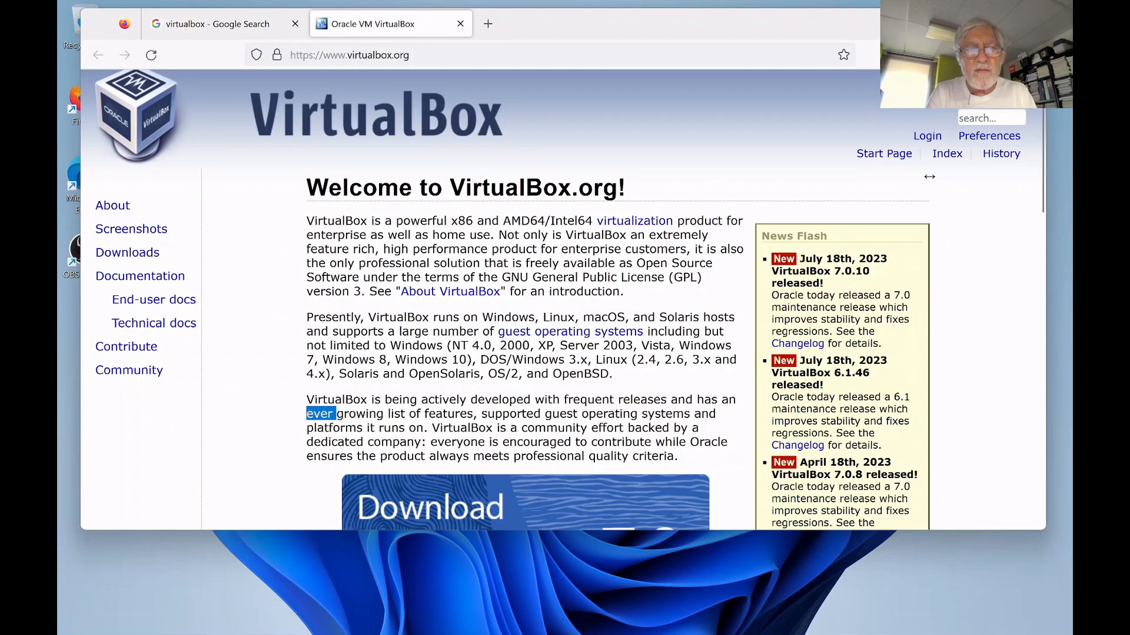
# Open the VirtualBox 7.0 downloads page in a new tab from the VirtualBox home page and switch to it
pyautogui.scroll(-2, 576, 397)
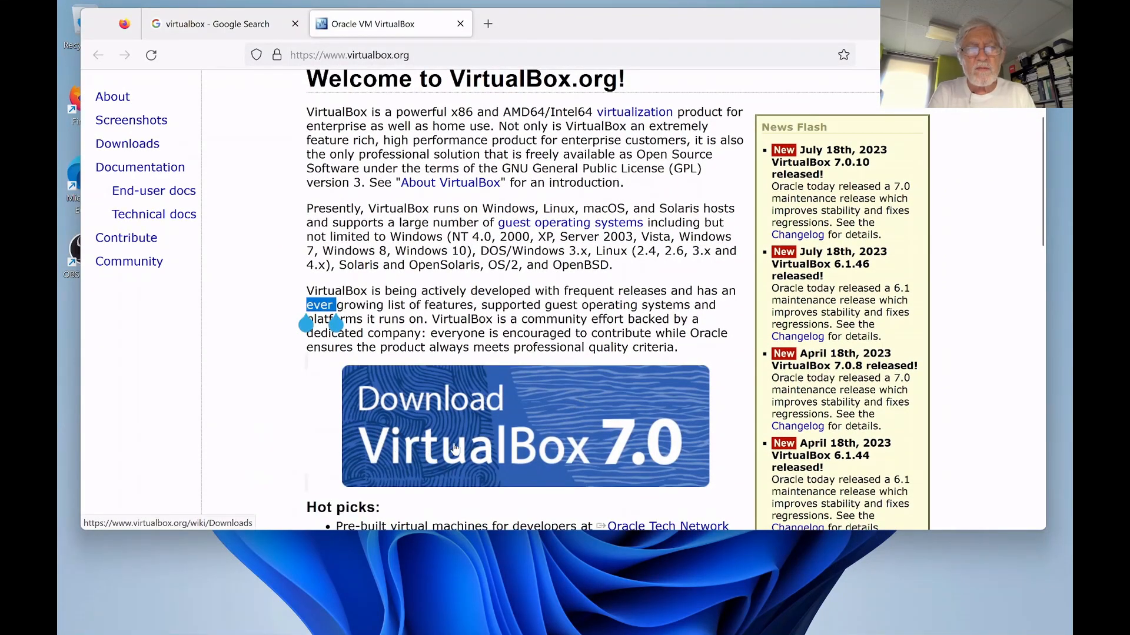
pyautogui.rightClick(487, 447)
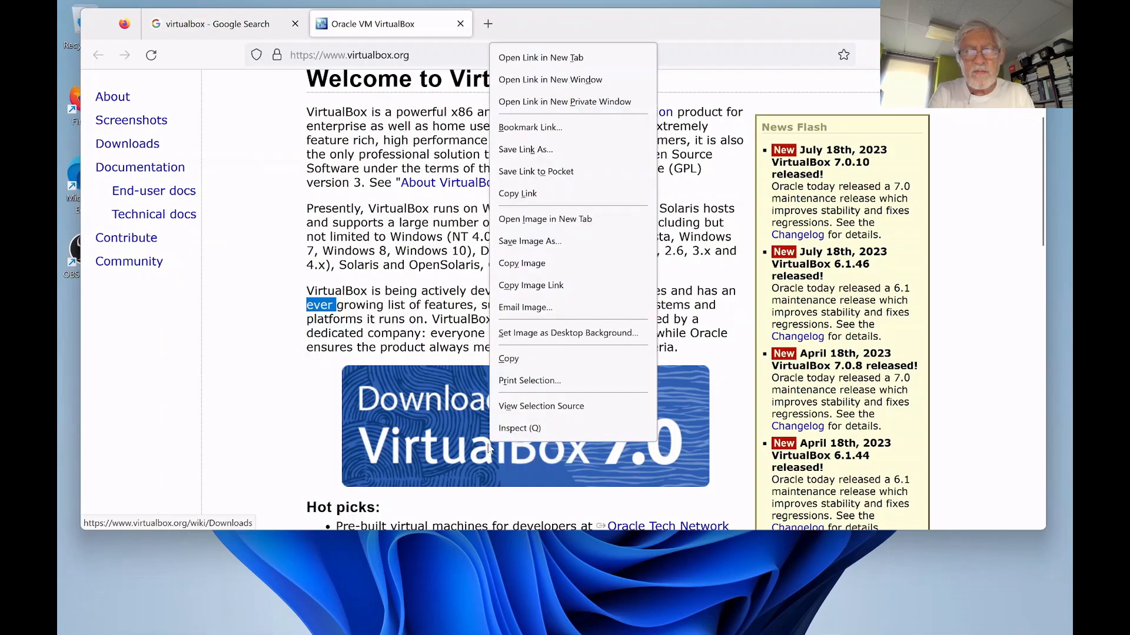
pyautogui.click(524, 62)
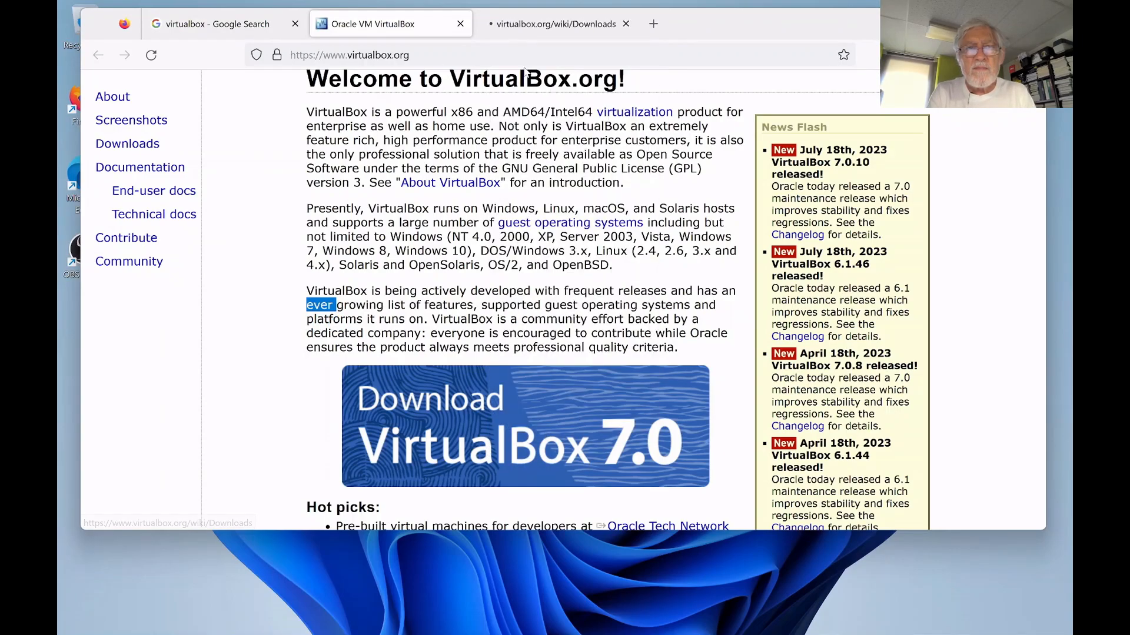
pyautogui.click(538, 25)
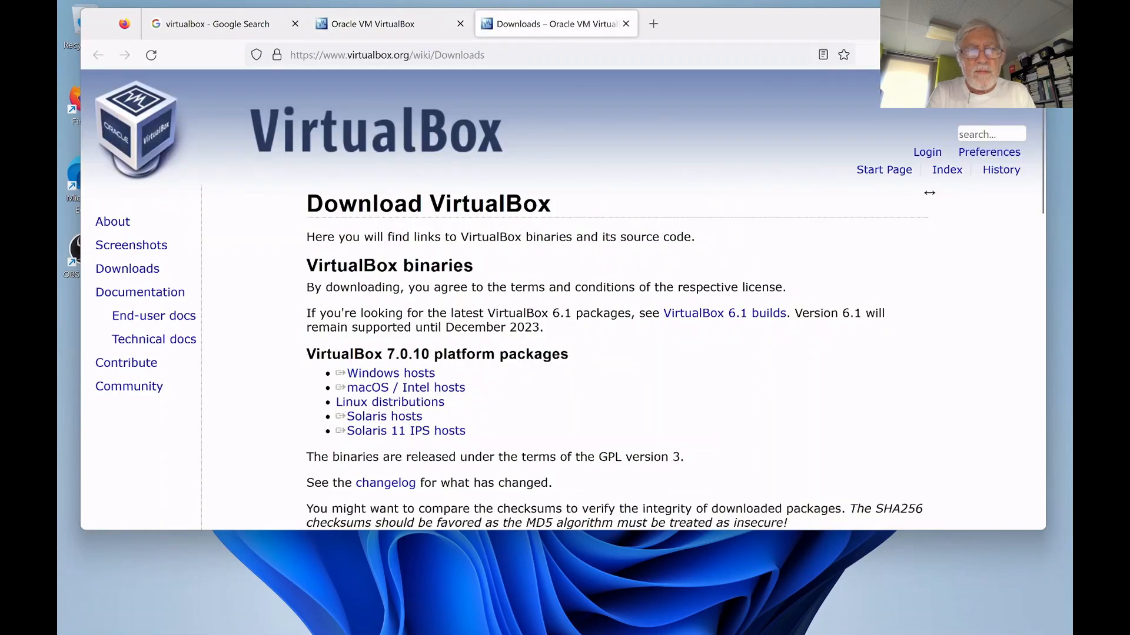
# Start downloading the VirtualBox 7.0.10 package for Windows hosts in a new tab, and cancel this duplicate download
pyautogui.click(366, 388)
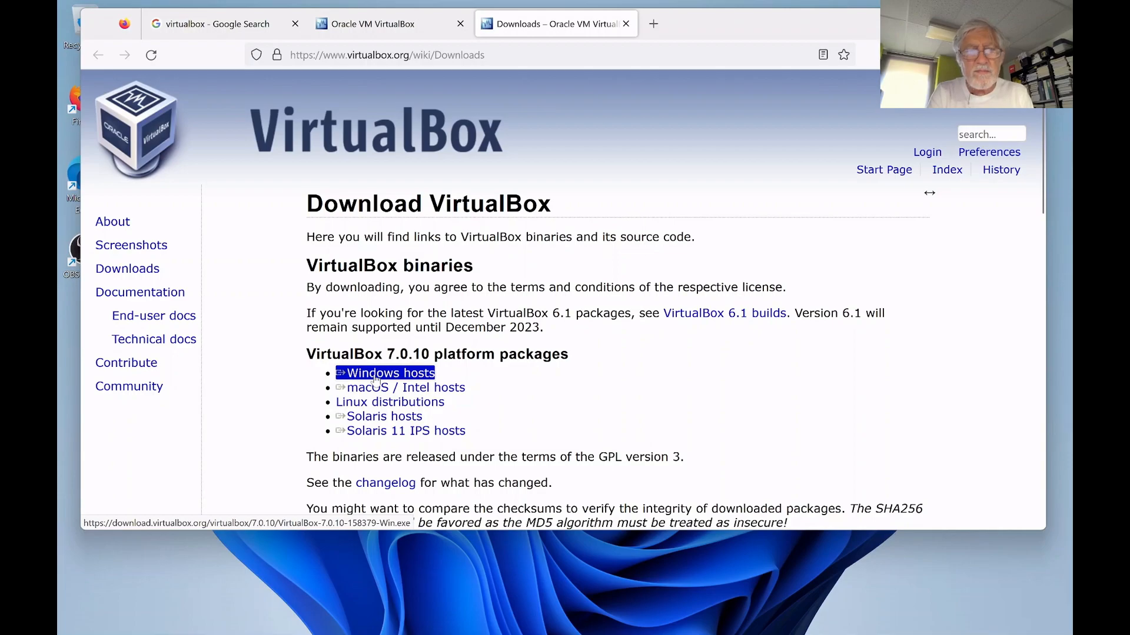
pyautogui.rightClick(376, 380)
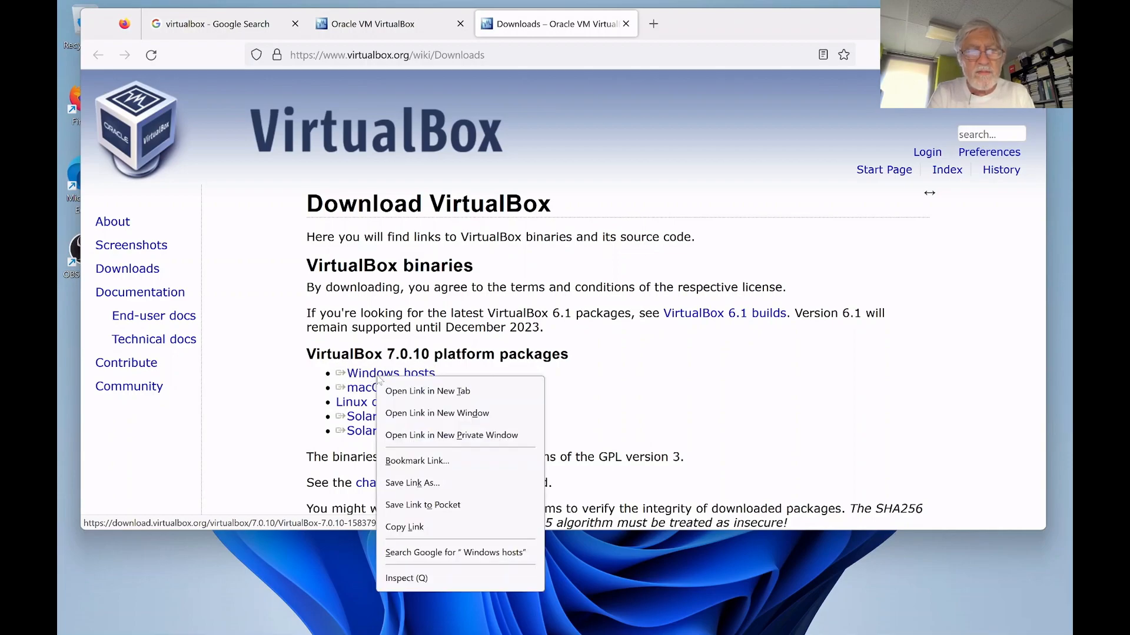
pyautogui.click(416, 392)
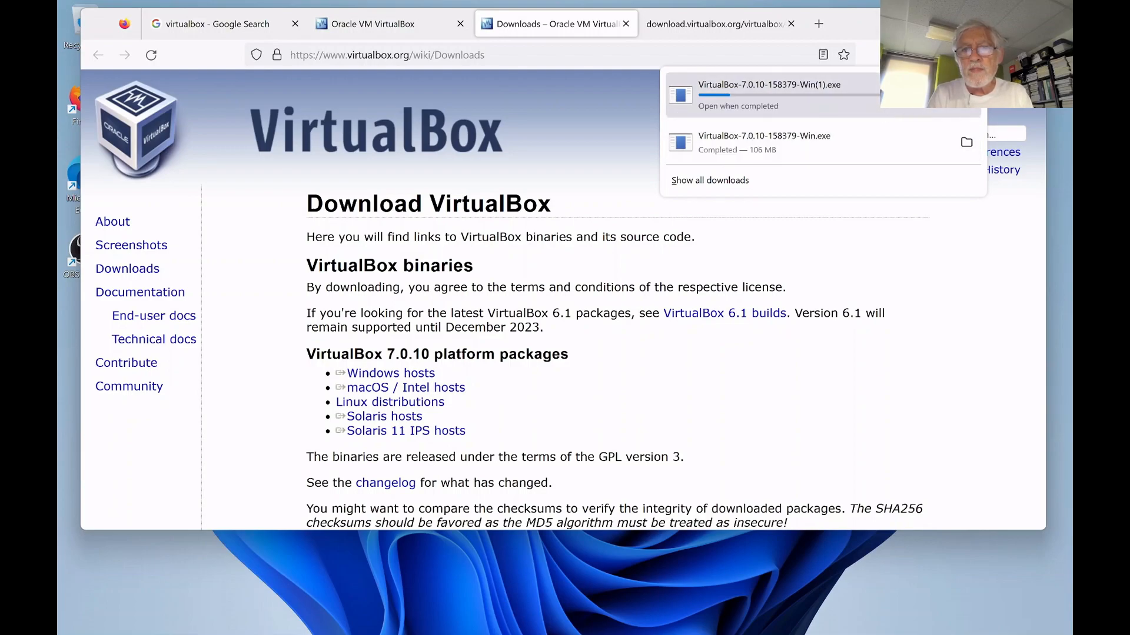
pyautogui.click(966, 94)
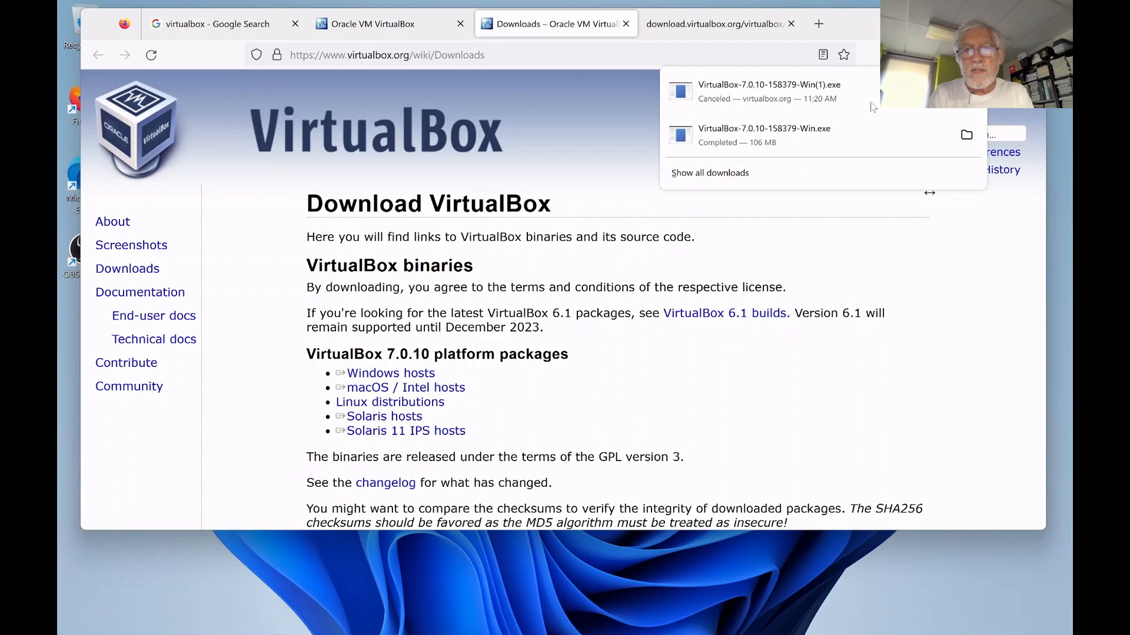
# Install VirtualBox 7.0.10 from the completed VirtualBox-7.0.10-158379-Win.exe download with the default features and location, and start it after installation
pyautogui.click(740, 145)
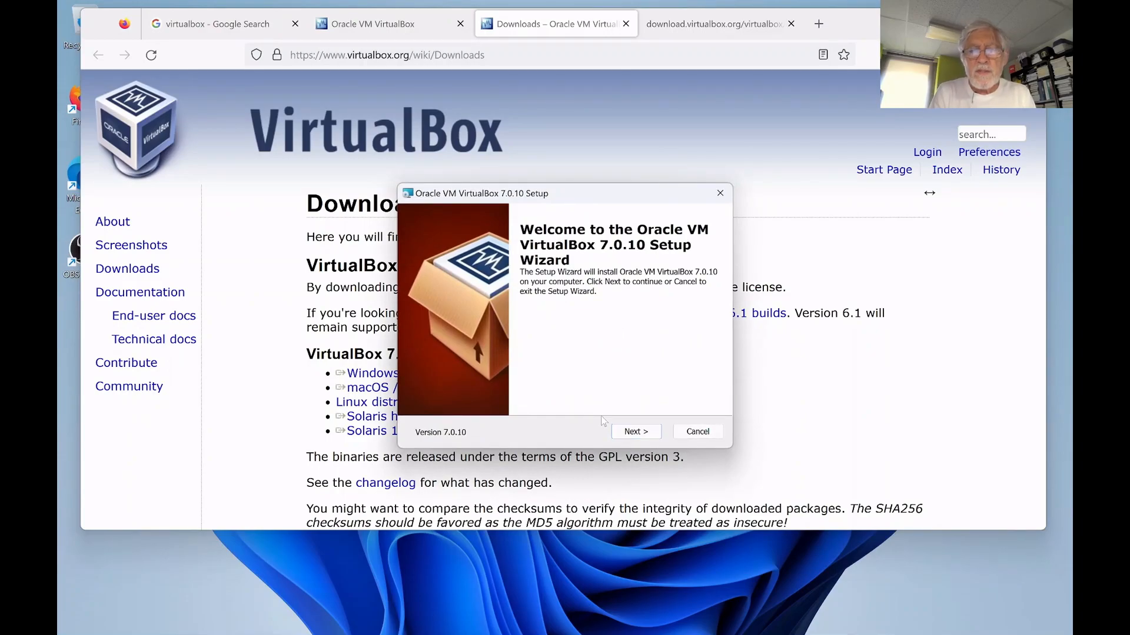
pyautogui.click(634, 433)
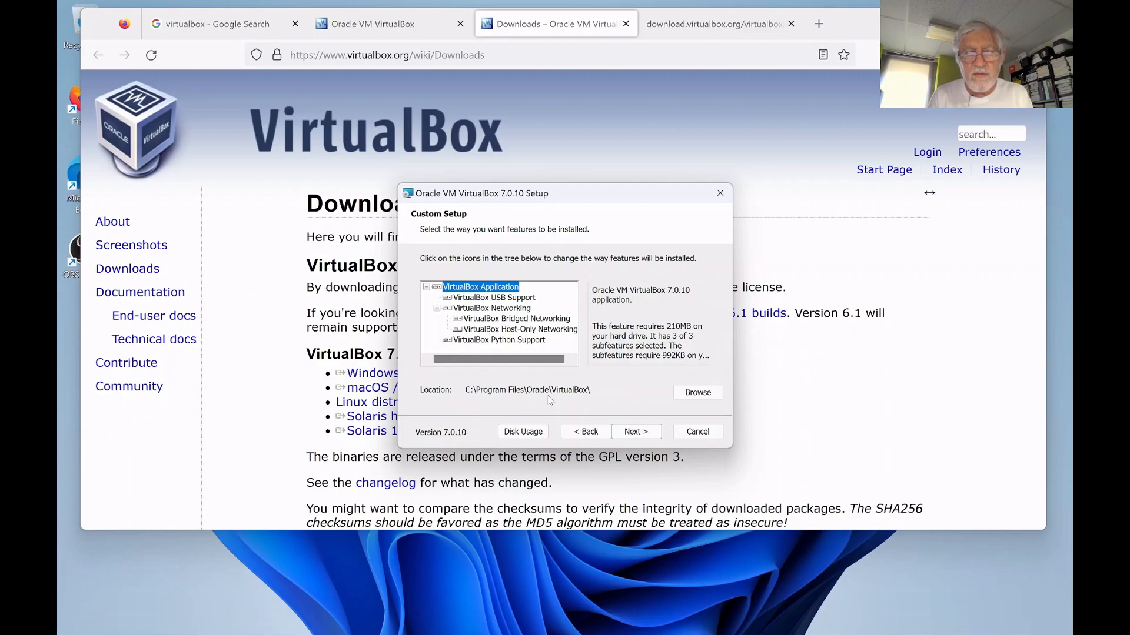
pyautogui.click(633, 433)
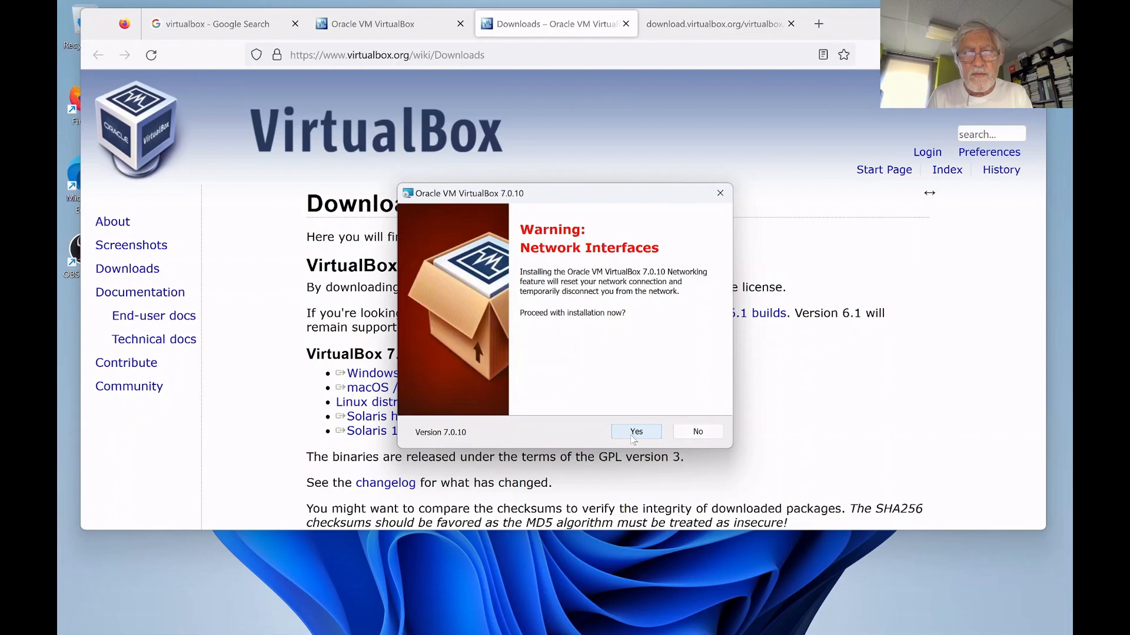
pyautogui.click(633, 432)
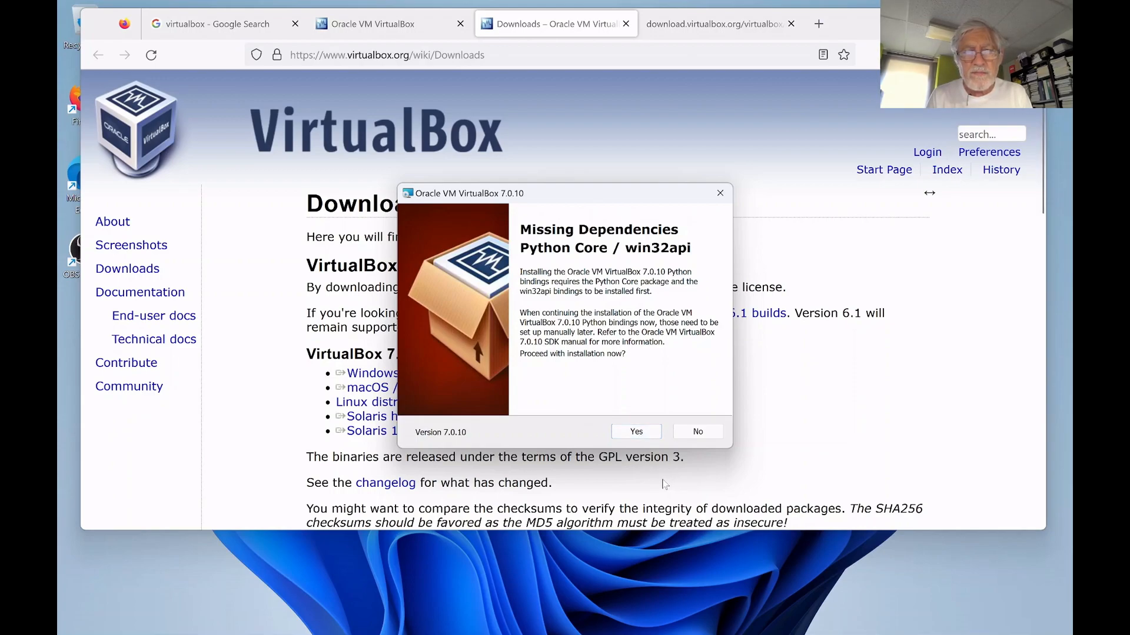
pyautogui.click(634, 435)
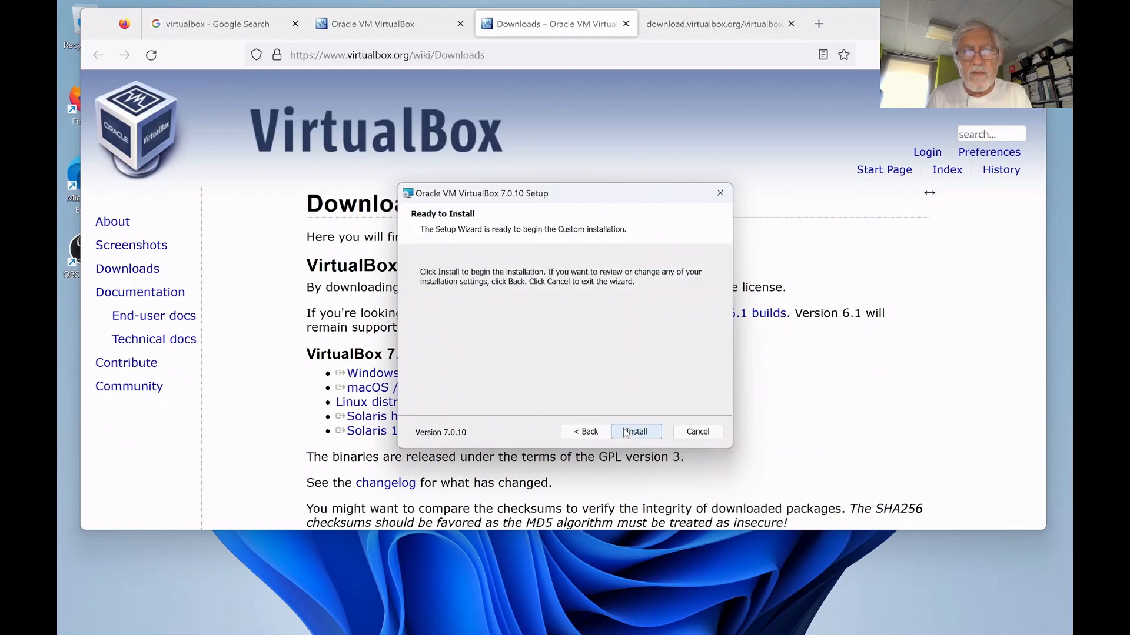
pyautogui.click(625, 433)
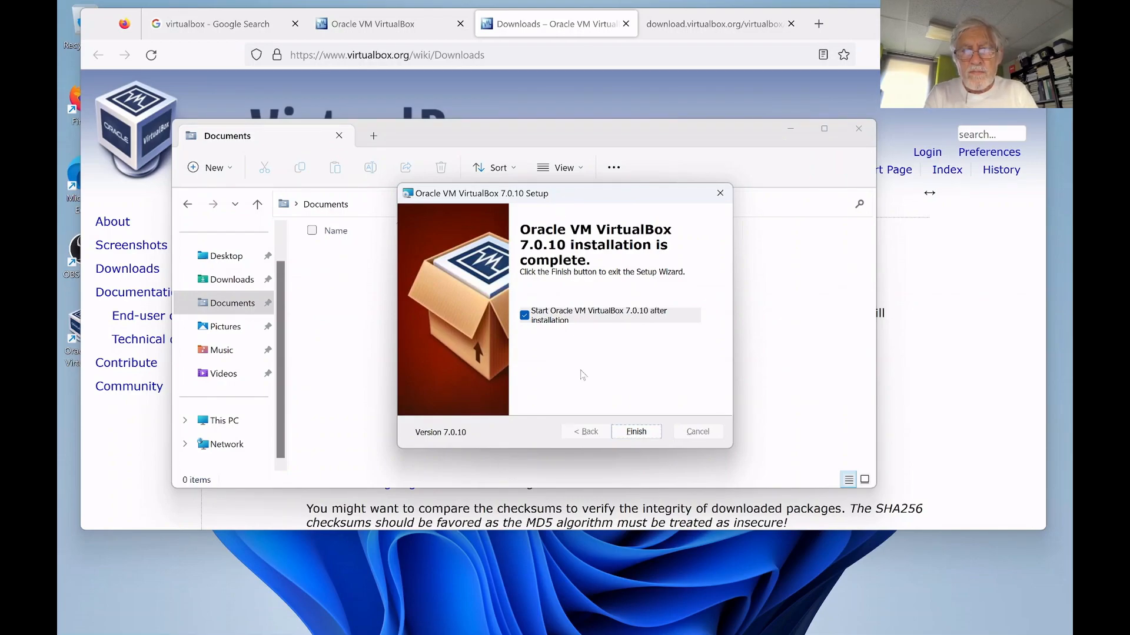
pyautogui.click(636, 432)
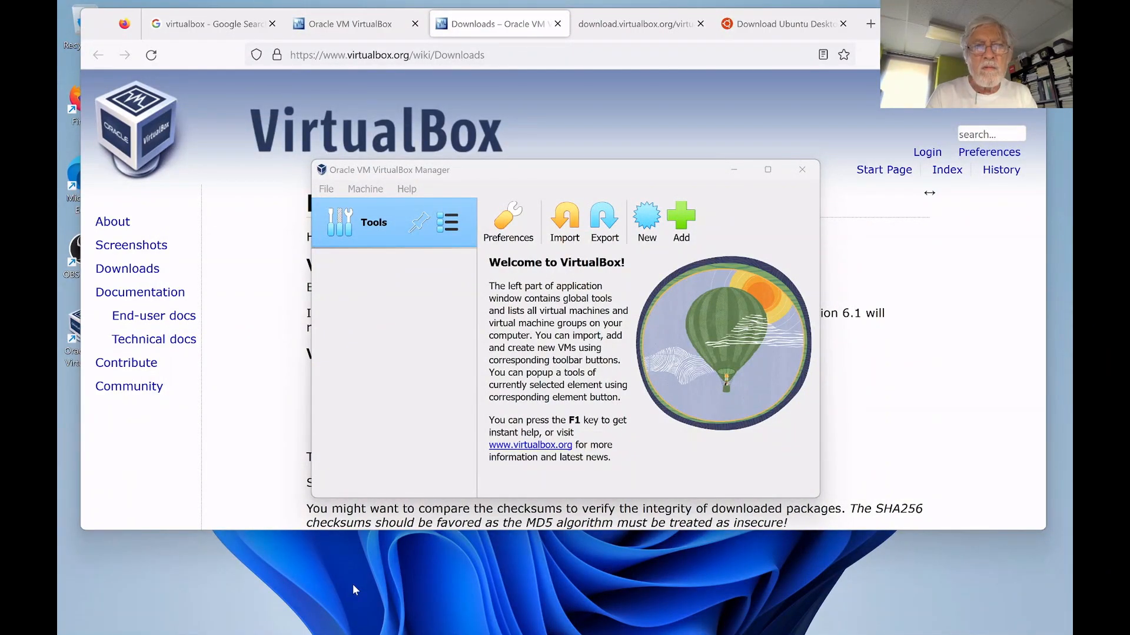
# Bring the Oracle VM VirtualBox Manager window back in front of the browser
pyautogui.moveTo(118, 362); pyautogui.dragTo(207, 494)
pyautogui.moveTo(204, 627)
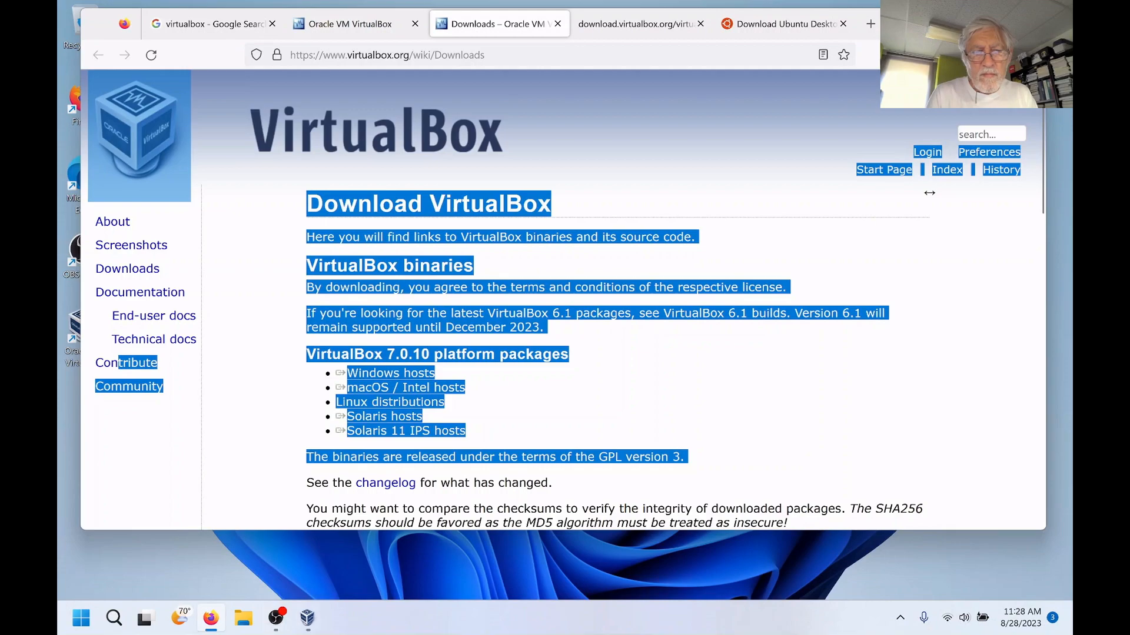
pyautogui.click(312, 622)
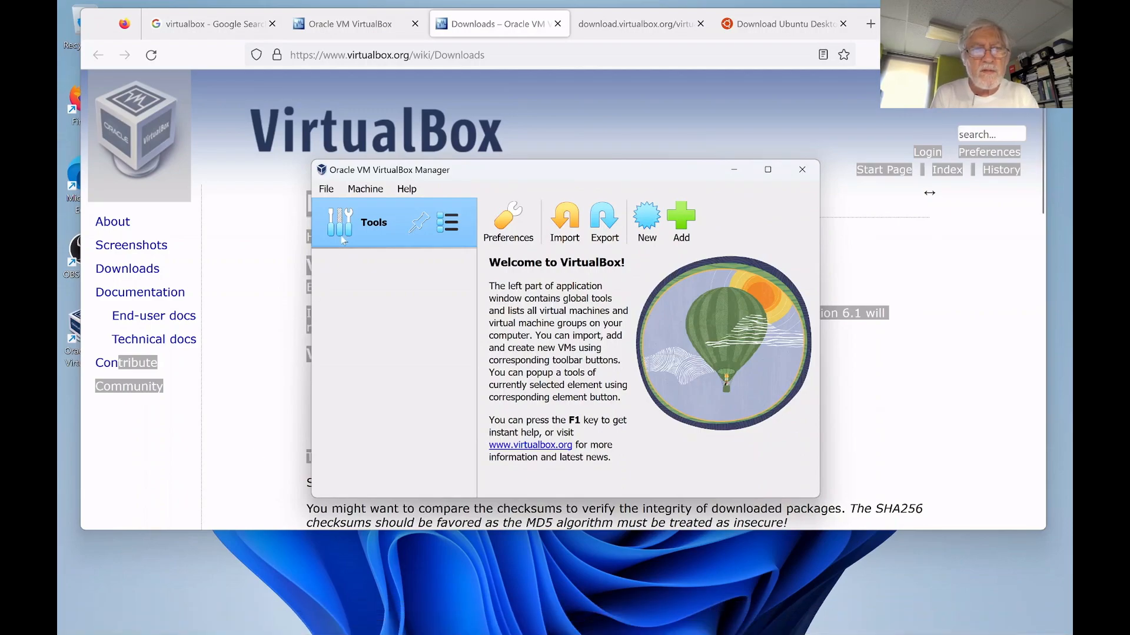
pyautogui.click(364, 191)
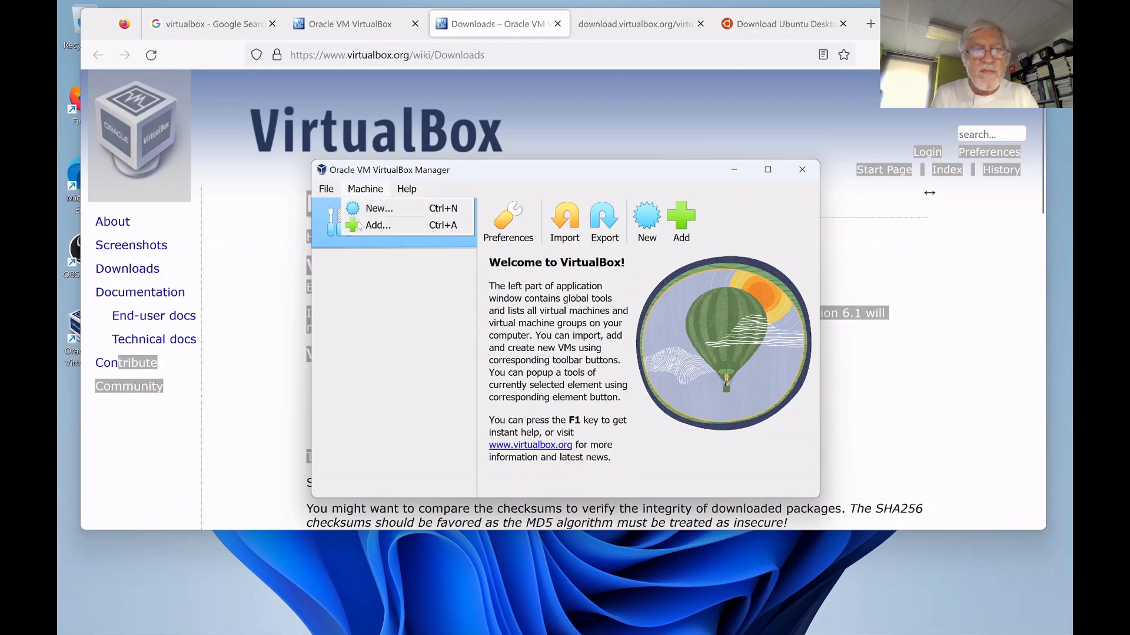
pyautogui.click(372, 226)
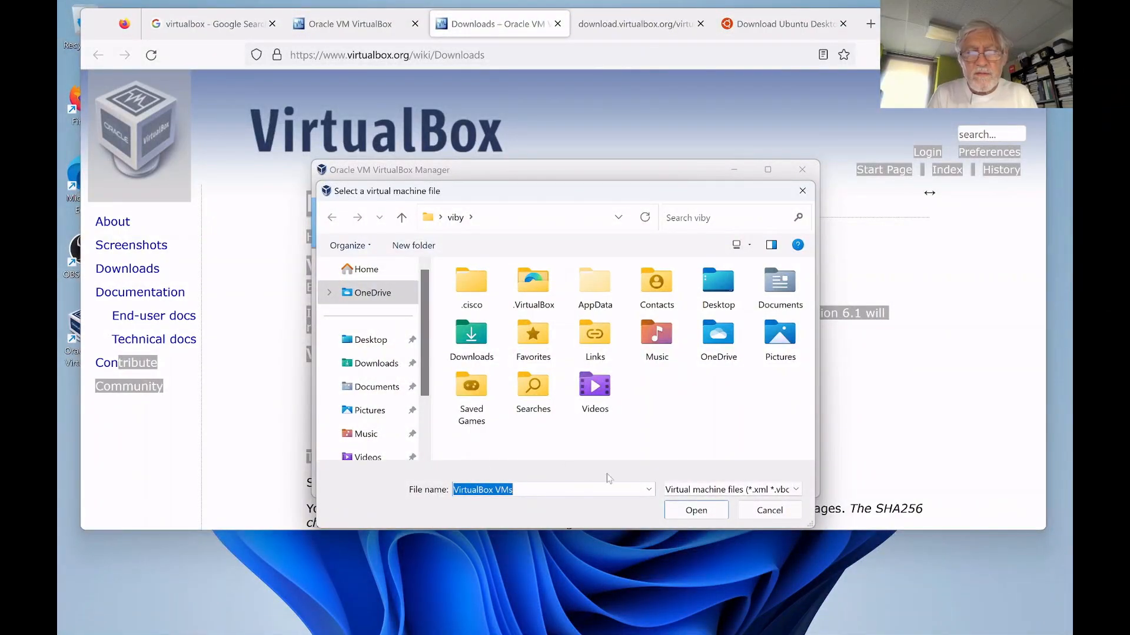
pyautogui.click(766, 510)
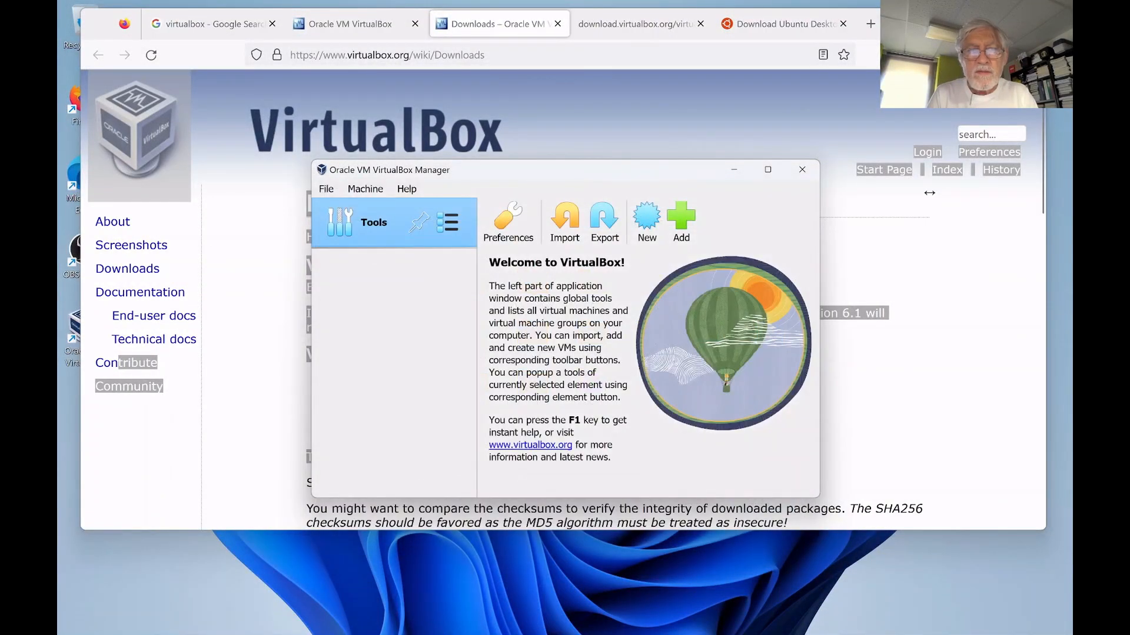
# Start creating a new virtual machine in VirtualBox and name it "Ubuntu 22"
pyautogui.click(363, 189)
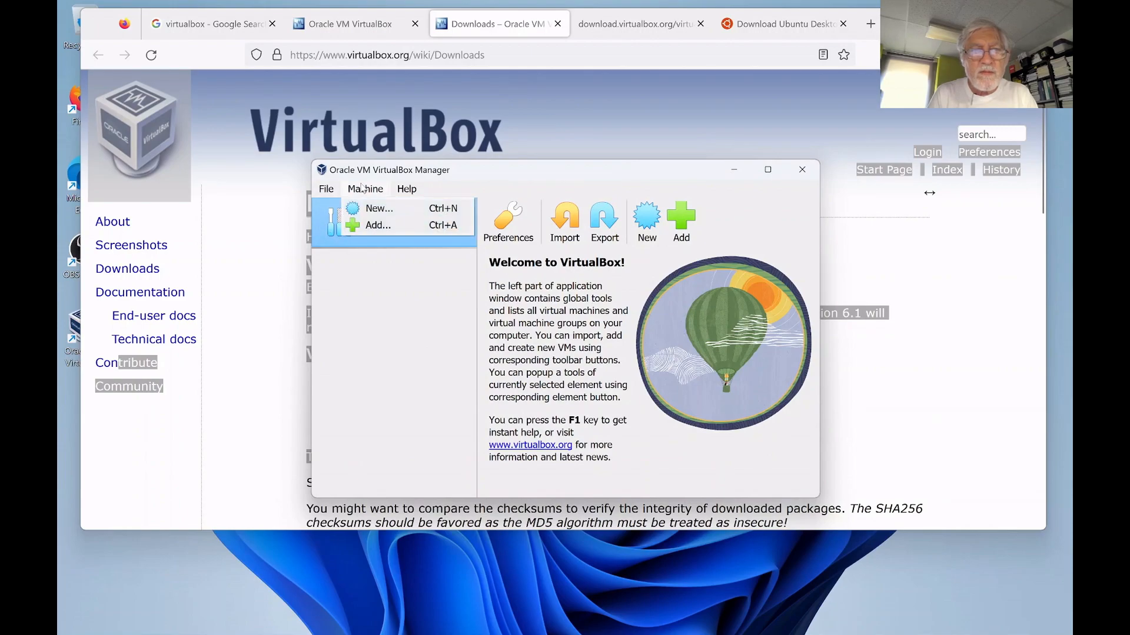
pyautogui.click(388, 209)
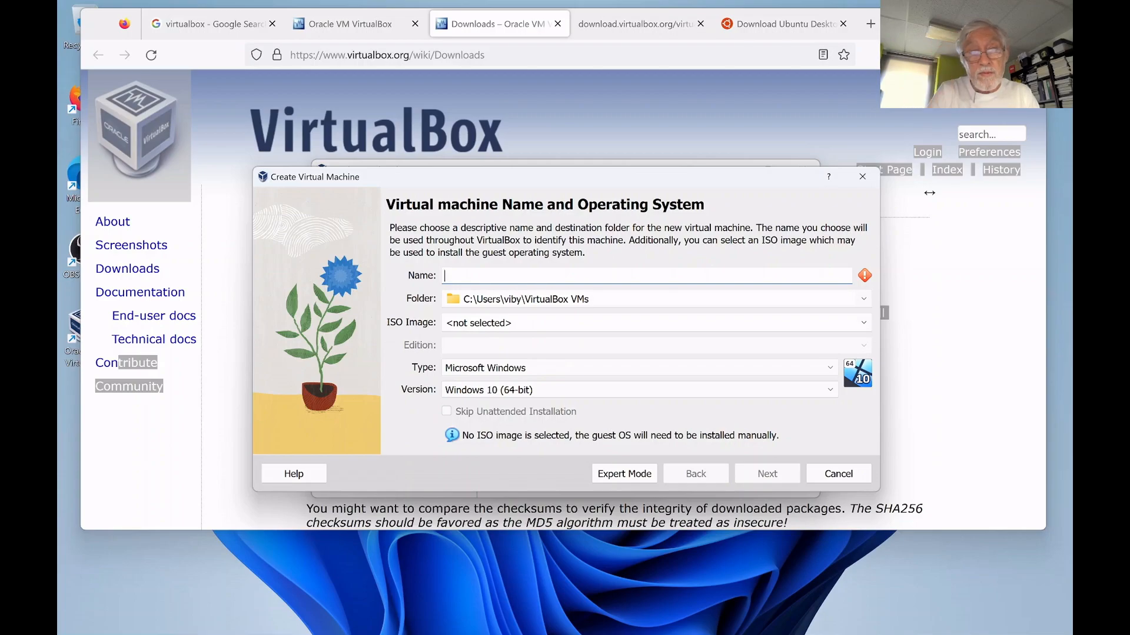
pyautogui.write('U')
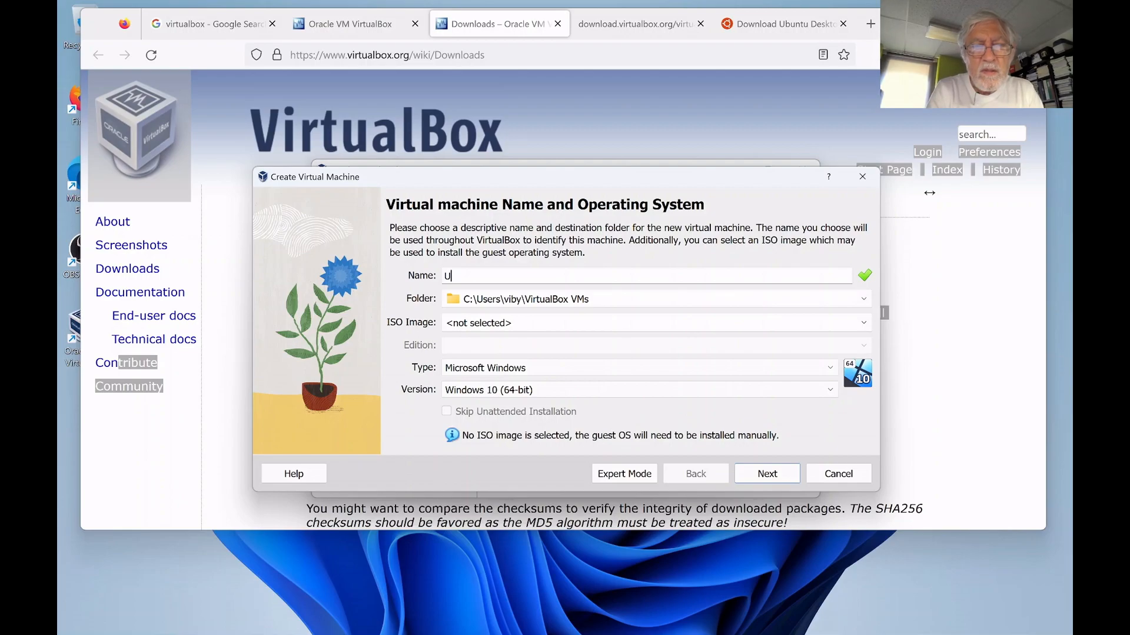
pyautogui.write('bunut')
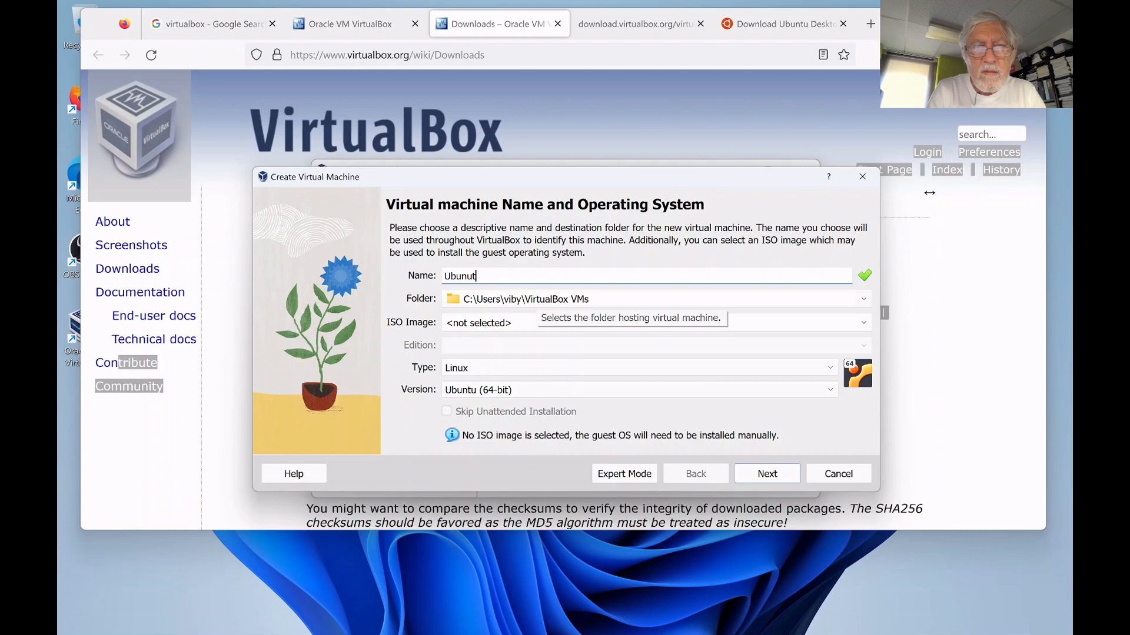
pyautogui.press('BackSpace')
pyautogui.press('BackSpace')
pyautogui.press('BackSpace')
pyautogui.press('BackSpace')
pyautogui.write('untu')
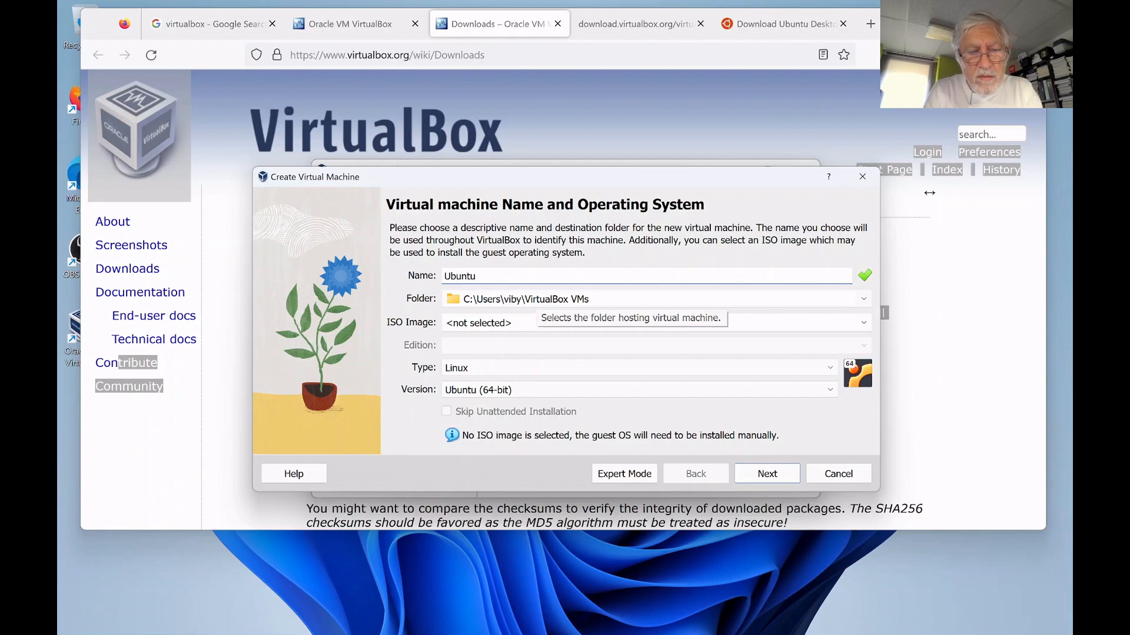
pyautogui.write(' 22')
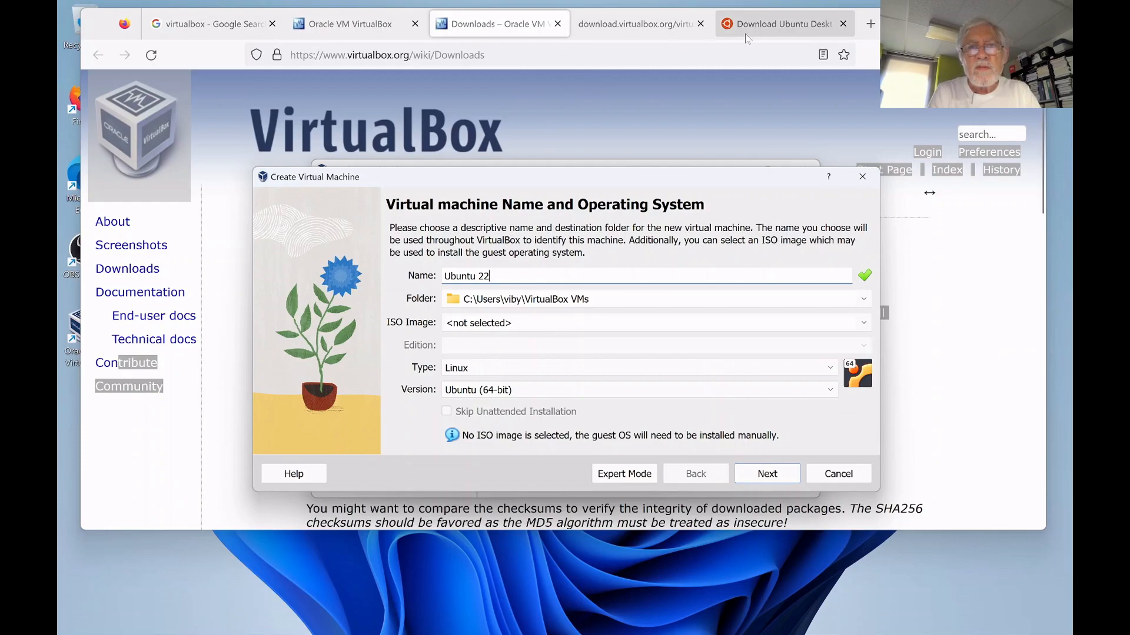
# Switch to the Ubuntu download page in the browser and open the Ubuntu Desktop homepage from it in a new tab
pyautogui.click(788, 31)
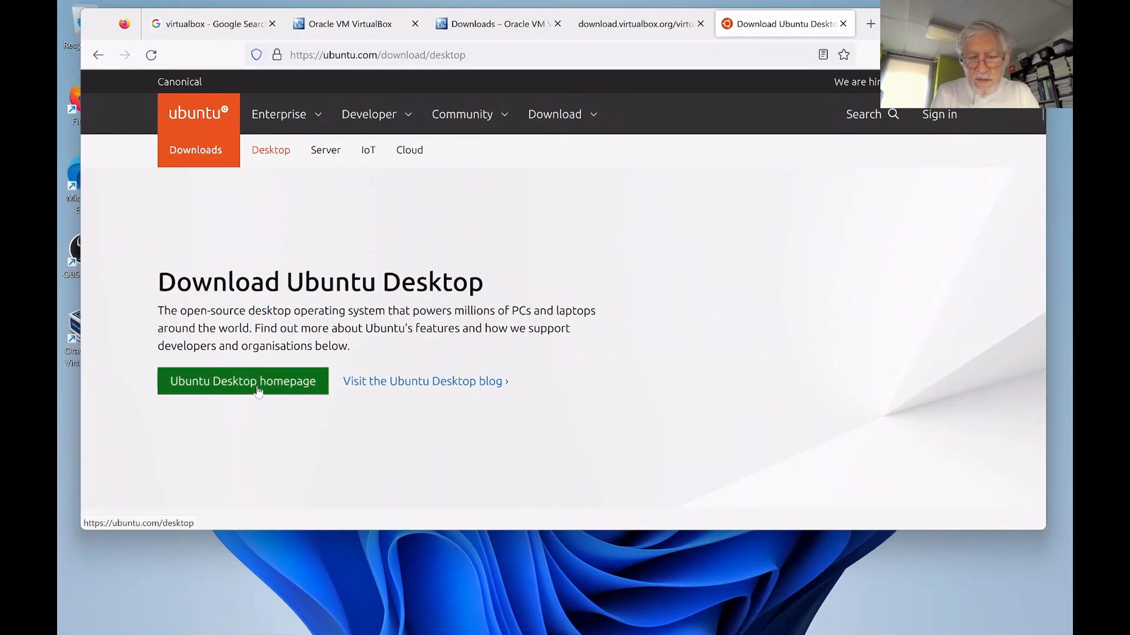
pyautogui.rightClick(258, 391)
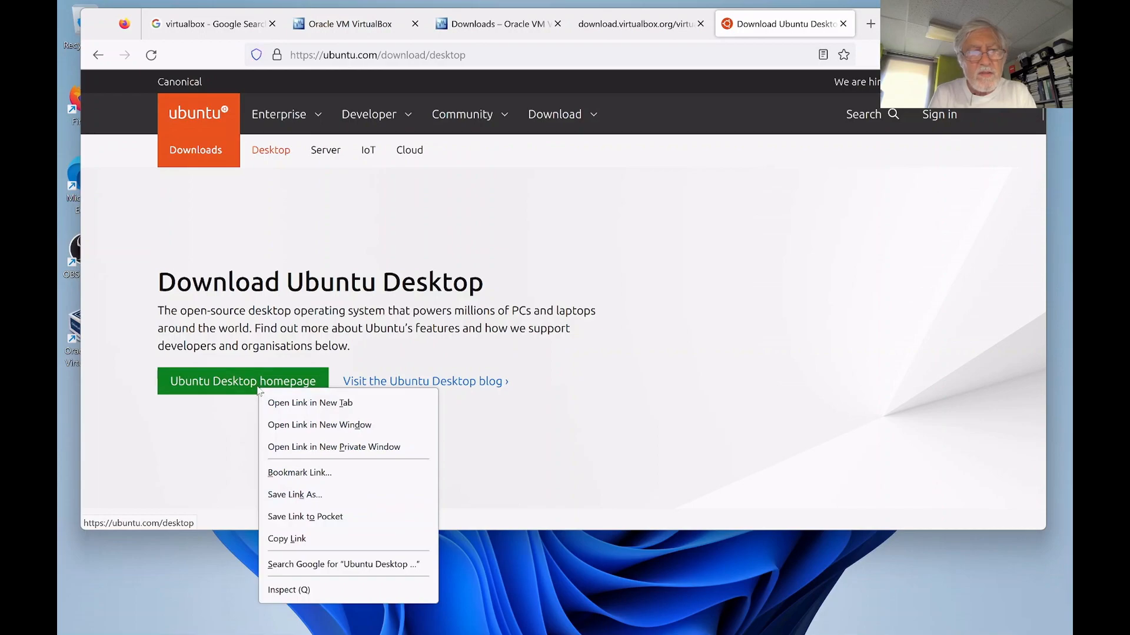
pyautogui.click(312, 405)
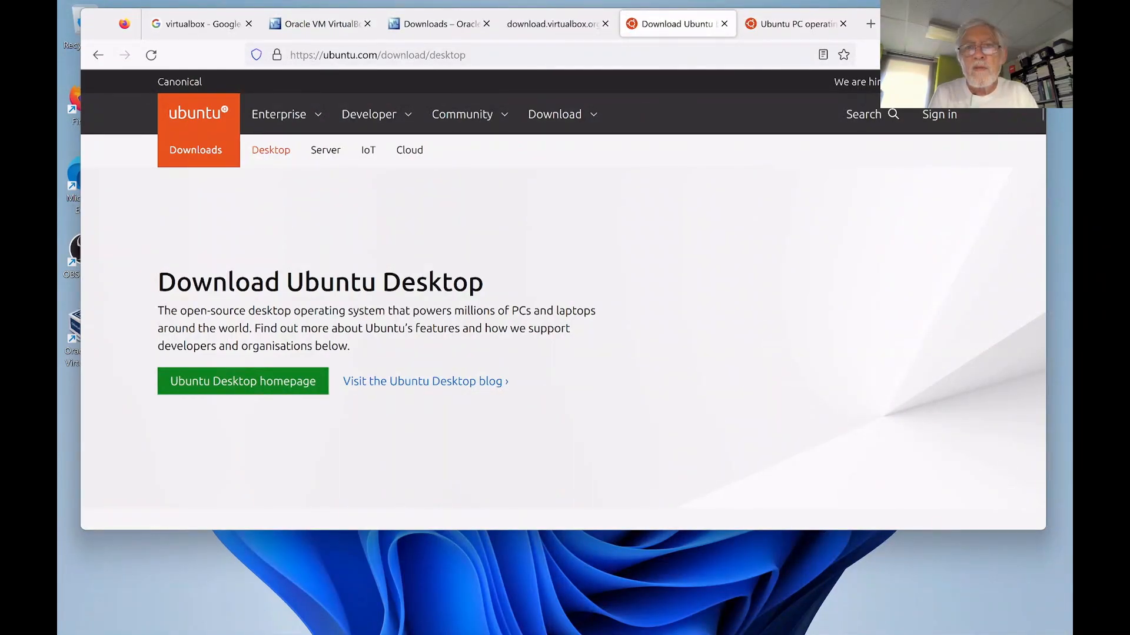
pyautogui.click(774, 31)
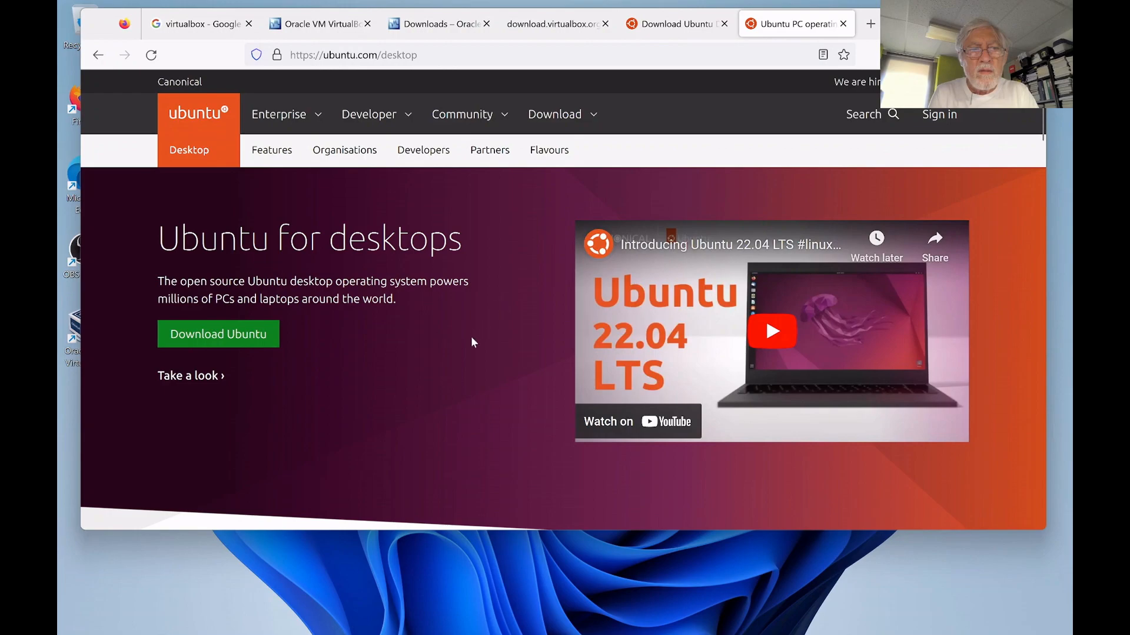
# Look through the Ubuntu Desktop homepage and open its Ubuntu download page at the Ubuntu 22.04.3 LTS section
pyautogui.scroll(-10, 457, 393)
pyautogui.scroll(-10, 461, 396)
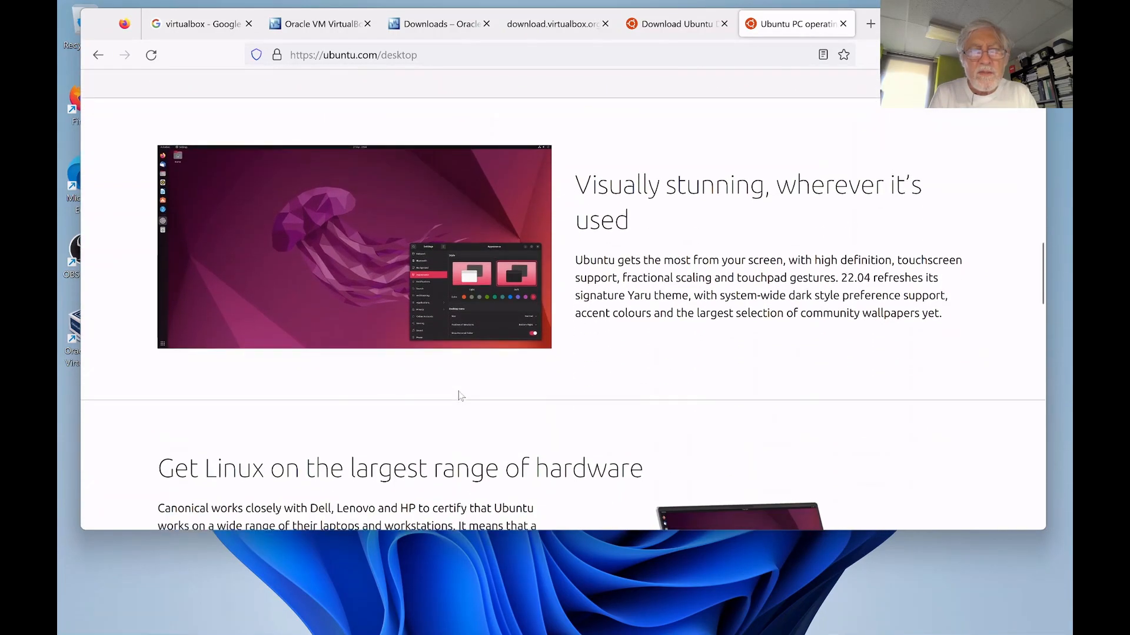
pyautogui.scroll(-6, 461, 396)
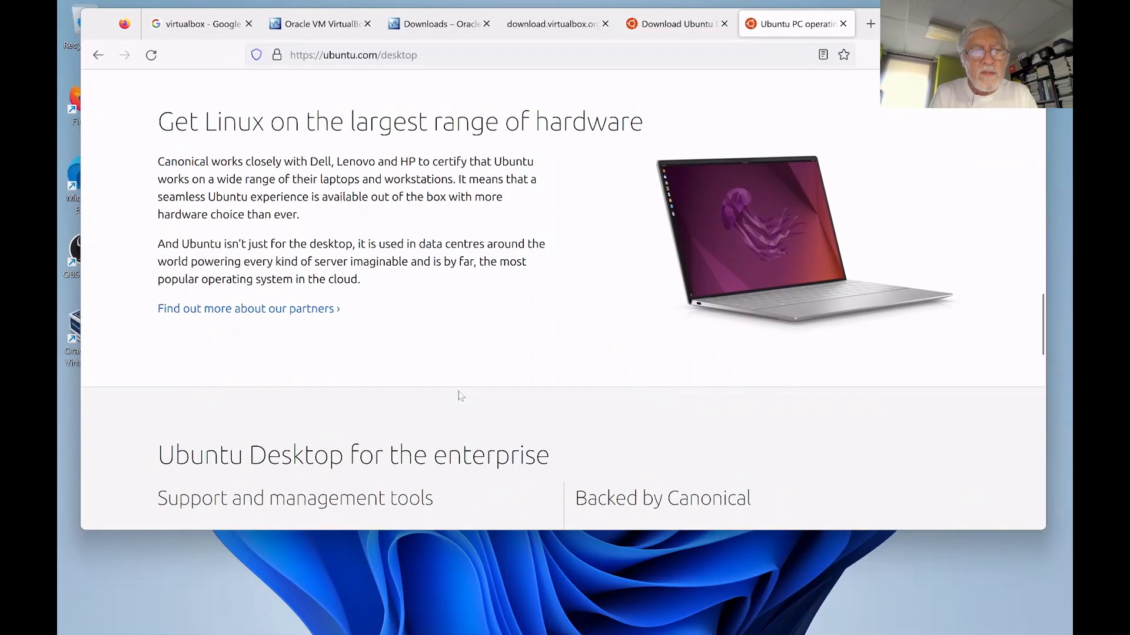
pyautogui.scroll(-2, 461, 396)
pyautogui.scroll(10, 461, 396)
pyautogui.scroll(10, 461, 396)
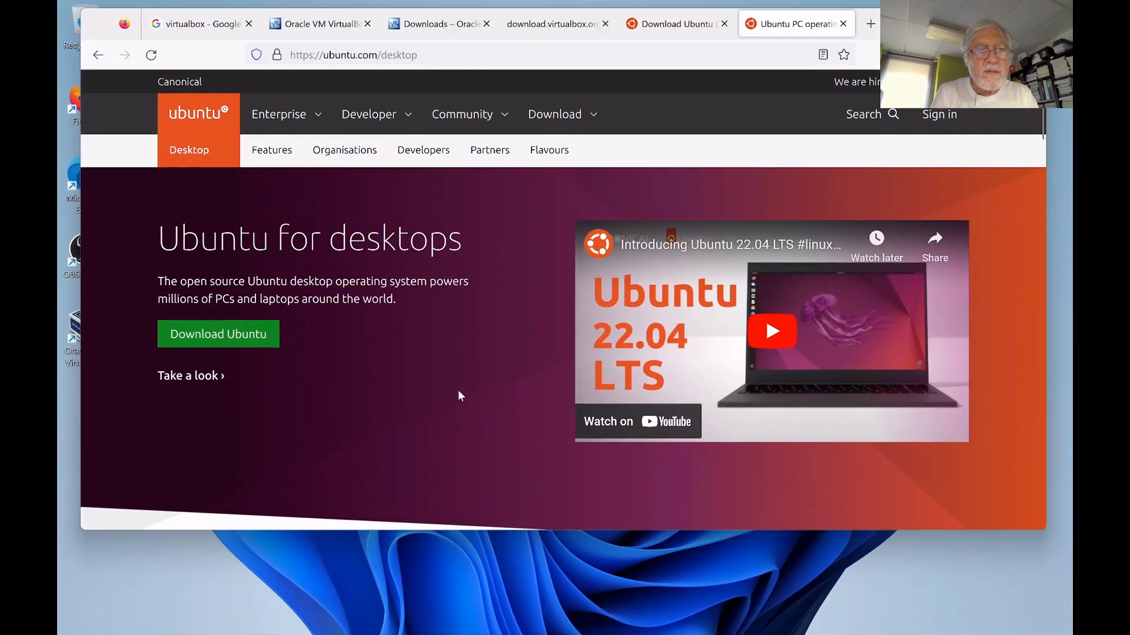
pyautogui.click(197, 336)
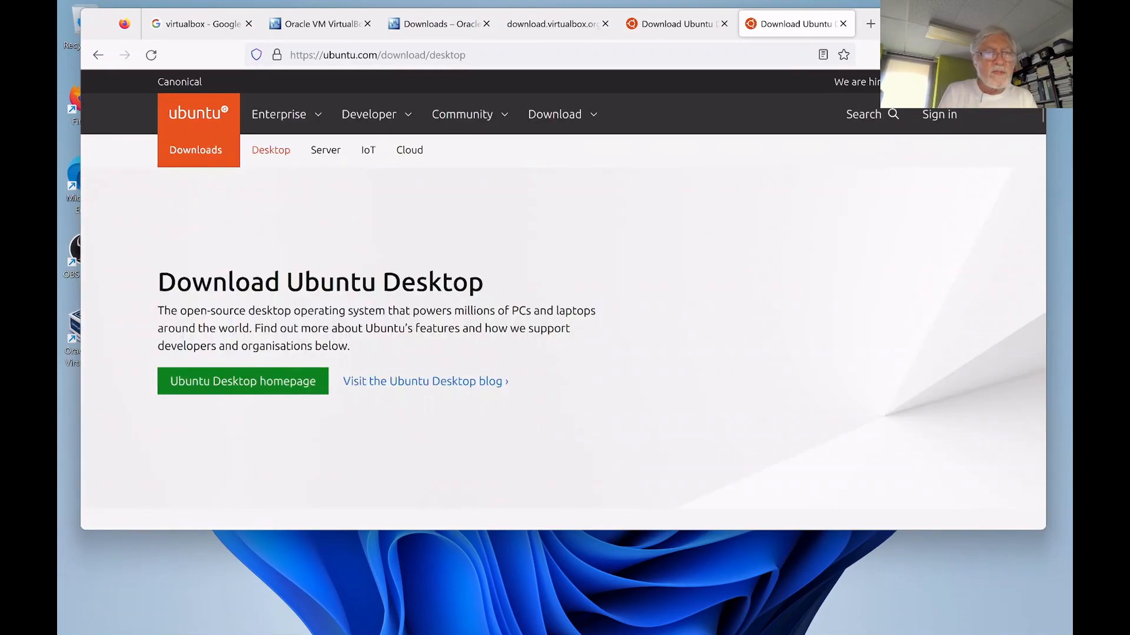
pyautogui.scroll(-5, 676, 396)
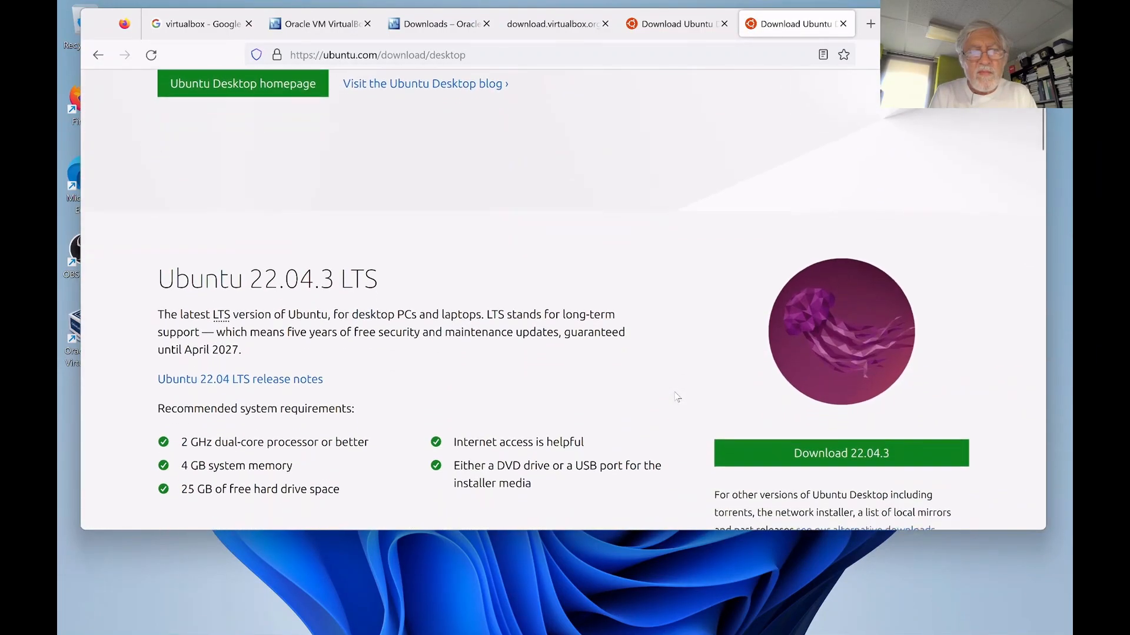
# Download the Ubuntu Desktop 22.04.3 image from the Ubuntu page and check its progress in the browser's download list
pyautogui.scroll(-2, 676, 397)
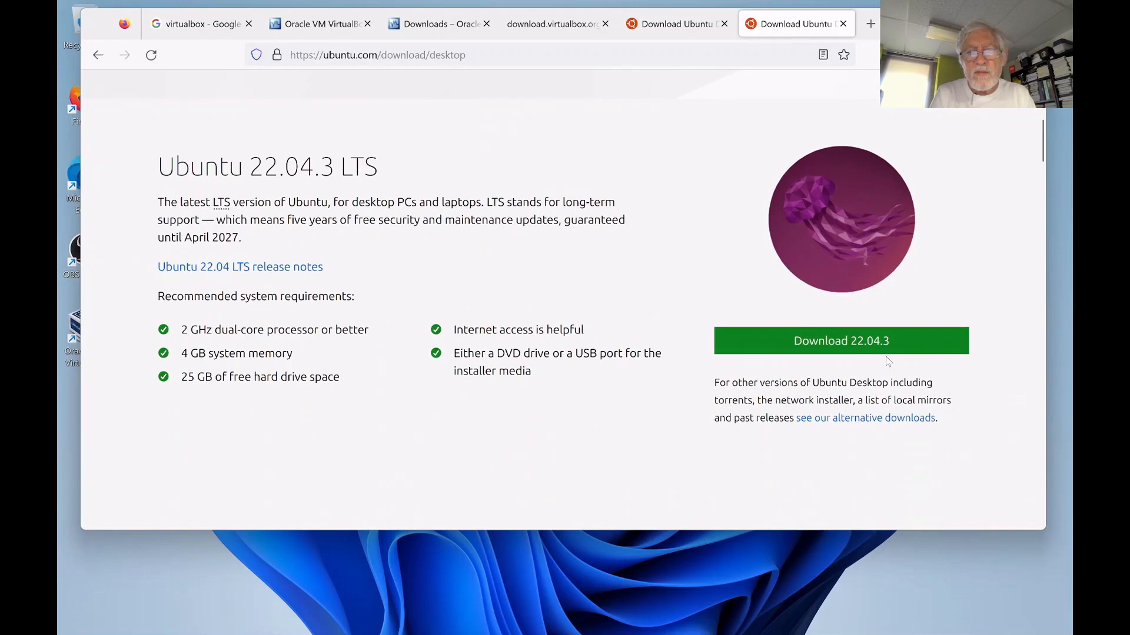
pyautogui.click(836, 343)
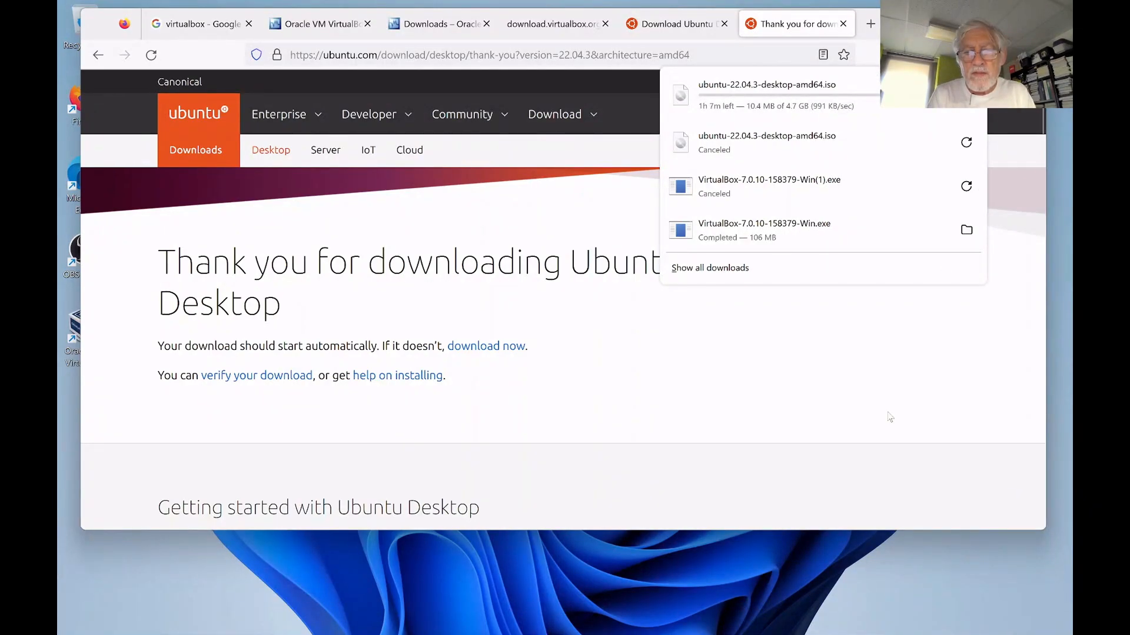
pyautogui.click(789, 587)
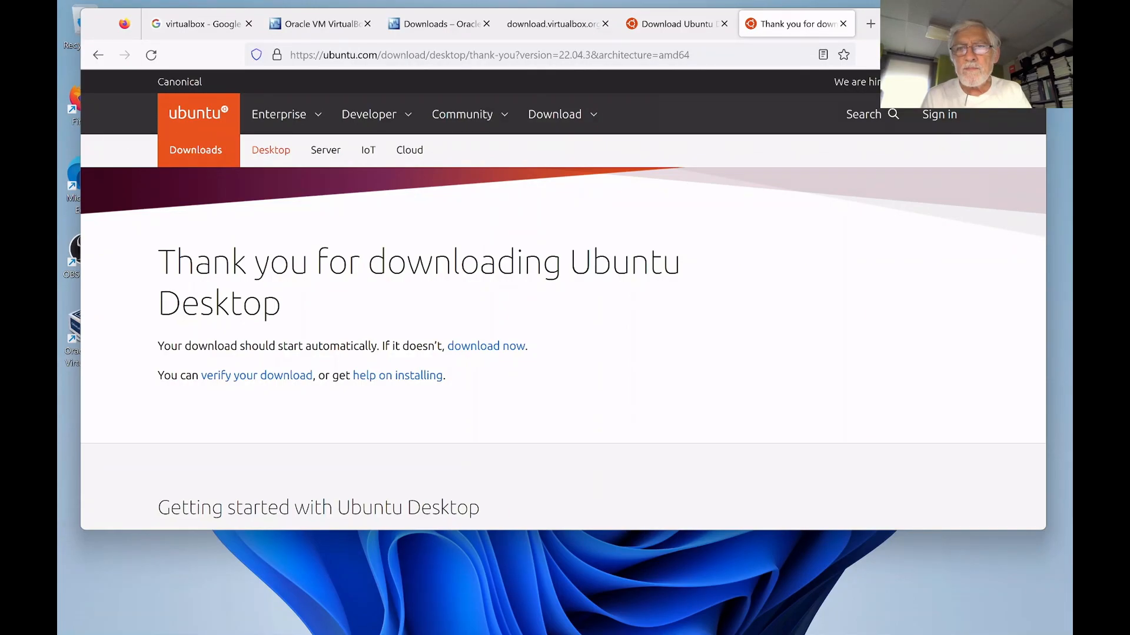
pyautogui.click(975, 55)
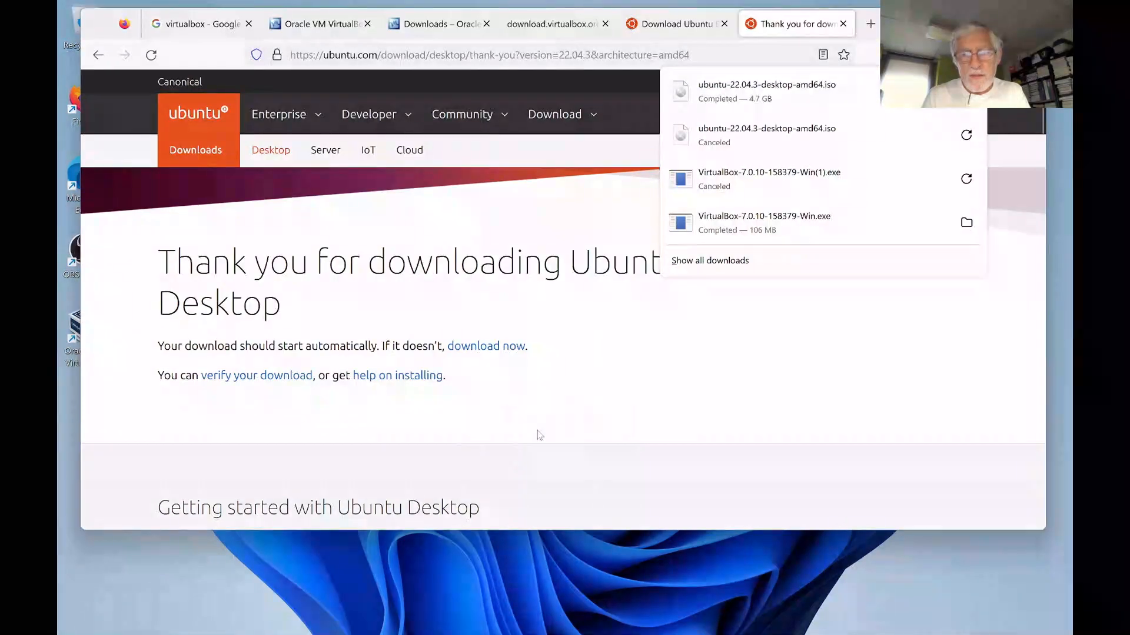
# Return to VirtualBox's Create Virtual Machine wizard and select ubuntu-22.04.3-desktop-amd64.iso from the Downloads folder as the ISO image
pyautogui.moveTo(565, 634)
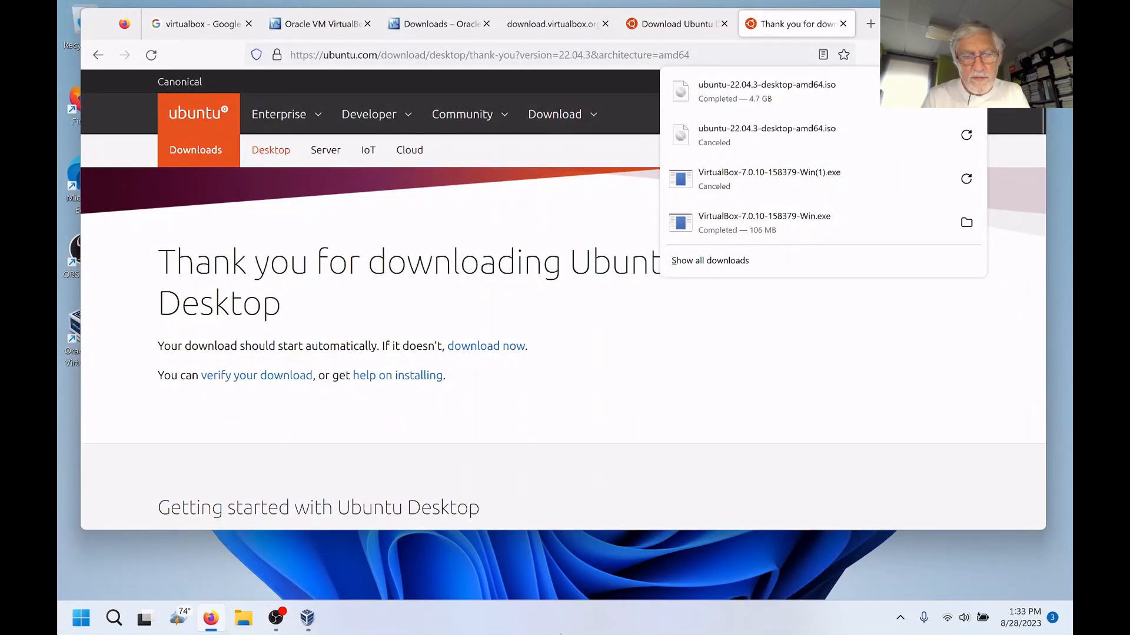
pyautogui.click(309, 624)
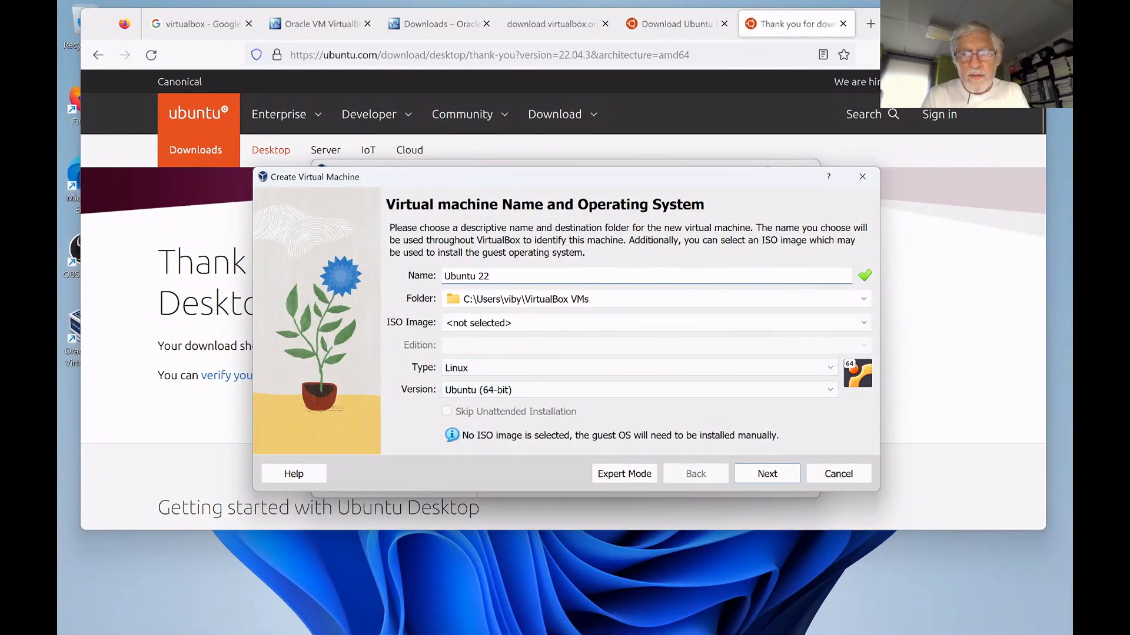
pyautogui.click(863, 324)
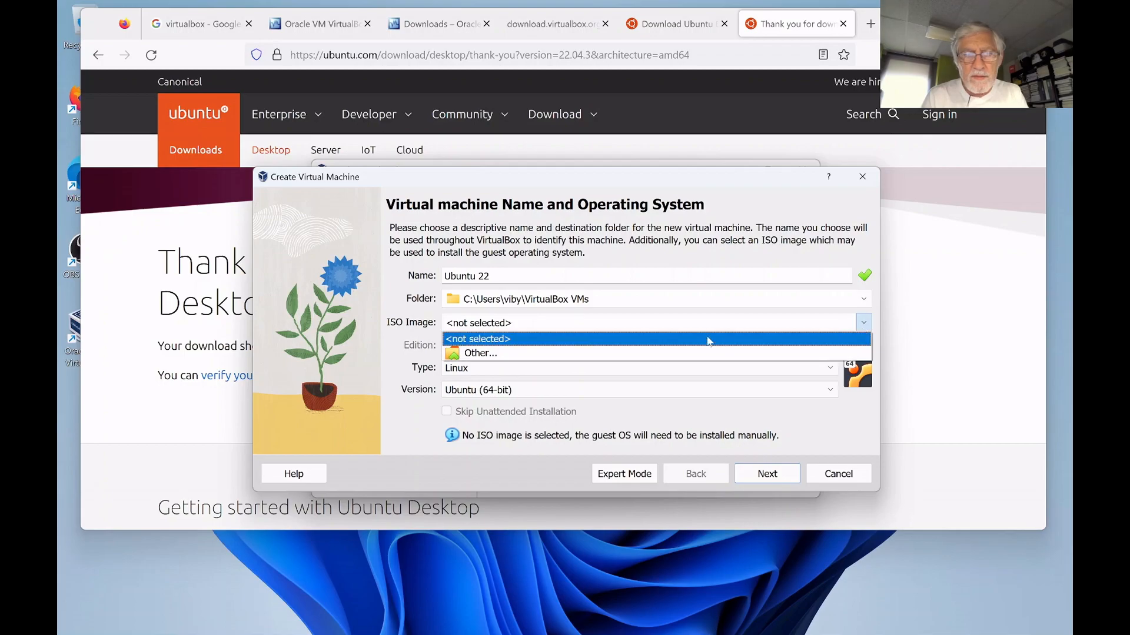
pyautogui.click(559, 354)
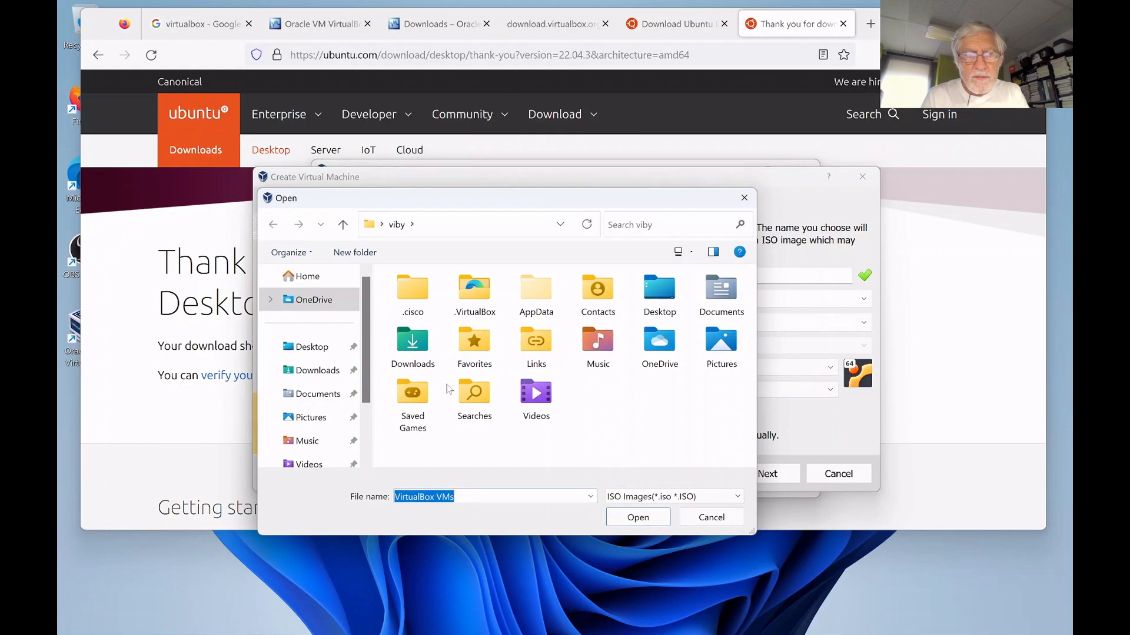
pyautogui.click(309, 373)
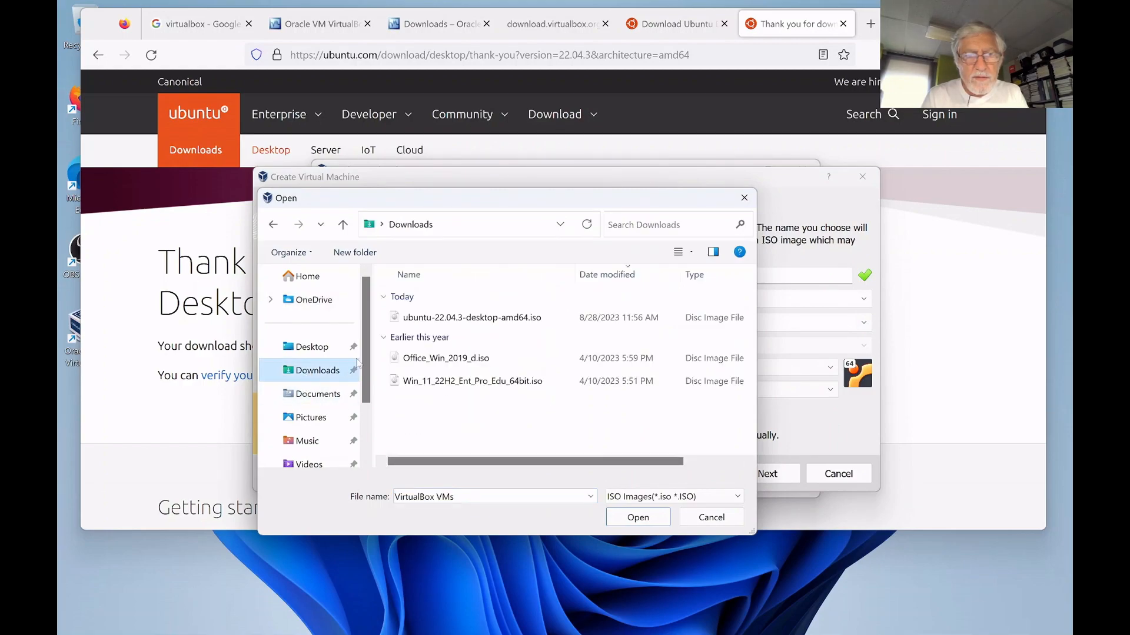
pyautogui.click(449, 318)
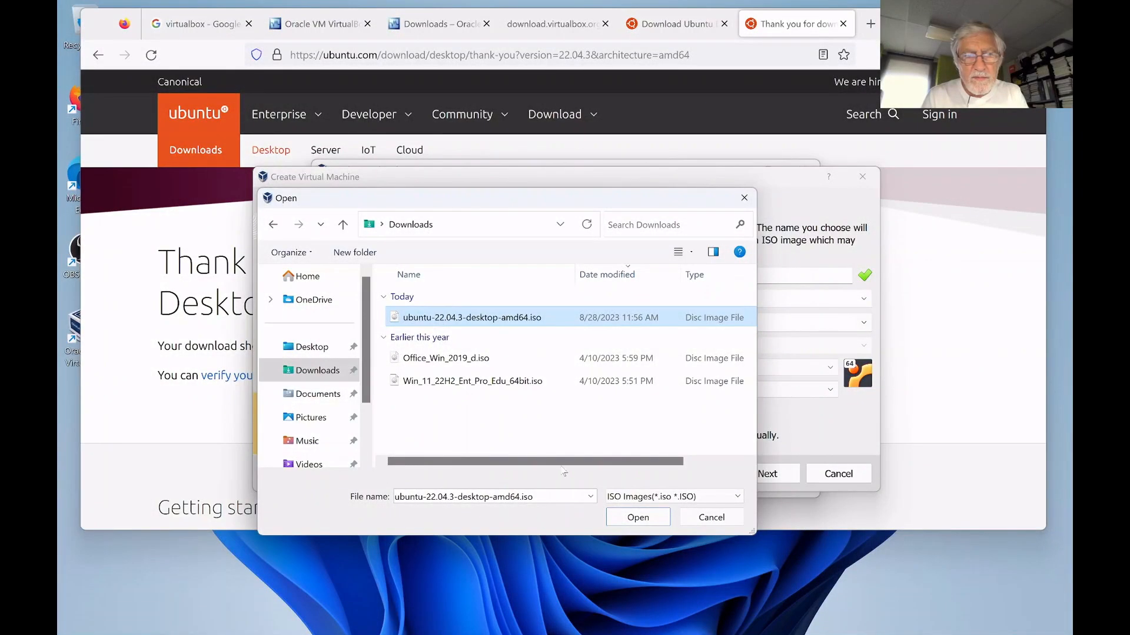
pyautogui.click(636, 517)
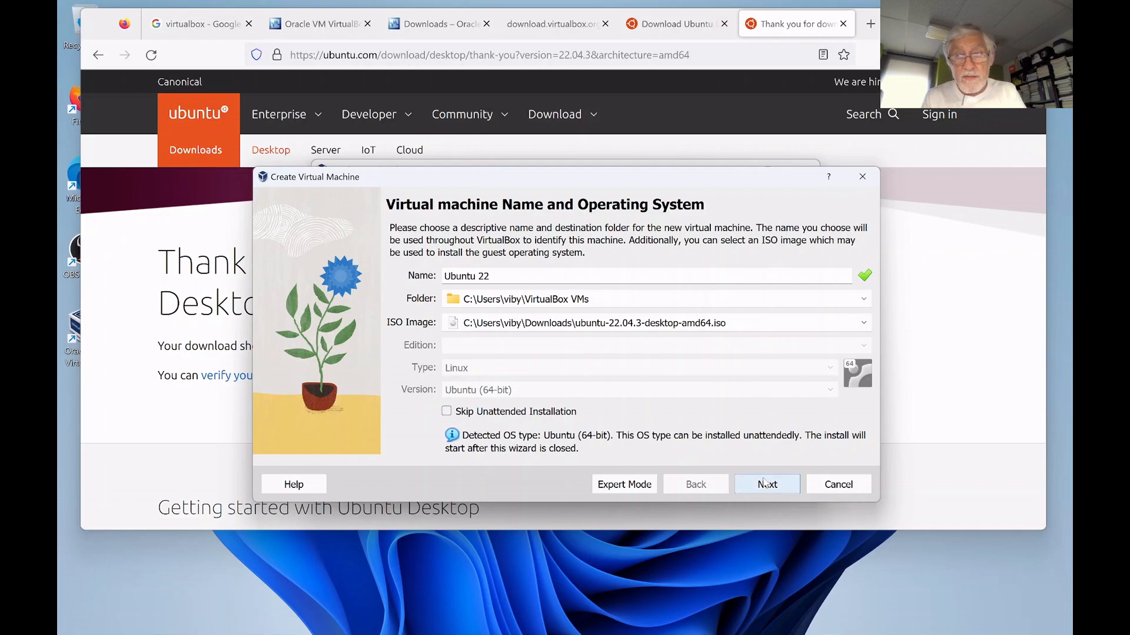
pyautogui.click(765, 483)
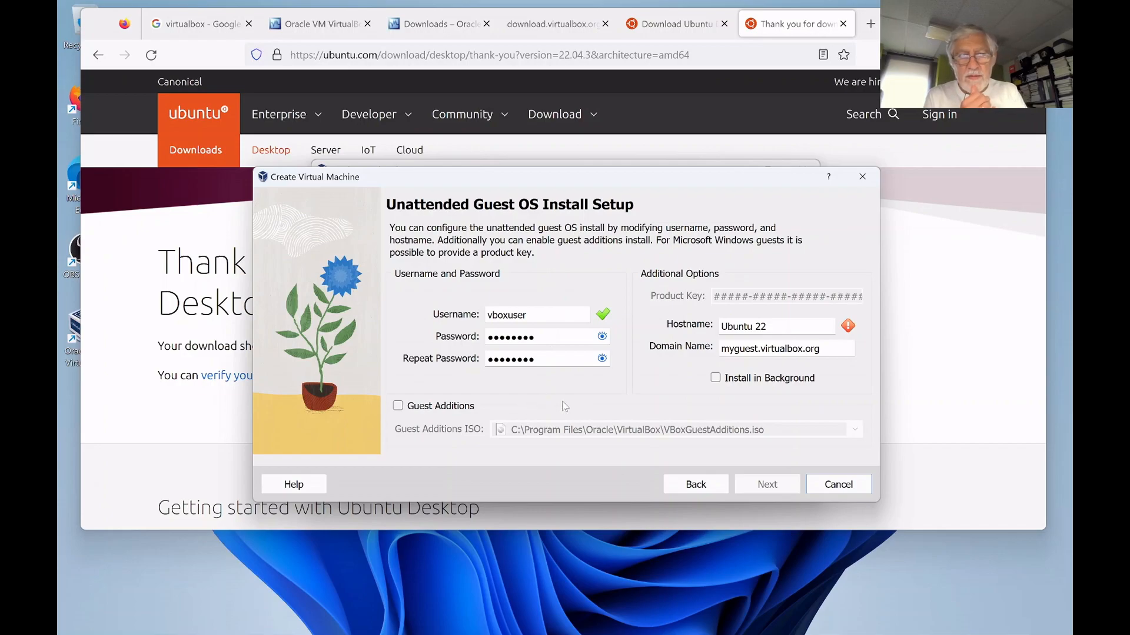
pyautogui.click(549, 330)
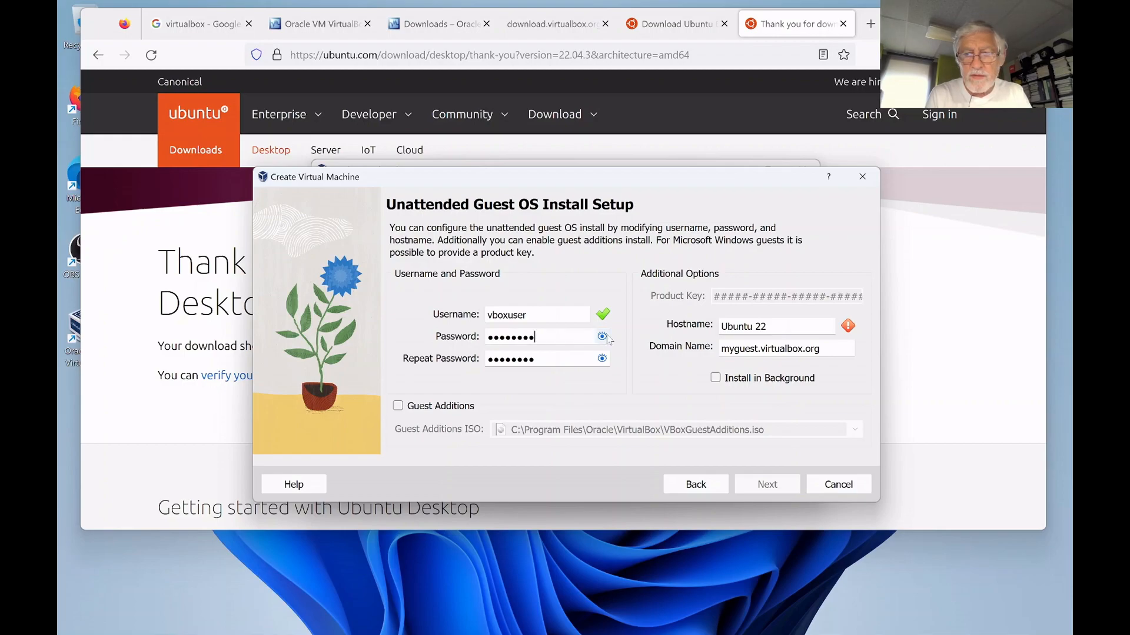
pyautogui.press('BackSpace')
pyautogui.press('BackSpace')
pyautogui.press('BackSpace')
pyautogui.press('BackSpace')
pyautogui.press('BackSpace')
pyautogui.press('BackSpace')
pyautogui.press('BackSpace')
pyautogui.press('BackSpace')
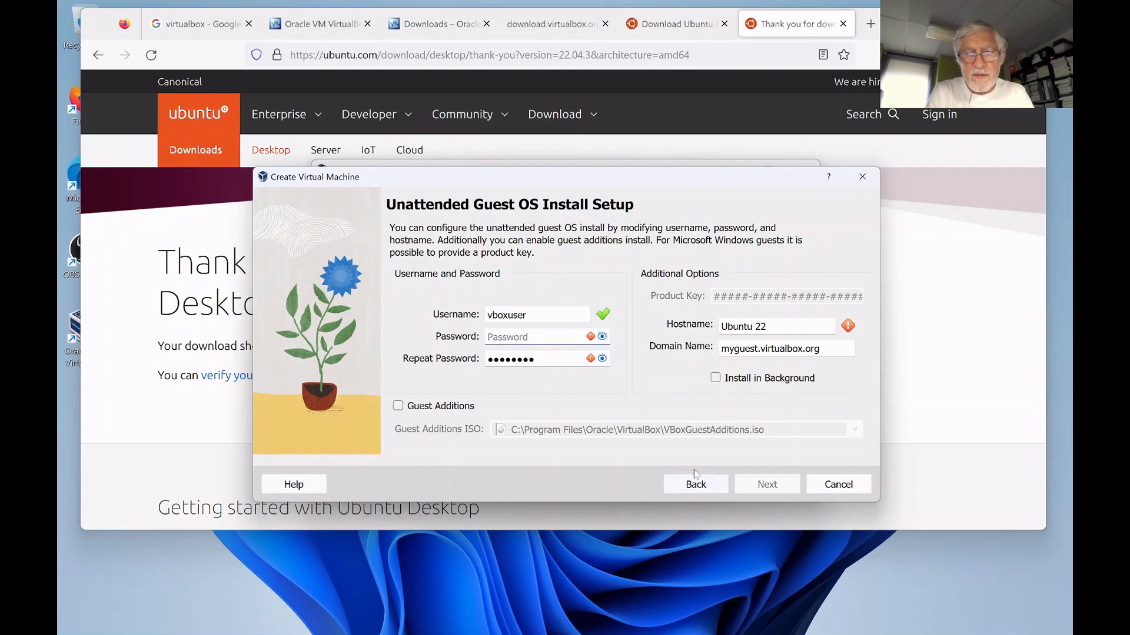
pyautogui.click(690, 490)
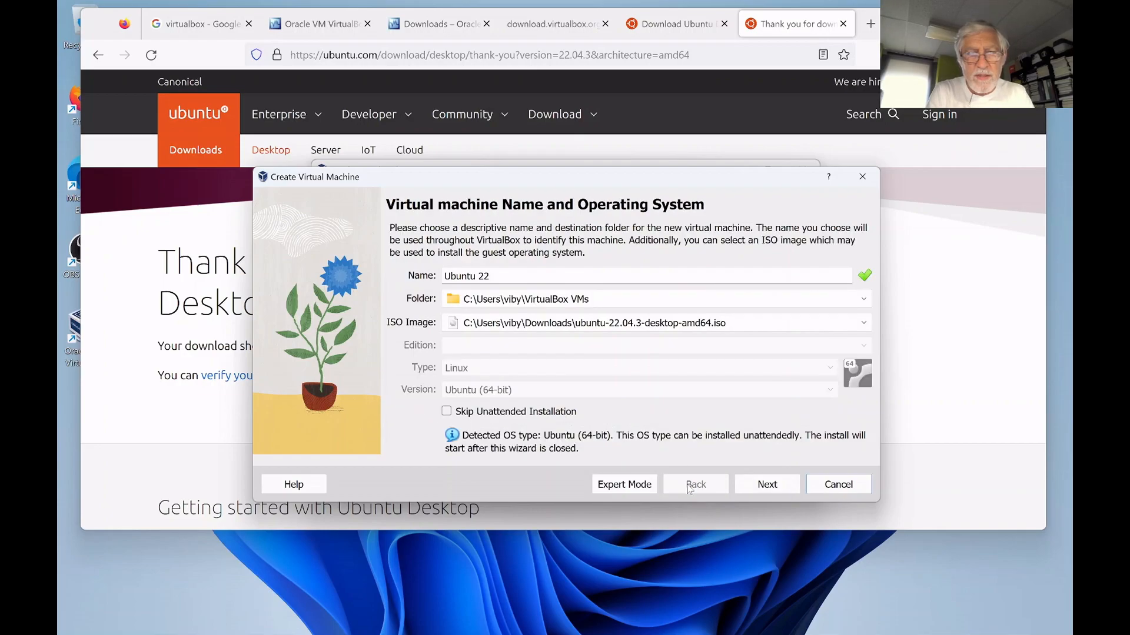
# Choose to skip the unattended installation and set the virtual machine's base memory to 8192 MB
pyautogui.click(447, 412)
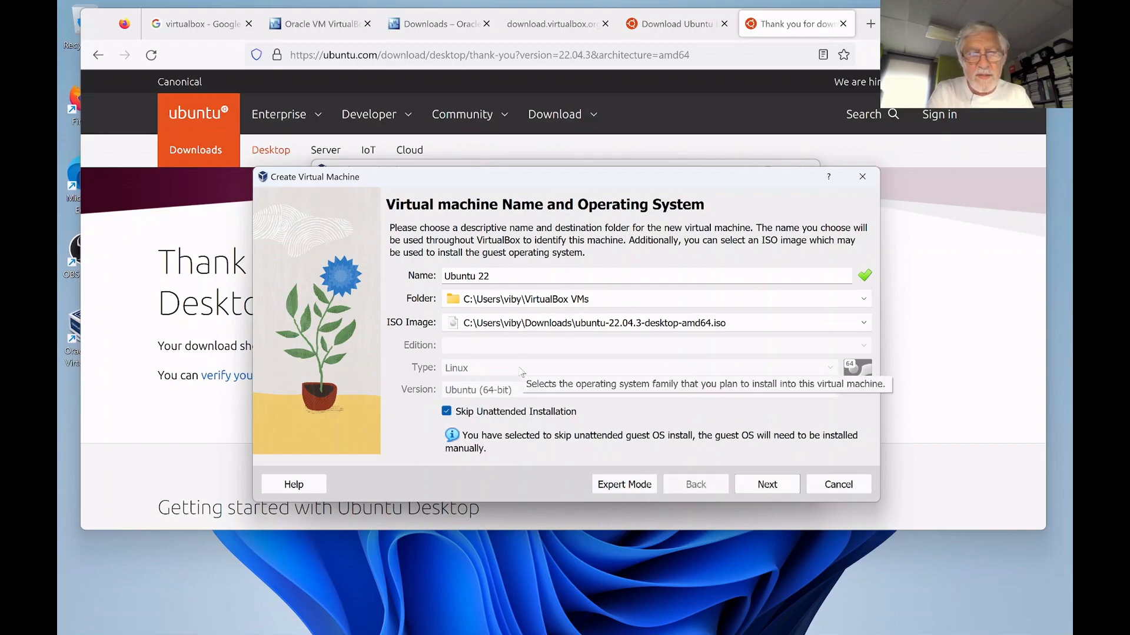
pyautogui.click(768, 486)
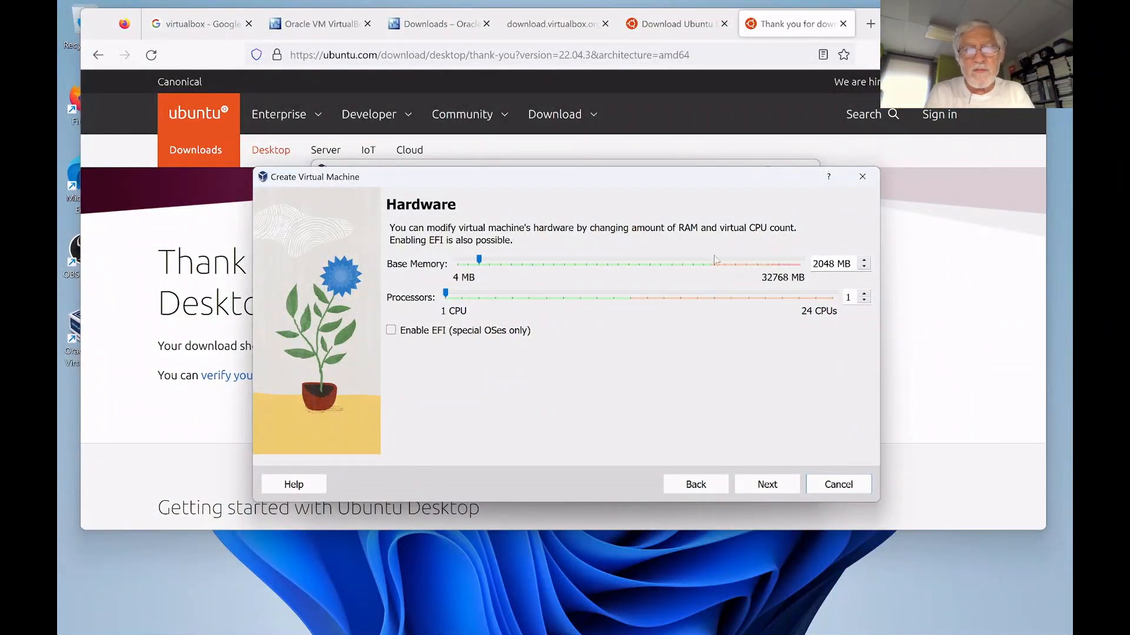
pyautogui.click(829, 263)
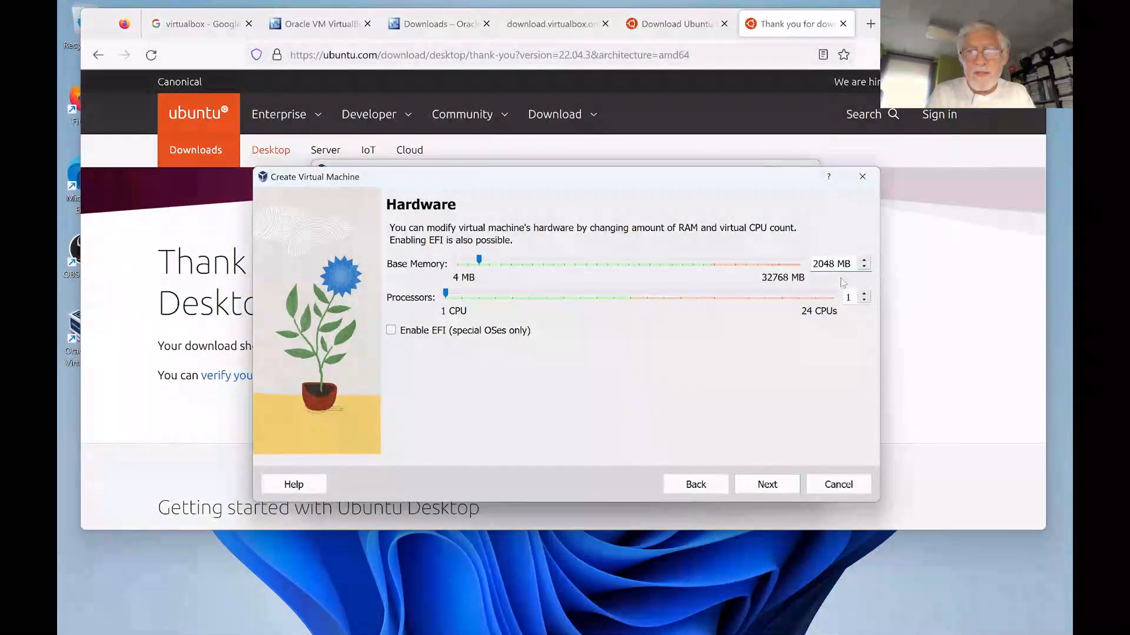
pyautogui.click(818, 263)
pyautogui.press('BackSpace')
pyautogui.press('BackSpace')
pyautogui.press('BackSpace')
pyautogui.press('BackSpace')
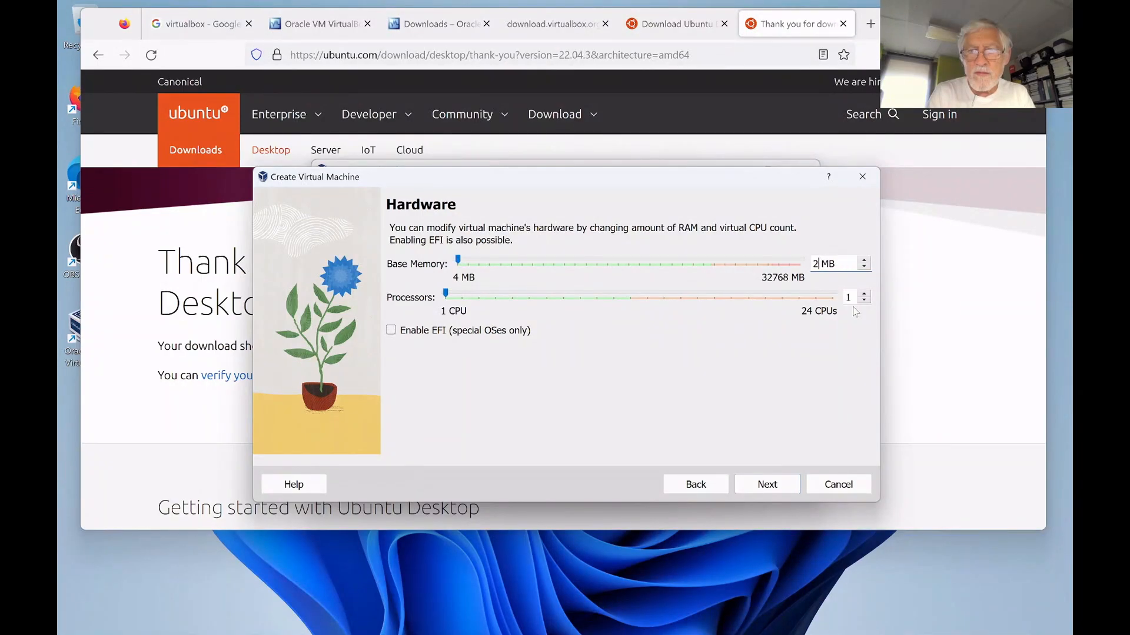
pyautogui.write('8192')
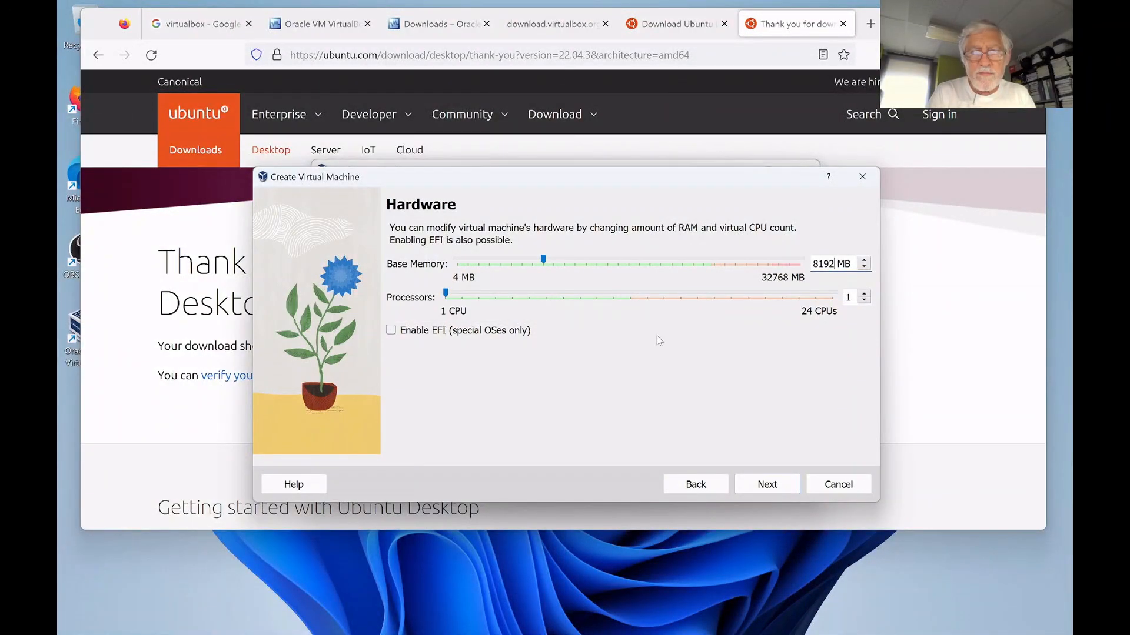
# Set the number of processors to 4 and proceed to the virtual hard disk settings
pyautogui.click(864, 295)
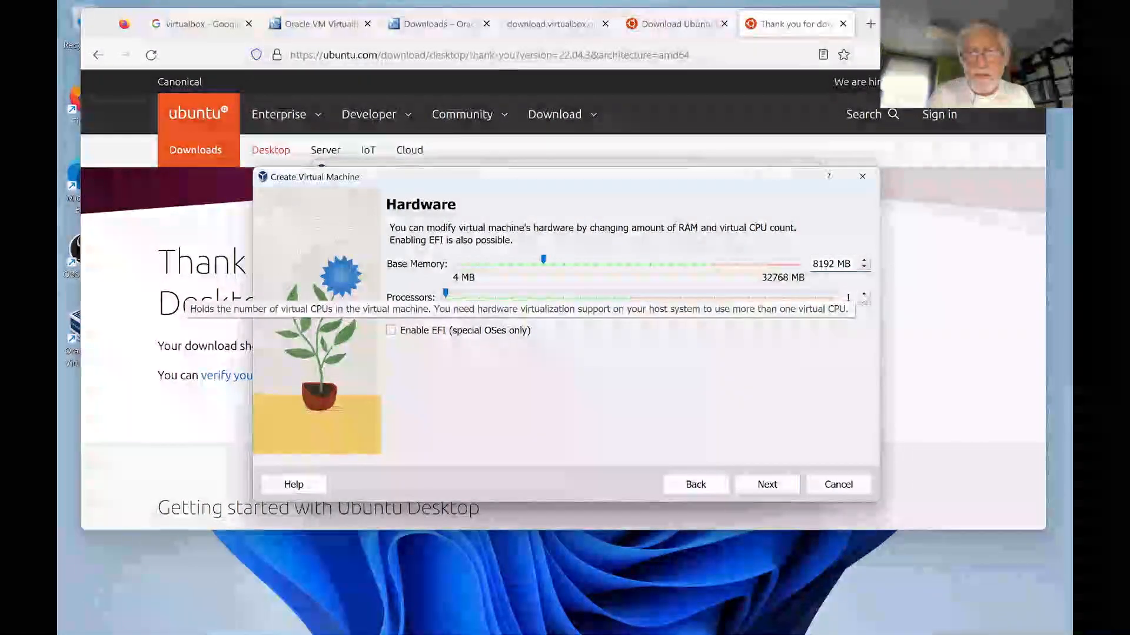
pyautogui.click(865, 295)
pyautogui.click(864, 295)
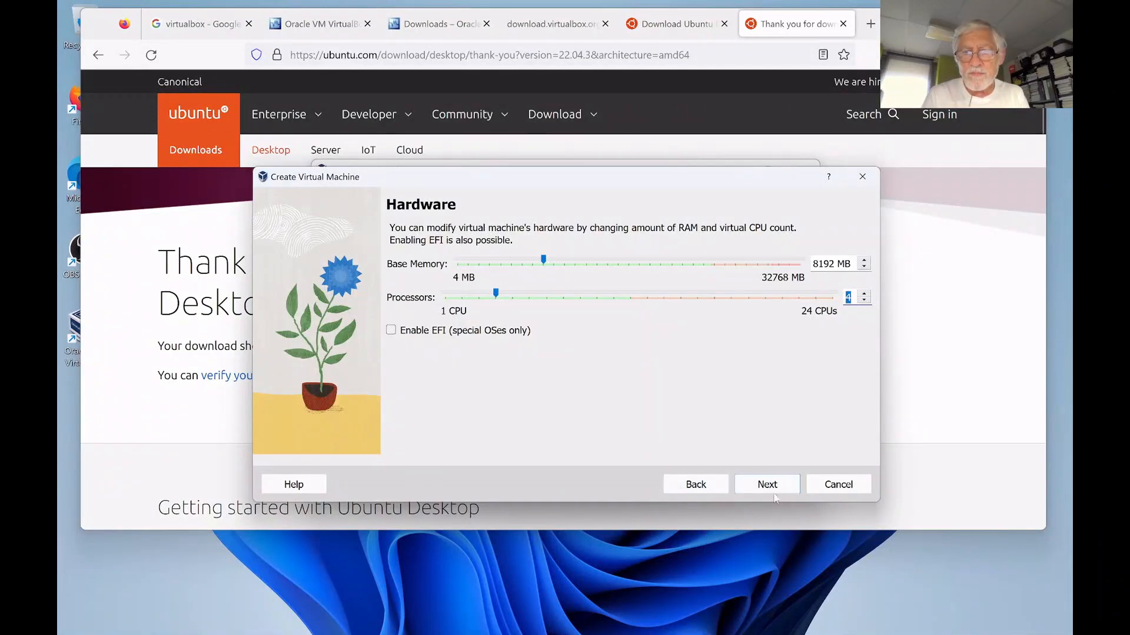
pyautogui.click(773, 494)
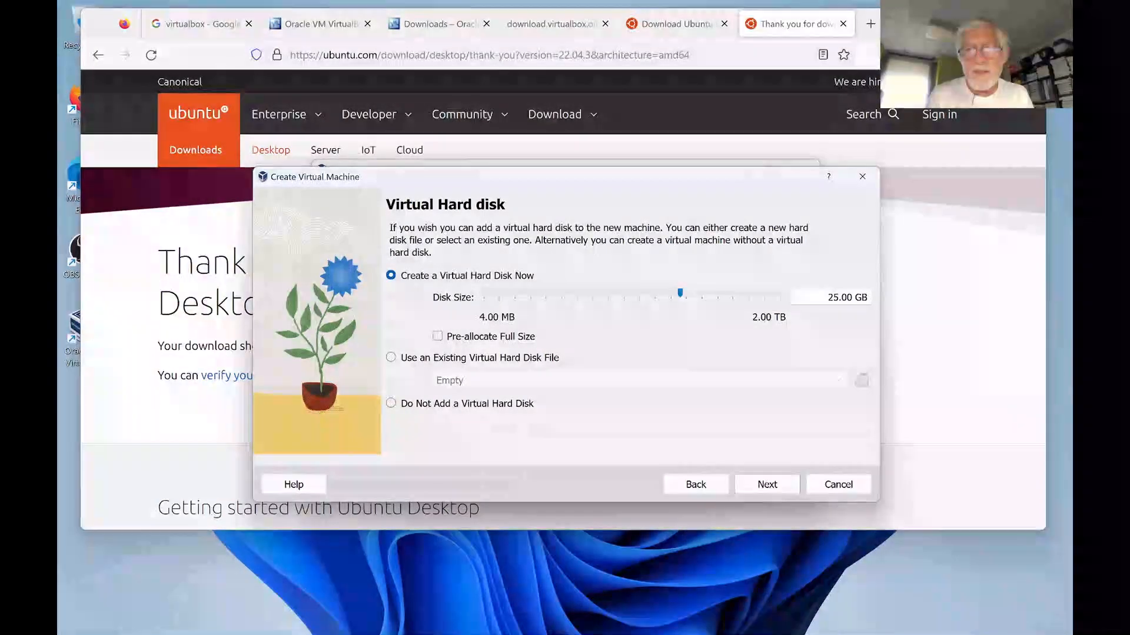
# Set the new virtual hard disk's size to 32 GB, review the summary and finish creating the virtual machine
pyautogui.press('BackSpace')
pyautogui.write('3')
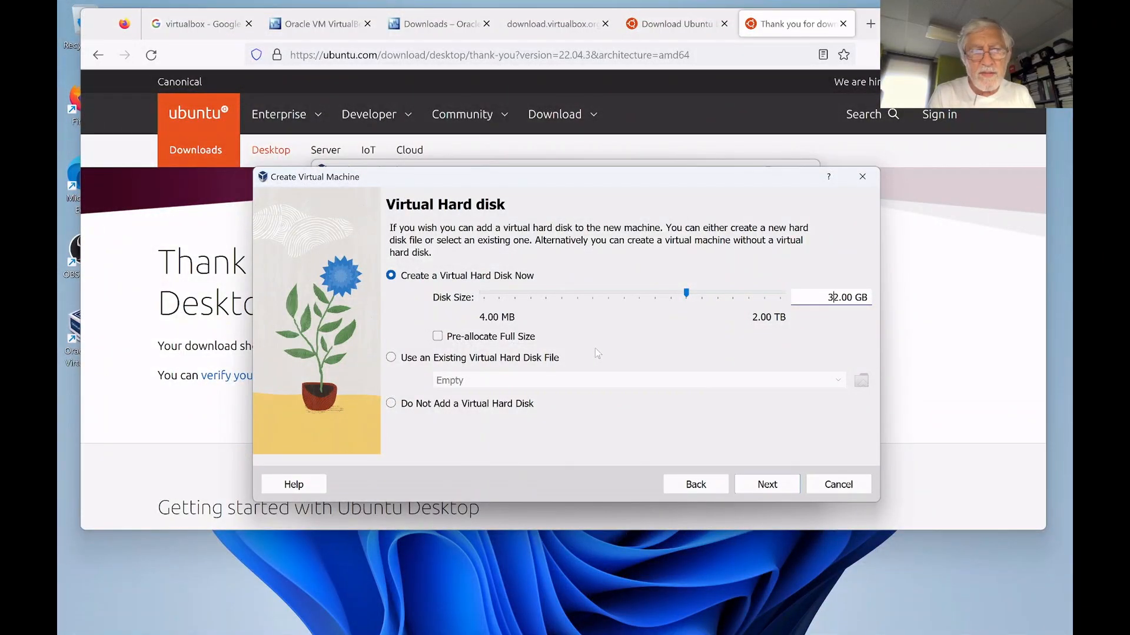
pyautogui.click(763, 484)
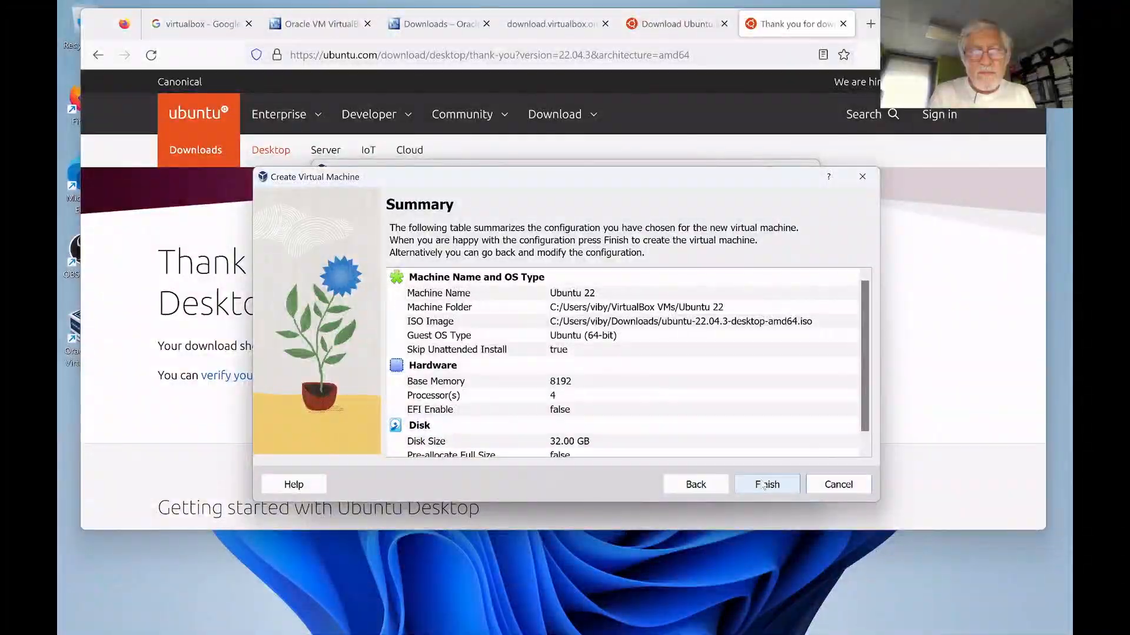
pyautogui.scroll(-1, 720, 429)
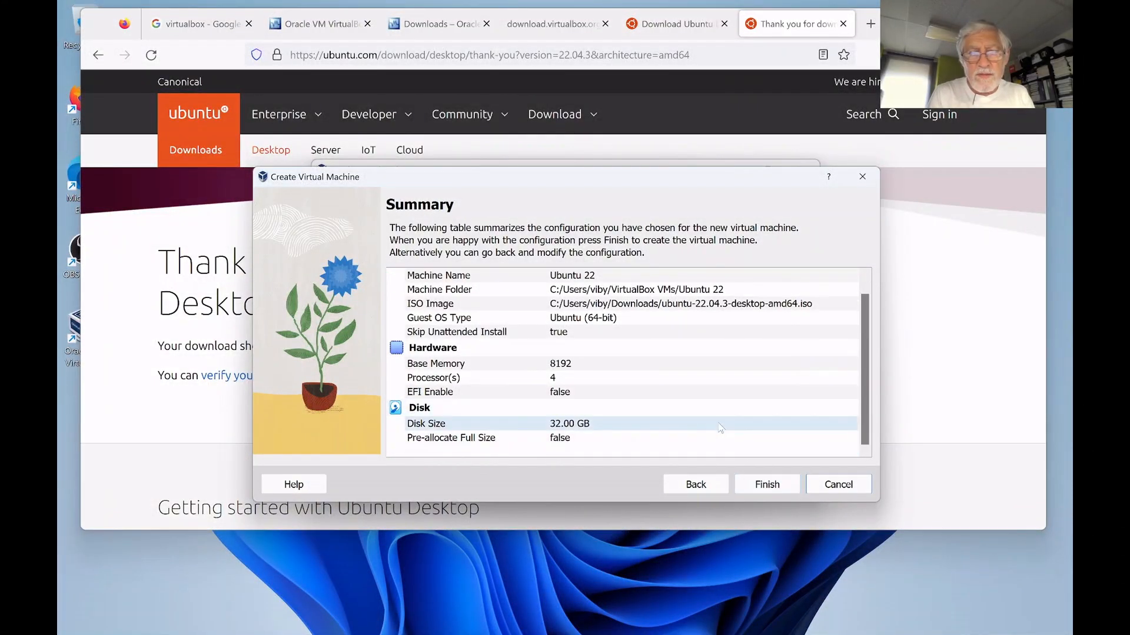
pyautogui.click(774, 488)
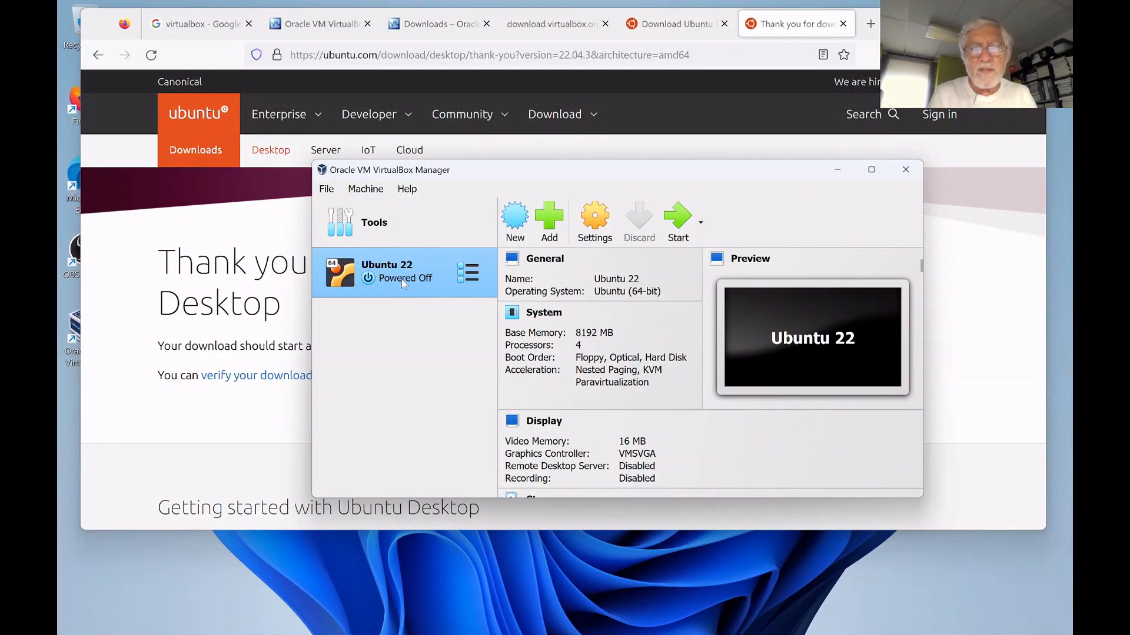
# Start the Ubuntu 22 virtual machine and dismiss the mouse integration and keyboard capture notifications
pyautogui.click(674, 218)
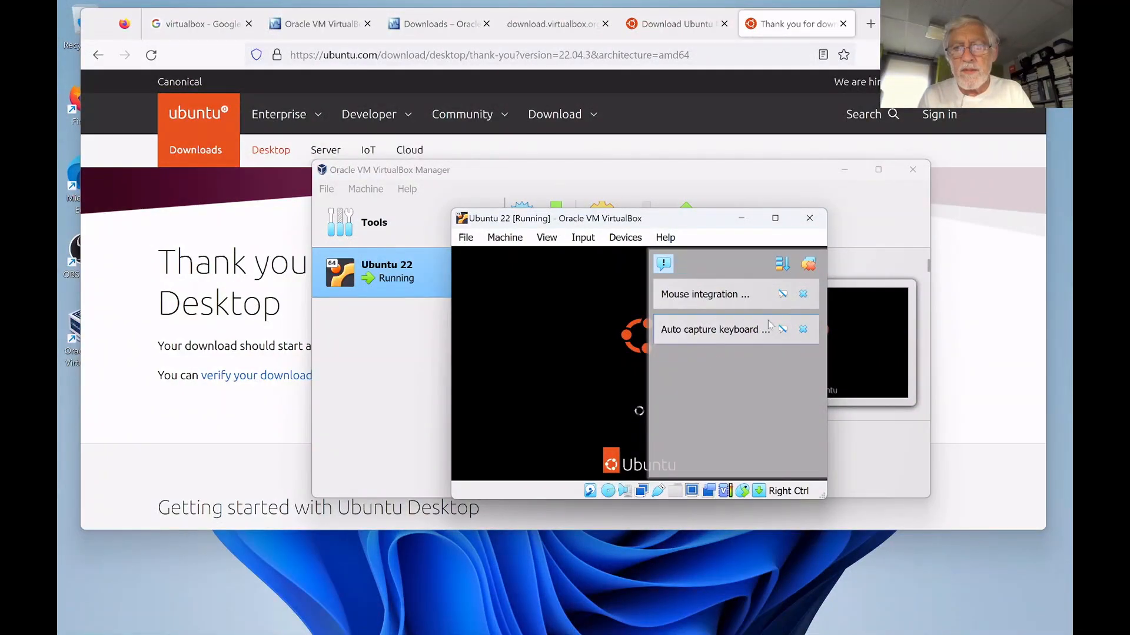
pyautogui.click(805, 297)
pyautogui.click(806, 297)
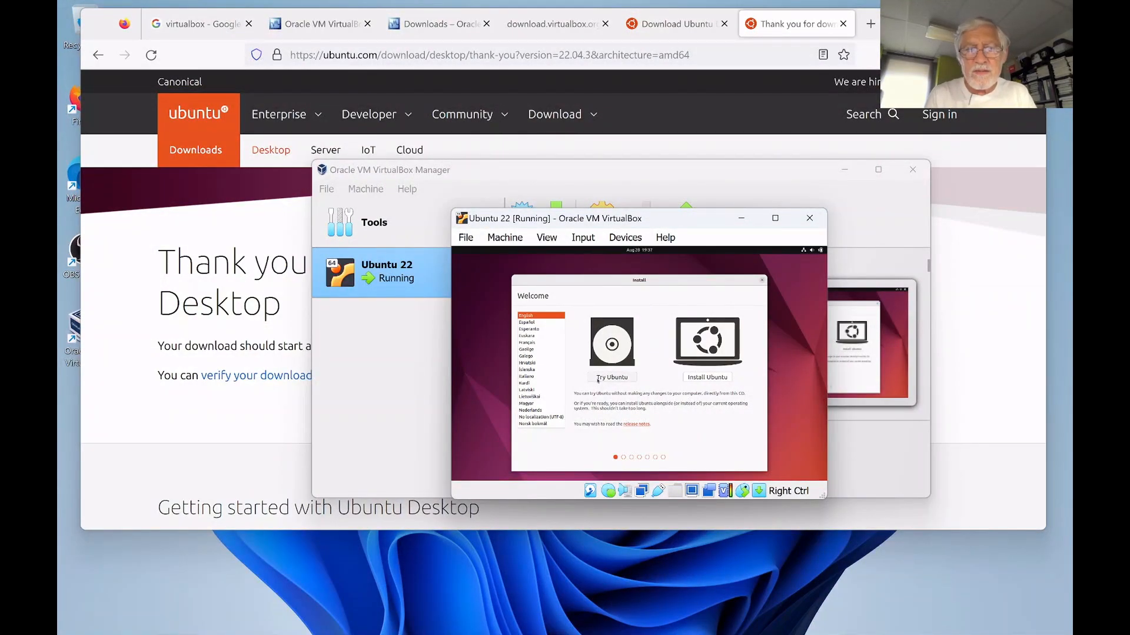
# Begin installing Ubuntu with the English (US) keyboard layout, normal installation, updates during installation and third-party software
pyautogui.click(706, 380)
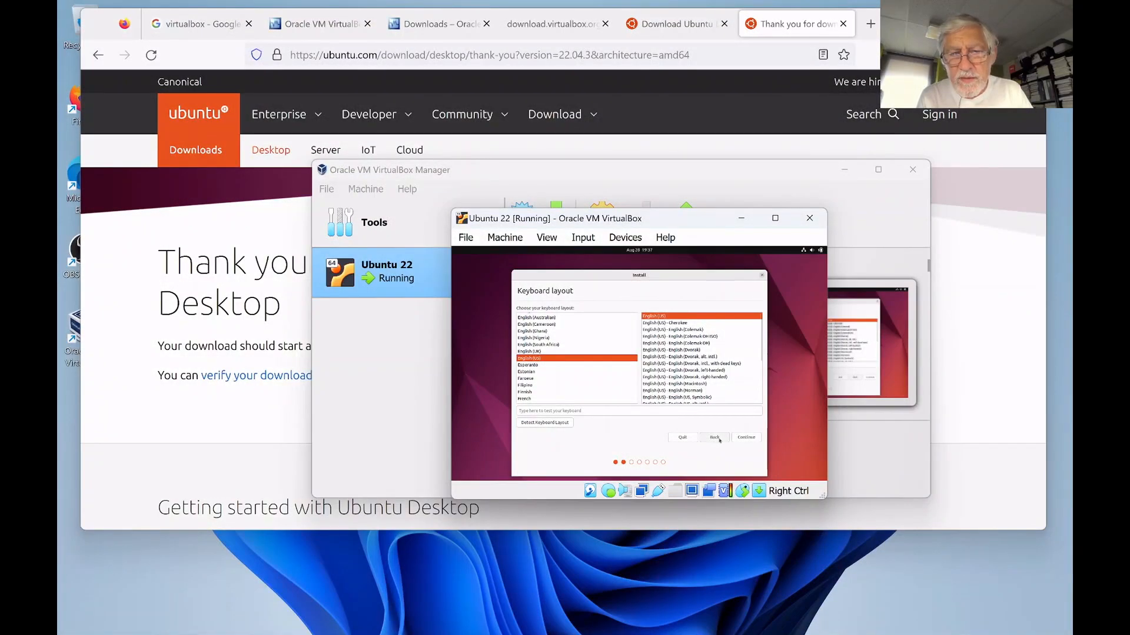
pyautogui.click(747, 438)
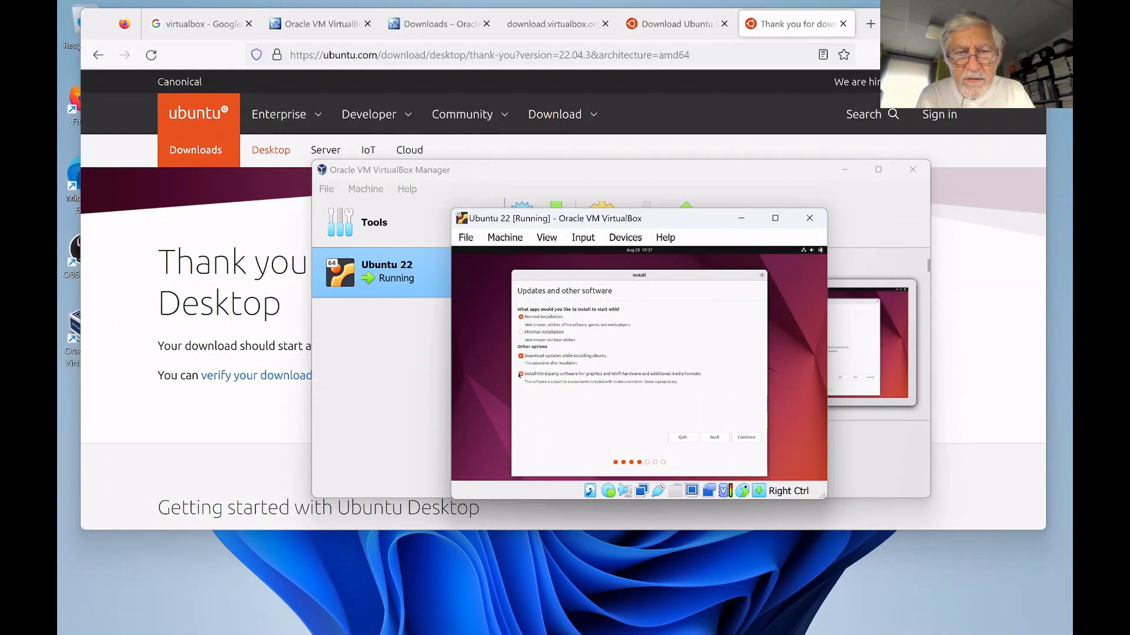
pyautogui.click(746, 439)
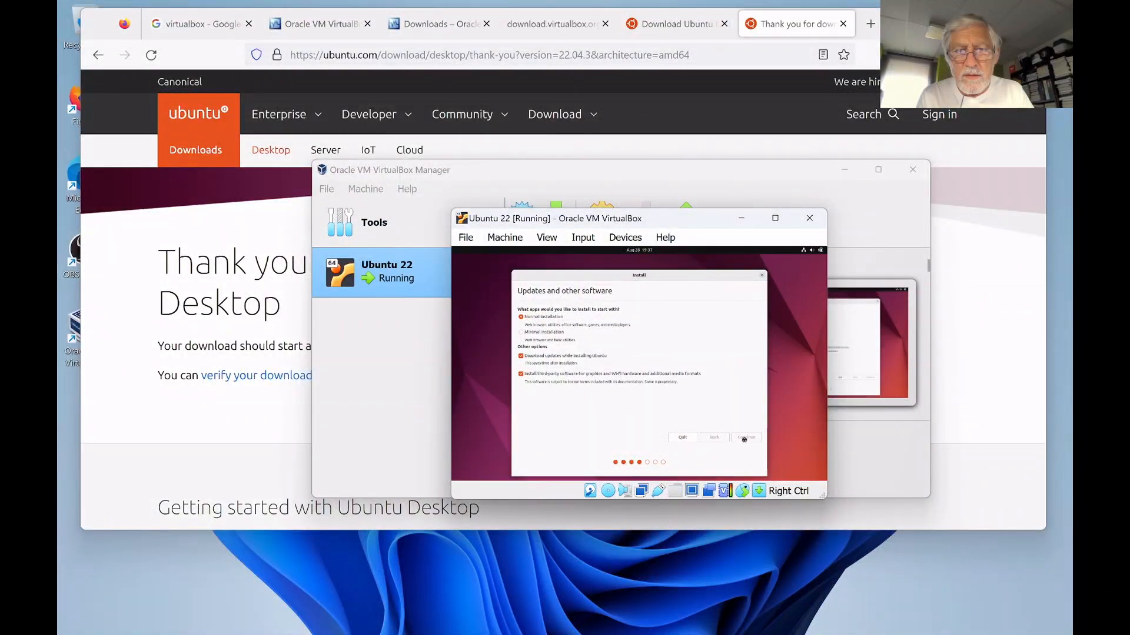
pyautogui.click(745, 439)
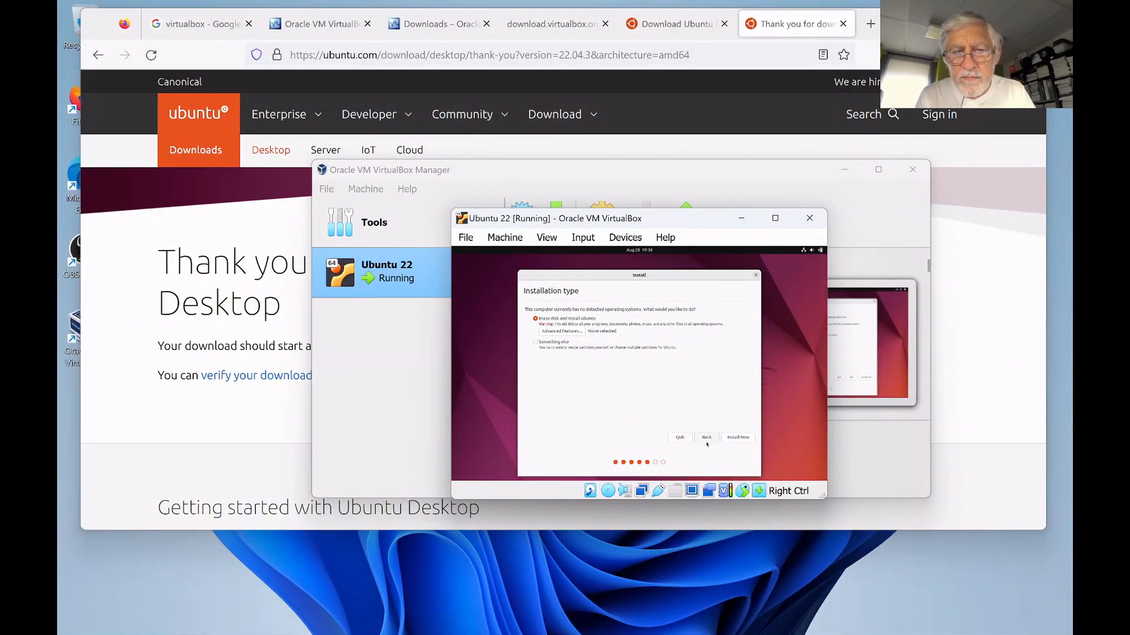
# Start the installation with the option to erase the disk and install Ubuntu, accepting the partition changes
pyautogui.click(734, 437)
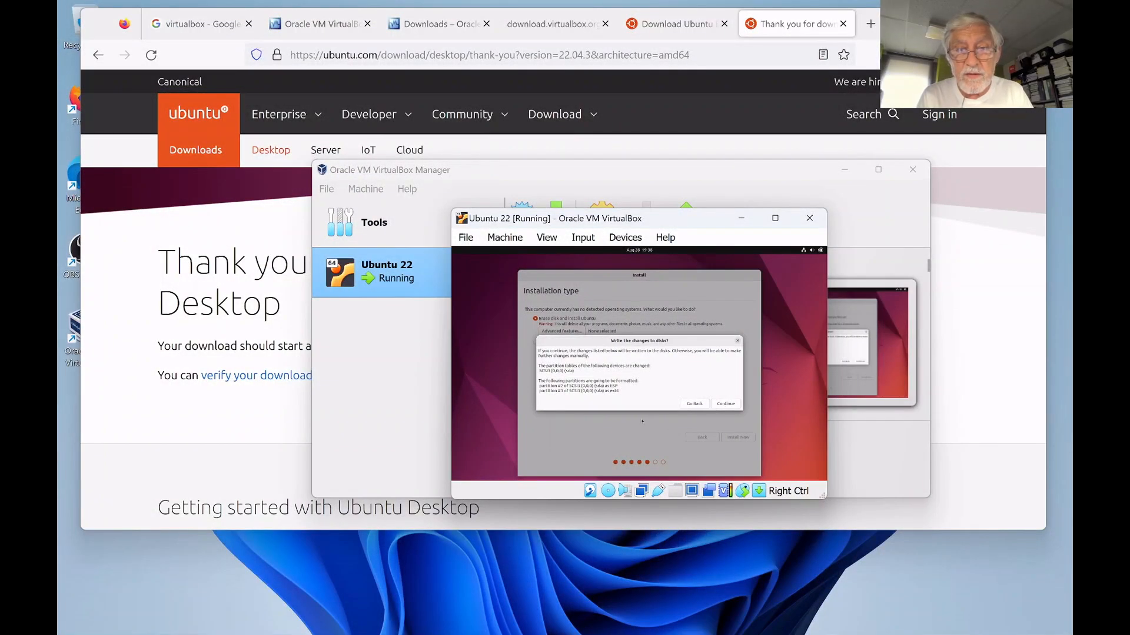
pyautogui.click(727, 404)
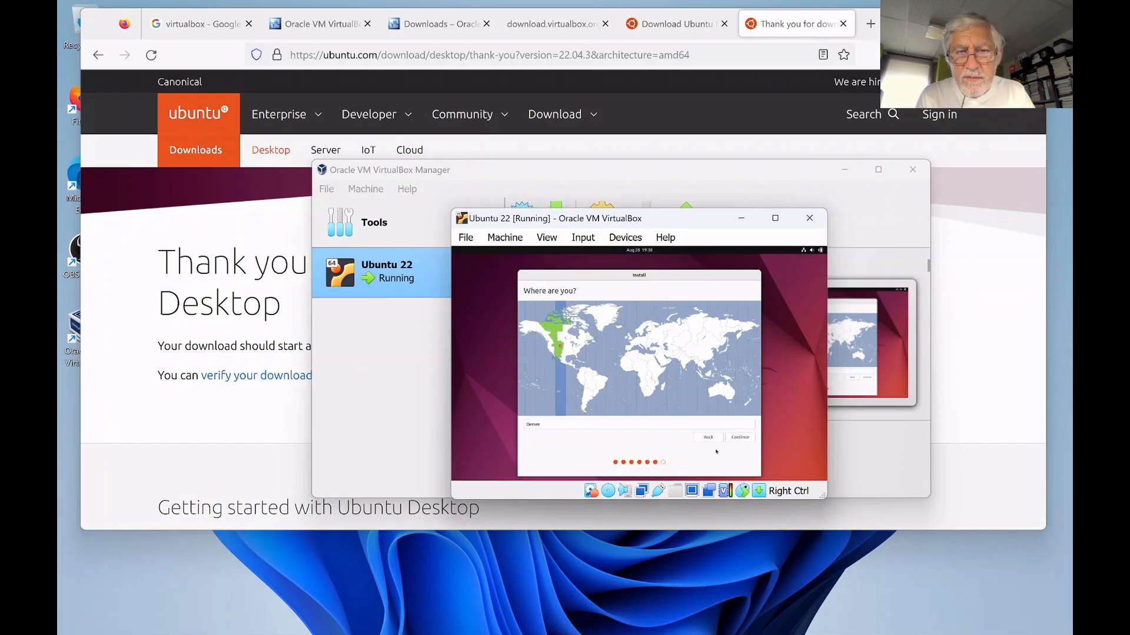
# Accept Denver as the time zone and set up the user account with full name, computer name, username and password, requiring the password at login
pyautogui.click(740, 440)
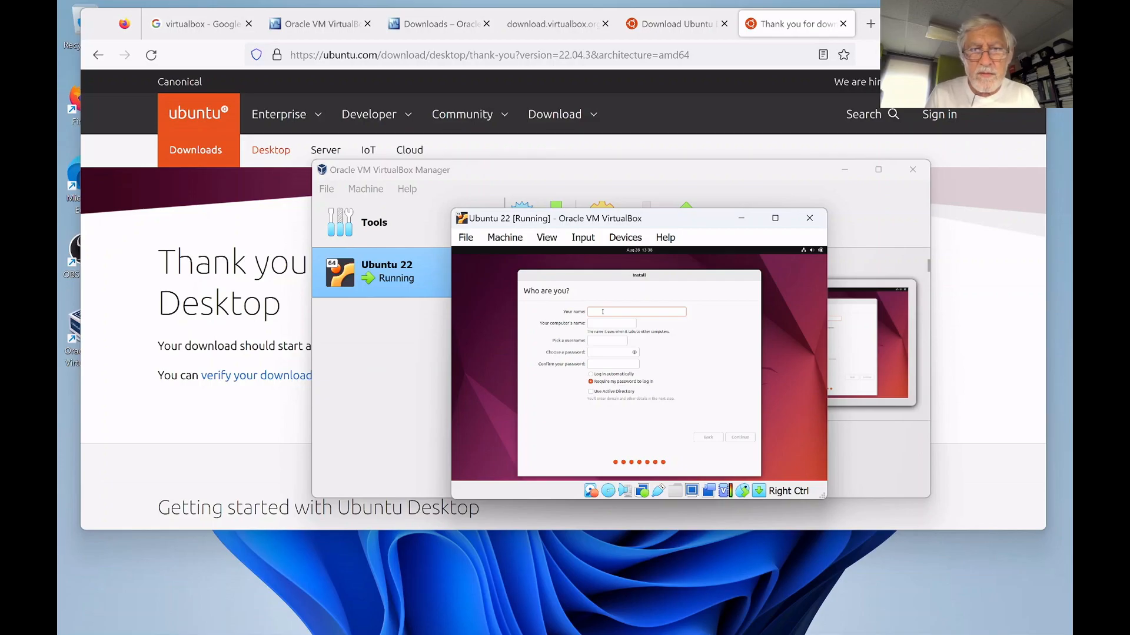
pyautogui.click(797, 549)
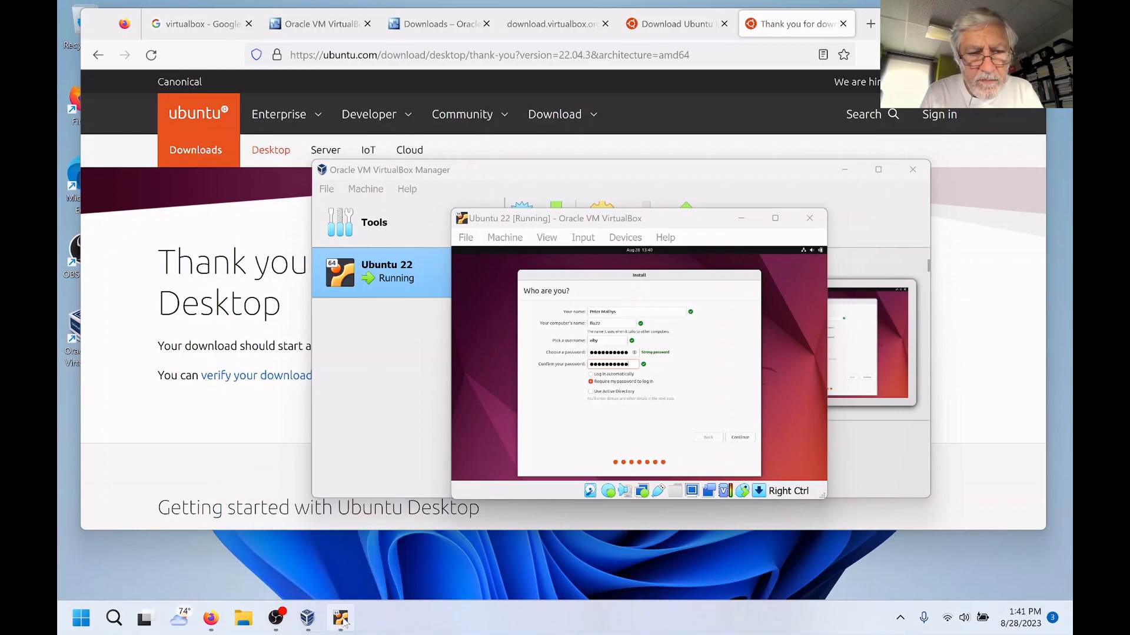
pyautogui.click(346, 622)
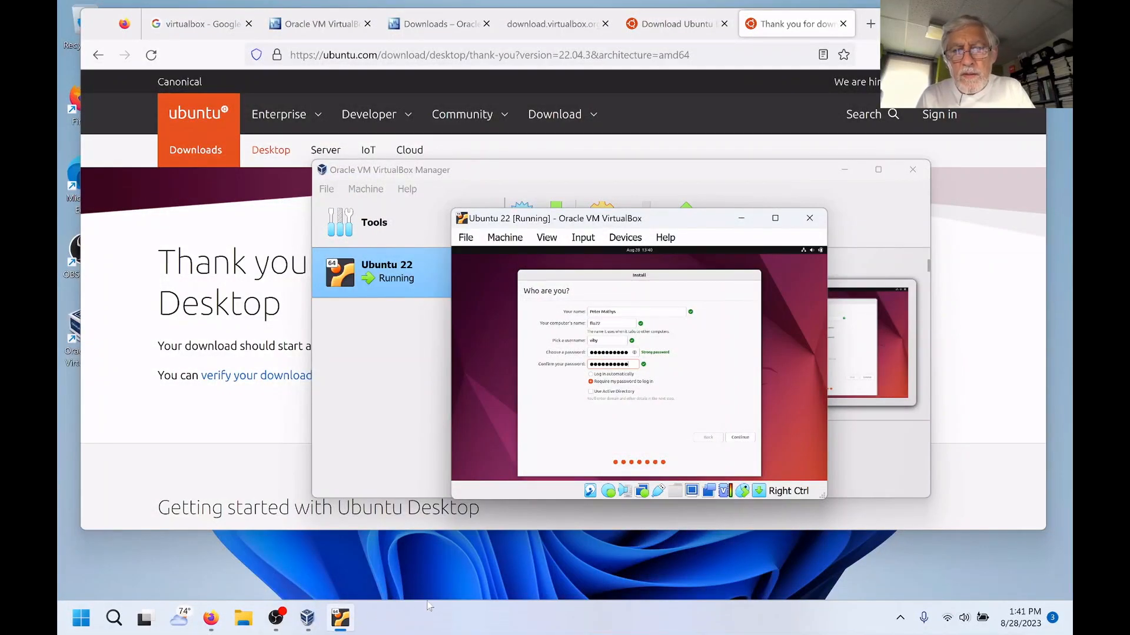
pyautogui.click(740, 438)
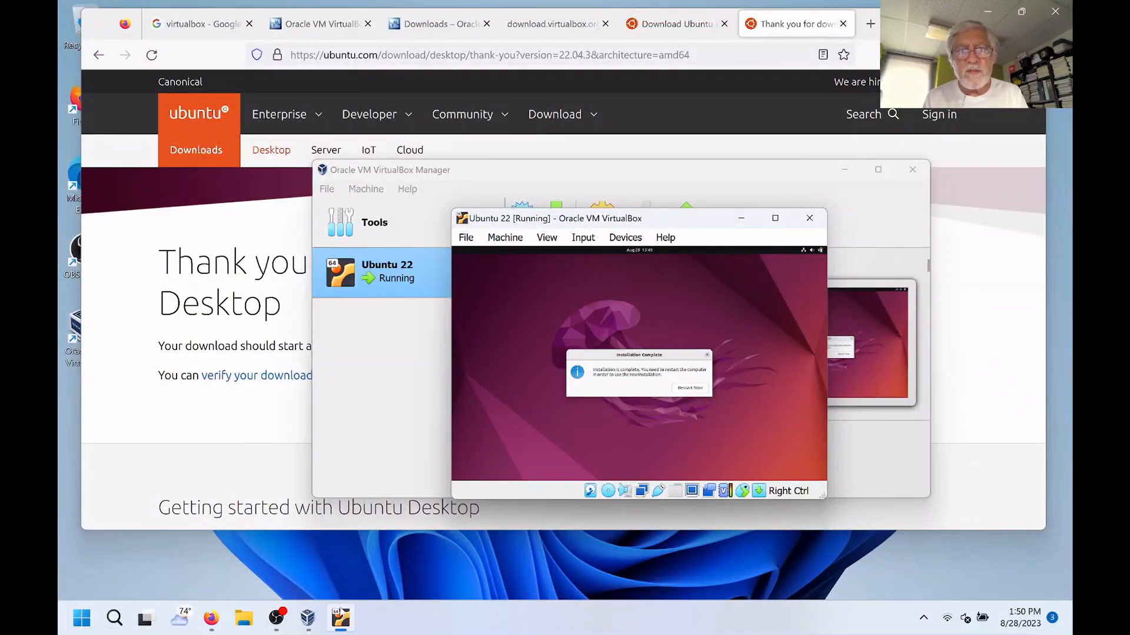
# Restart the virtual machine after the installation and log in to Ubuntu with the account password
pyautogui.click(690, 388)
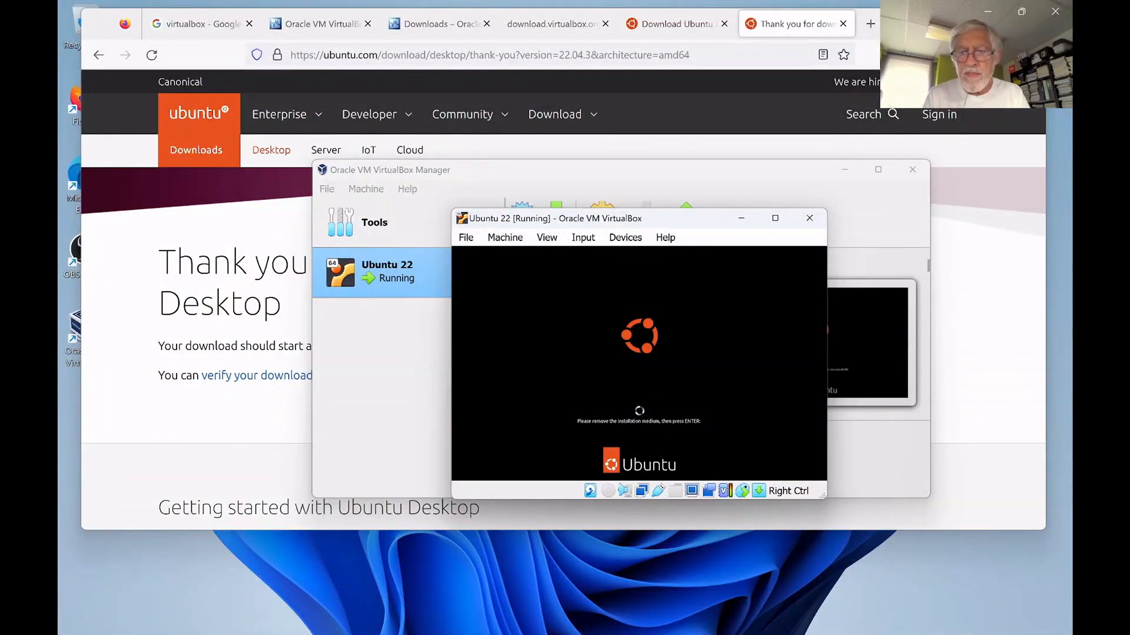
pyautogui.press('Return')
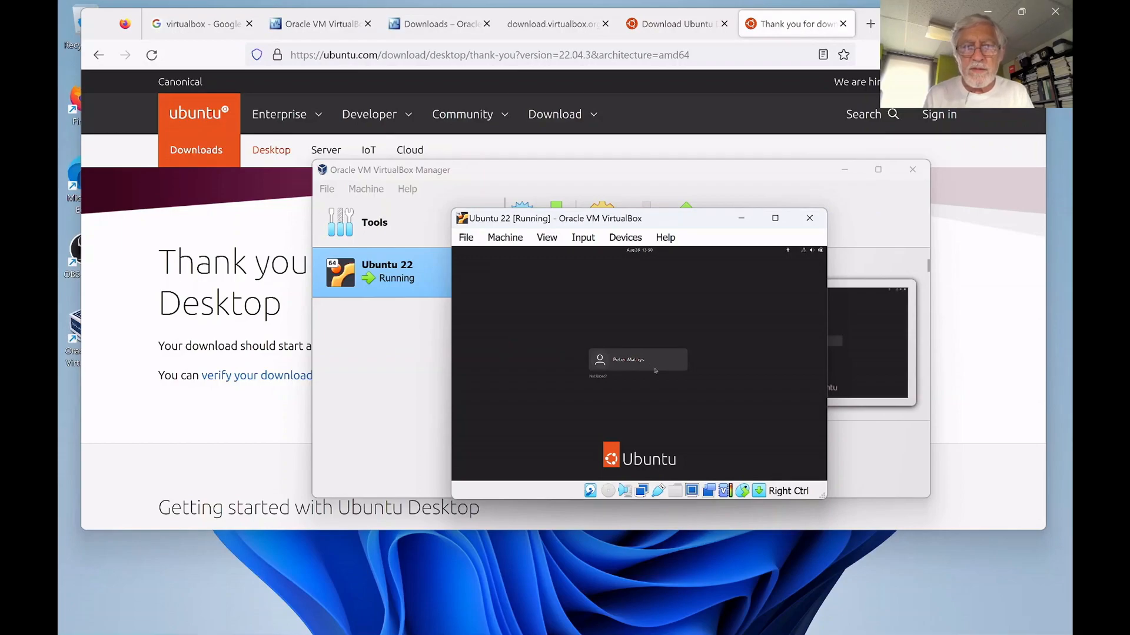
pyautogui.press('Return')
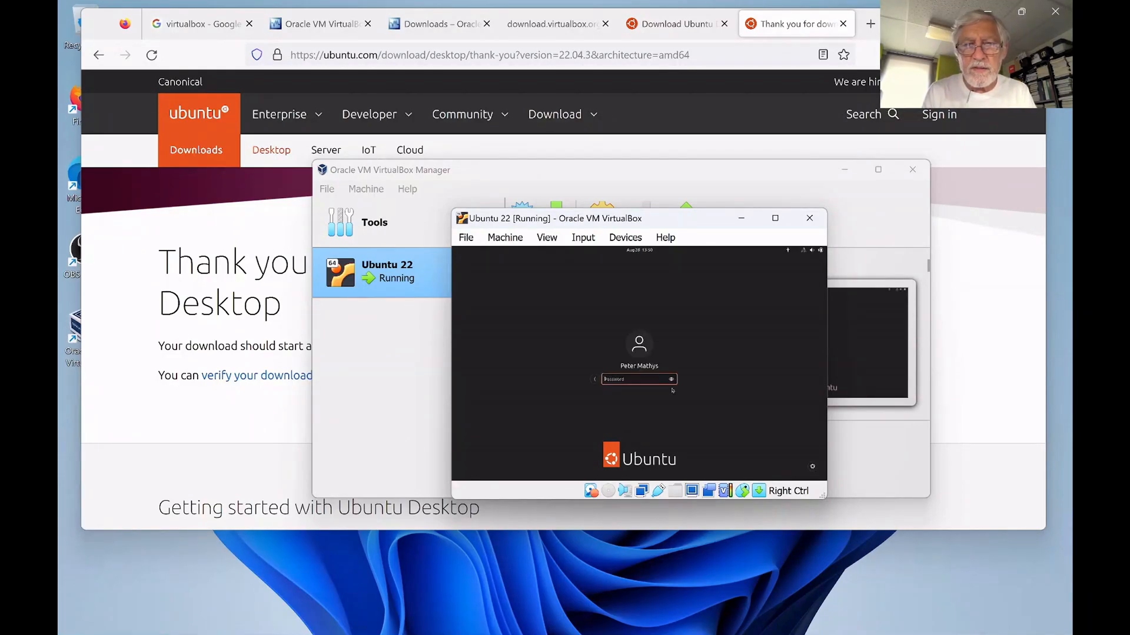
pyautogui.write('•••')
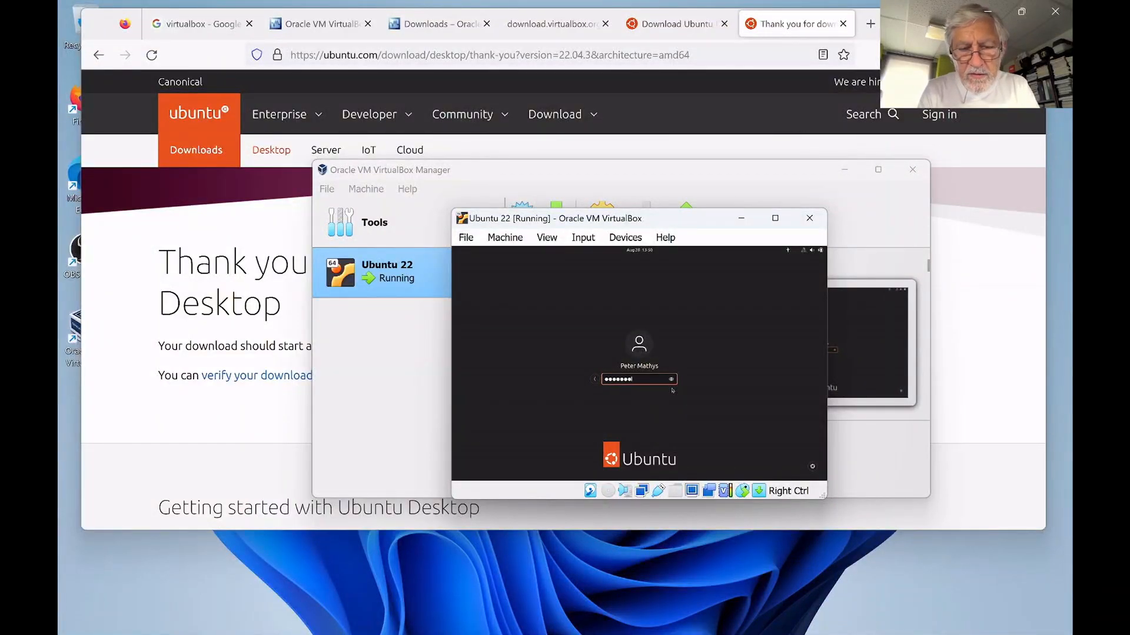
pyautogui.write('••••••••')
pyautogui.press('Return')
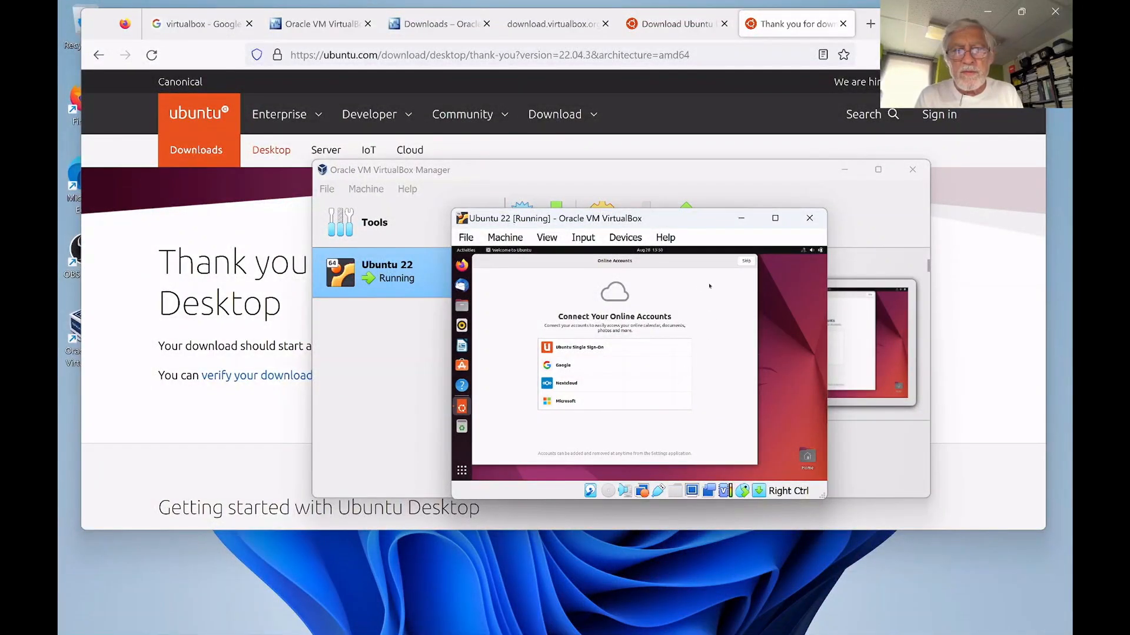
# Complete the Ubuntu welcome setup, skipping online accounts and Ubuntu Pro, declining to send system info and leaving Location Services off
pyautogui.click(749, 261)
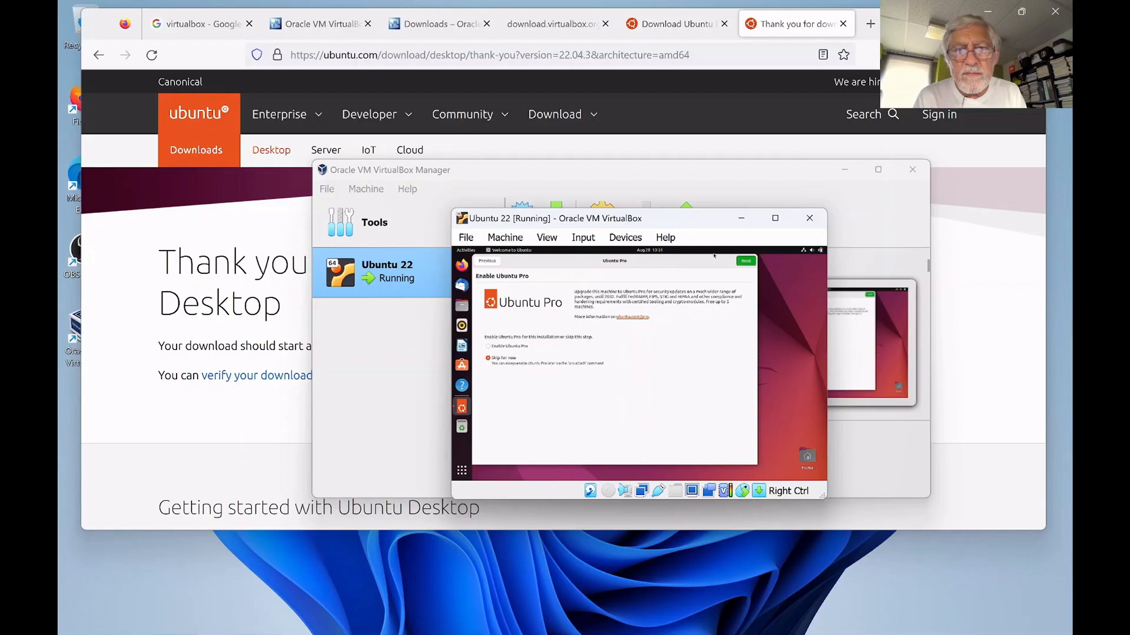
pyautogui.click(748, 261)
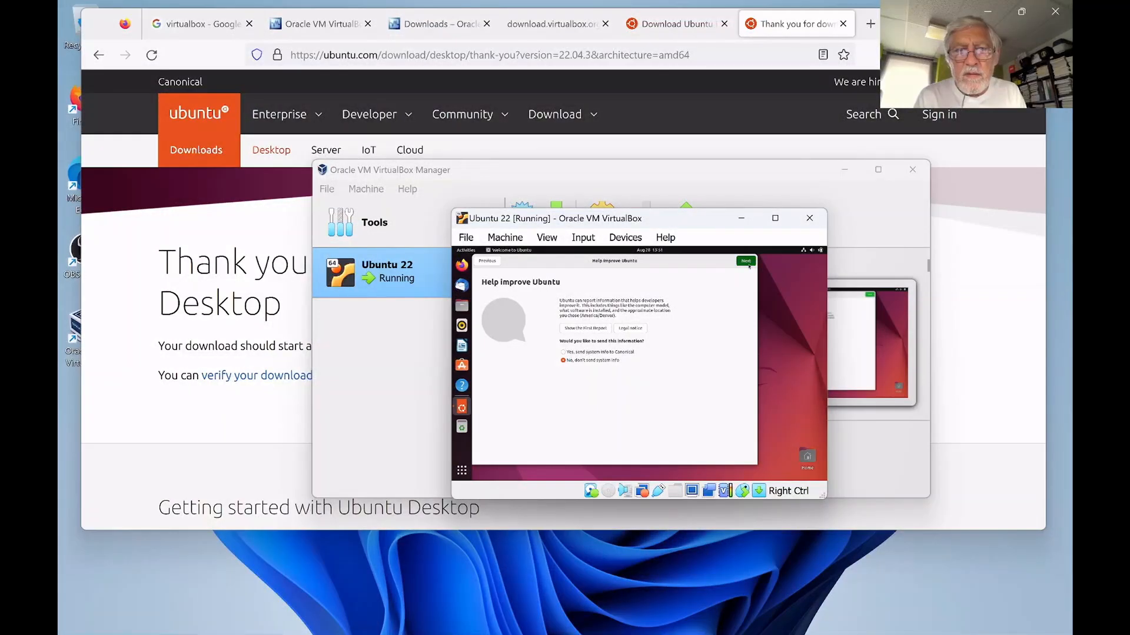
pyautogui.click(748, 263)
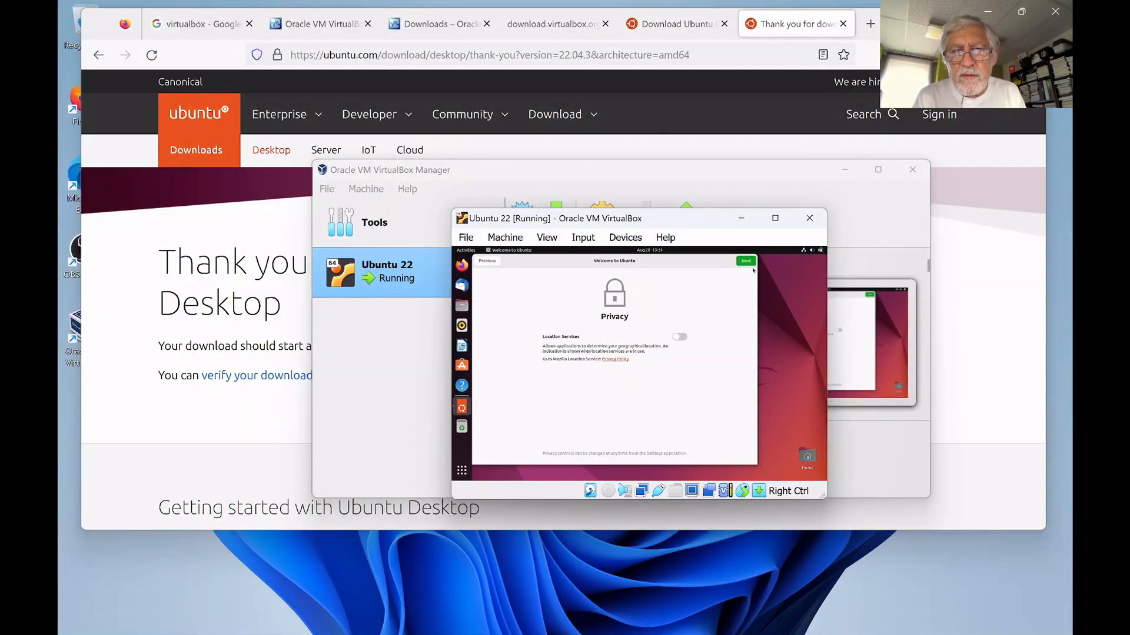
pyautogui.click(746, 261)
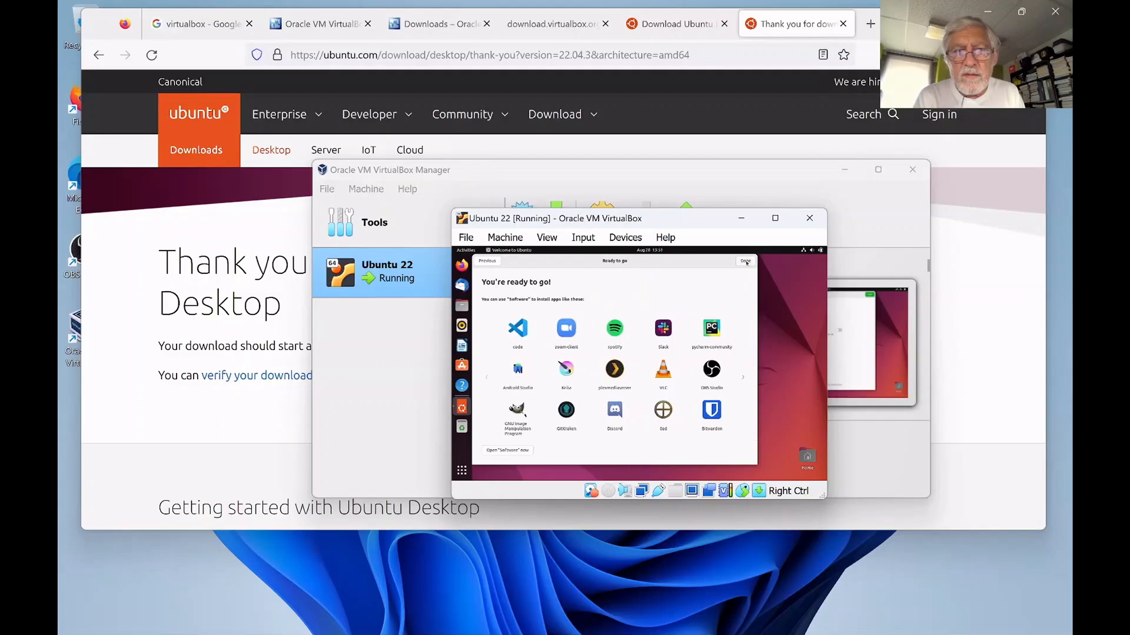
pyautogui.click(745, 262)
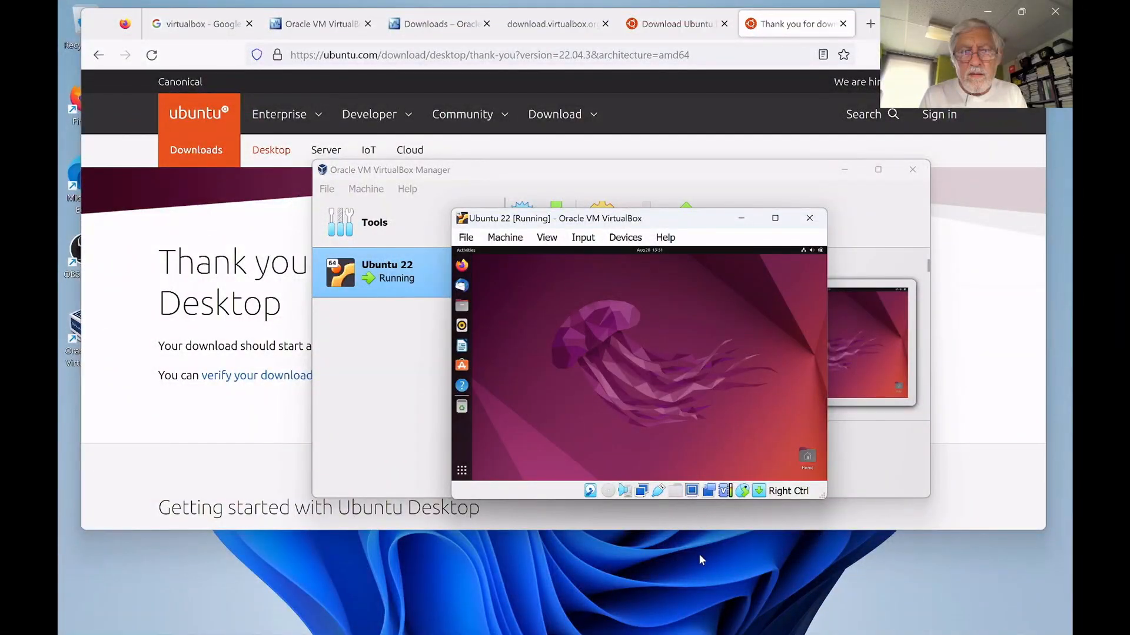
# Bring the Ubuntu 22 virtual machine window into focus and reposition it over the VirtualBox Manager window
pyautogui.click(760, 553)
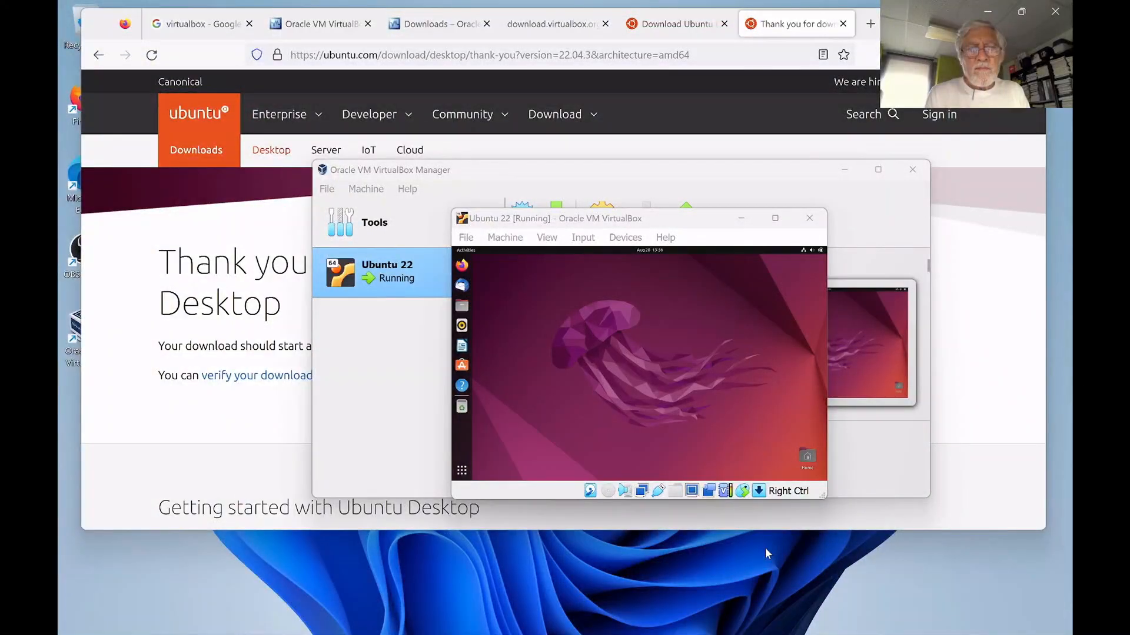
pyautogui.moveTo(665, 634)
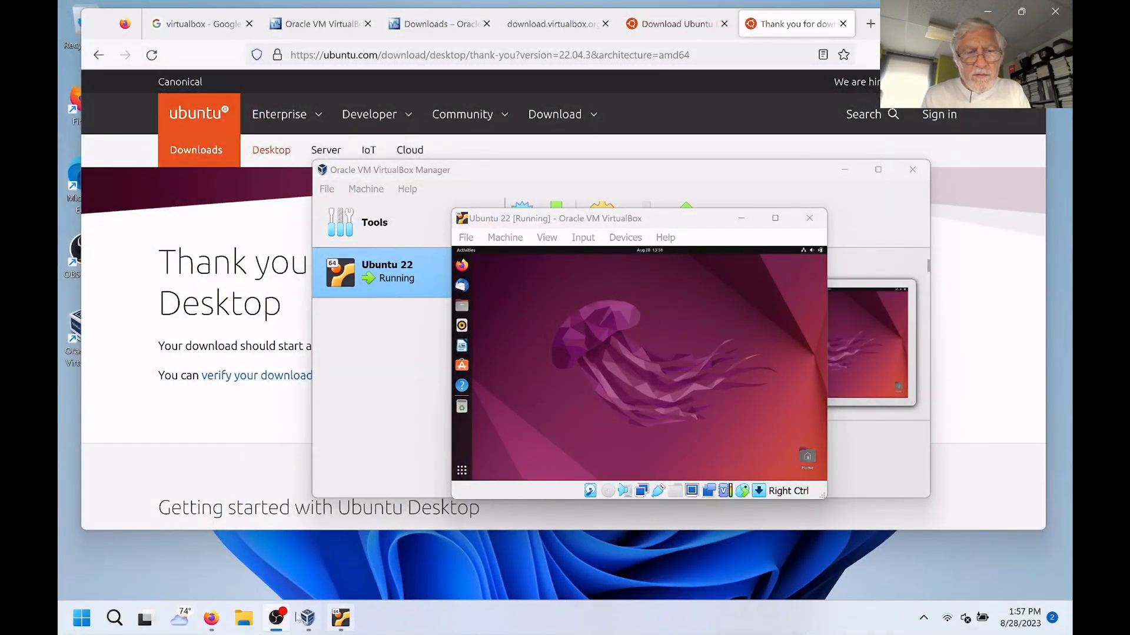
pyautogui.click(471, 475)
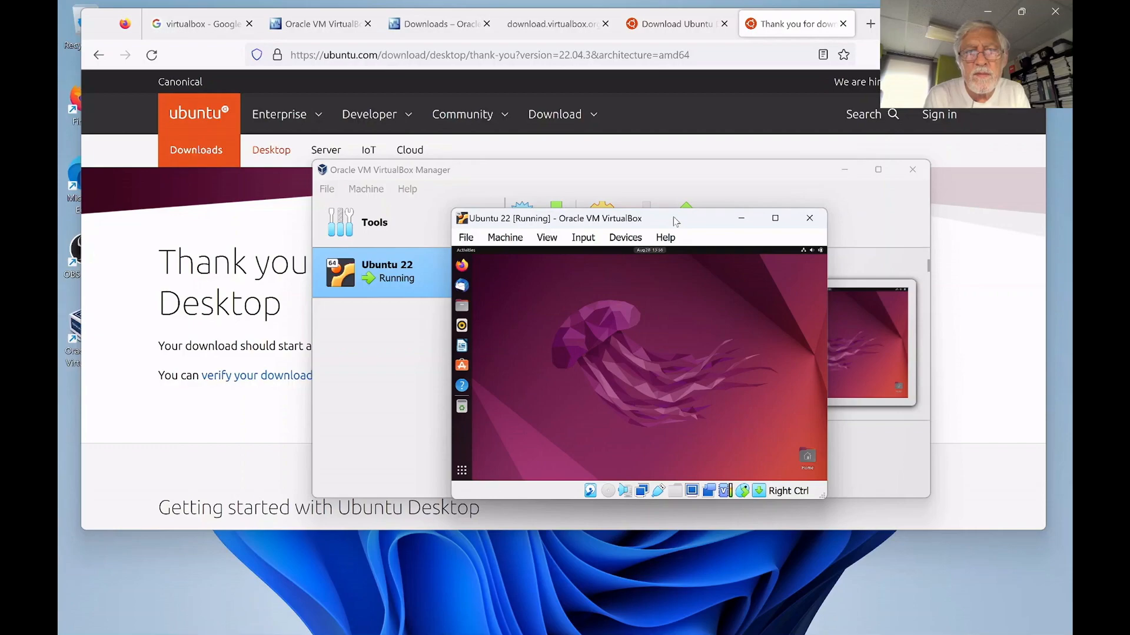
pyautogui.moveTo(673, 218); pyautogui.dragTo(613, 351)
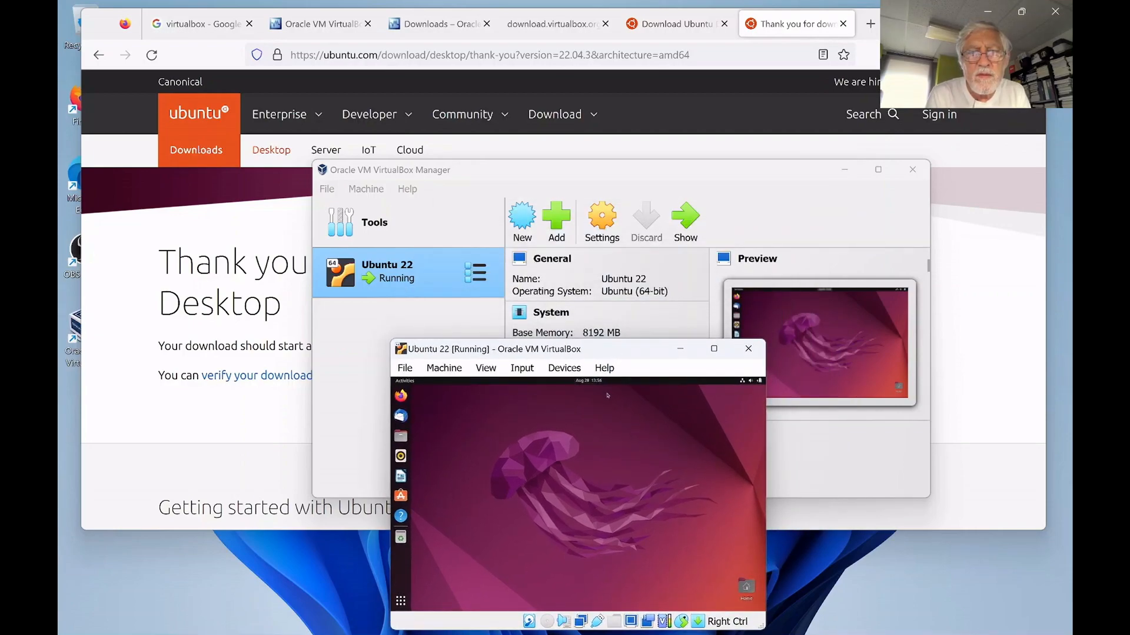
pyautogui.moveTo(621, 360); pyautogui.dragTo(628, 192)
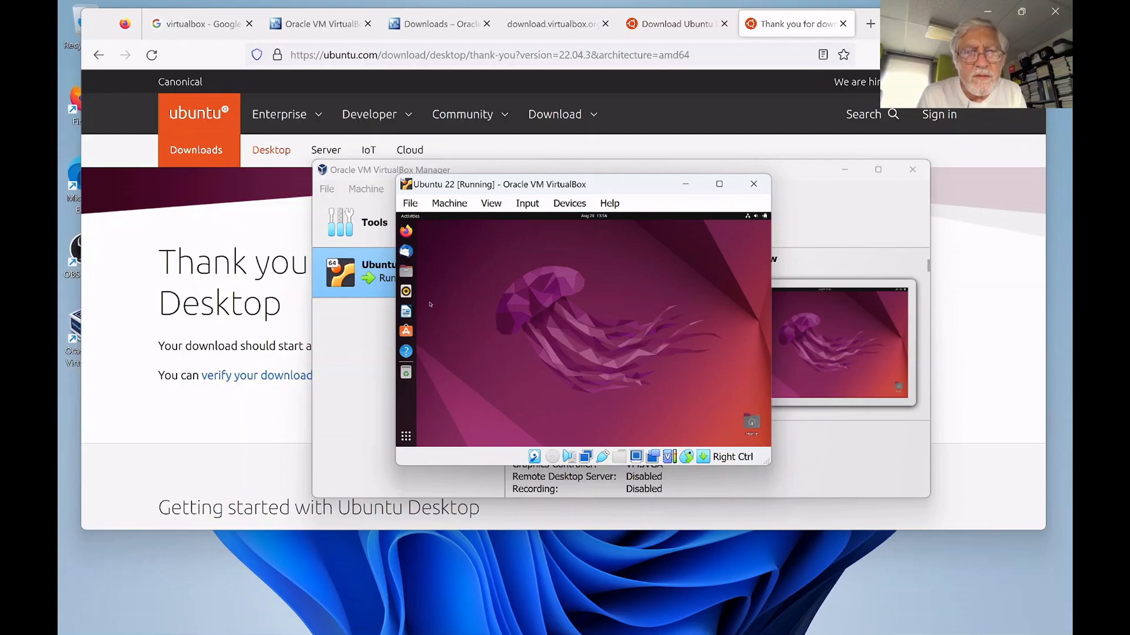
# Open a terminal in Ubuntu and run "sudo apt update", authenticating with the account password
pyautogui.click(406, 442)
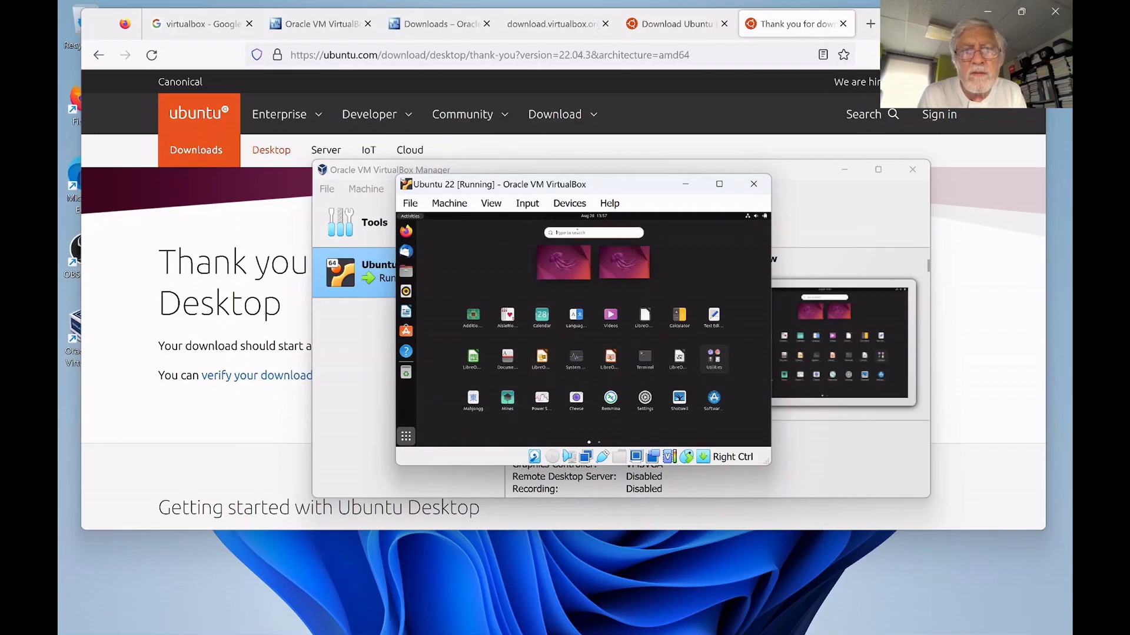
pyautogui.write('t')
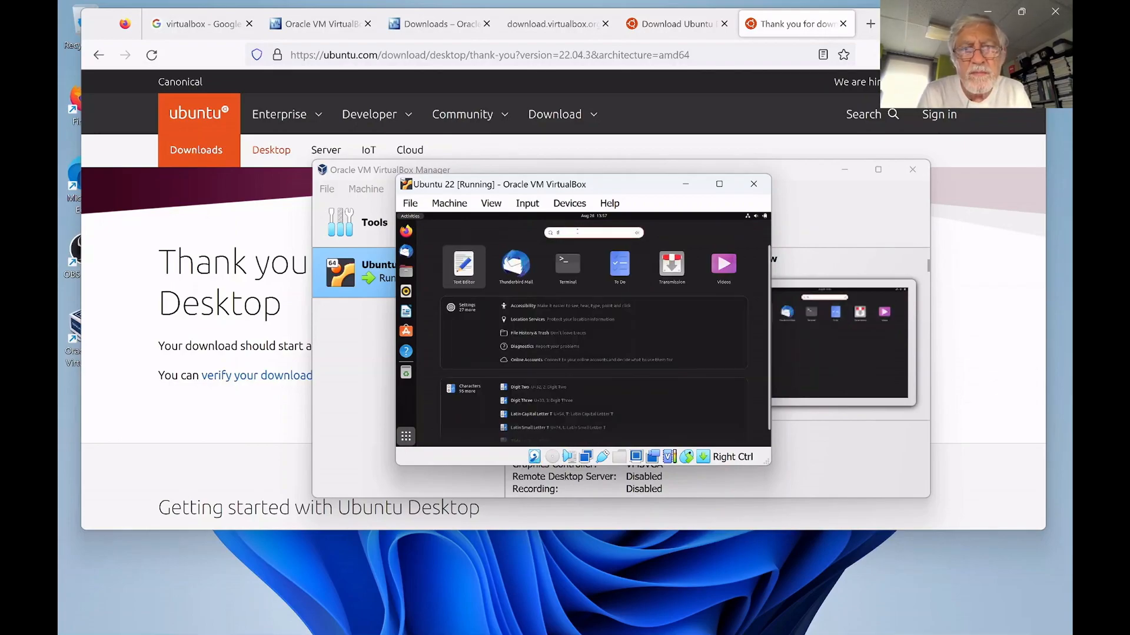
pyautogui.click(562, 268)
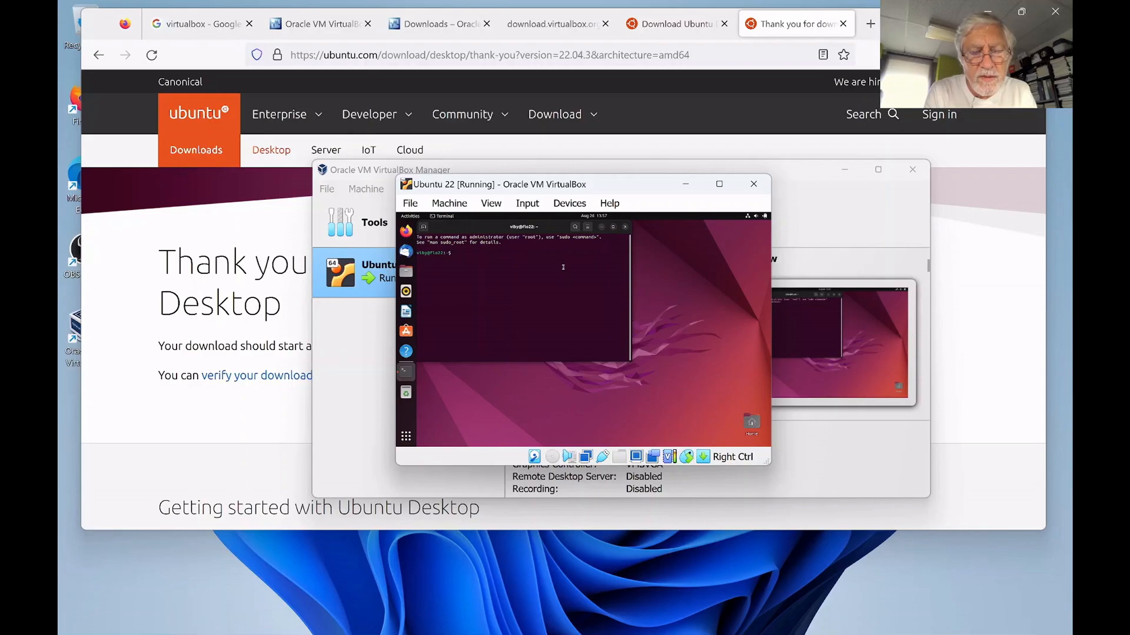
pyautogui.write('sudo apt update')
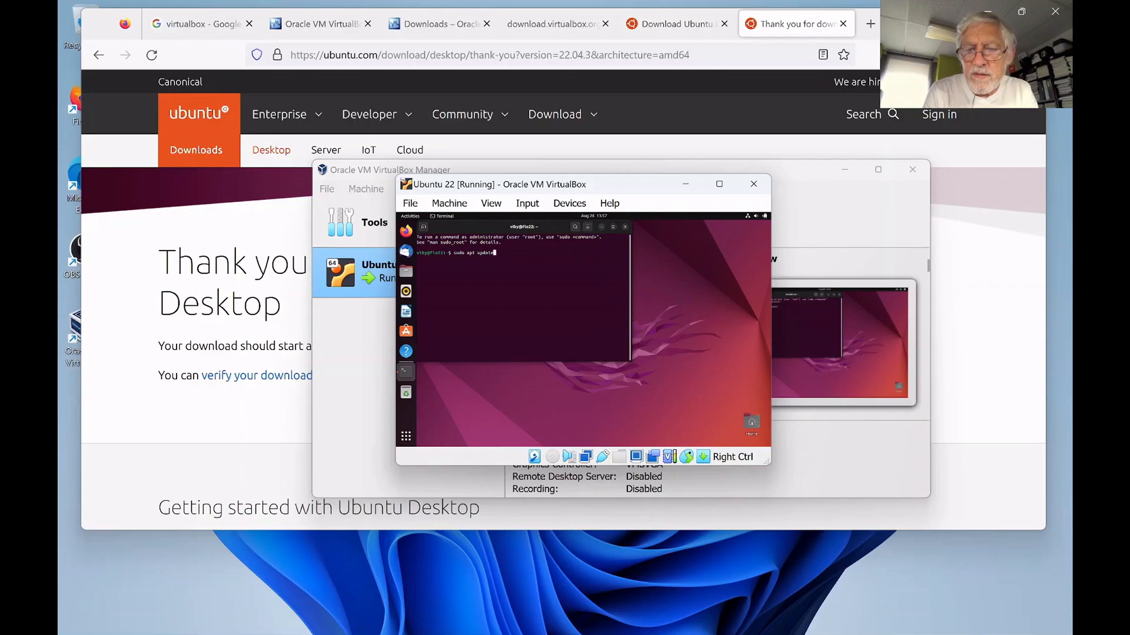
pyautogui.press('Return')
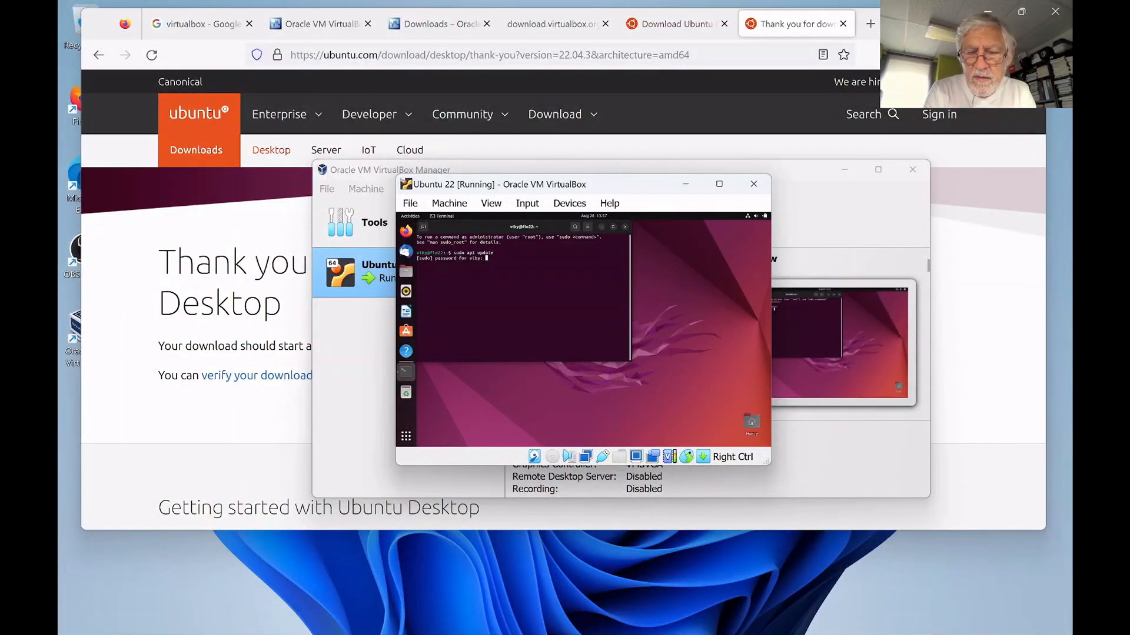
pyautogui.press('Return')
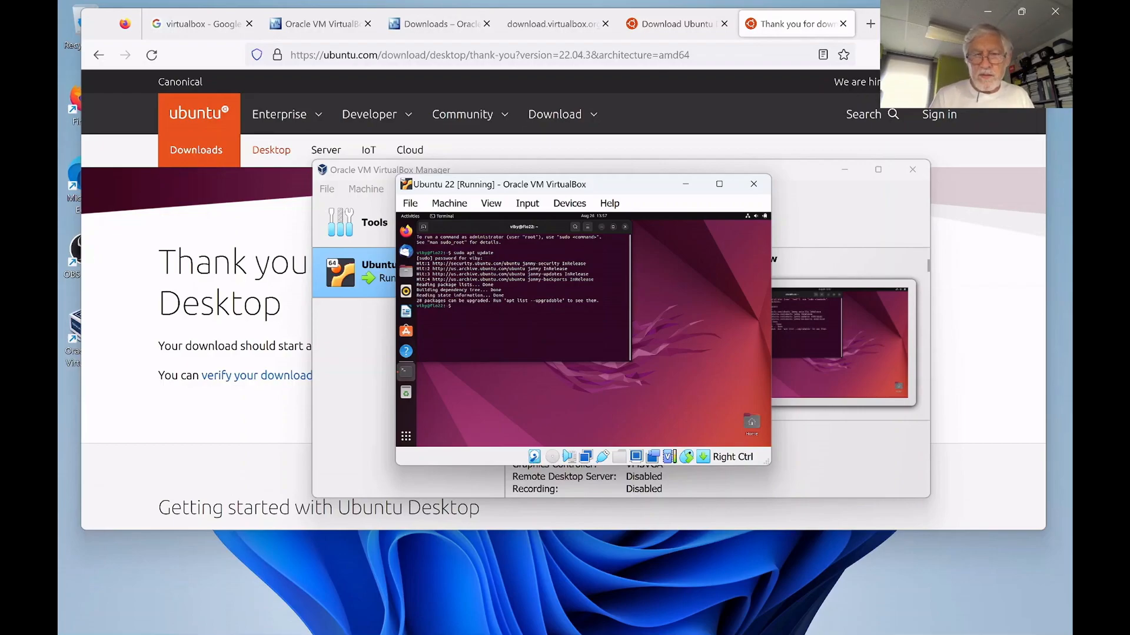
# Upgrade the installed packages with "sudo apt upgrade", answering y to proceed
pyautogui.write('s')
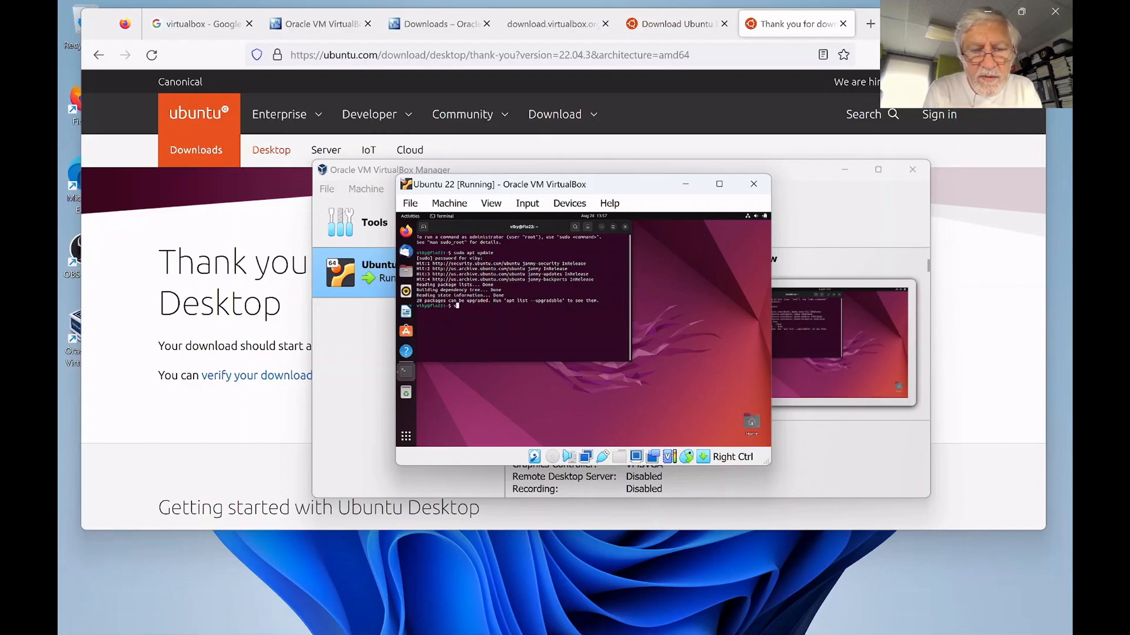
pyautogui.write('udo apt ')
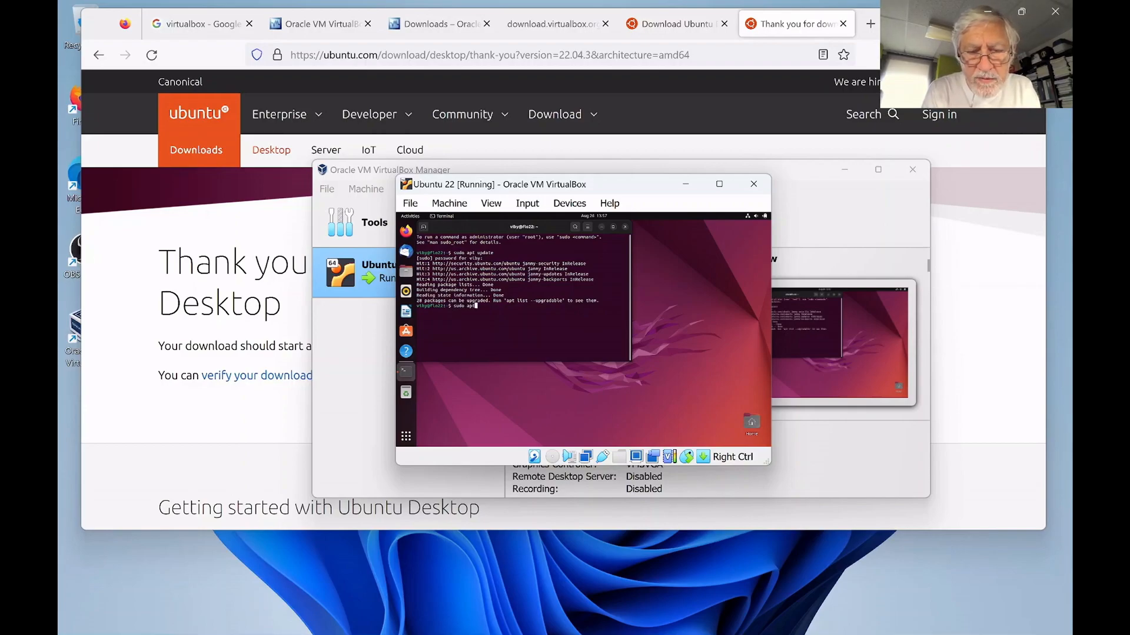
pyautogui.write('u')
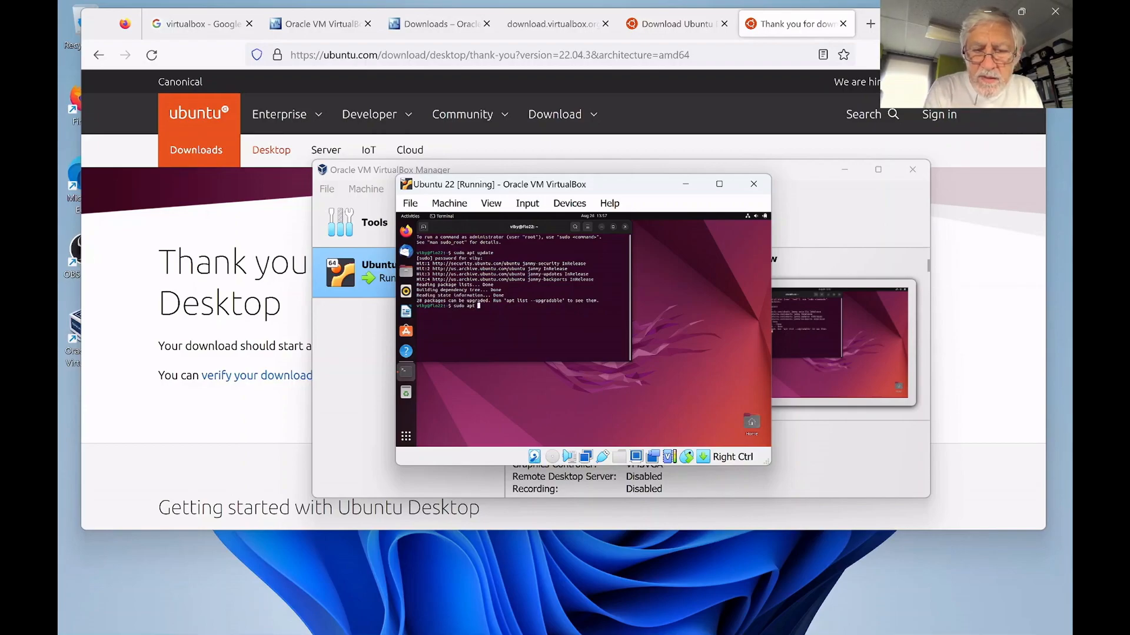
pyautogui.write('pgrade')
pyautogui.press('Return')
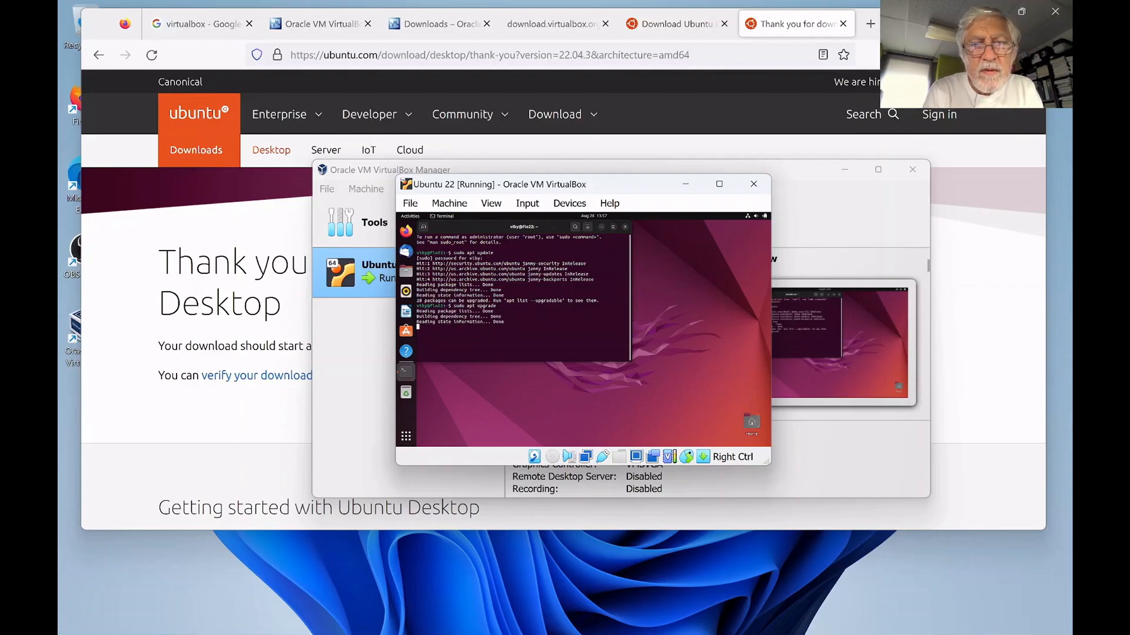
pyautogui.write('y')
pyautogui.press('Return')
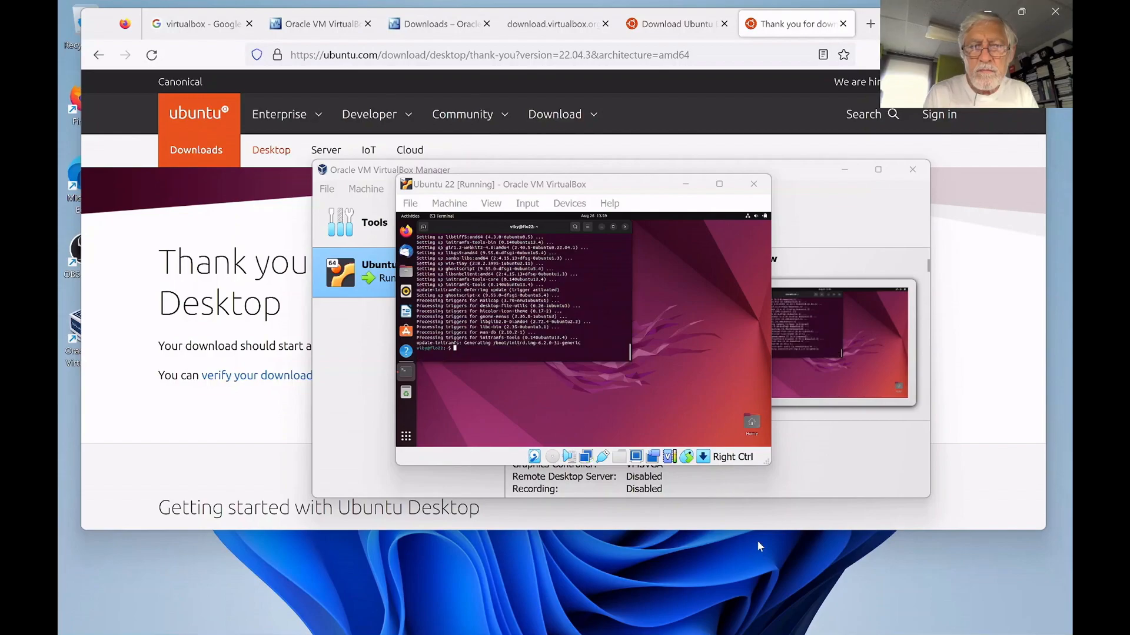
# Install the build tools in the Ubuntu terminal with "sudo apt install gcc make perl", answering y to proceed
pyautogui.moveTo(440, 633)
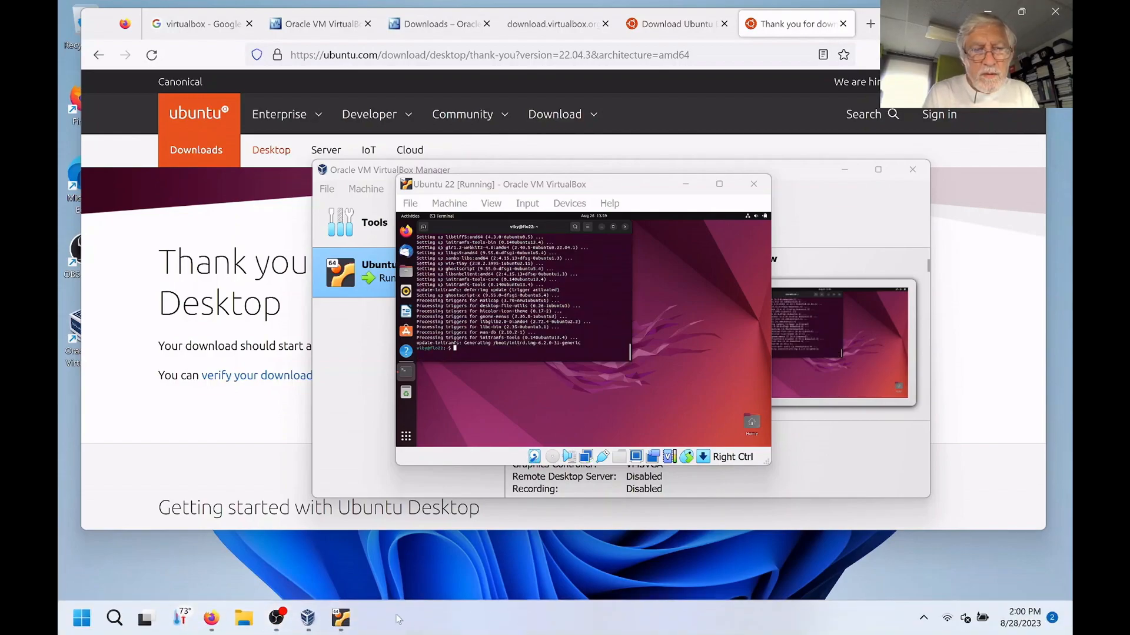
pyautogui.click(341, 619)
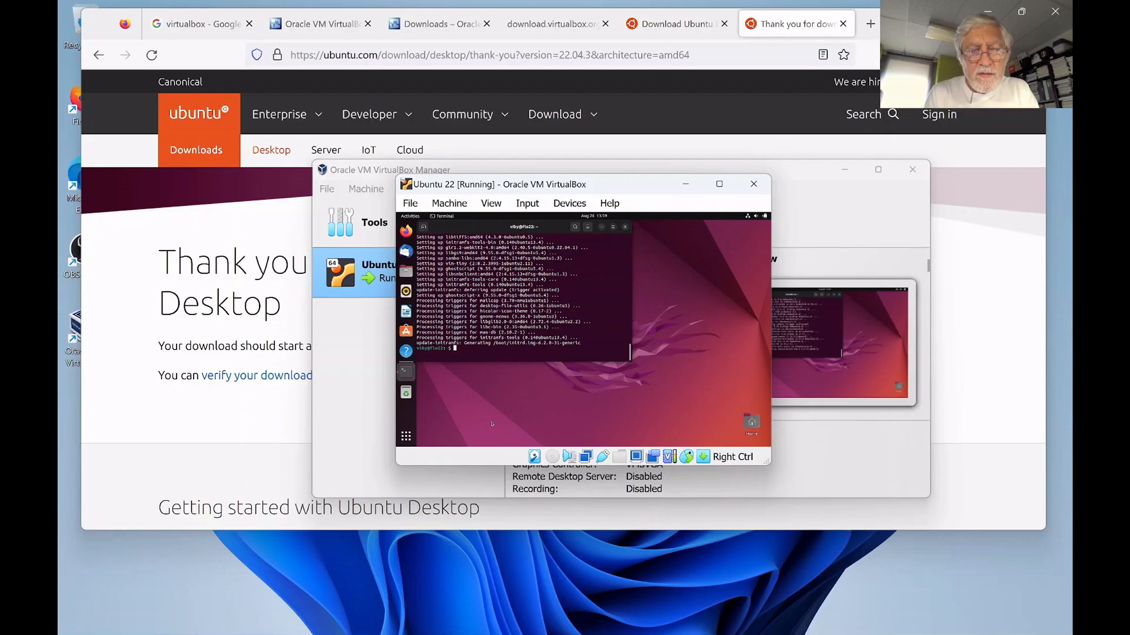
pyautogui.write('sudo')
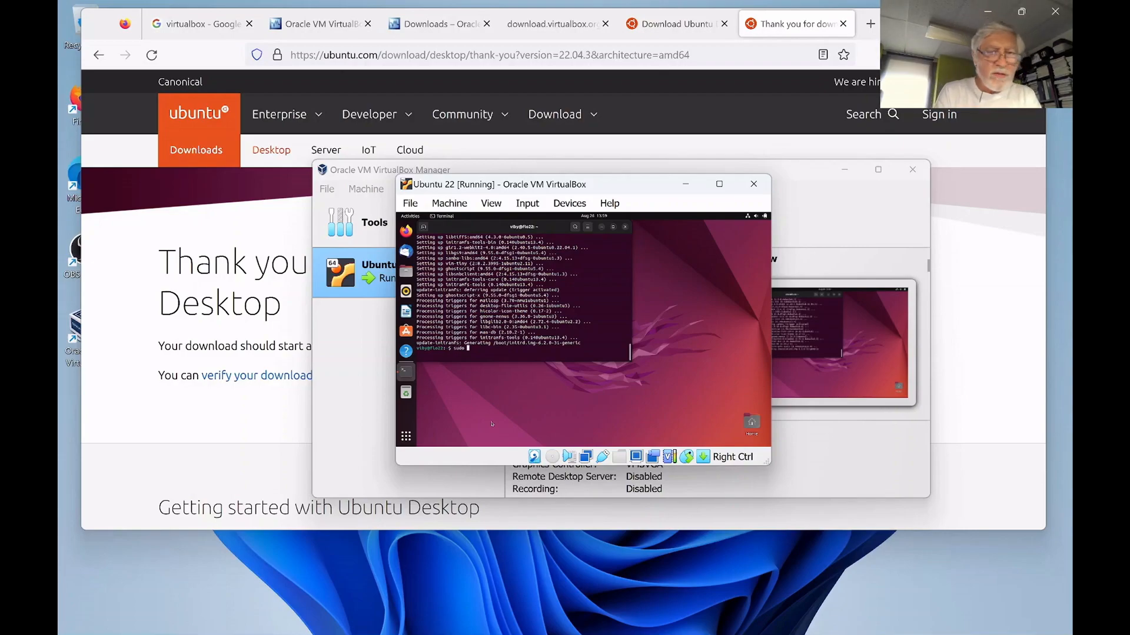
pyautogui.write(' apt ')
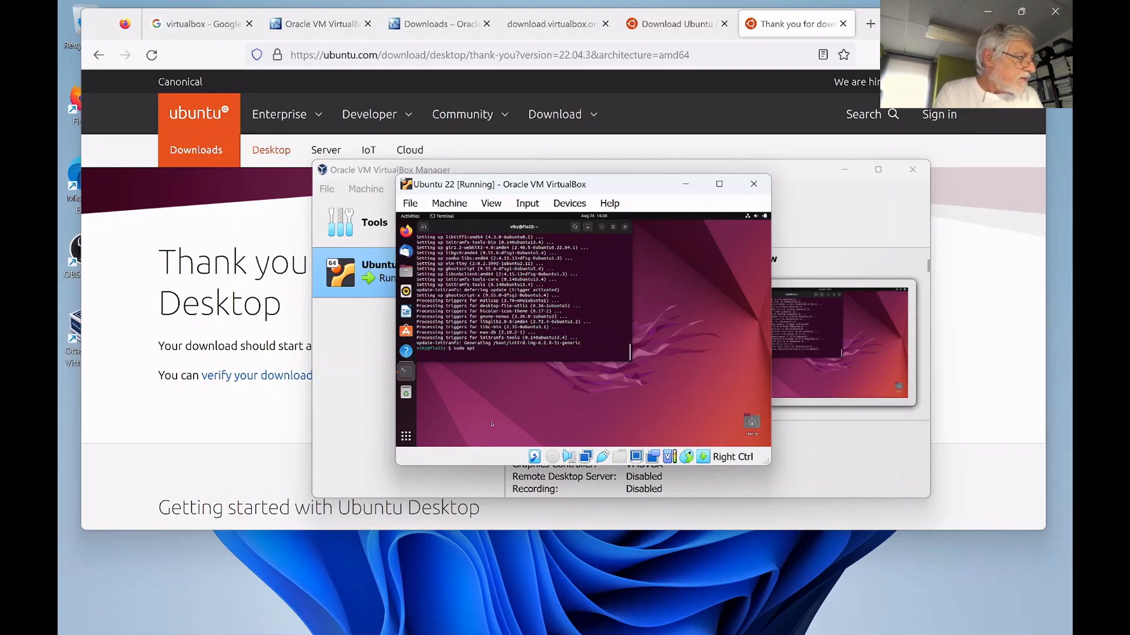
pyautogui.write('insta')
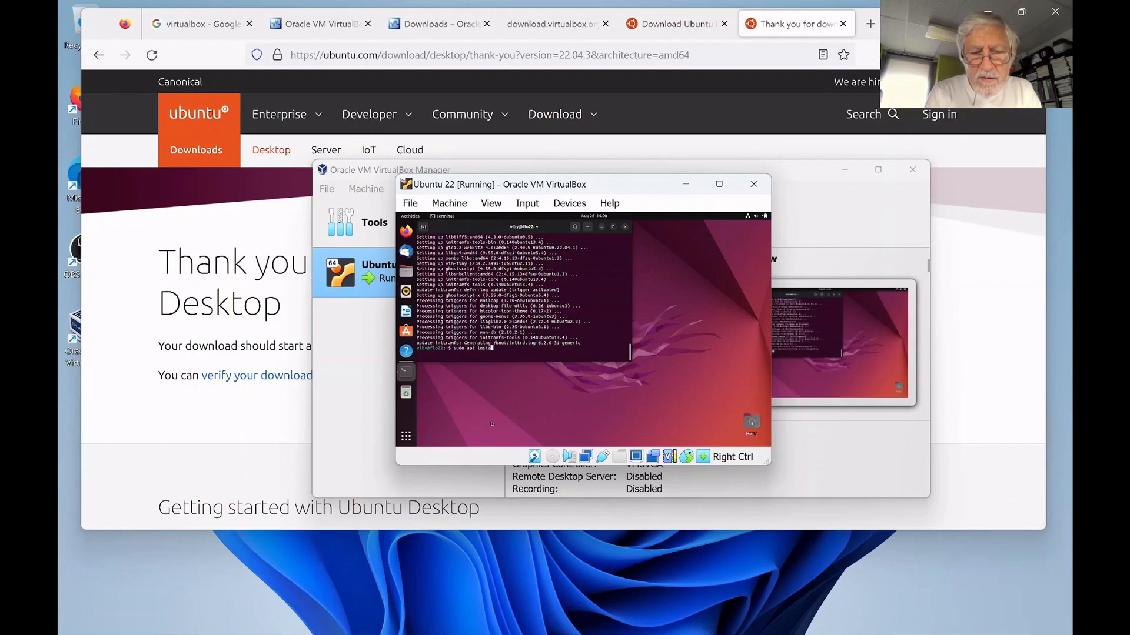
pyautogui.write('ll g')
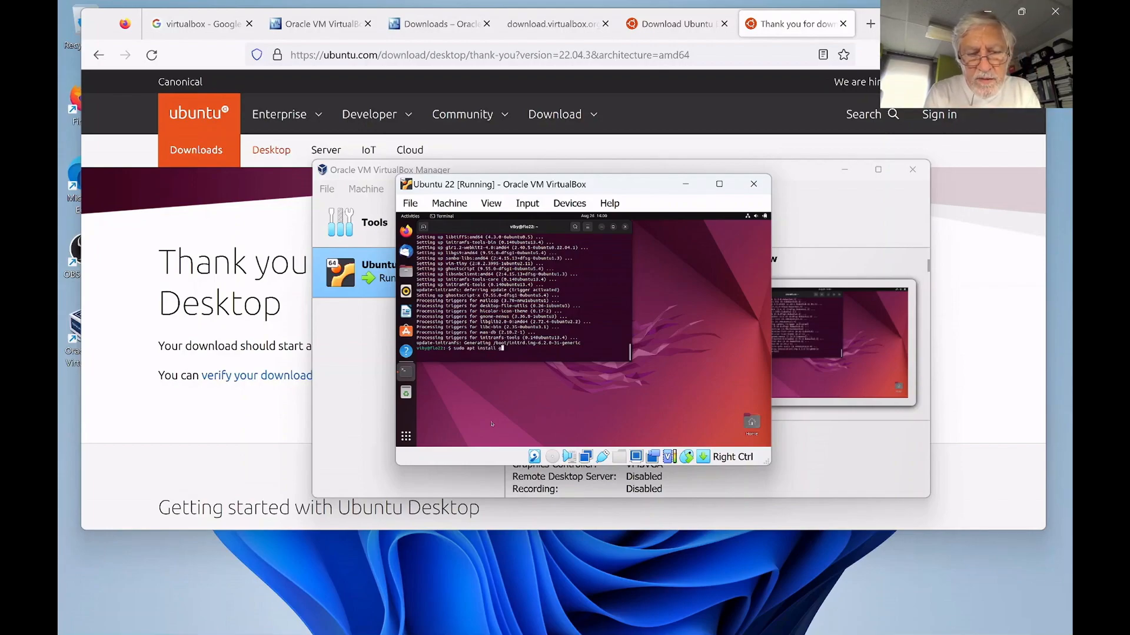
pyautogui.write('cc make perl')
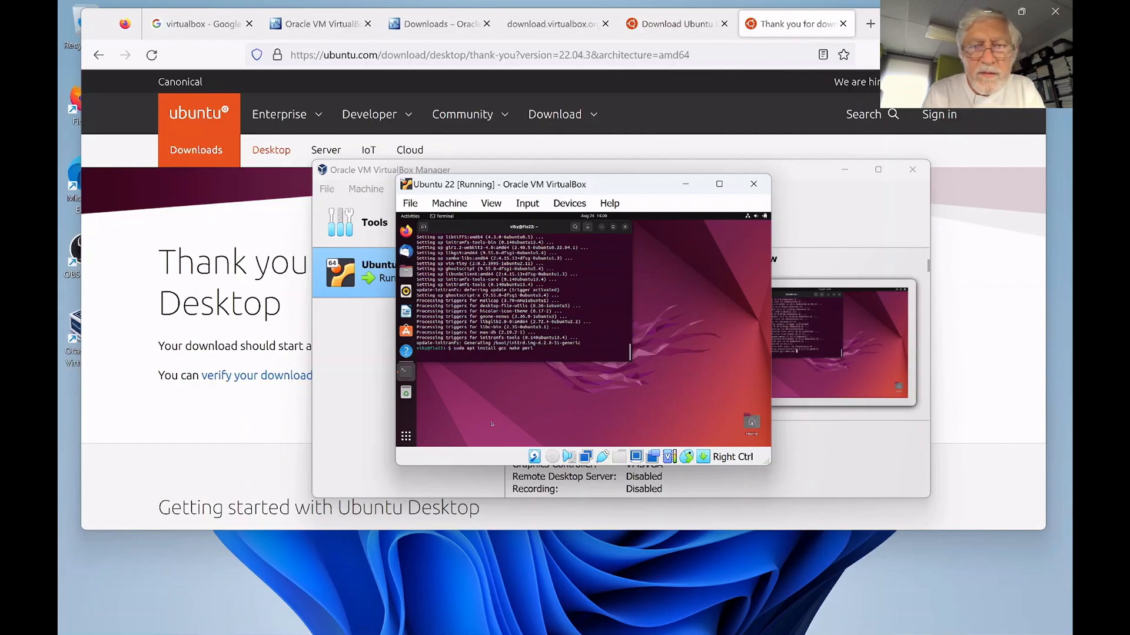
pyautogui.press('Return')
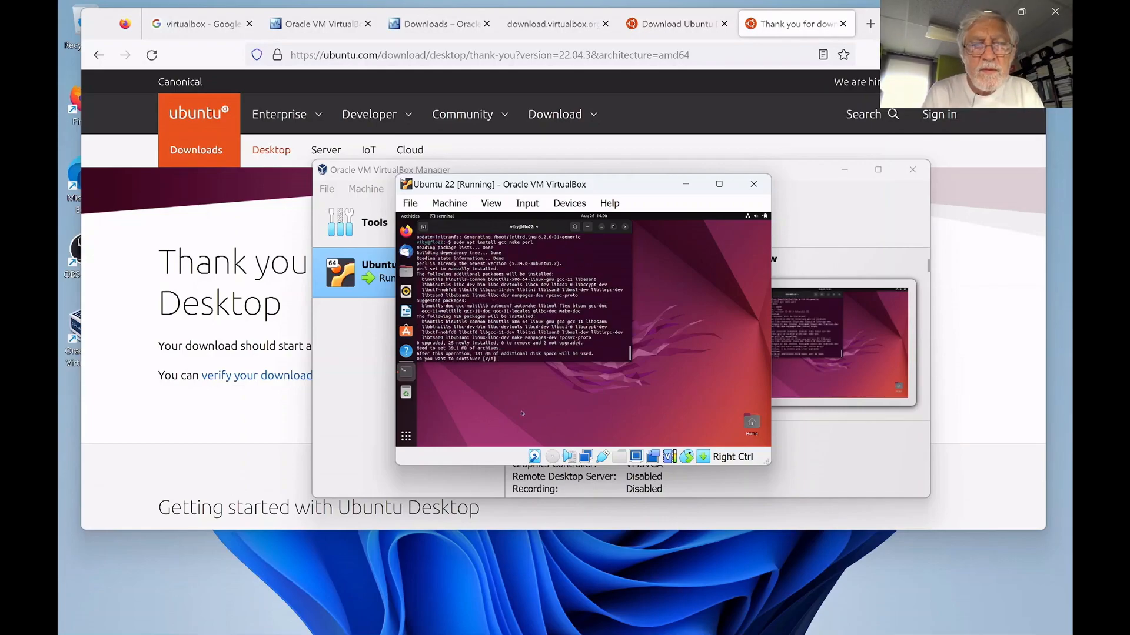
pyautogui.write('y')
pyautogui.press('Return')
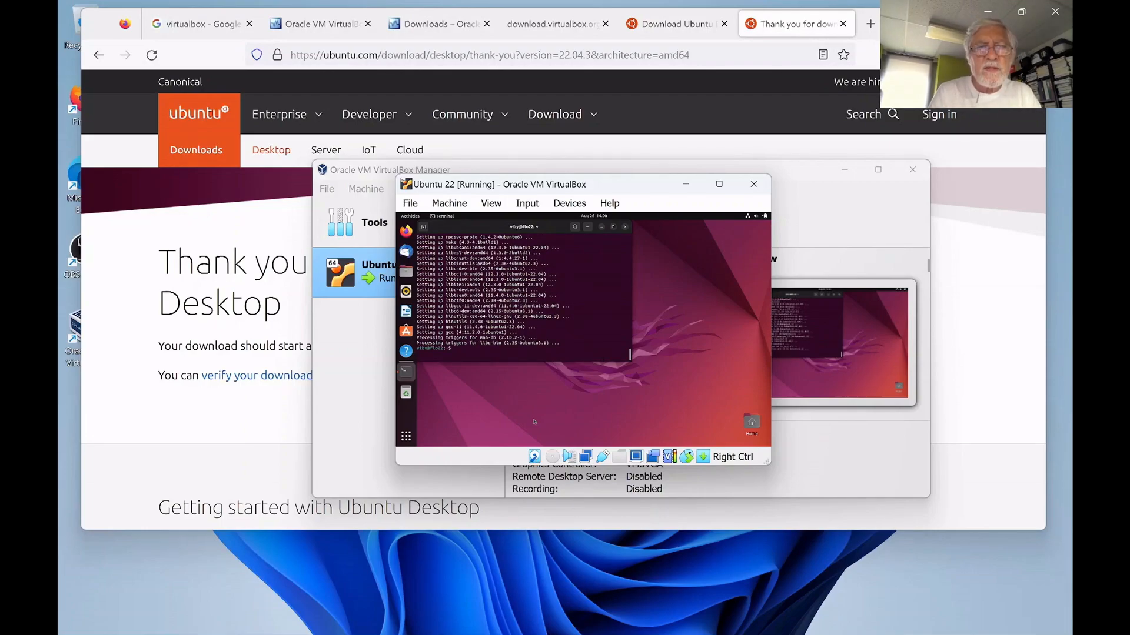
# Insert the Guest Additions CD image into the running Ubuntu 22 virtual machine
pyautogui.click(570, 203)
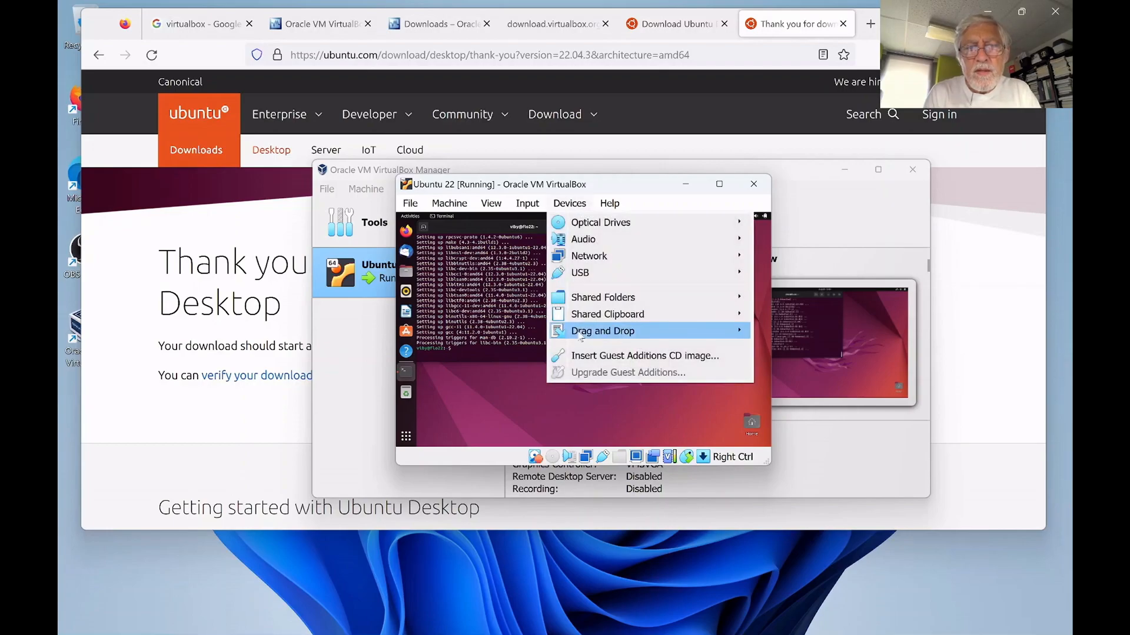
pyautogui.click(596, 360)
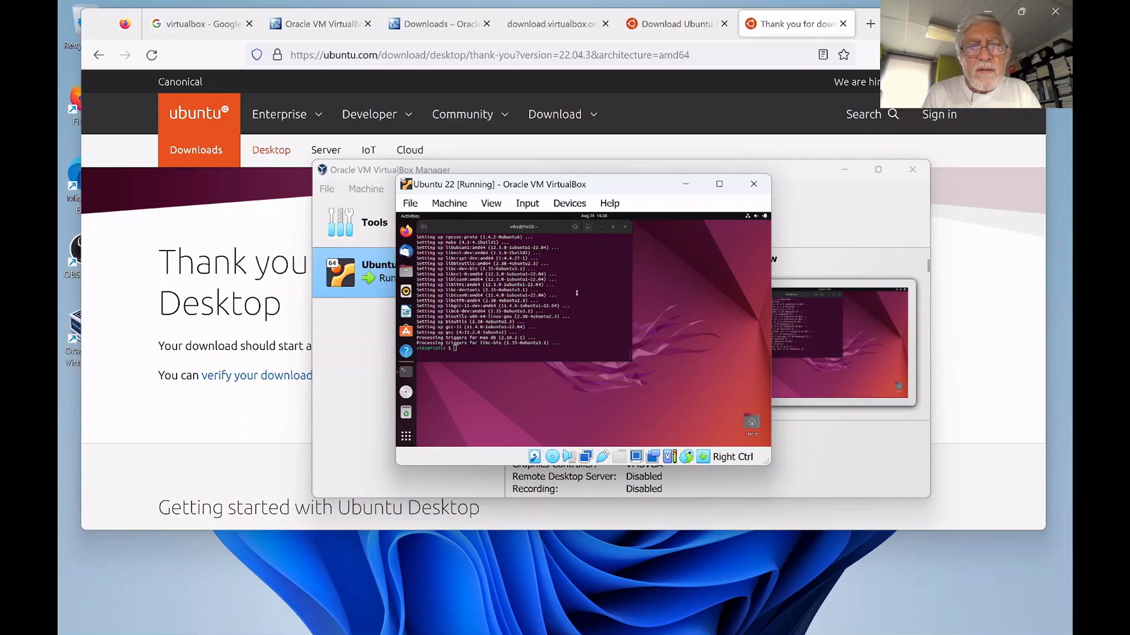
pyautogui.click(568, 205)
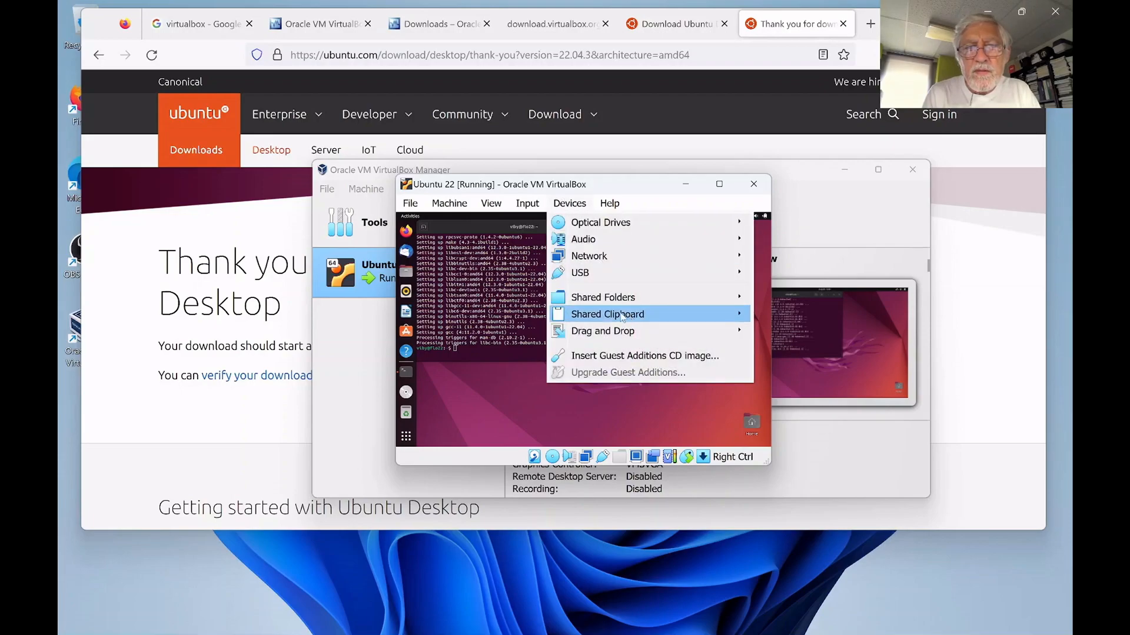
pyautogui.moveTo(605, 224)
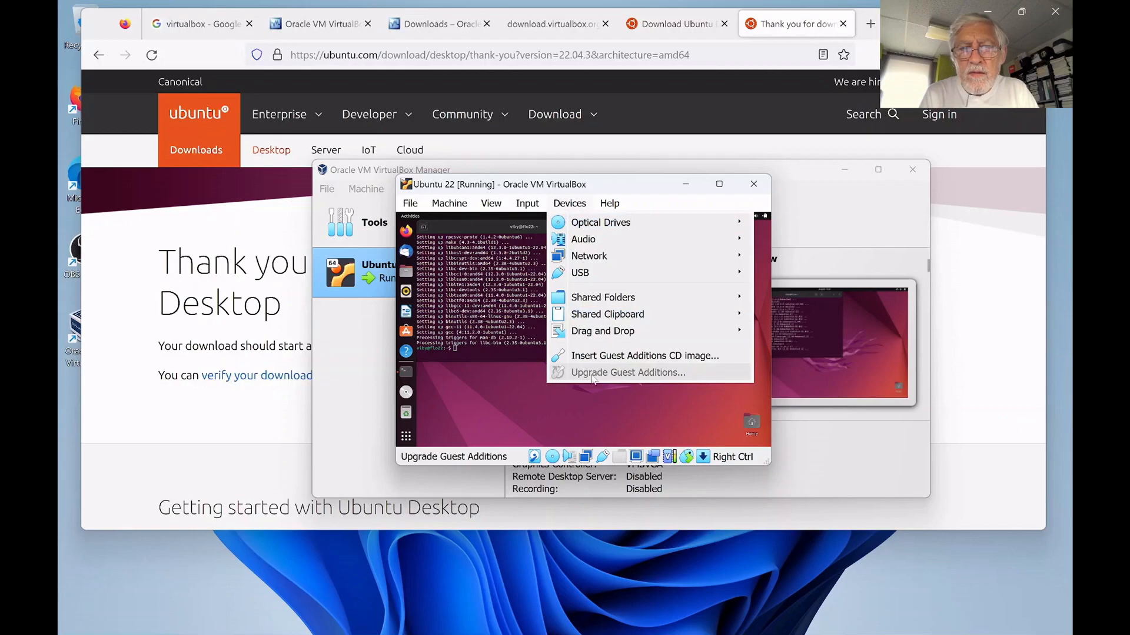
pyautogui.click(499, 411)
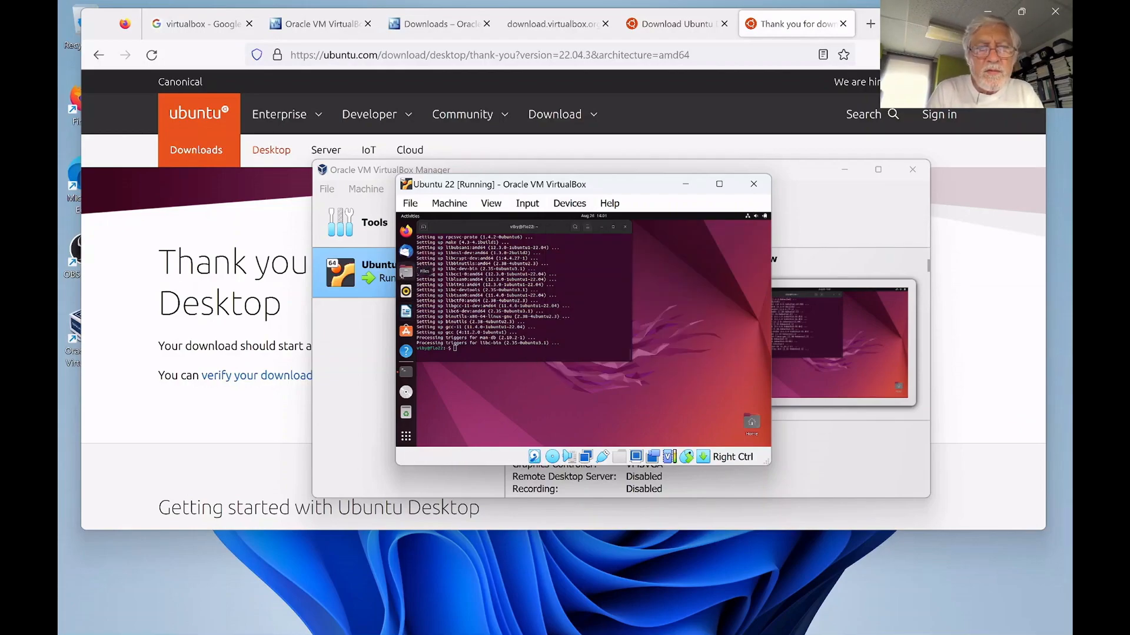
# Browse the VBox_GAs_7.0.10 disc in the Ubuntu file manager, view its autorun.sh script and close the script
pyautogui.click(406, 271)
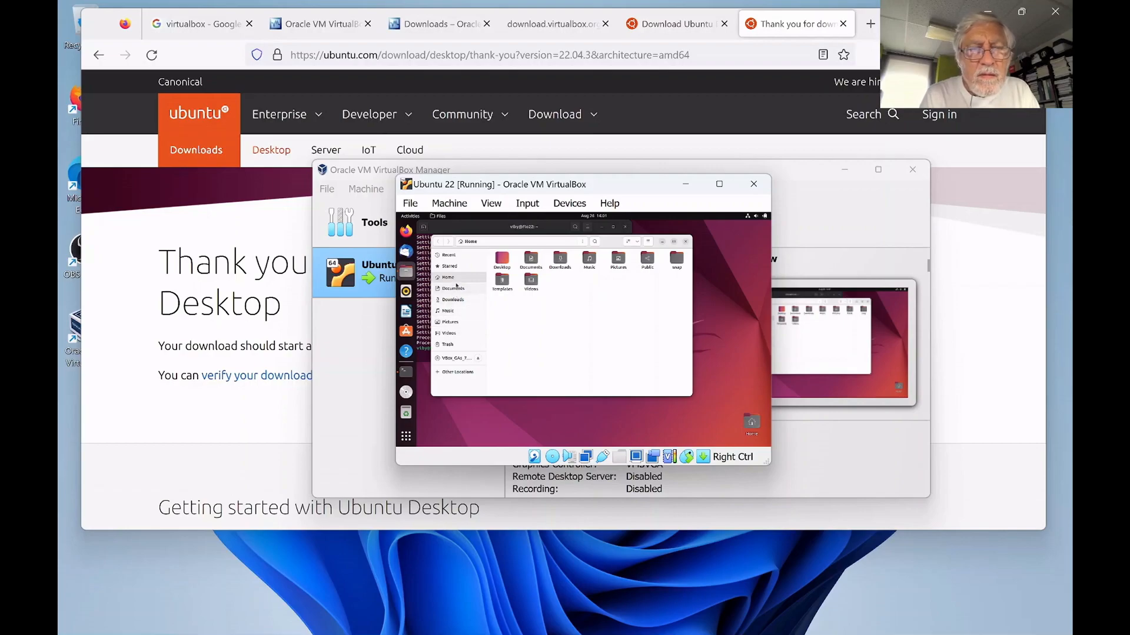
pyautogui.click(459, 359)
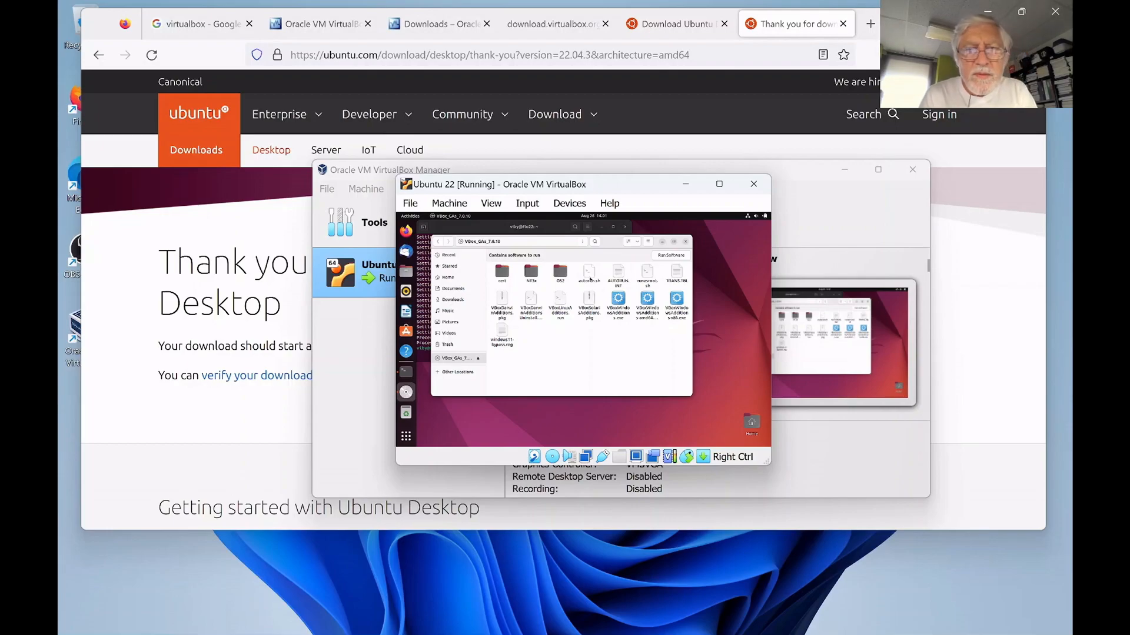
pyautogui.doubleClick(593, 278)
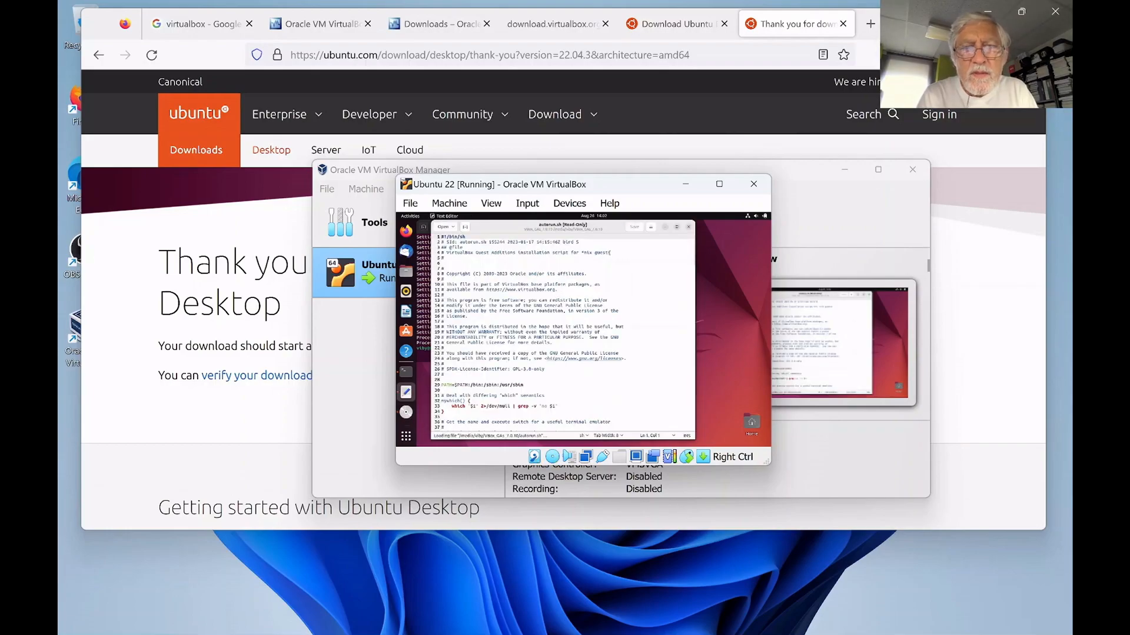
pyautogui.click(688, 227)
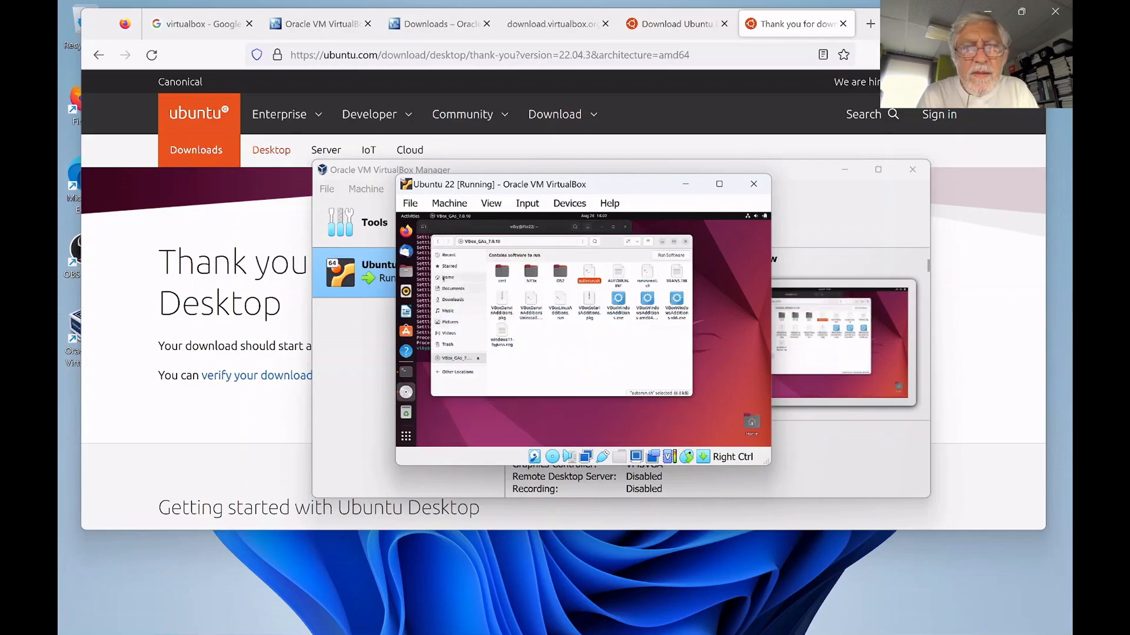
# In the terminal, change to the VBox_GAs_7.0.10 directory inside the account's folder under /media
pyautogui.click(470, 230)
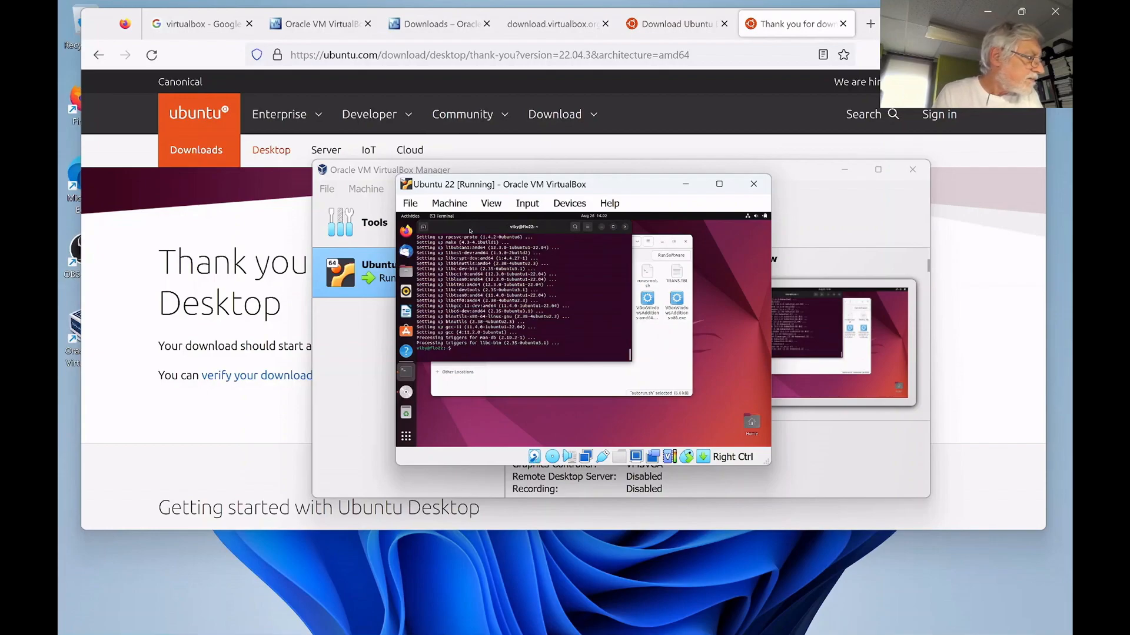
pyautogui.write('cd /')
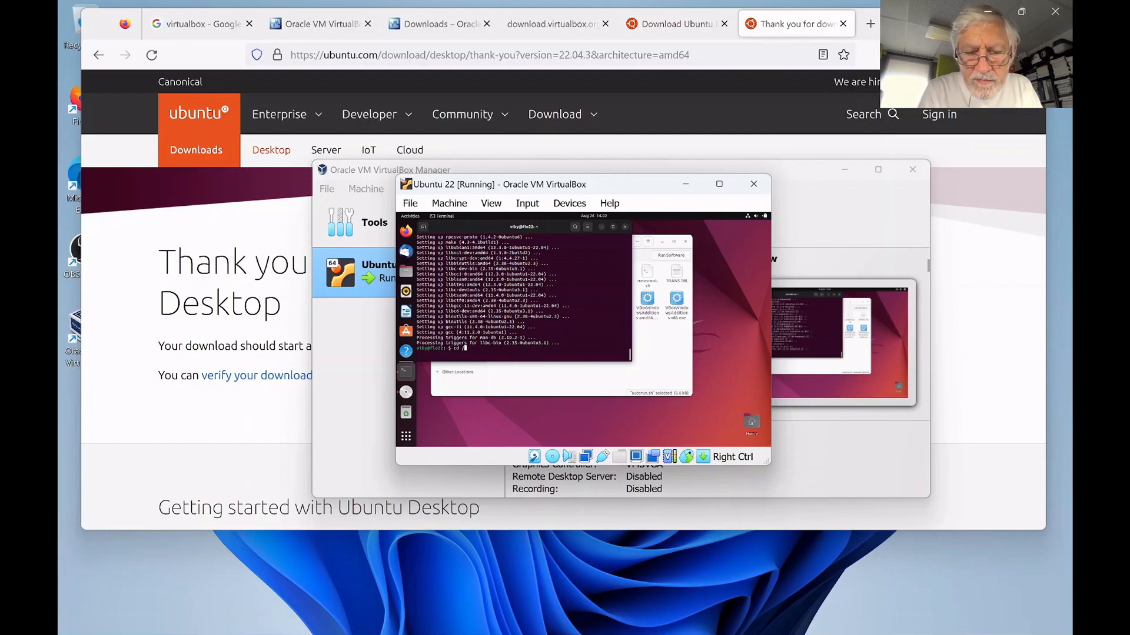
pyautogui.write('media/')
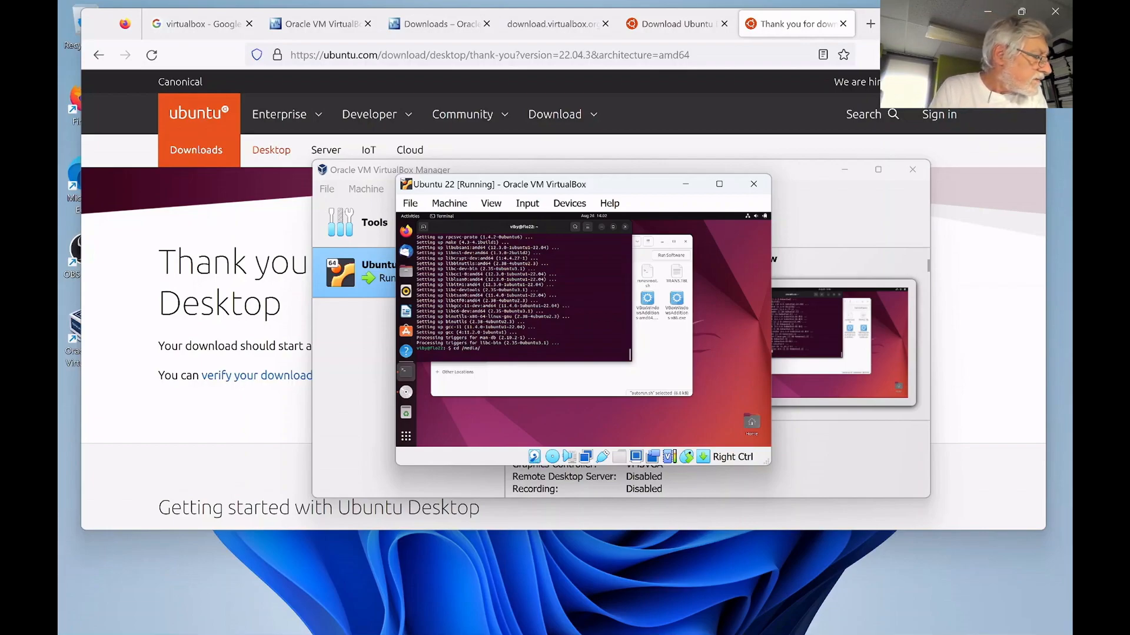
pyautogui.write('vib')
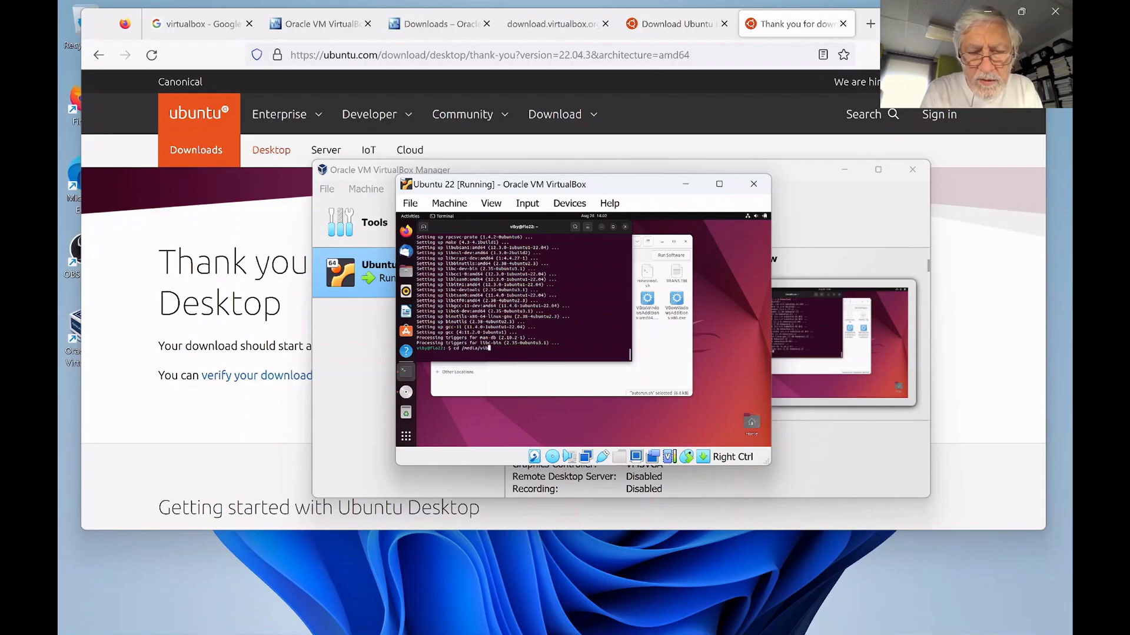
pyautogui.write('y/')
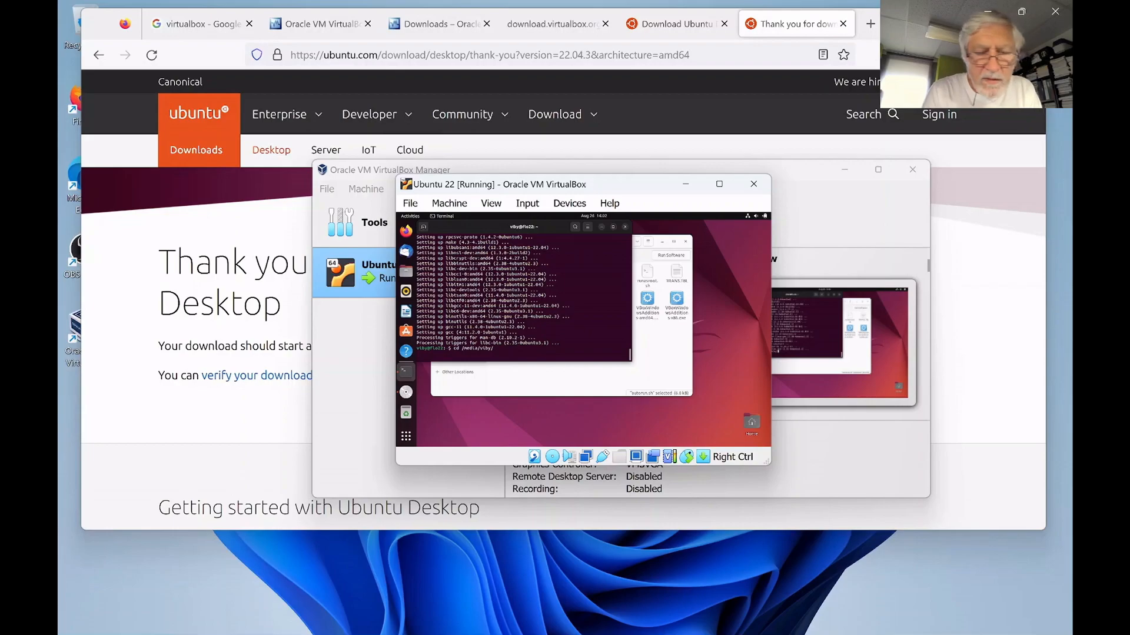
pyautogui.write('VB')
pyautogui.press('Tab')
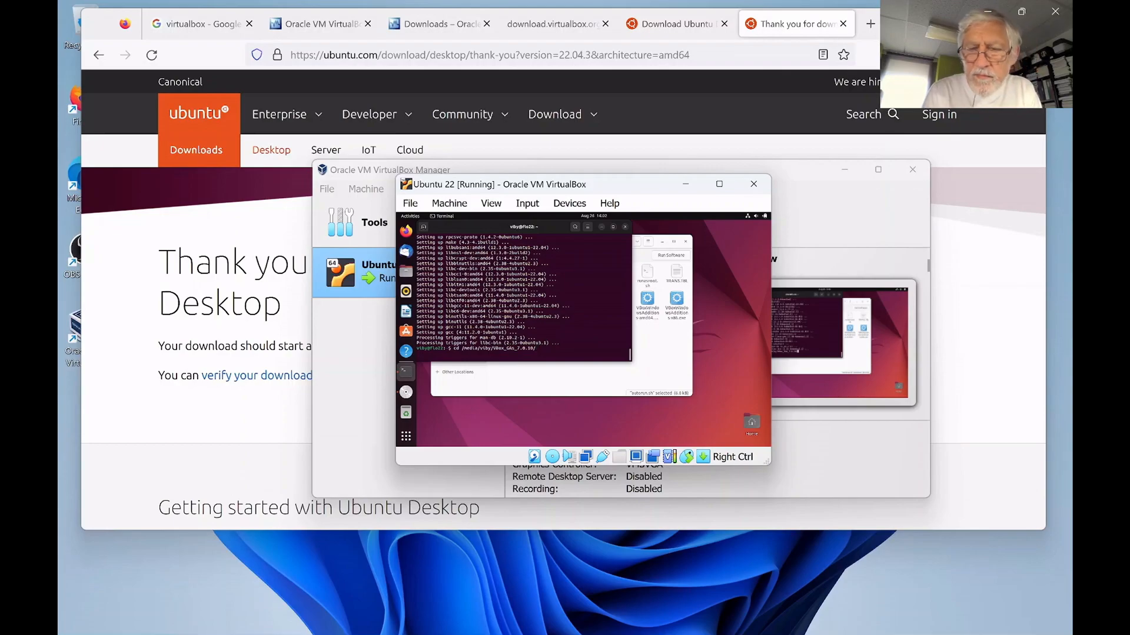
pyautogui.press('Return')
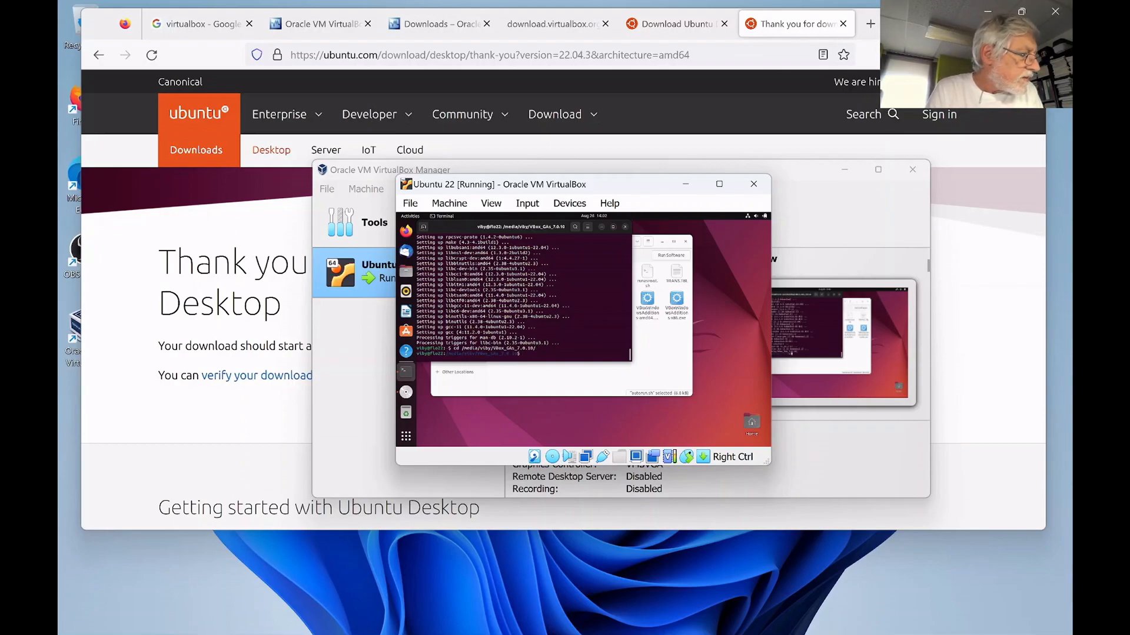
# Install the Guest Additions by running "sudo ./VBoxLinuxAdditions.run" in the terminal
pyautogui.write('sudo ')
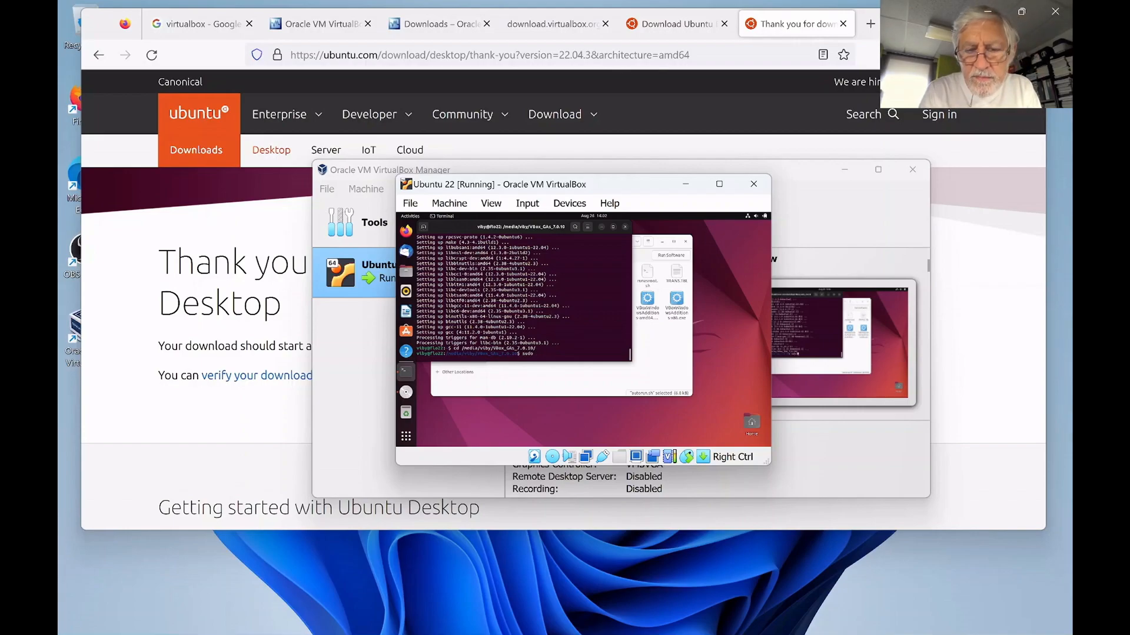
pyautogui.write('./')
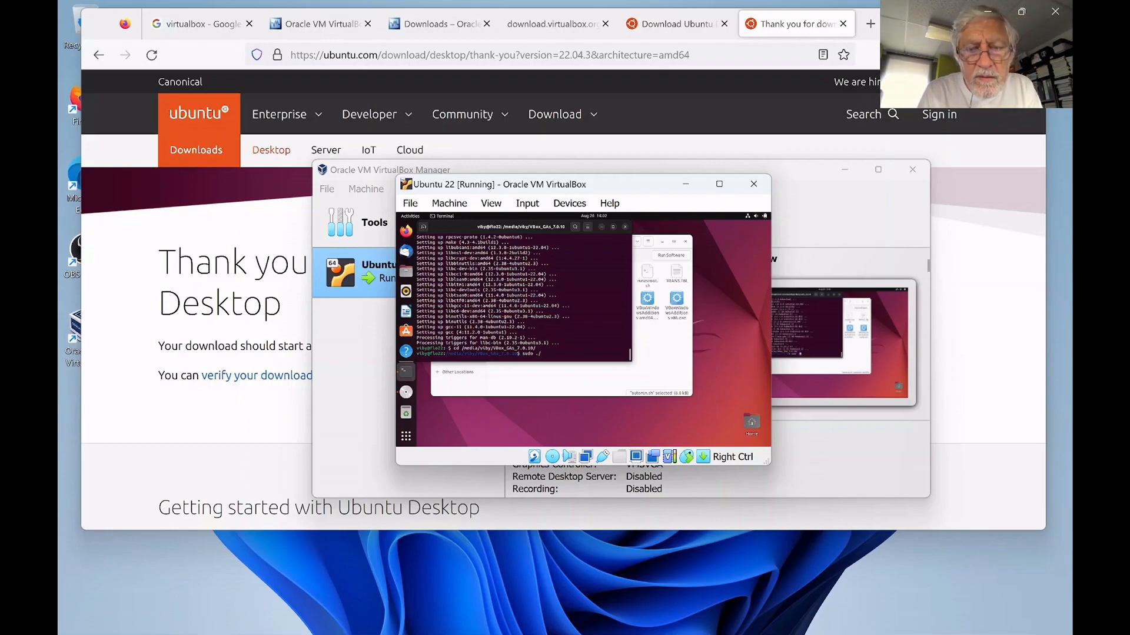
pyautogui.write('VBox')
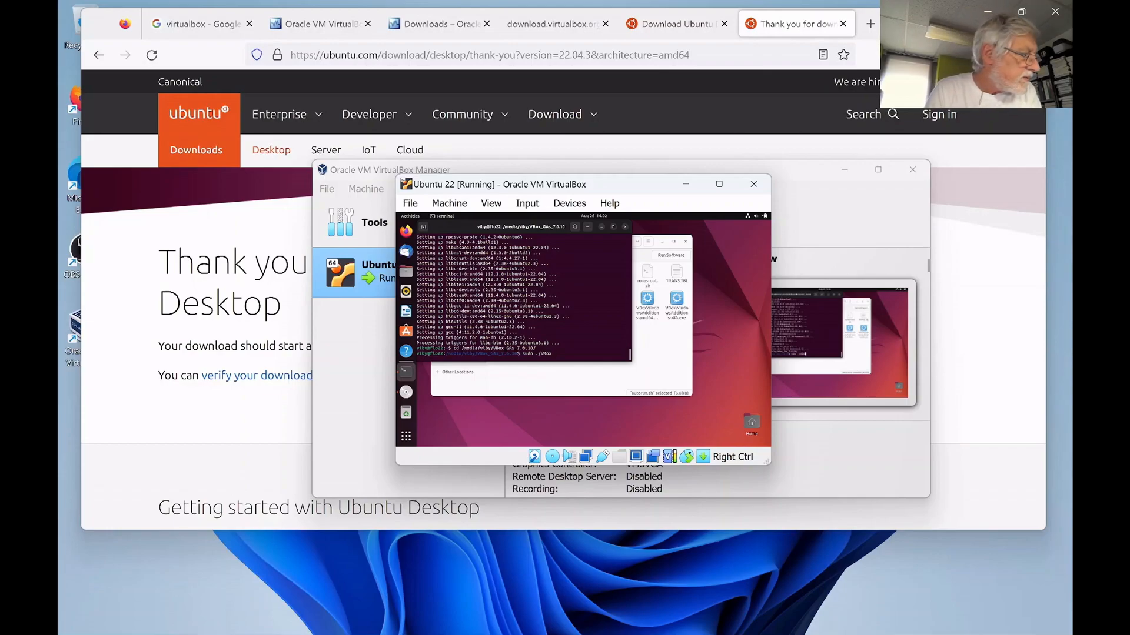
pyautogui.write('L')
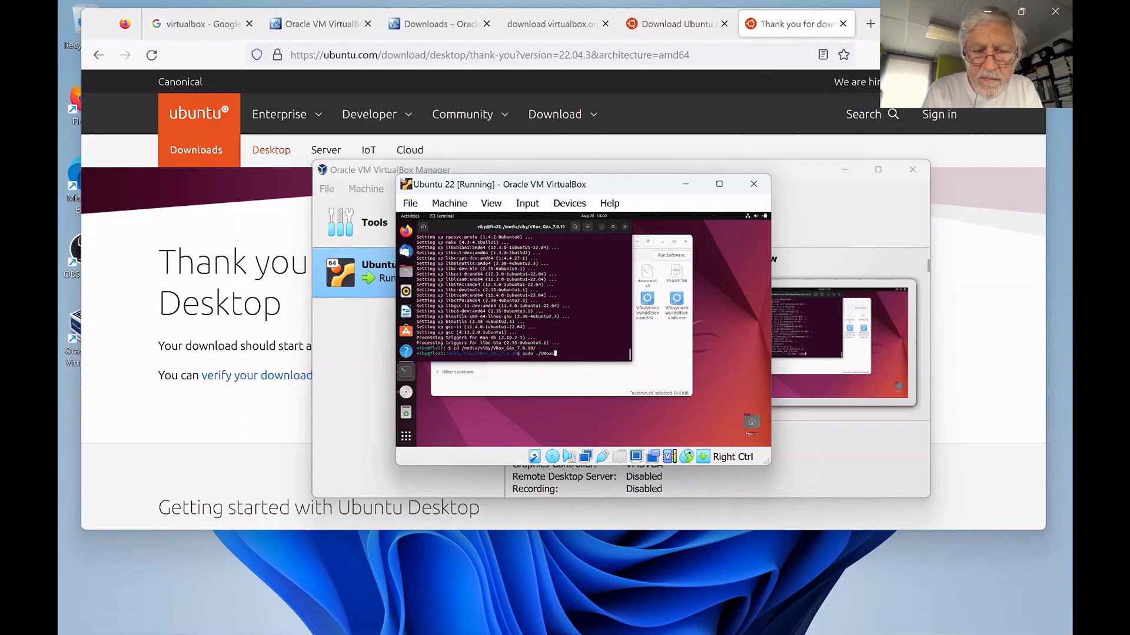
pyautogui.press('Tab')
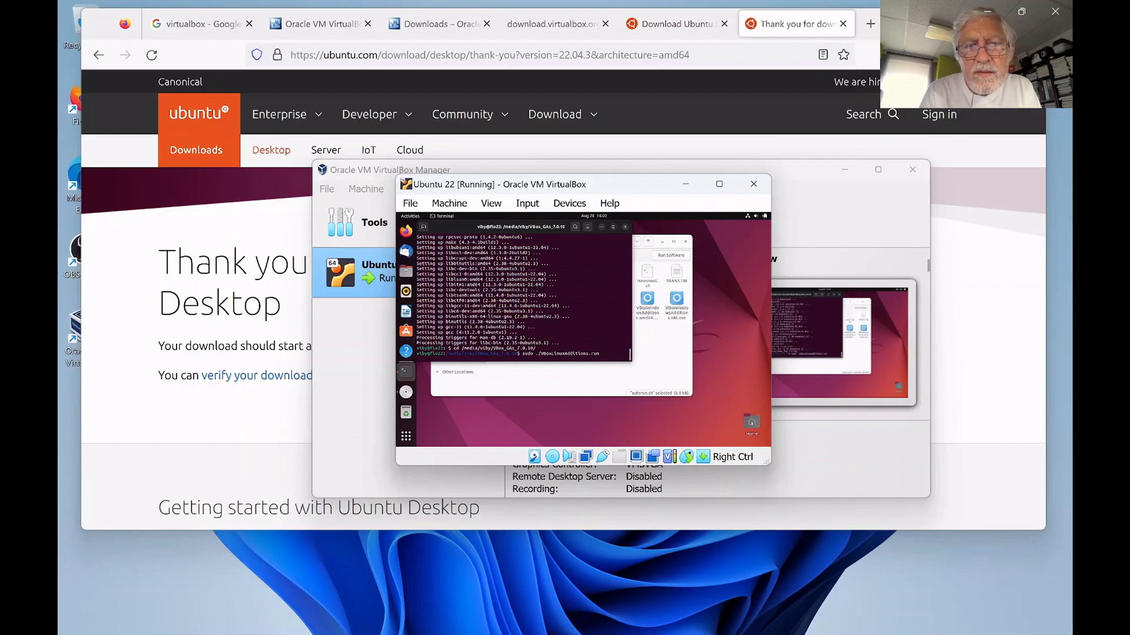
pyautogui.press('Return')
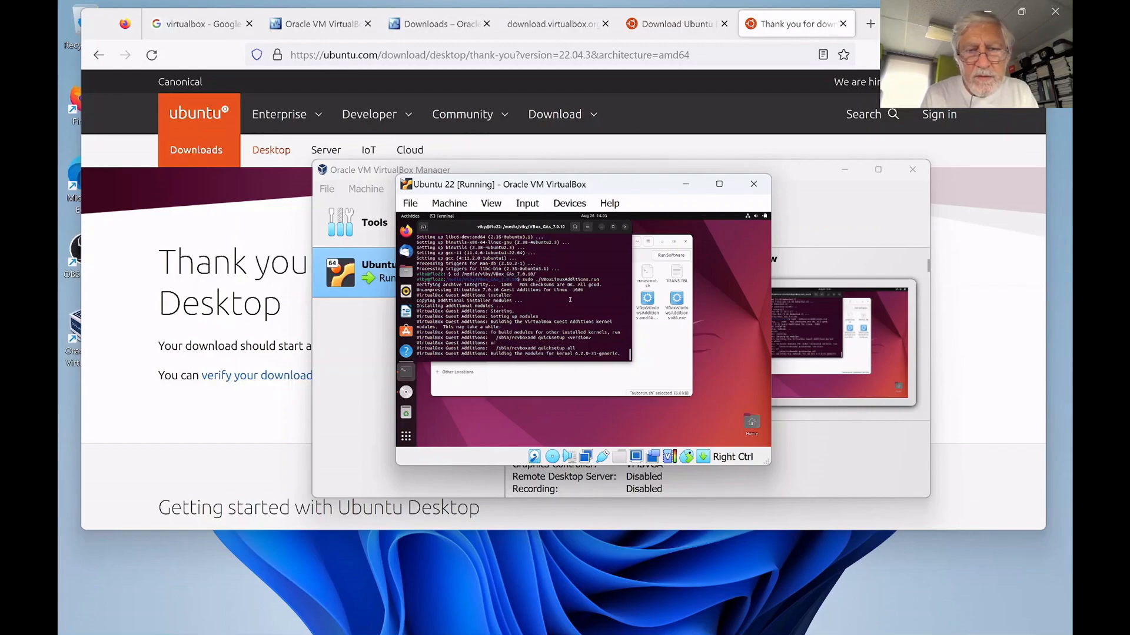
# Close the running Ubuntu 22 virtual machine with the option to power off the machine
pyautogui.click(760, 537)
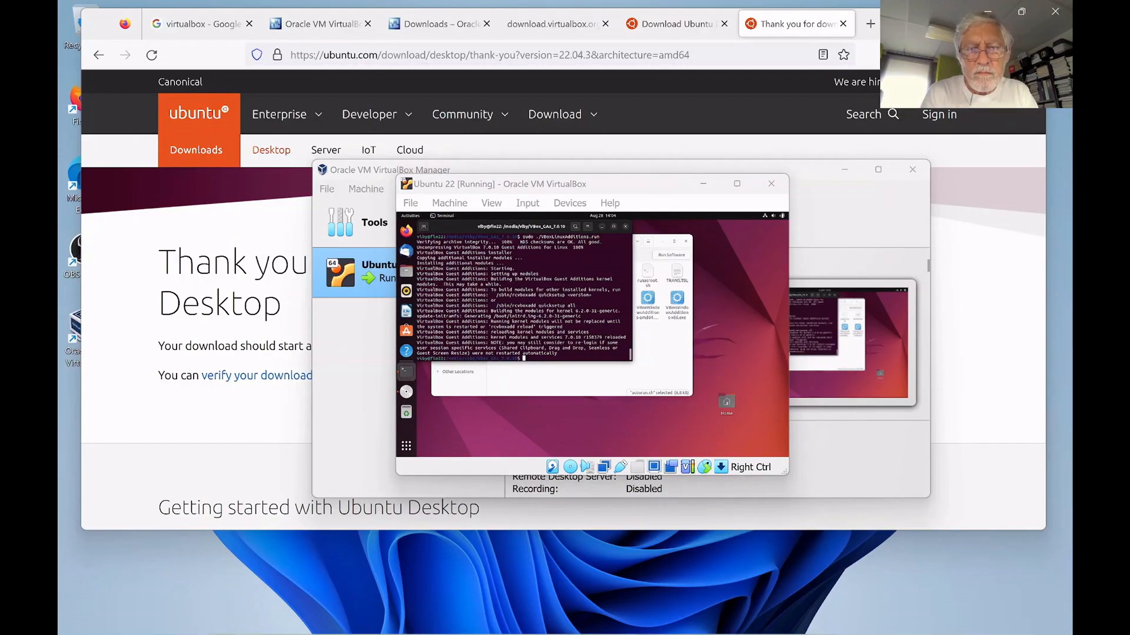
pyautogui.moveTo(736, 634)
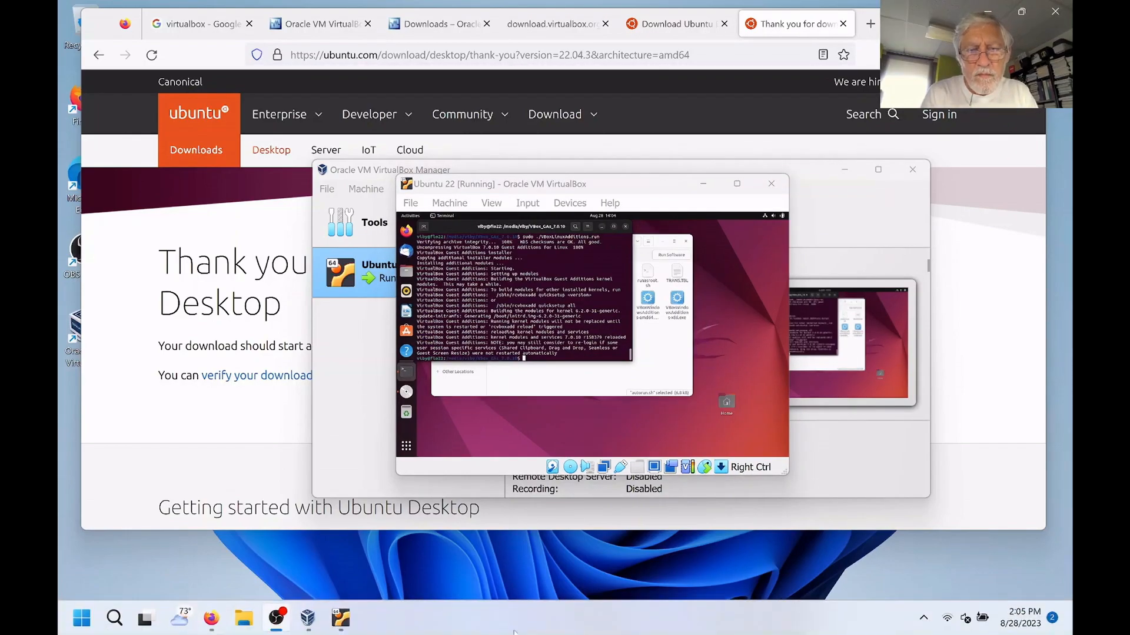
pyautogui.click(341, 623)
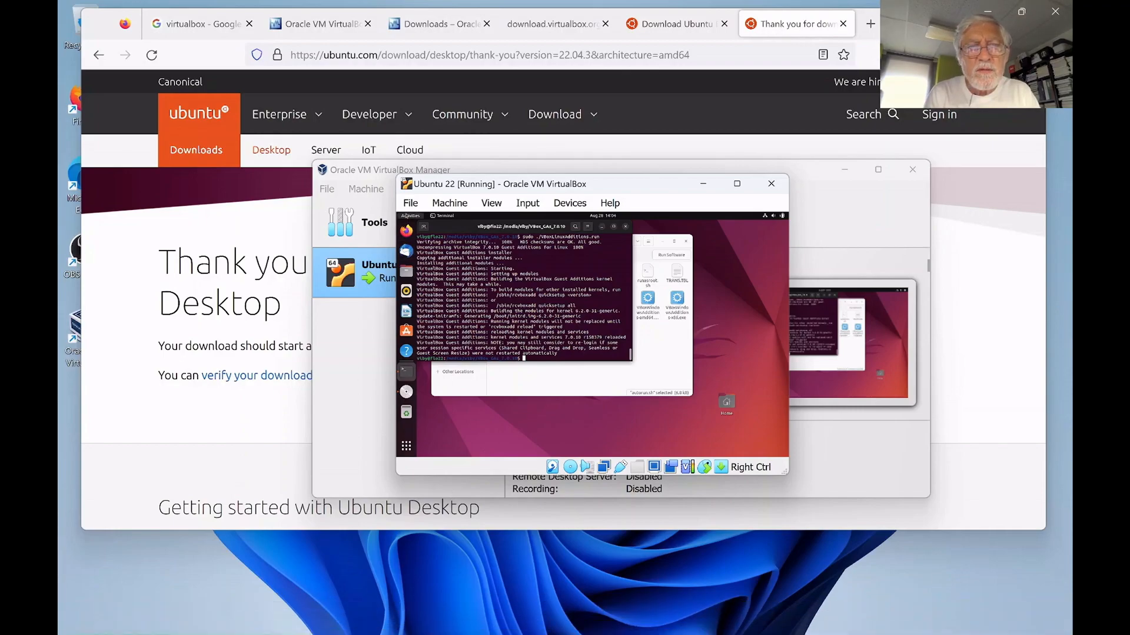
pyautogui.click(410, 204)
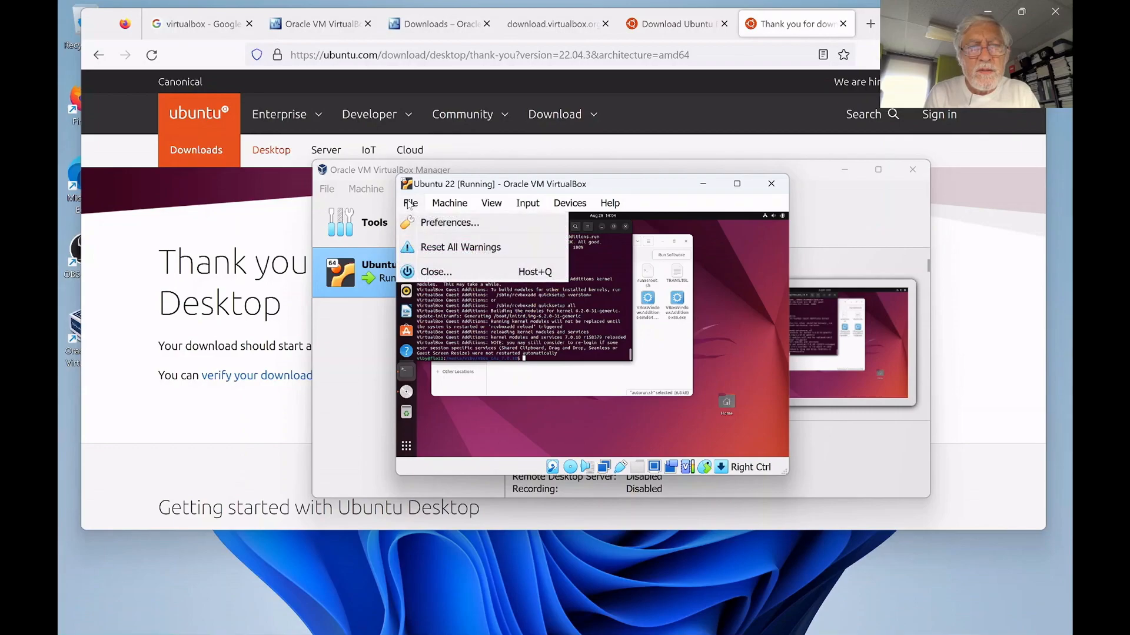
pyautogui.click(434, 272)
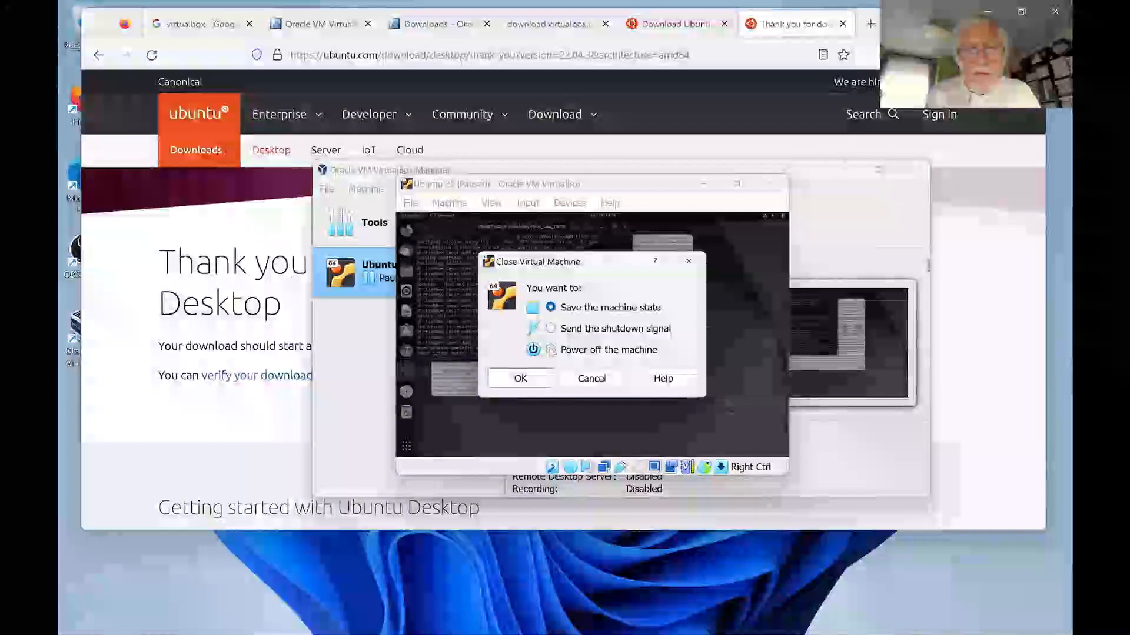
pyautogui.click(552, 350)
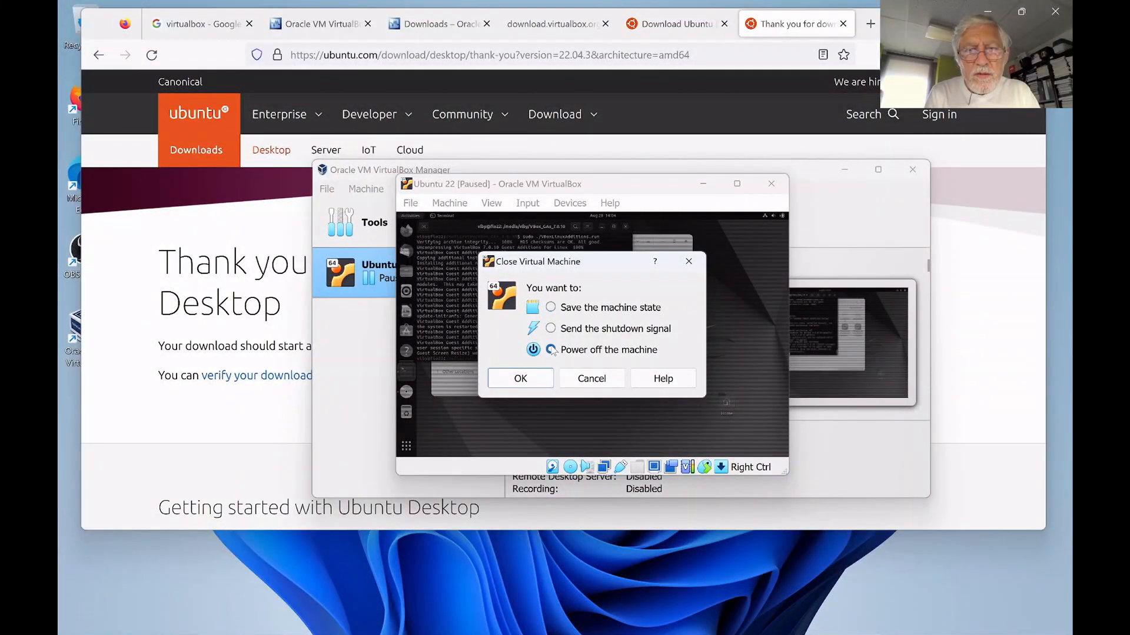
pyautogui.click(528, 383)
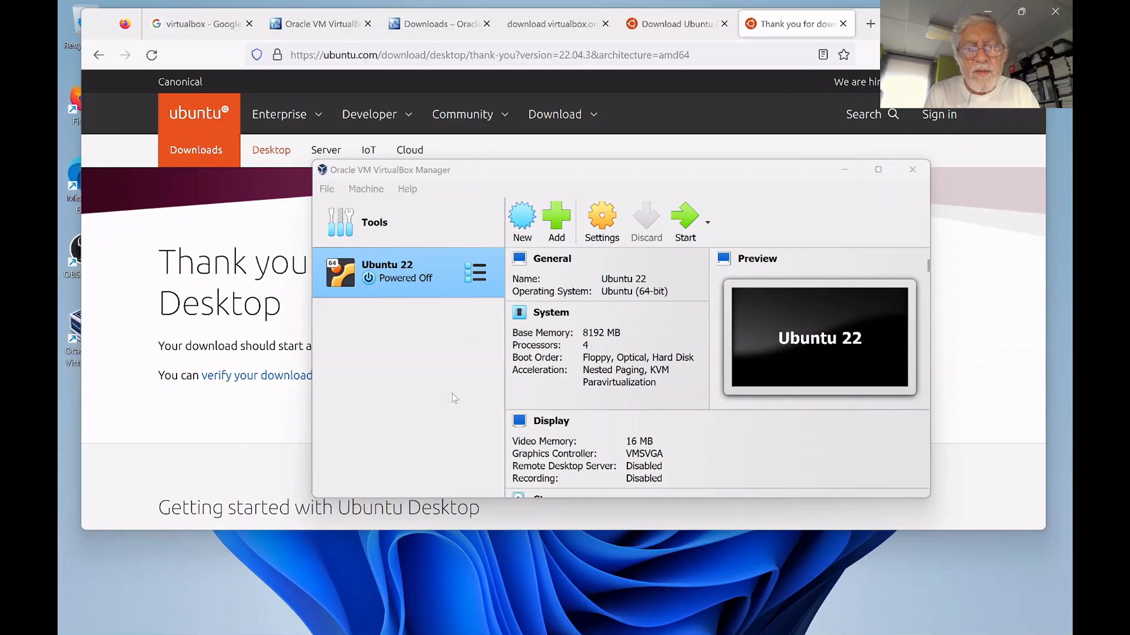
# In the display settings of the Ubuntu 22 virtual machine, raise the video memory to 128 MB
pyautogui.moveTo(459, 633)
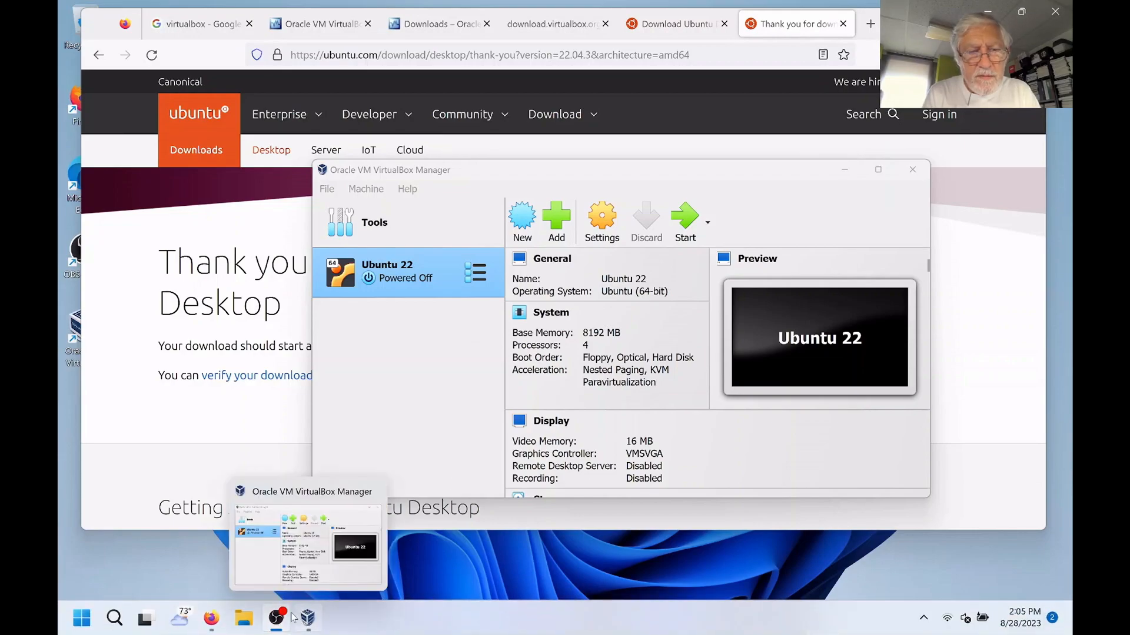
pyautogui.click(308, 618)
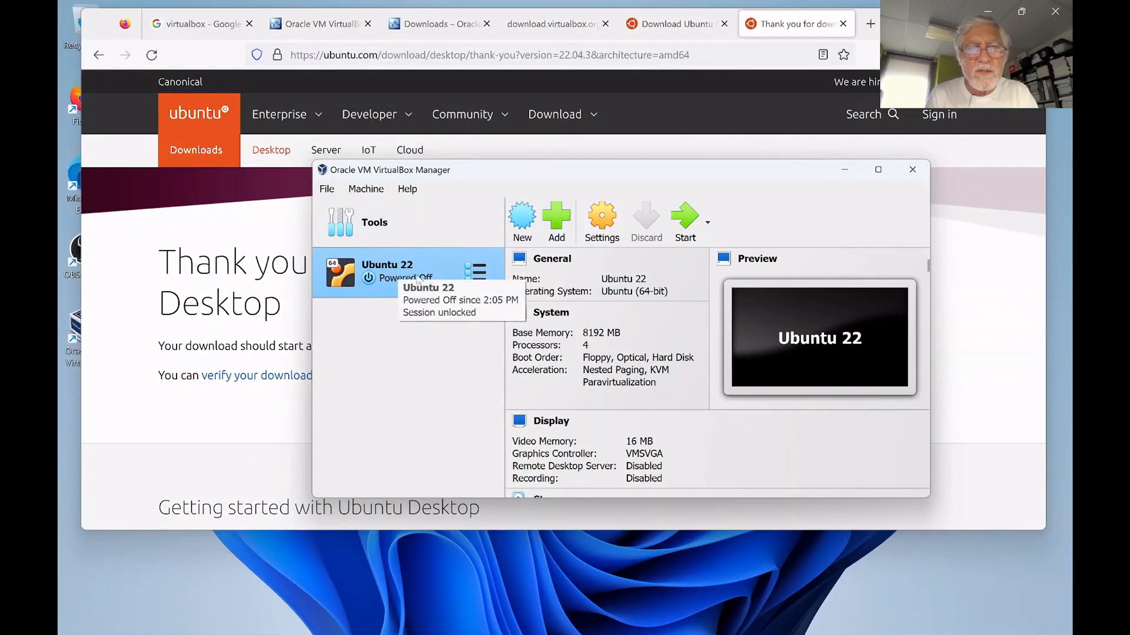
pyautogui.click(606, 220)
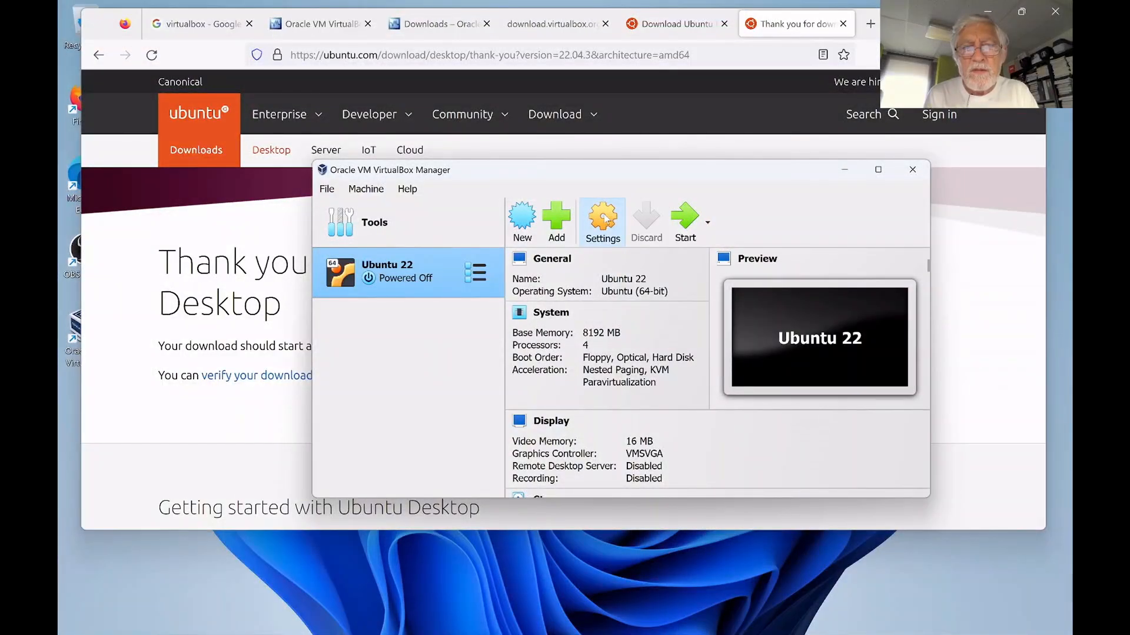
pyautogui.click(606, 217)
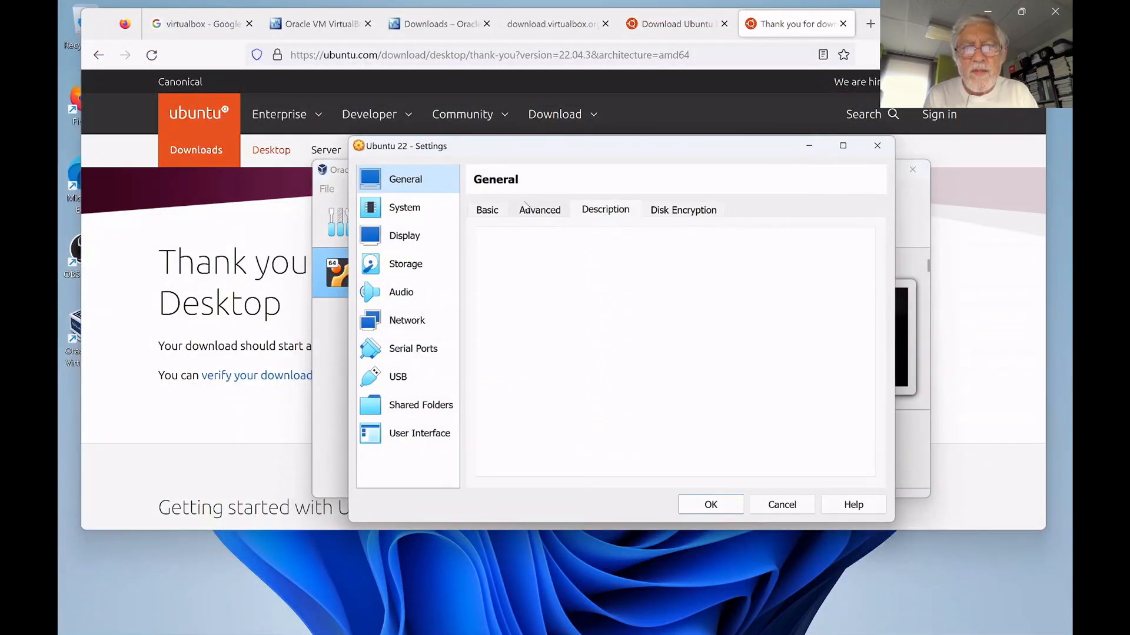
pyautogui.click(404, 238)
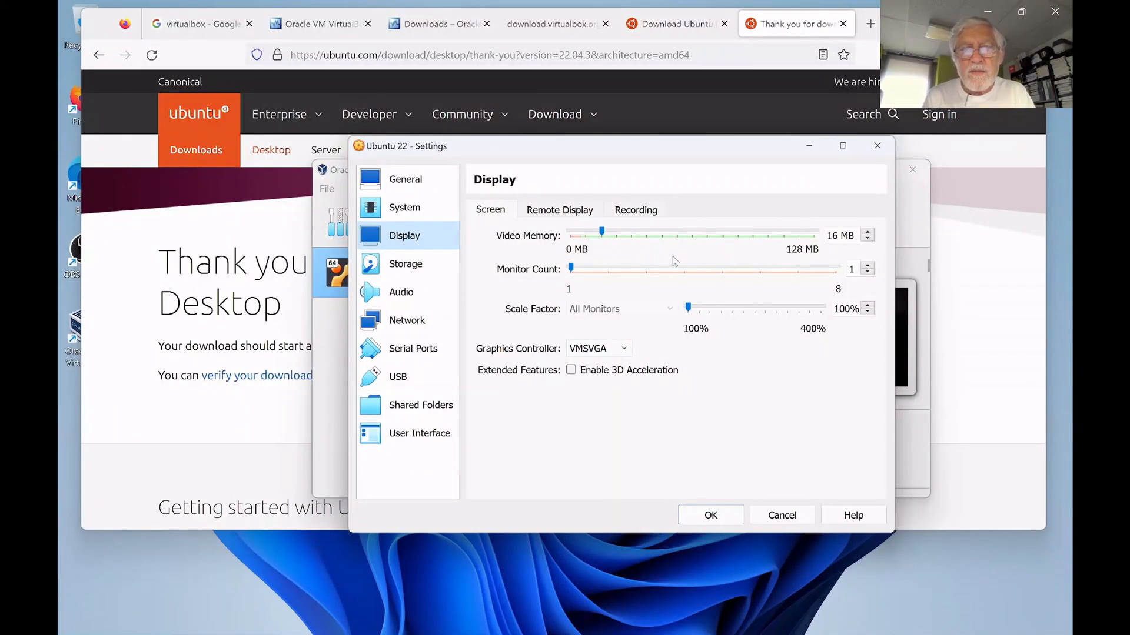
pyautogui.moveTo(603, 234); pyautogui.dragTo(824, 259)
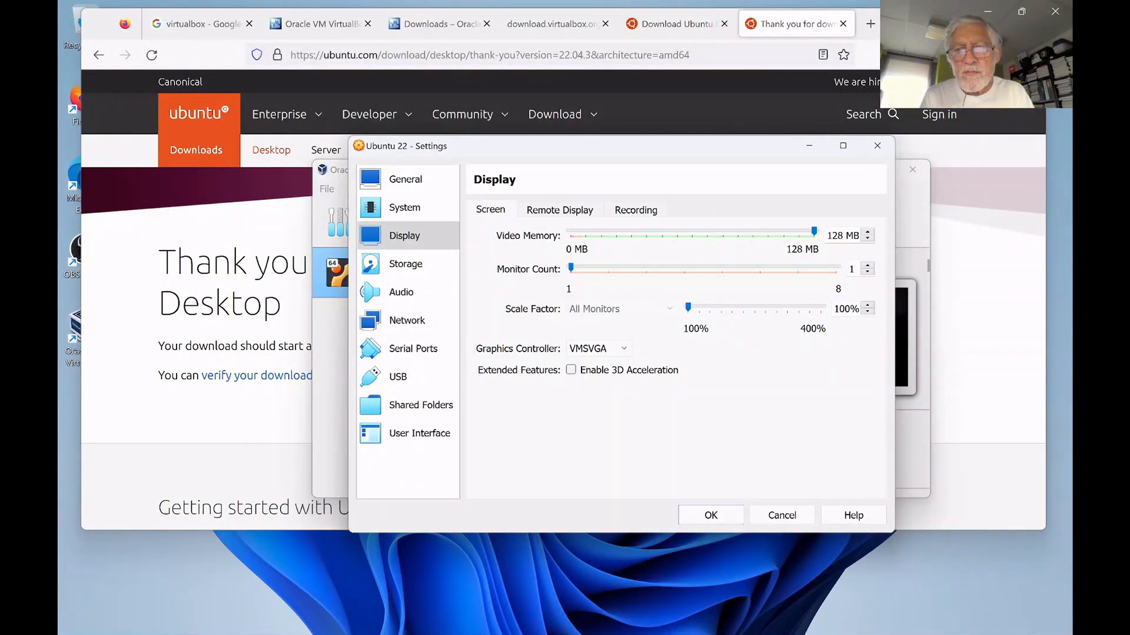
# Set the virtual machine's display scale factor to 200% and save the settings
pyautogui.click(838, 309)
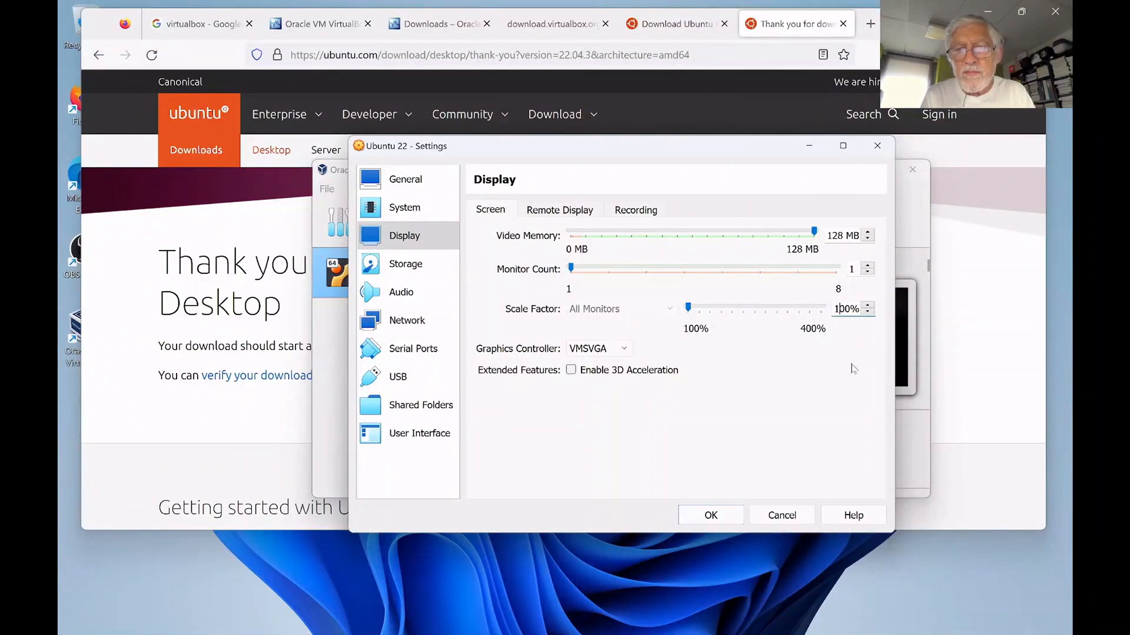
pyautogui.press('BackSpace')
pyautogui.write('2')
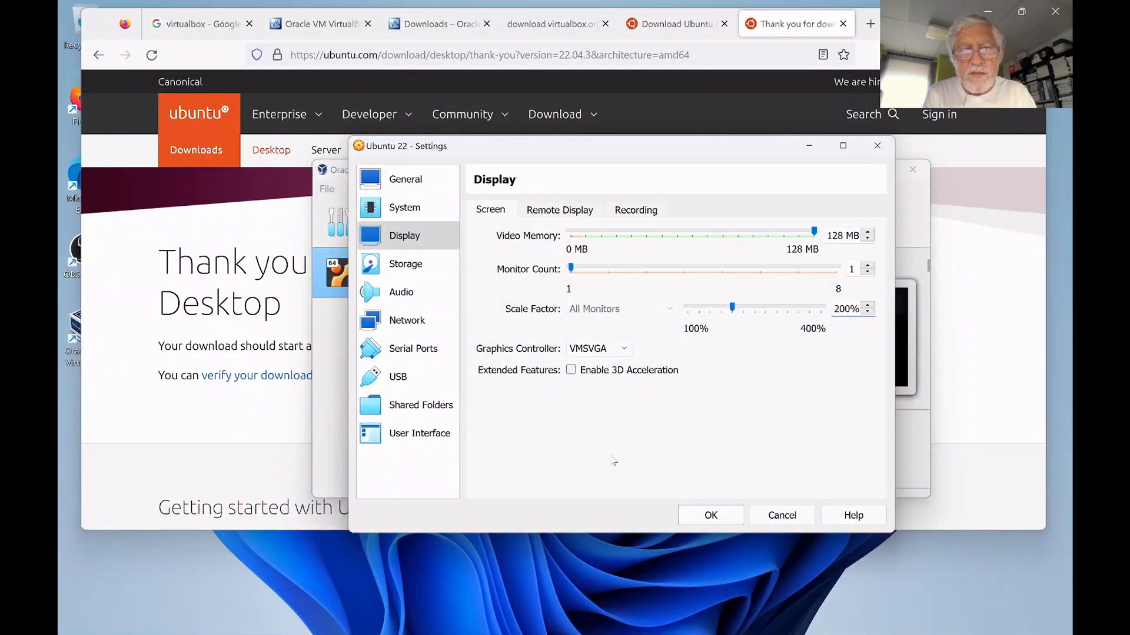
pyautogui.click(710, 516)
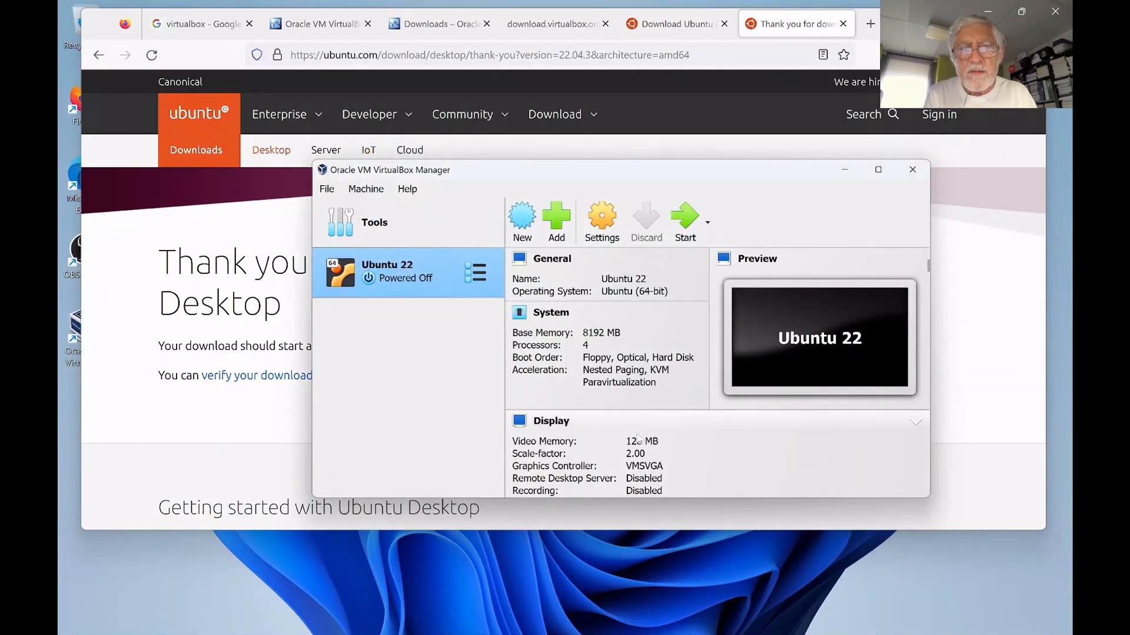
# Start the Ubuntu 22 virtual machine and tidy its window by dismissing both notices, repositioning it and enlarging it
pyautogui.click(686, 216)
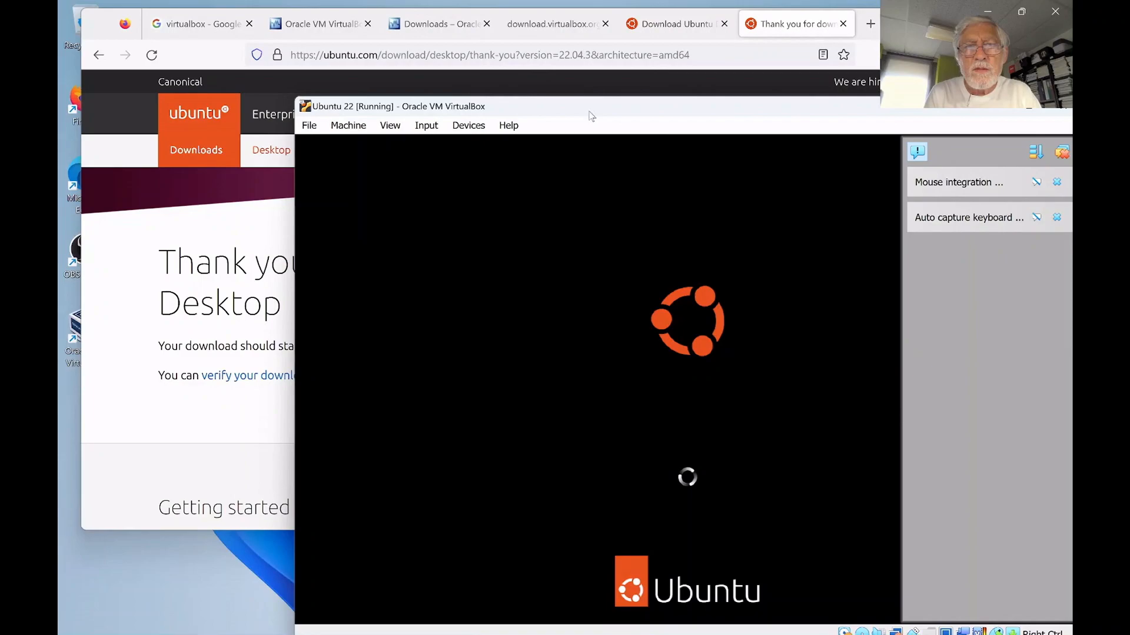
pyautogui.moveTo(592, 116); pyautogui.dragTo(443, 61)
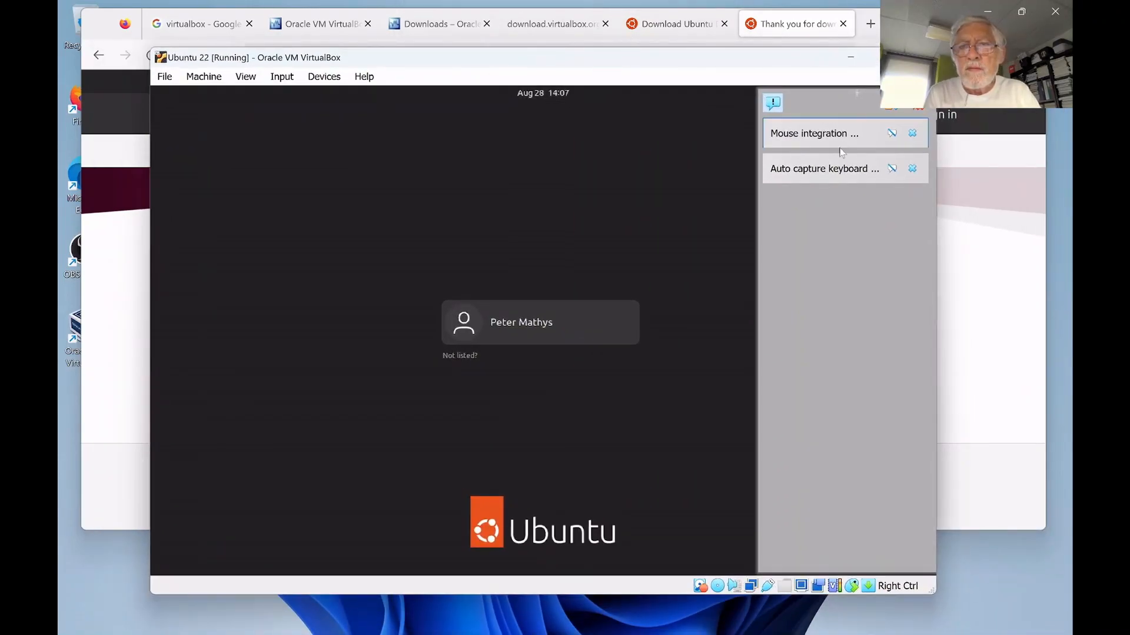
pyautogui.click(911, 134)
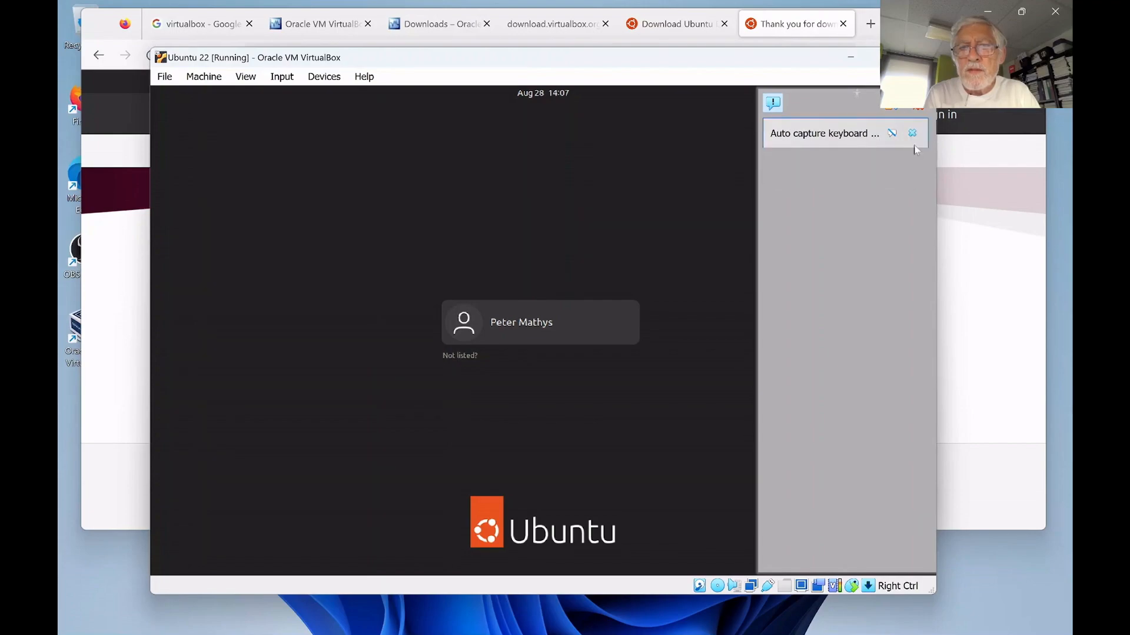
pyautogui.click(912, 135)
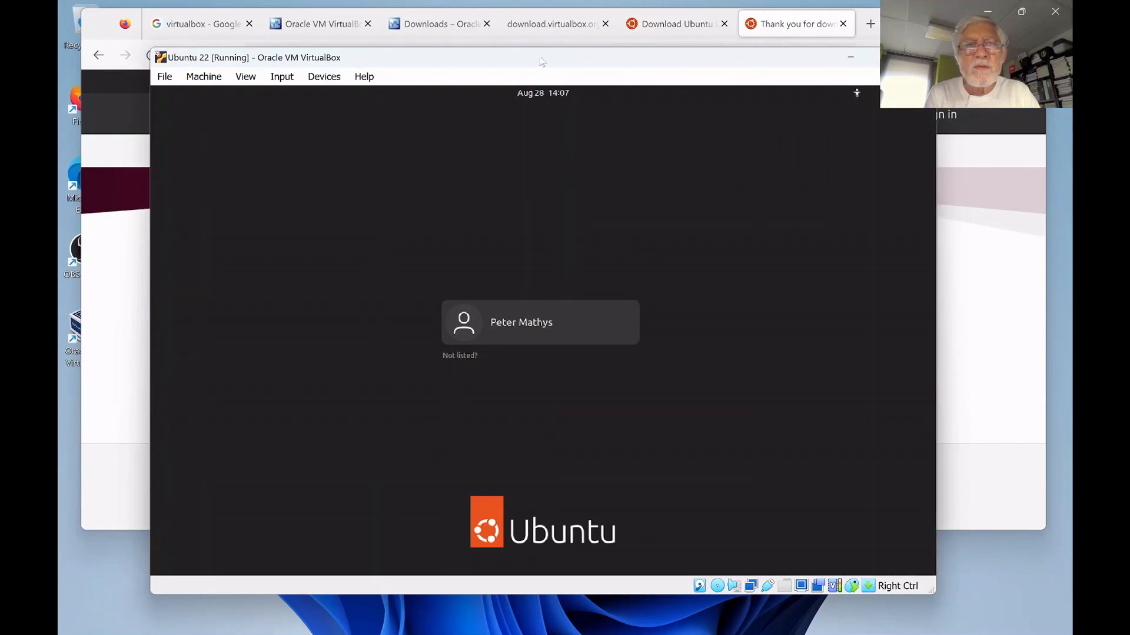
pyautogui.moveTo(540, 61); pyautogui.dragTo(489, 36)
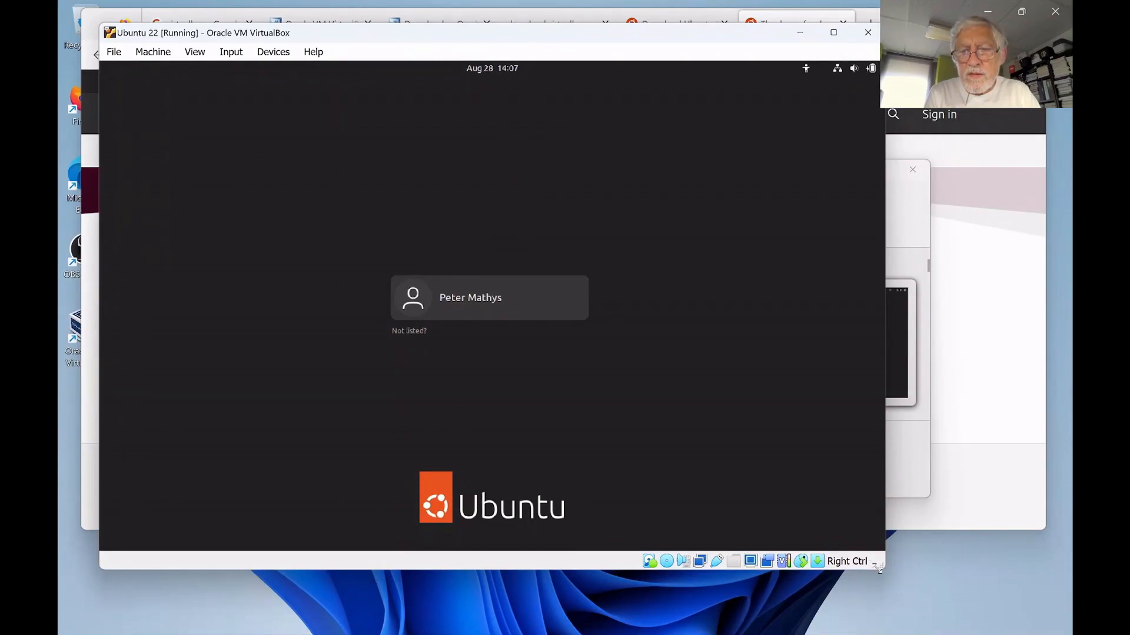
pyautogui.moveTo(882, 568); pyautogui.dragTo(963, 586)
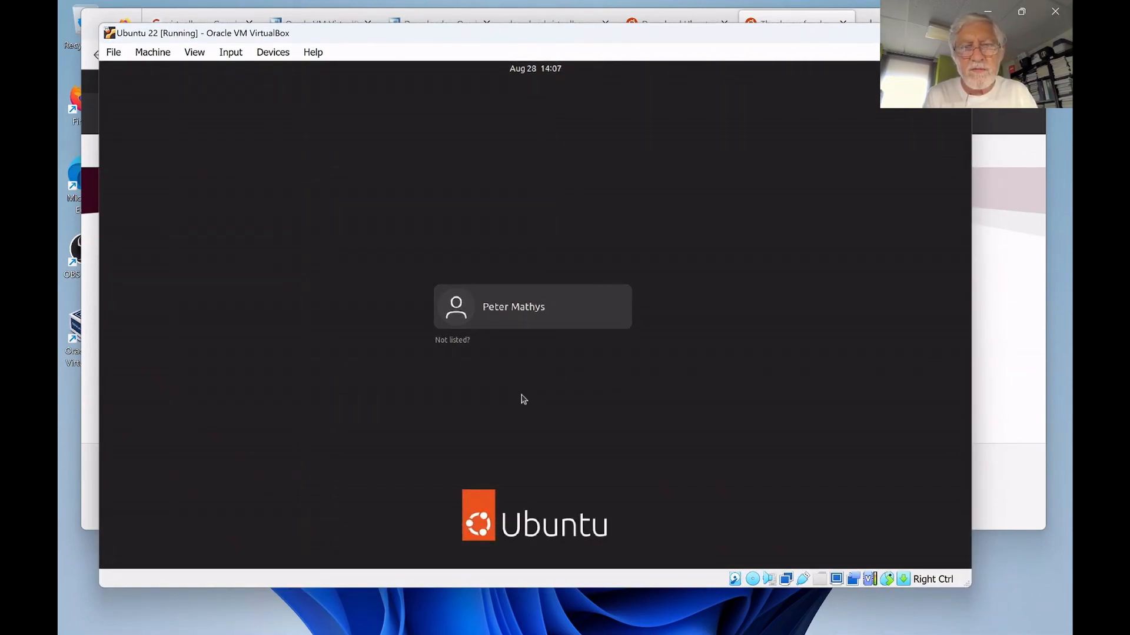
# Log in to the listed Ubuntu account with the account password
pyautogui.click(507, 321)
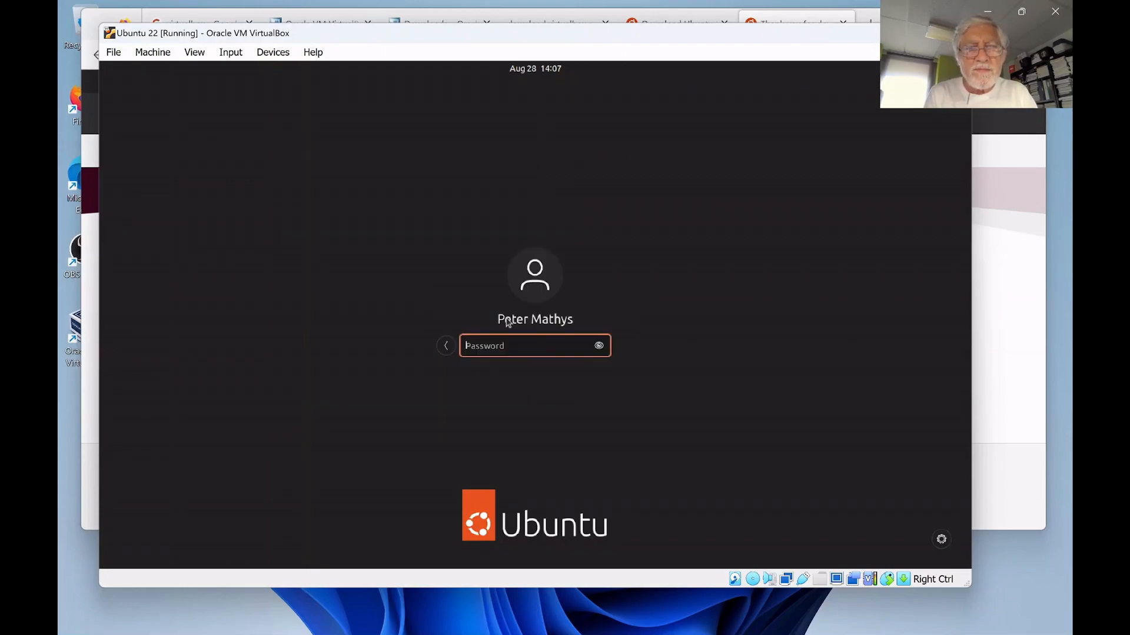
pyautogui.write('******')
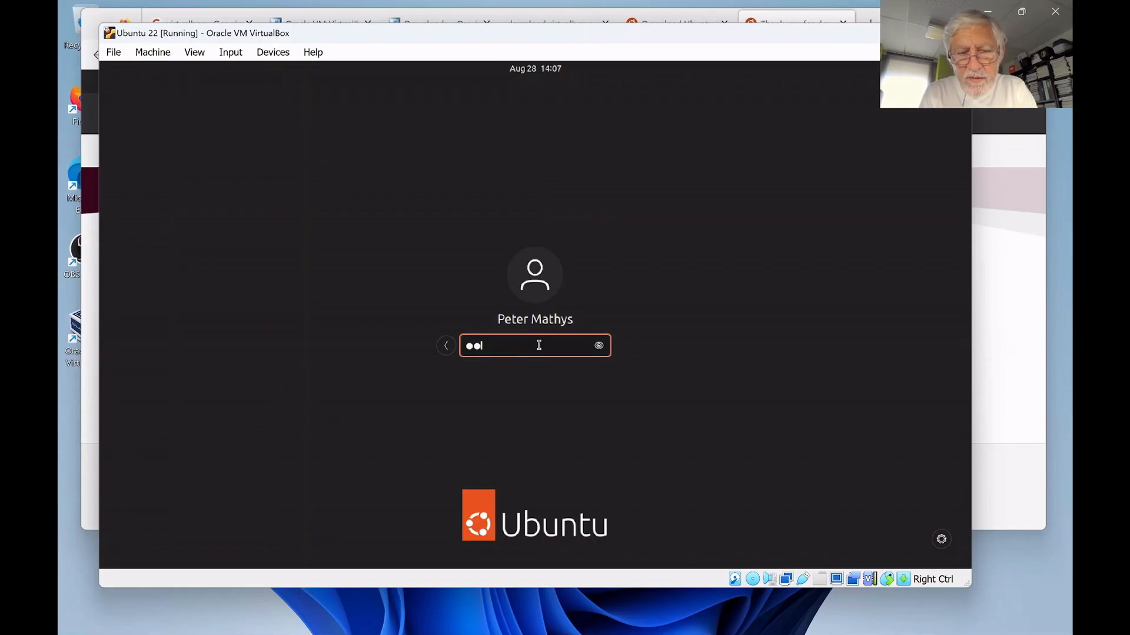
pyautogui.write('***')
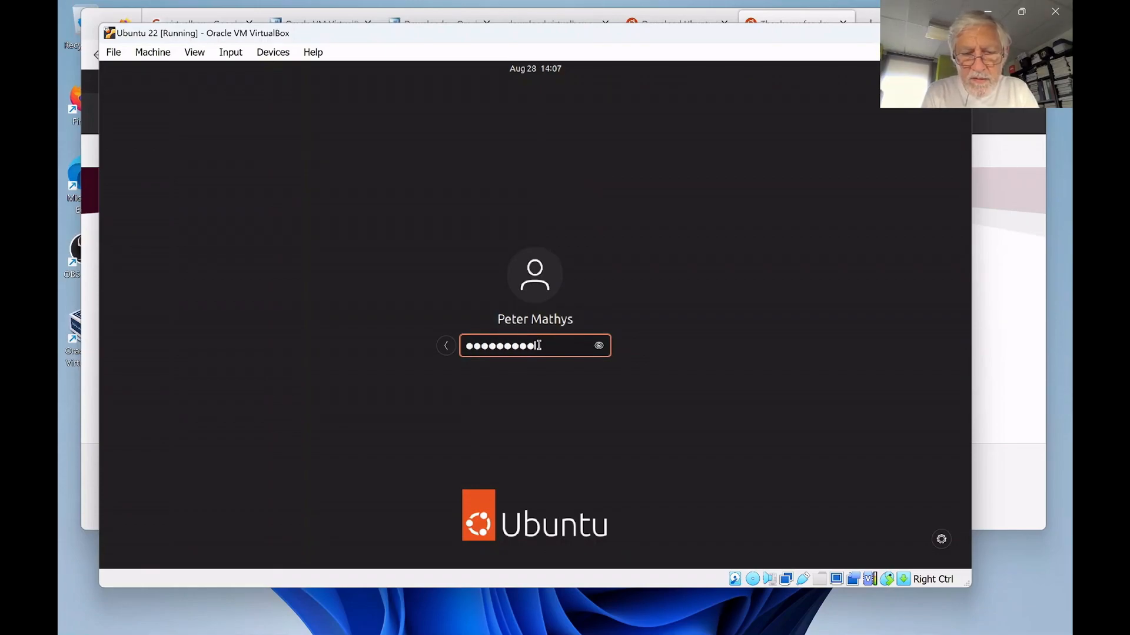
pyautogui.write('**')
pyautogui.press('Return')
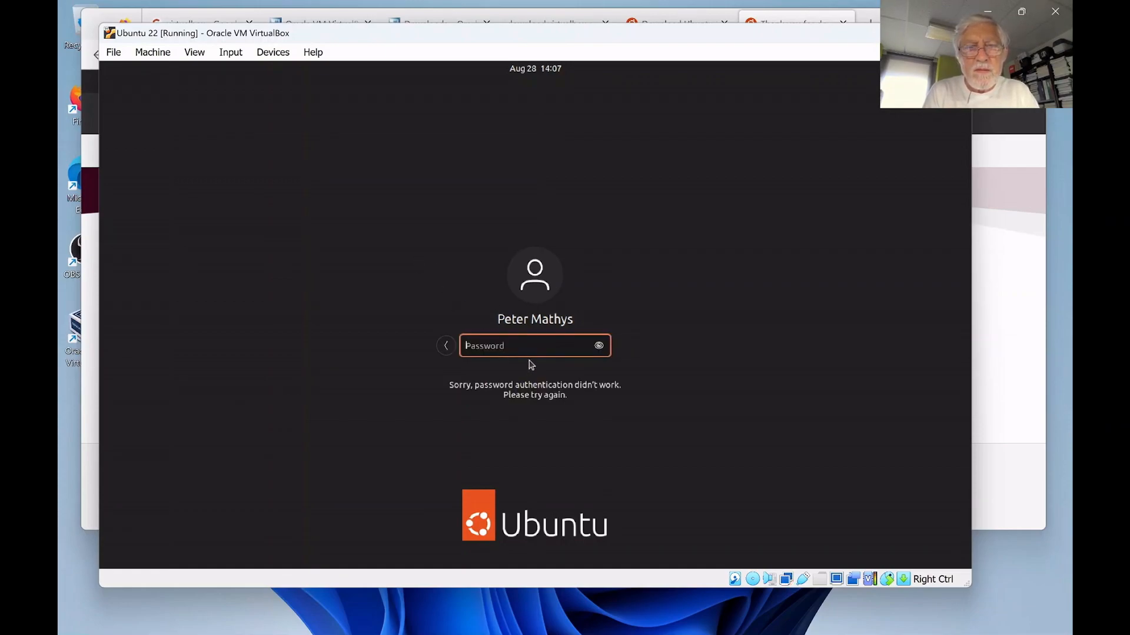
pyautogui.write('••••••••')
pyautogui.press('Return')
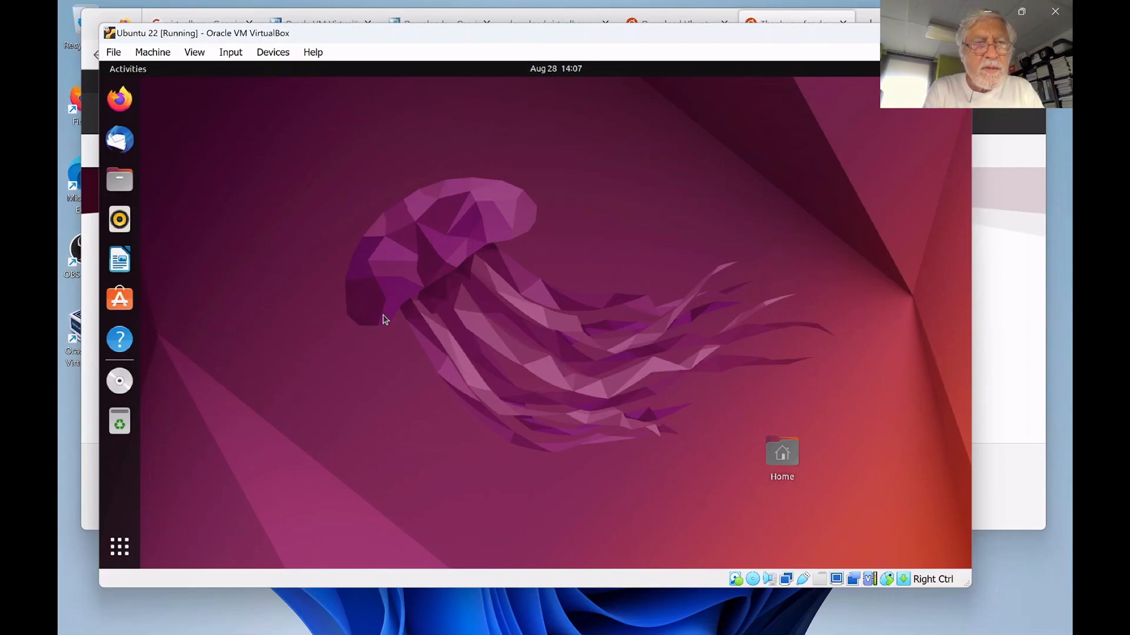
# Open a terminal with a second tab and check the number of processors by running "nproc"
pyautogui.hotkey('ctrl', 'alt', 't')
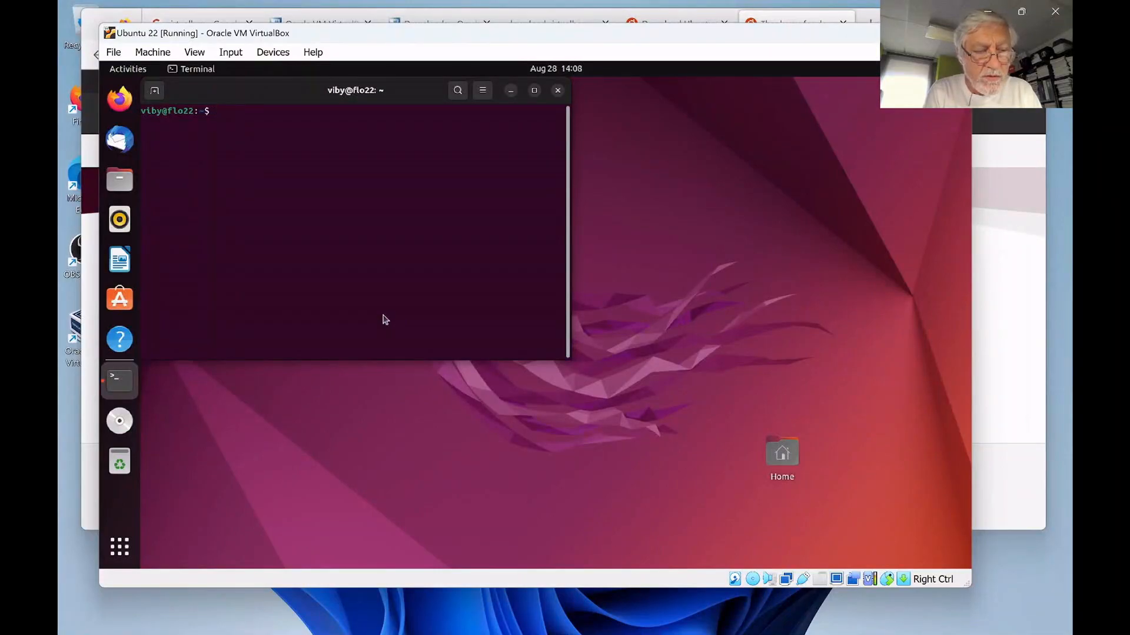
pyautogui.hotkey('ctrl', 'shift', 't')
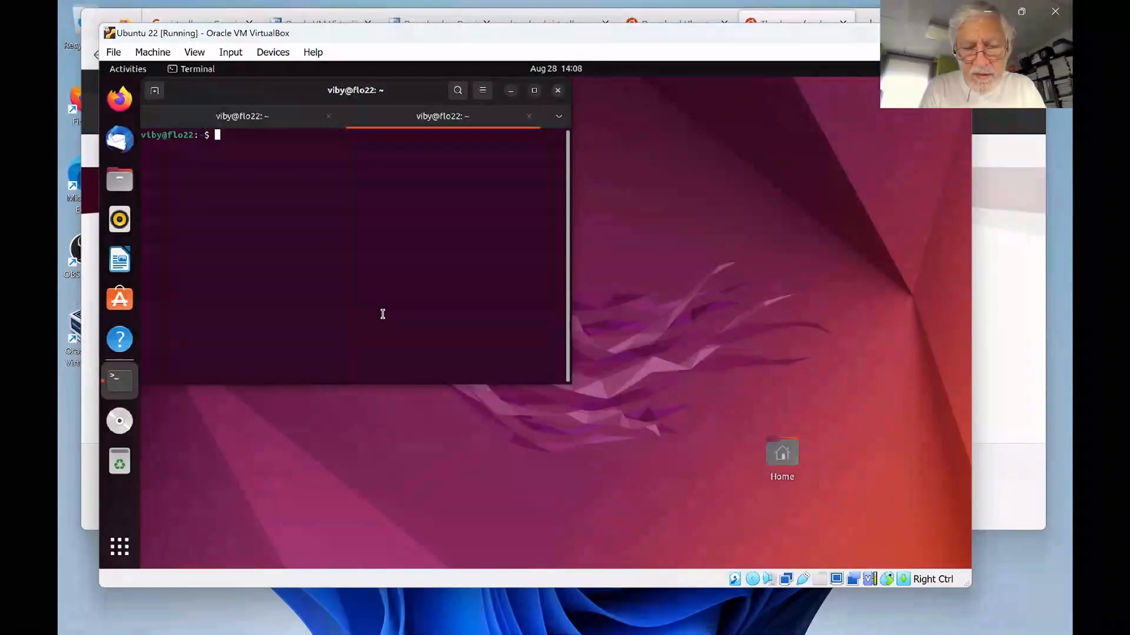
pyautogui.write('nproc')
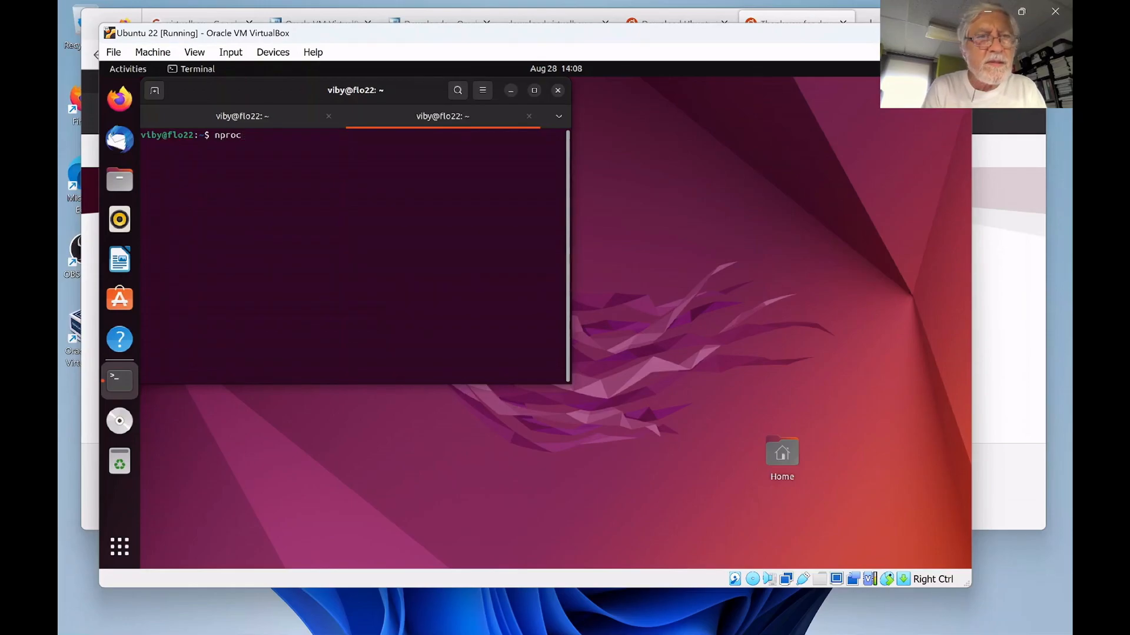
pyautogui.press('Return')
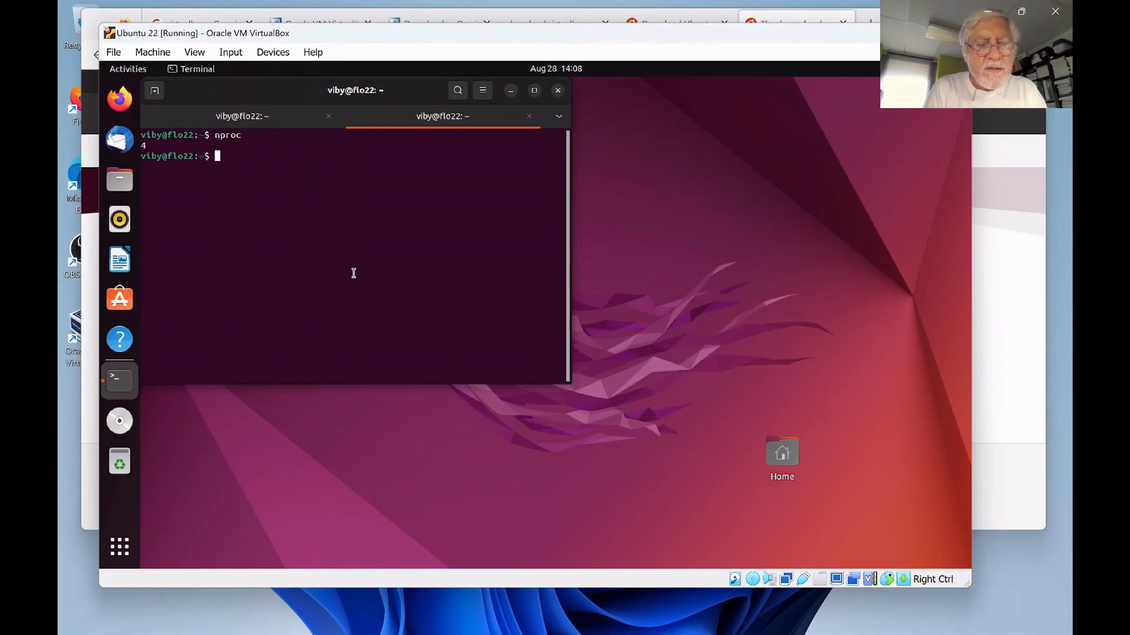
# Try to run the "dfree" command in the second terminal tab
pyautogui.write('dfree')
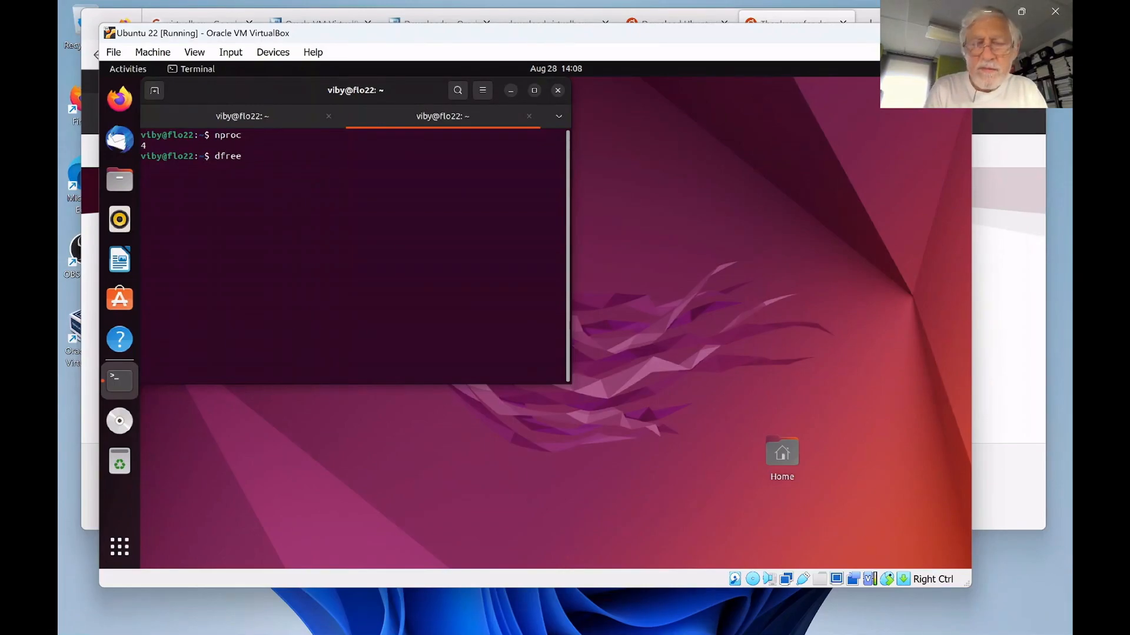
pyautogui.press('Return')
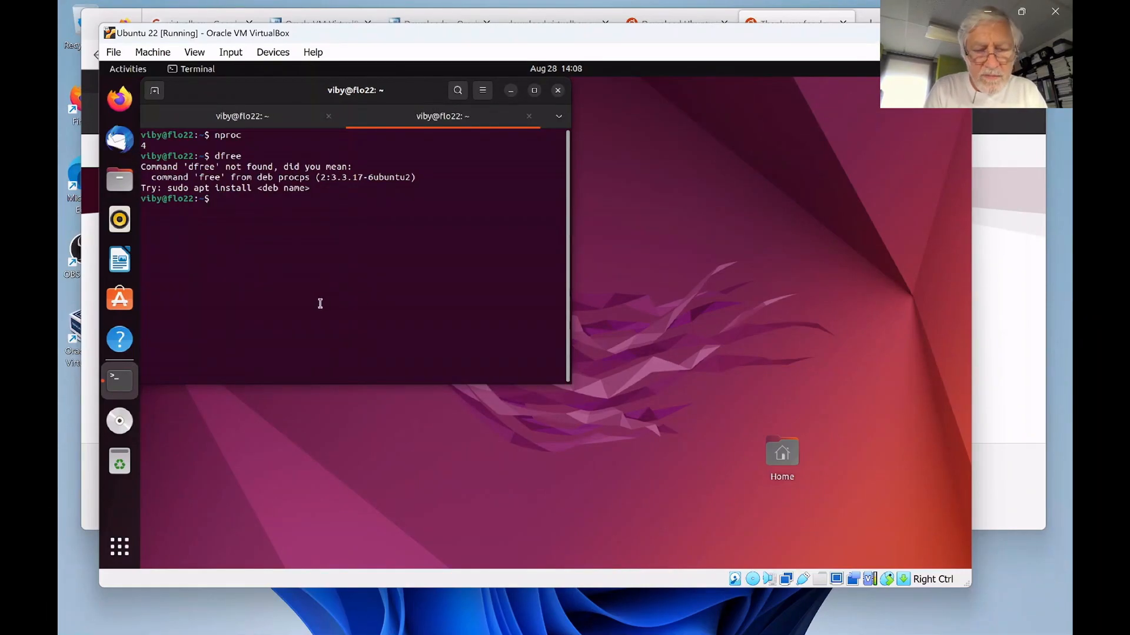
pyautogui.click(428, 495)
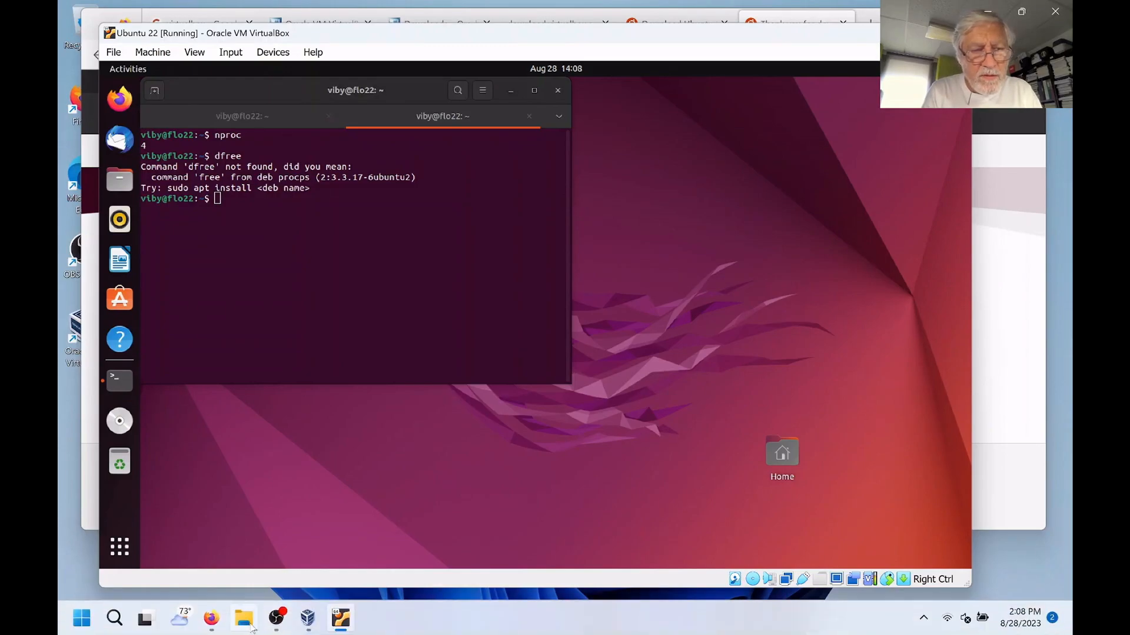
pyautogui.click(275, 617)
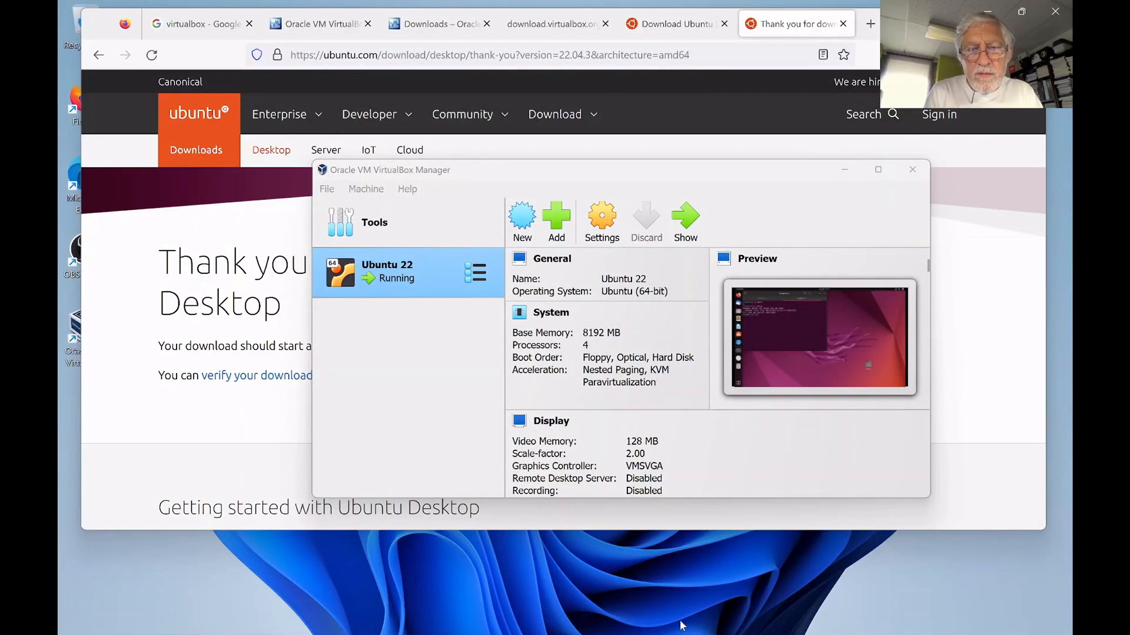
# Bring the Ubuntu 22 virtual machine window back up and check its memory by running "free" in the terminal
pyautogui.moveTo(679, 634)
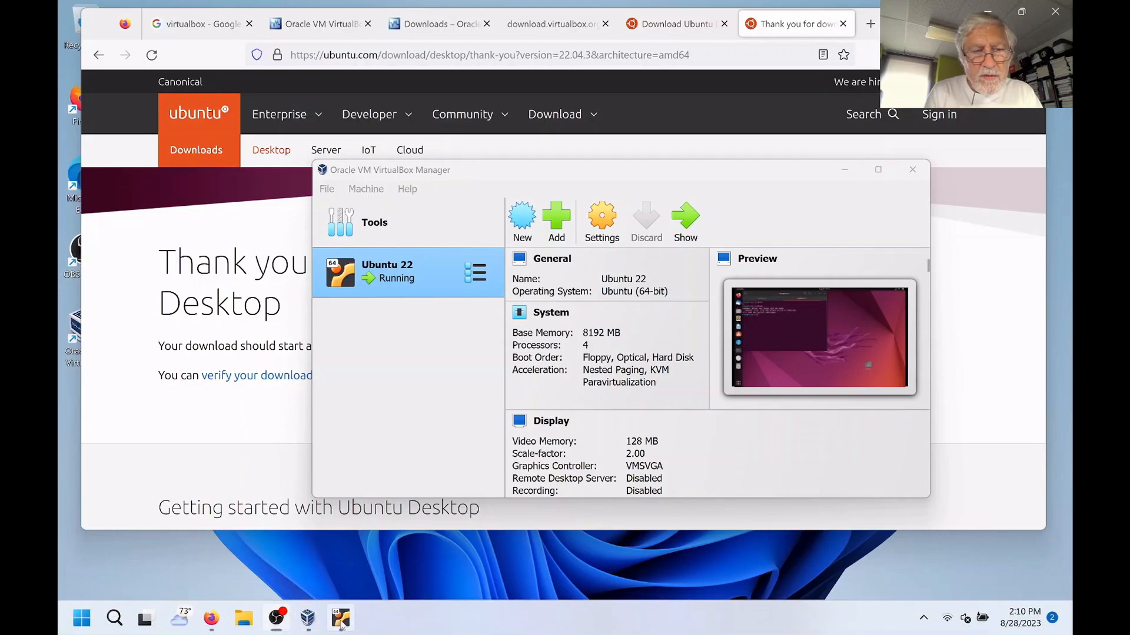
pyautogui.click(341, 618)
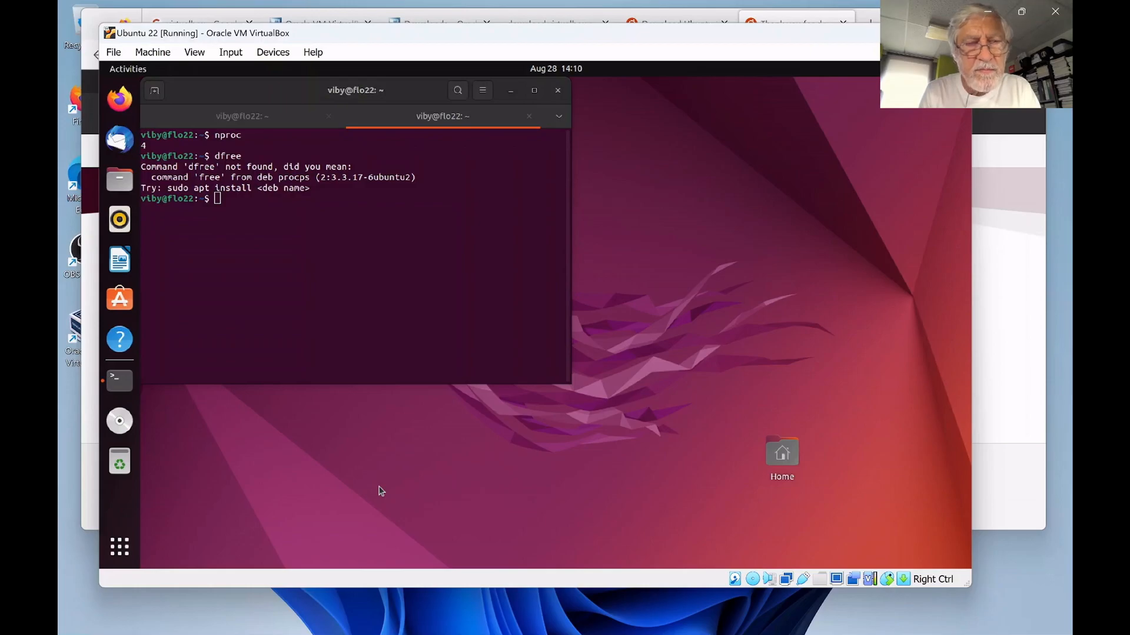
pyautogui.write('ee')
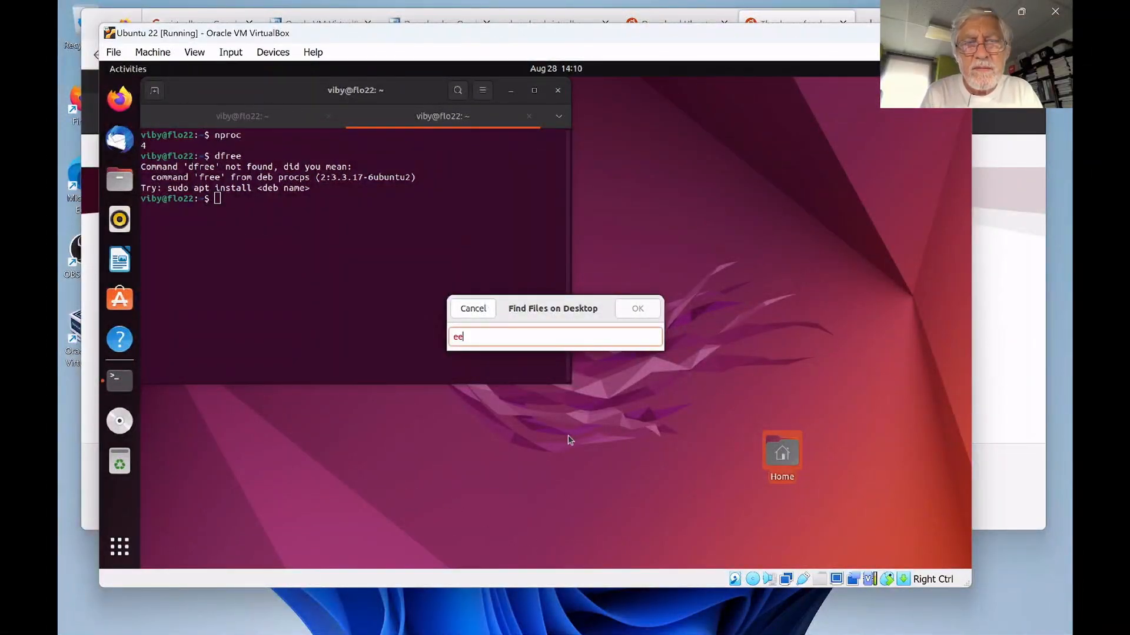
pyautogui.press('Escape')
pyautogui.write('free')
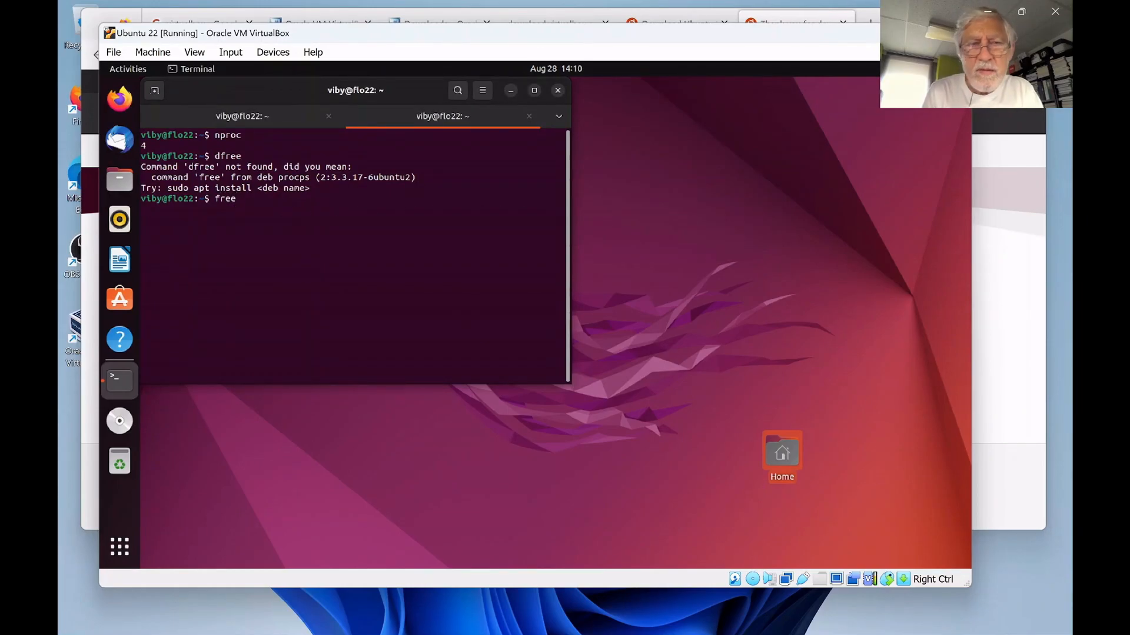
pyautogui.press('Return')
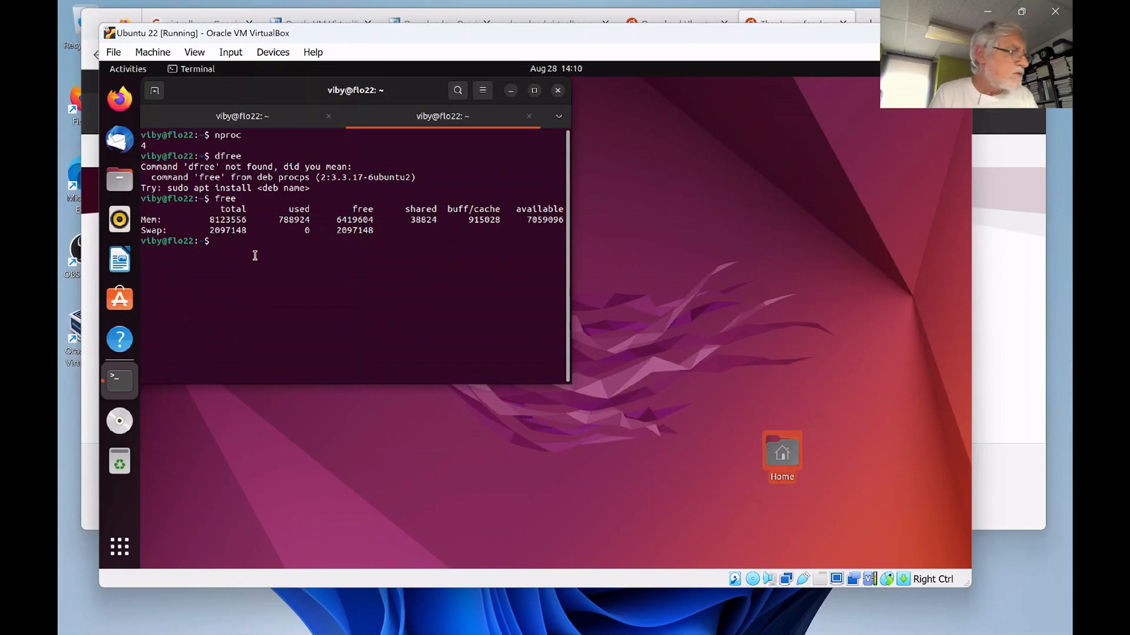
# Check the Ubuntu release by running "lsb_release -a" and list the home directory with "ls -l"
pyautogui.write('lsv')
pyautogui.write('b_rele')
pyautogui.write('ase')
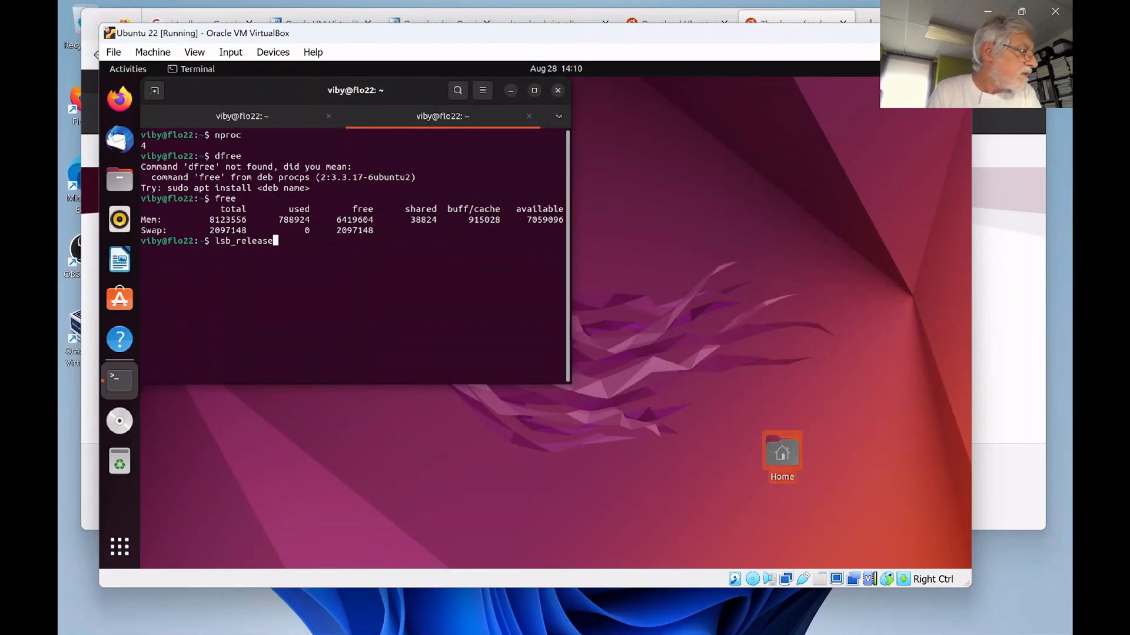
pyautogui.write(' -a')
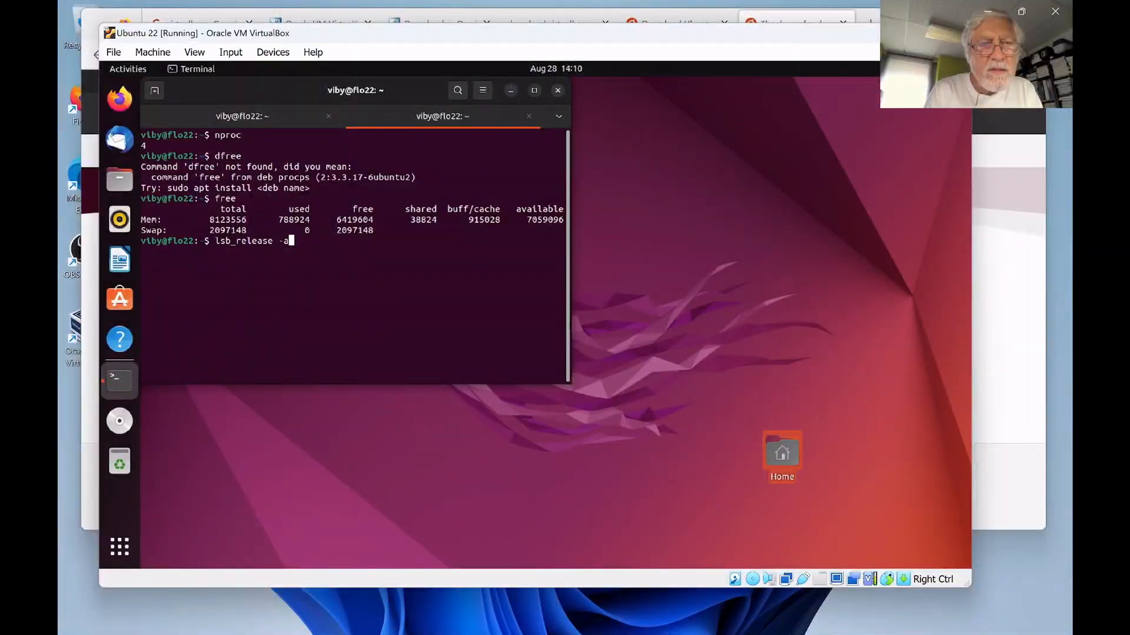
pyautogui.press('Return')
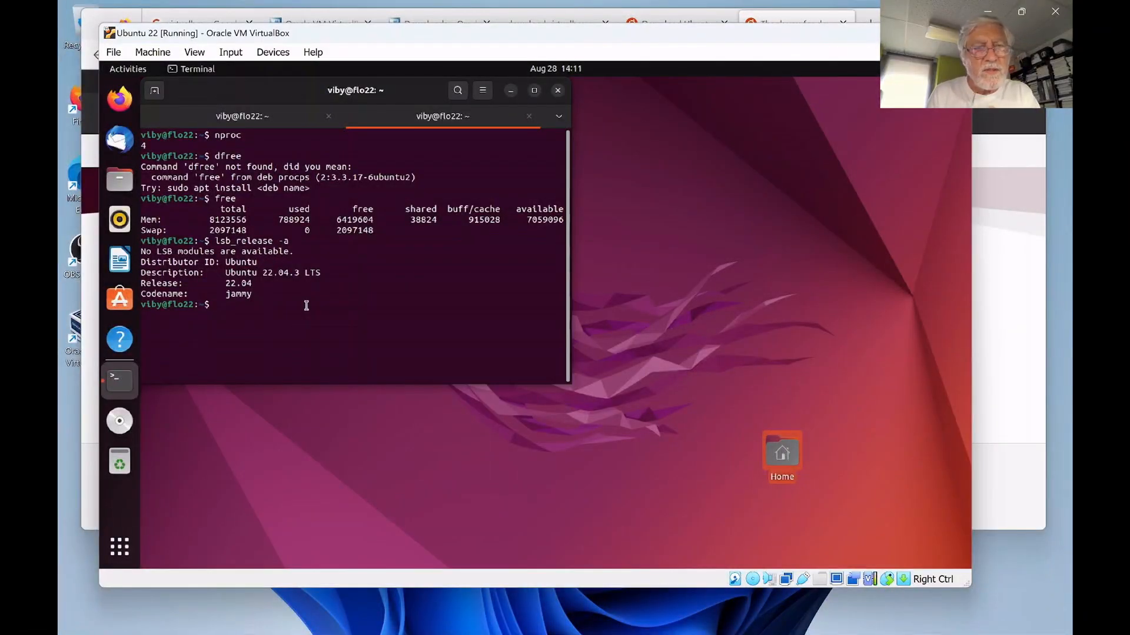
pyautogui.write('ls -l')
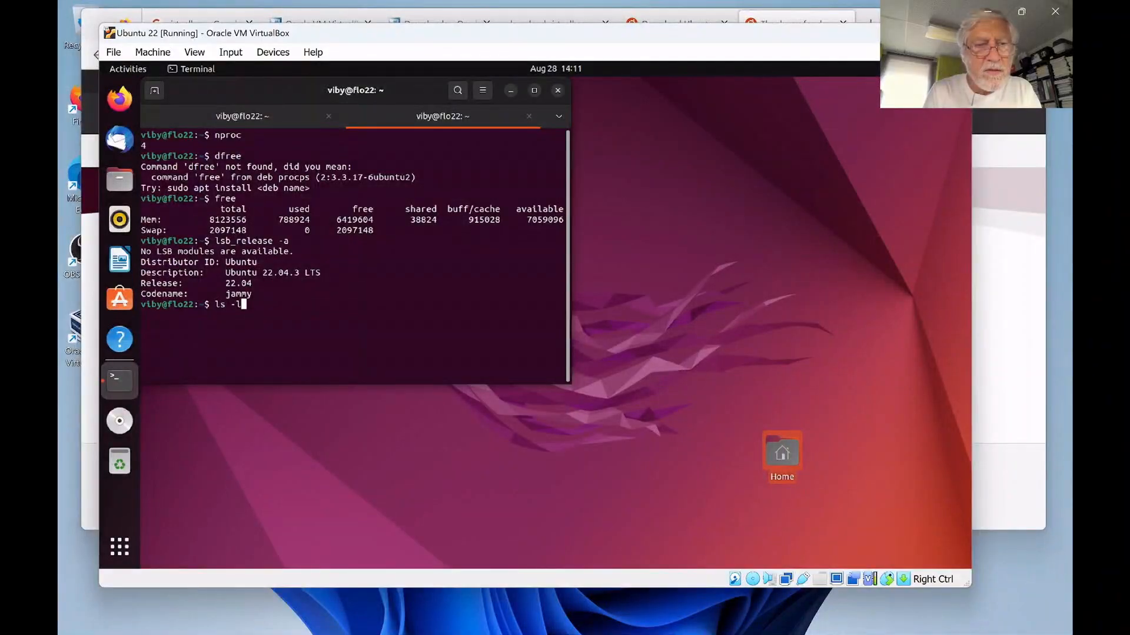
pyautogui.press('Return')
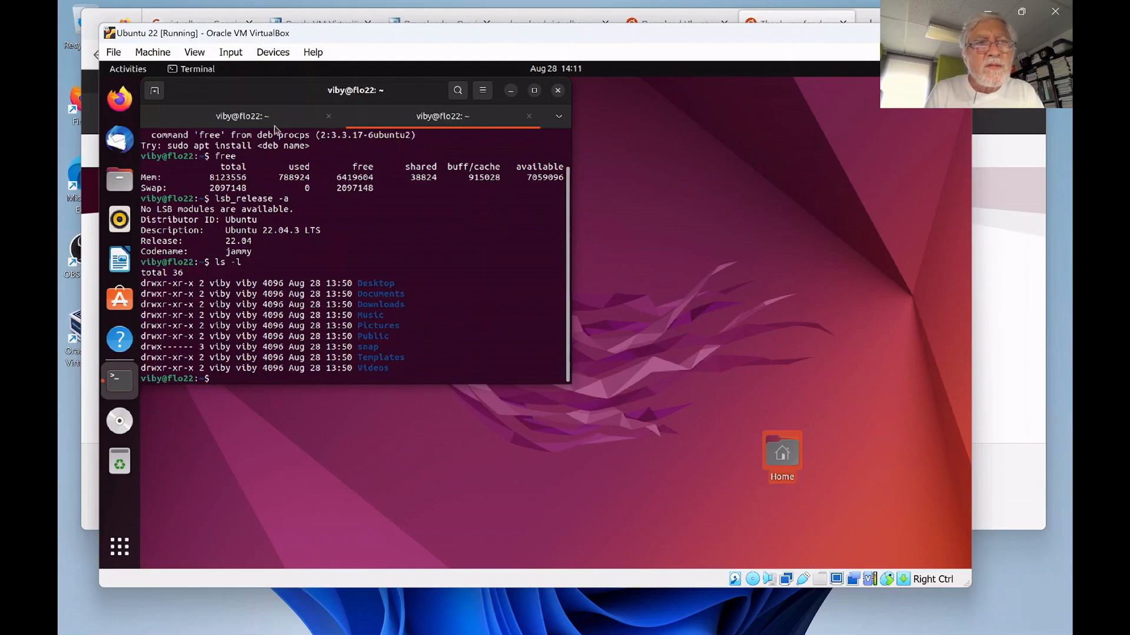
# Open the running virtual machine's USB settings and look over the USB controller and Shared Folders options
pyautogui.click(272, 54)
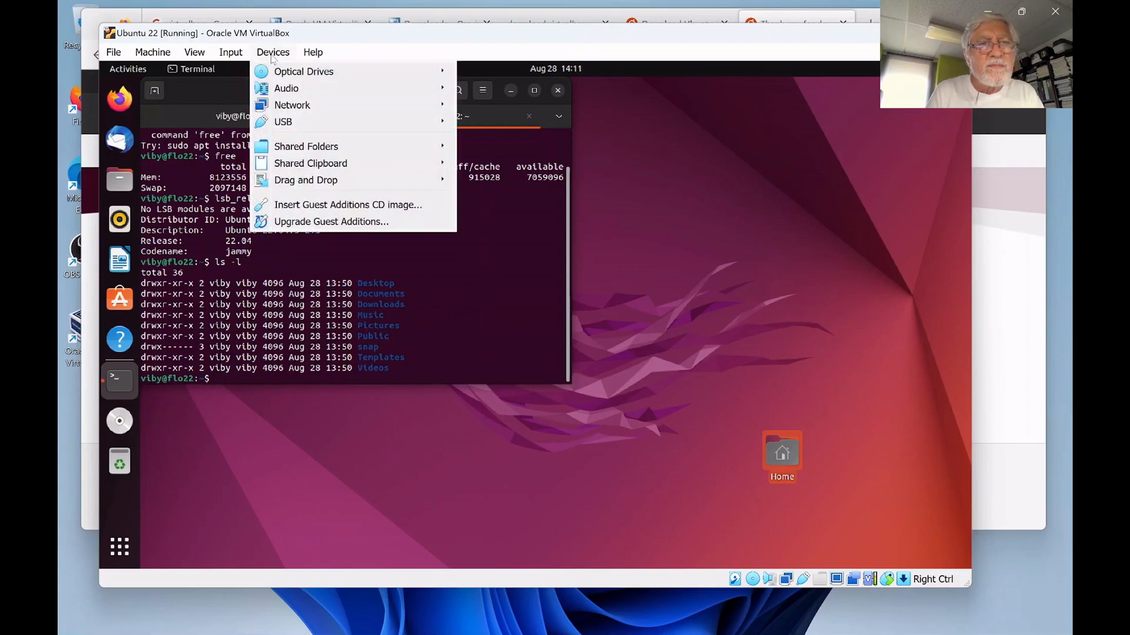
pyautogui.moveTo(283, 124)
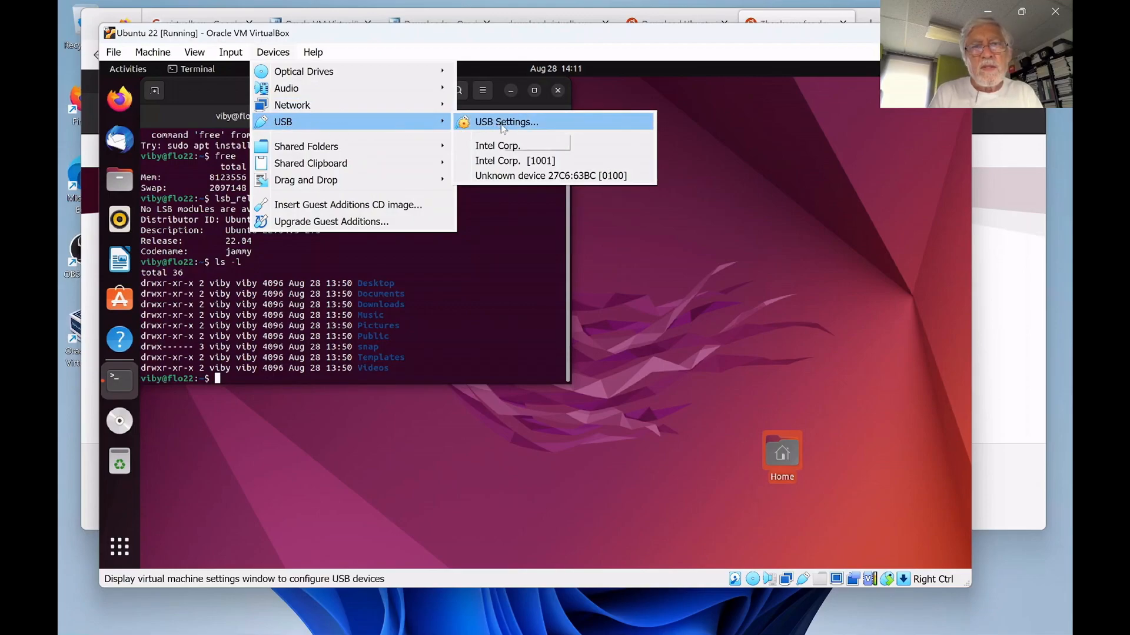
pyautogui.click(533, 125)
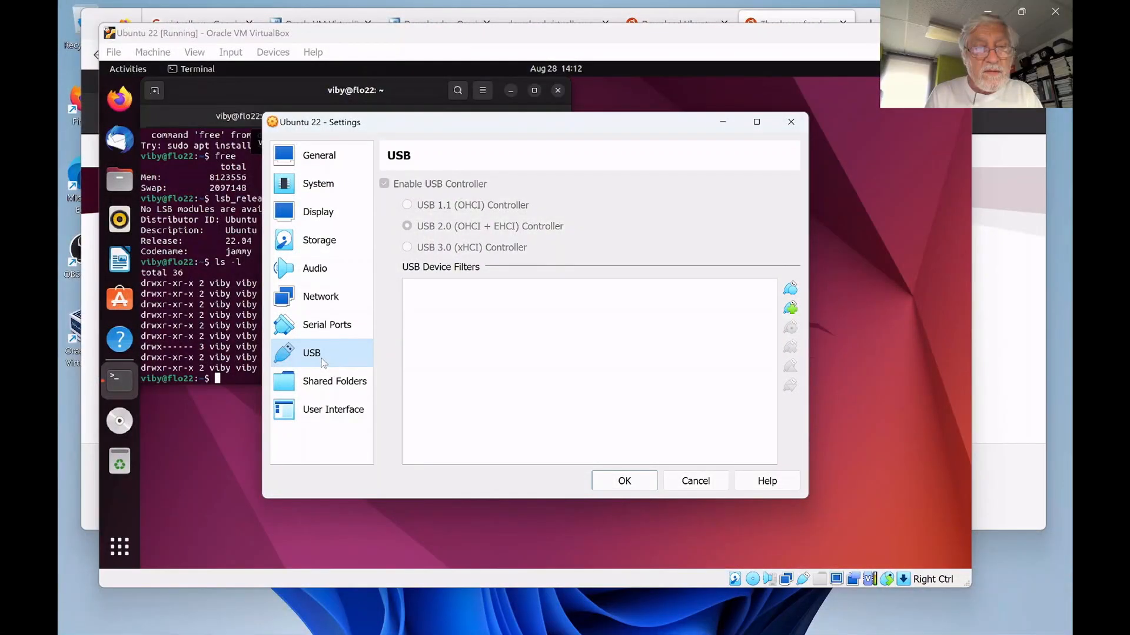
pyautogui.click(324, 392)
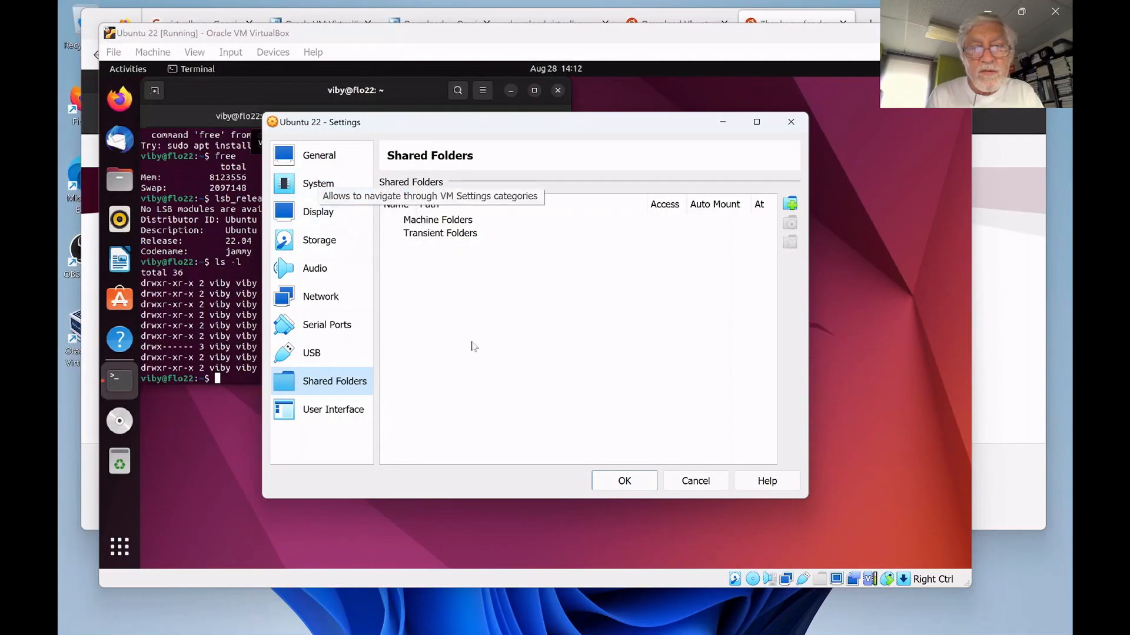
pyautogui.moveTo(559, 634)
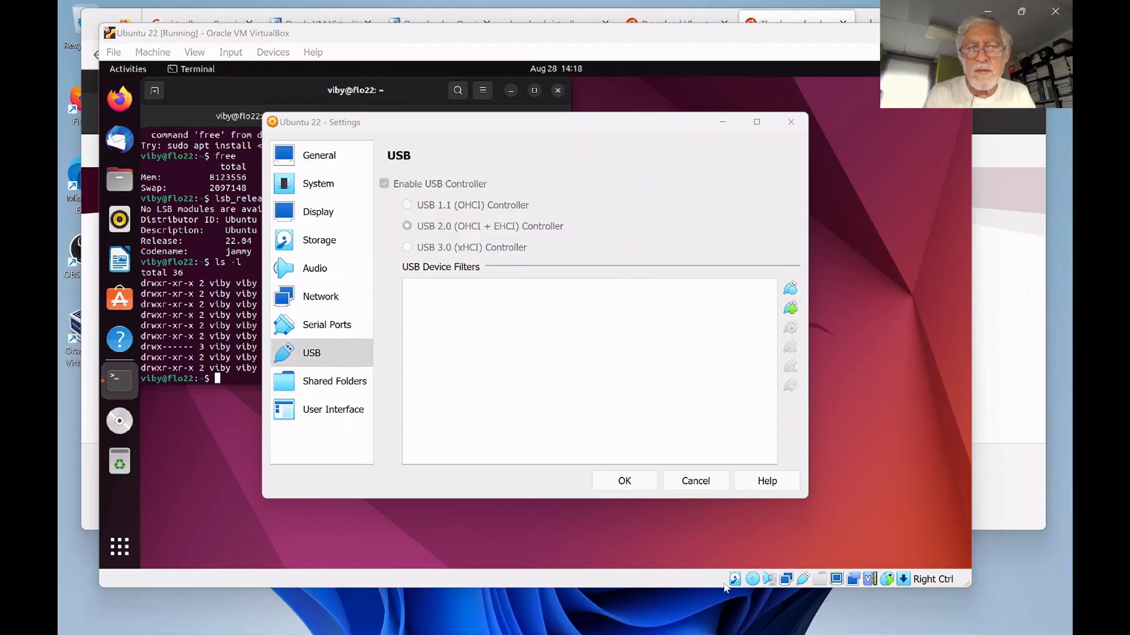
pyautogui.moveTo(624, 634)
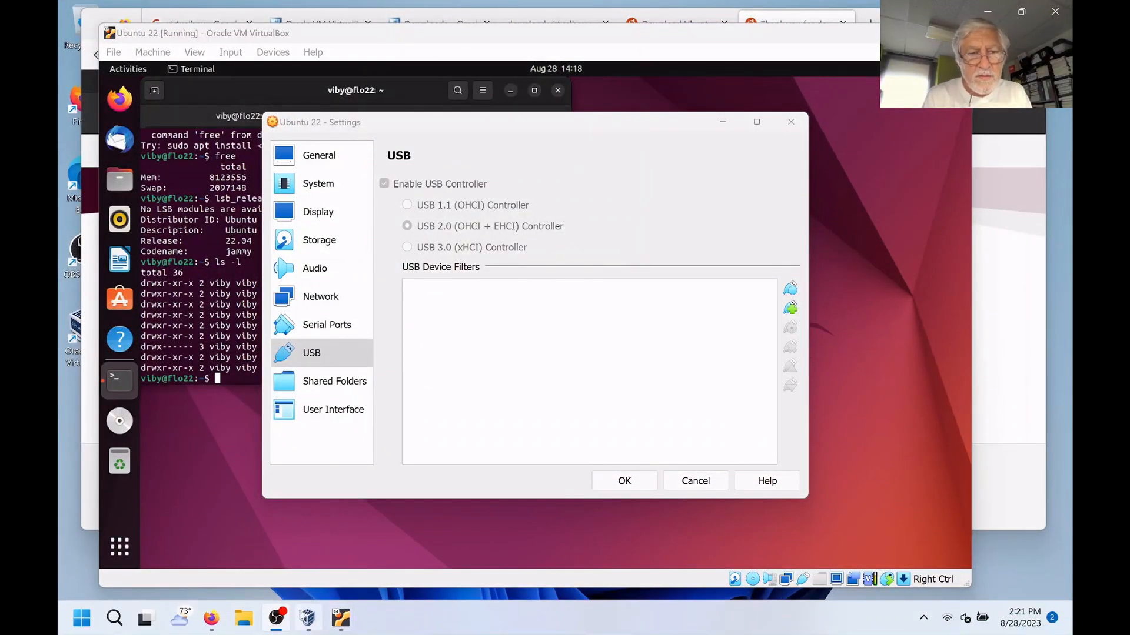
pyautogui.click(341, 619)
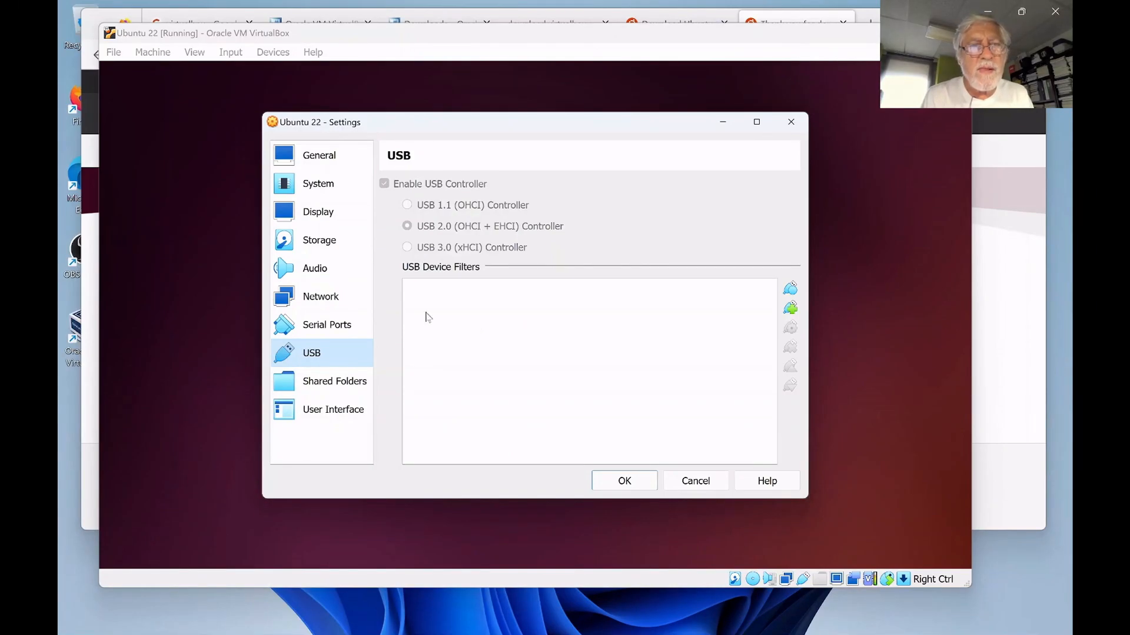
# Set both Shared Clipboard and Drag'n'Drop to Bidirectional in the virtual machine's advanced general settings
pyautogui.click(326, 160)
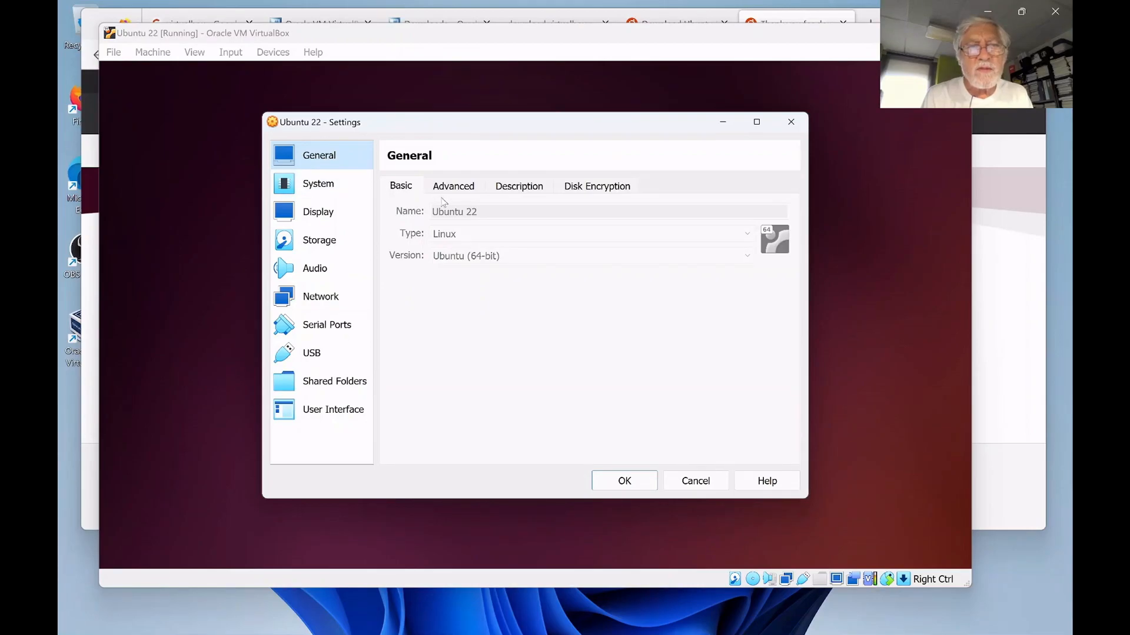
pyautogui.click(461, 194)
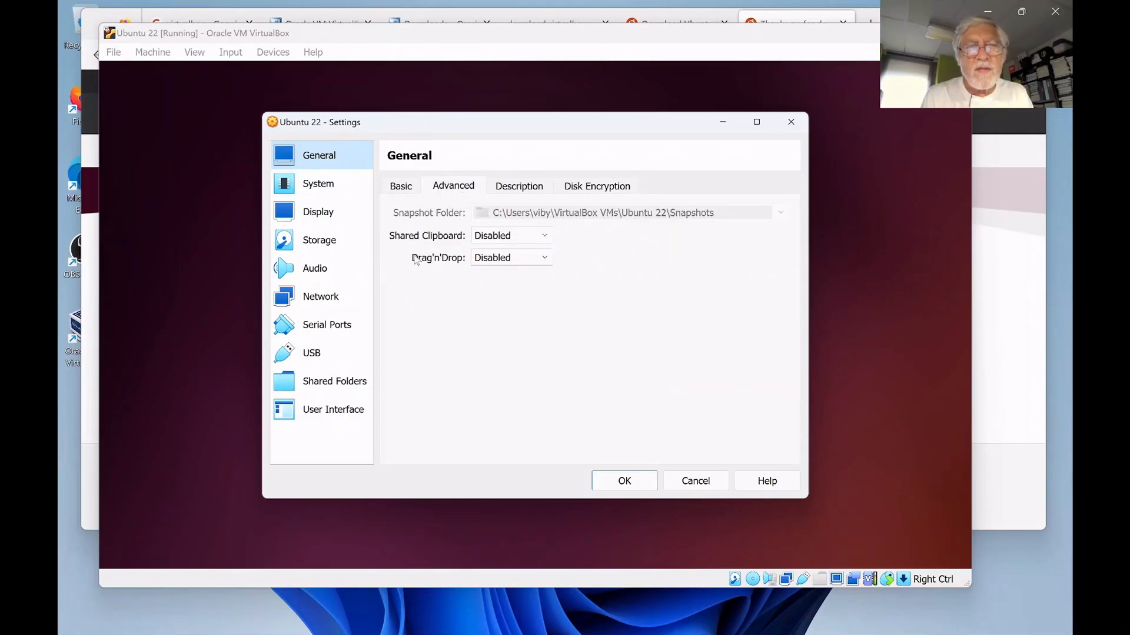
pyautogui.click(543, 235)
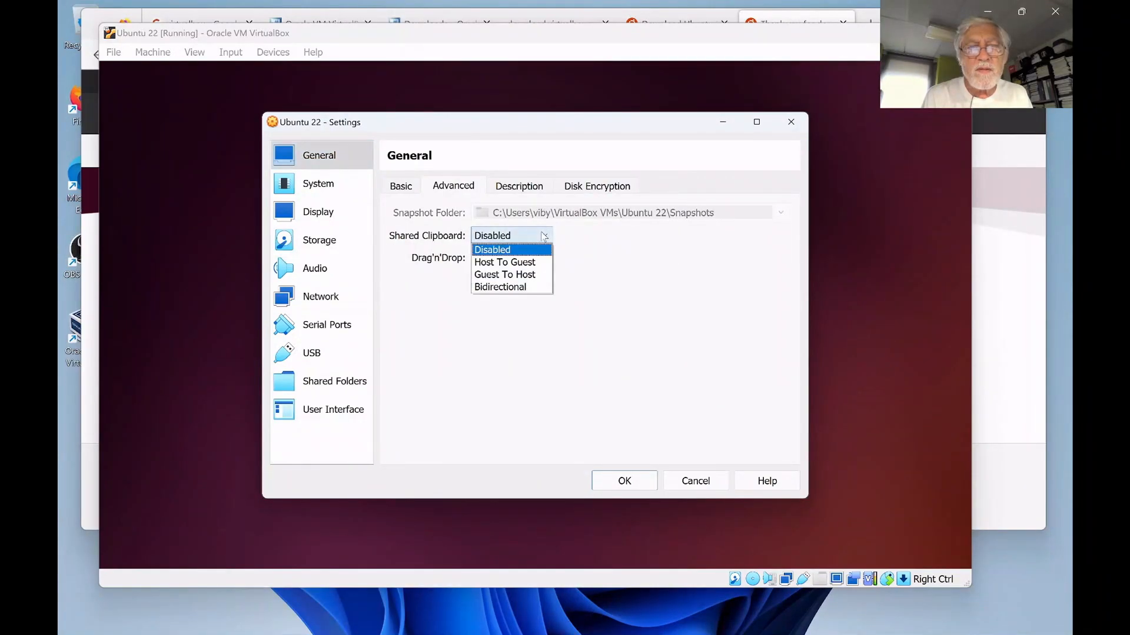
pyautogui.click(520, 288)
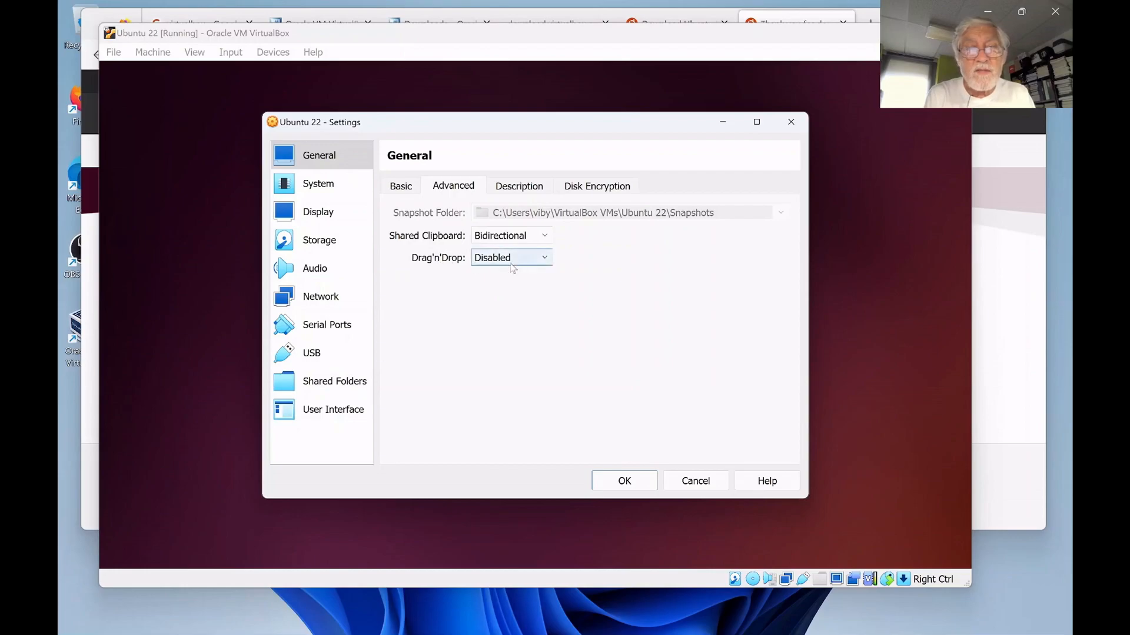
pyautogui.click(540, 262)
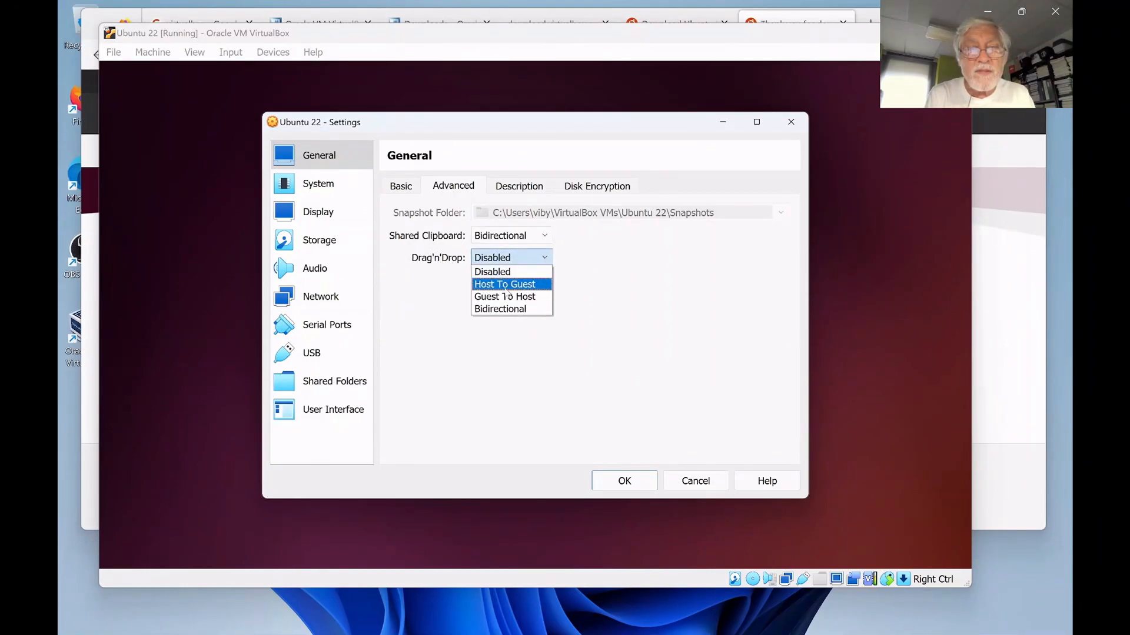
pyautogui.click(511, 310)
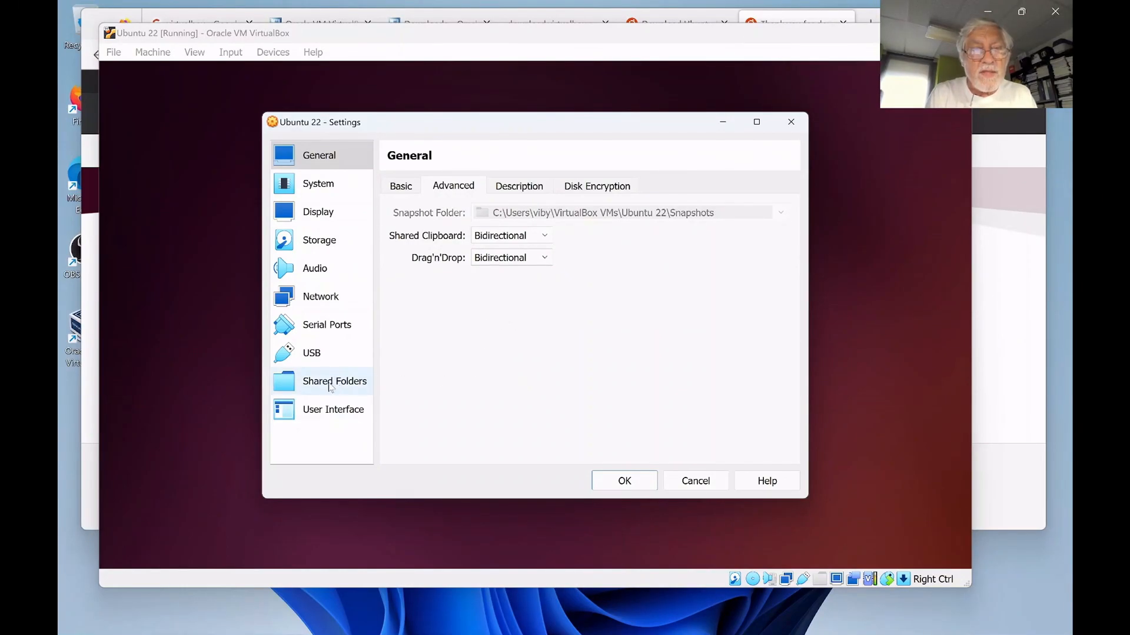
# Show the virtual machine's shared folders settings, and open the user's personal folder under C:\Users in File Explorer
pyautogui.click(329, 387)
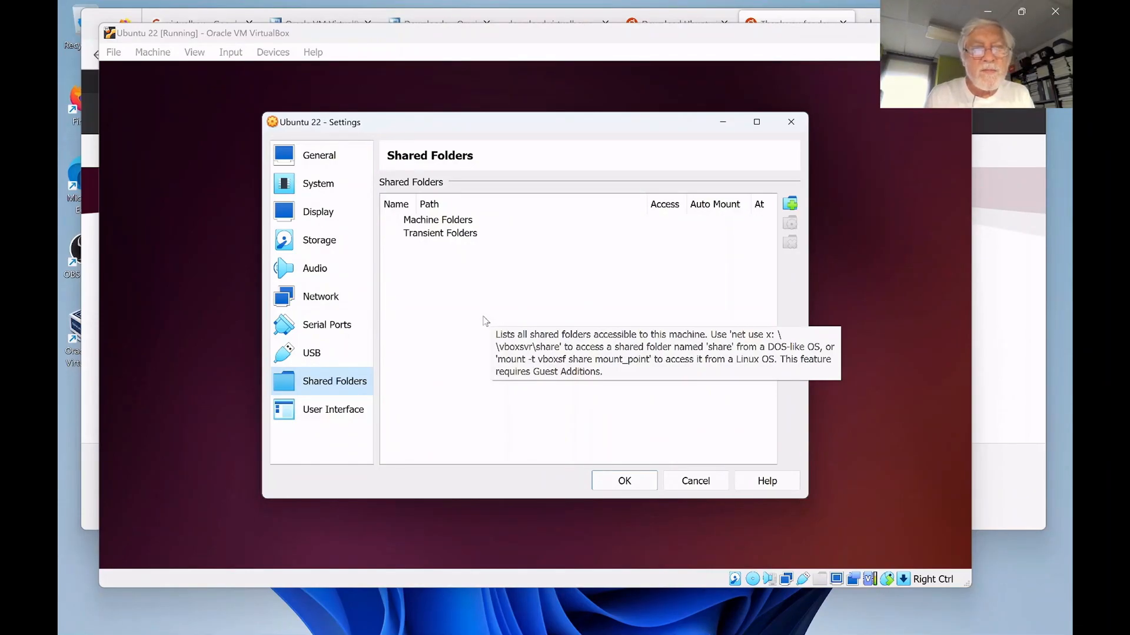
pyautogui.moveTo(251, 626)
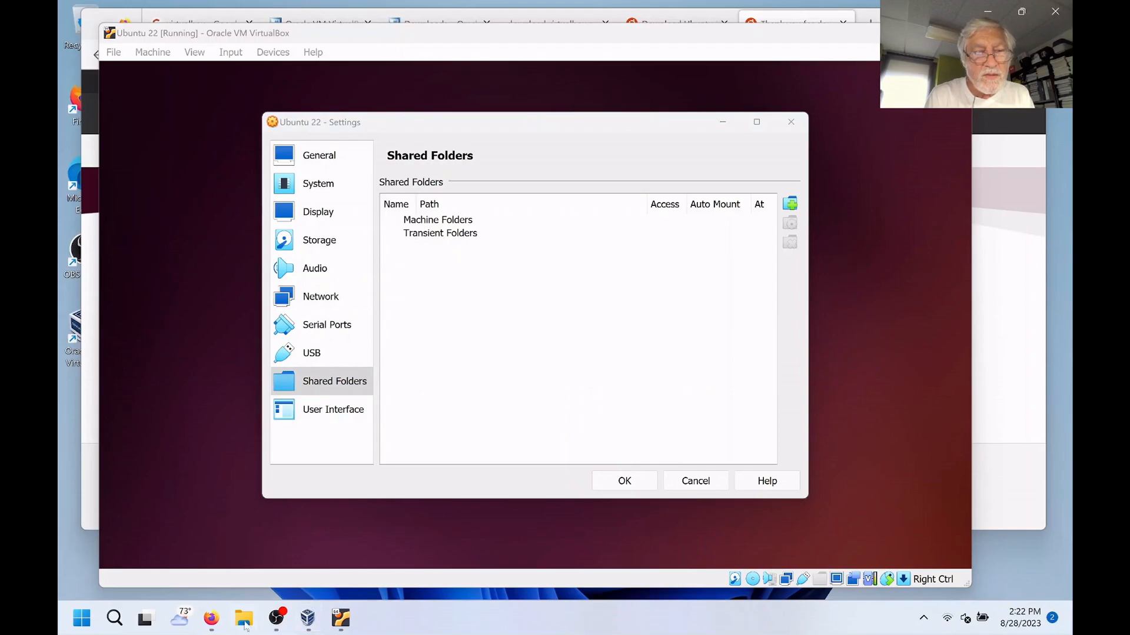
pyautogui.click(244, 619)
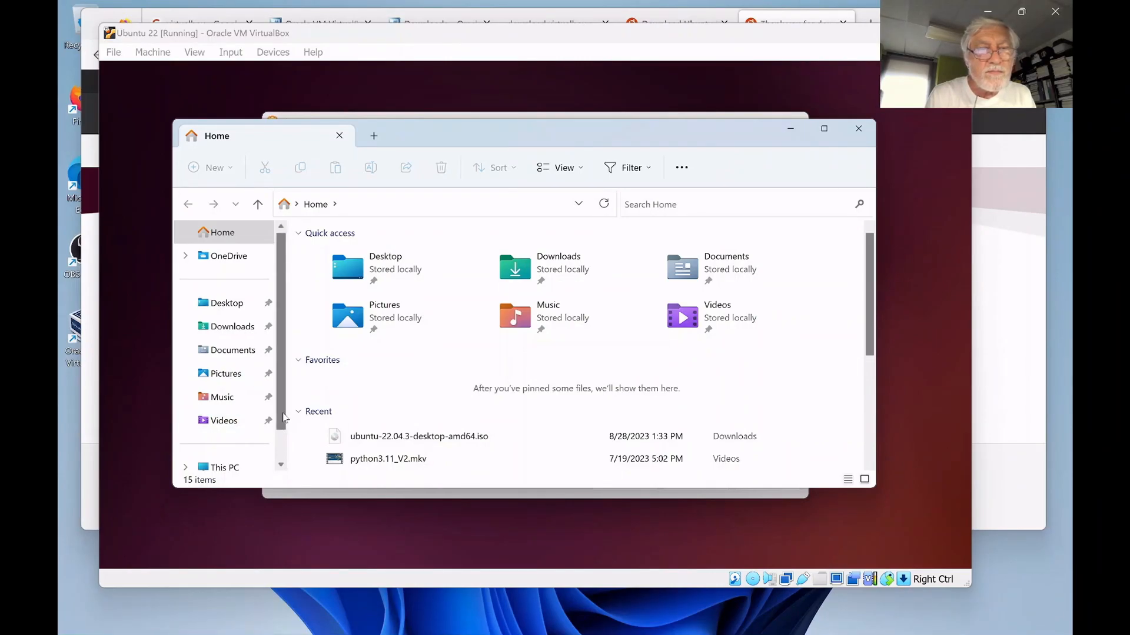
pyautogui.scroll(-2, 284, 419)
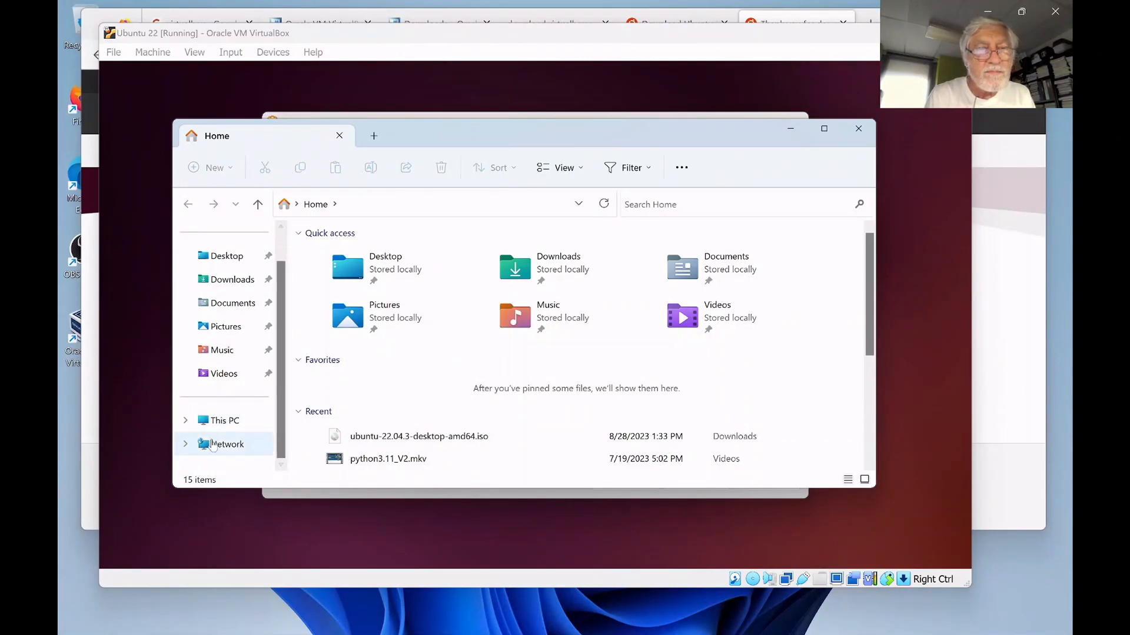
pyautogui.click(224, 421)
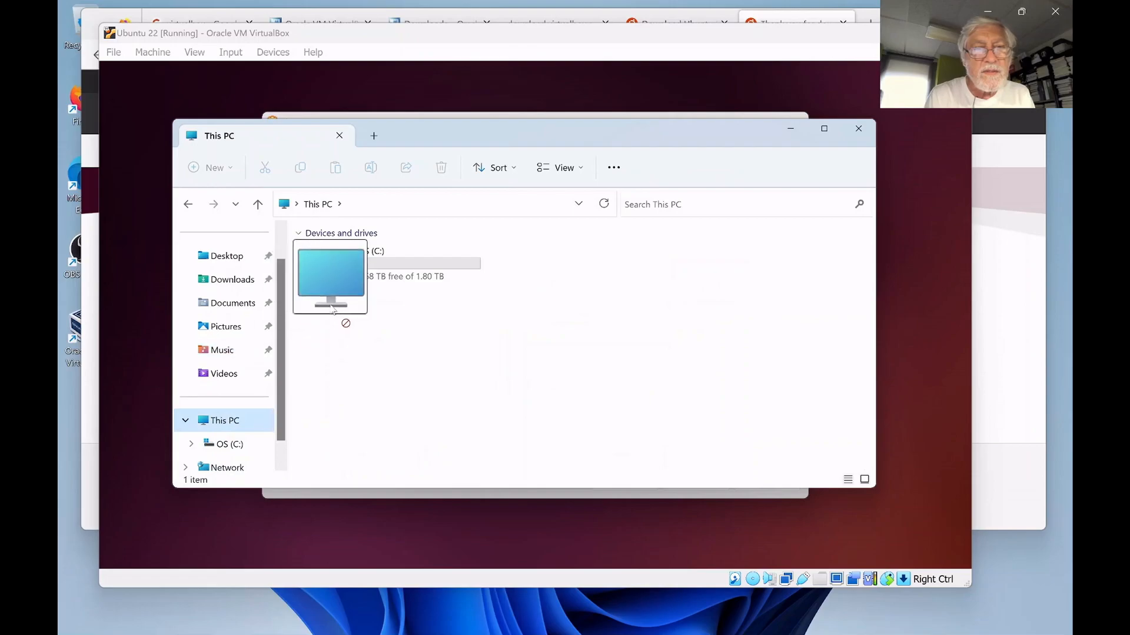
pyautogui.doubleClick(362, 265)
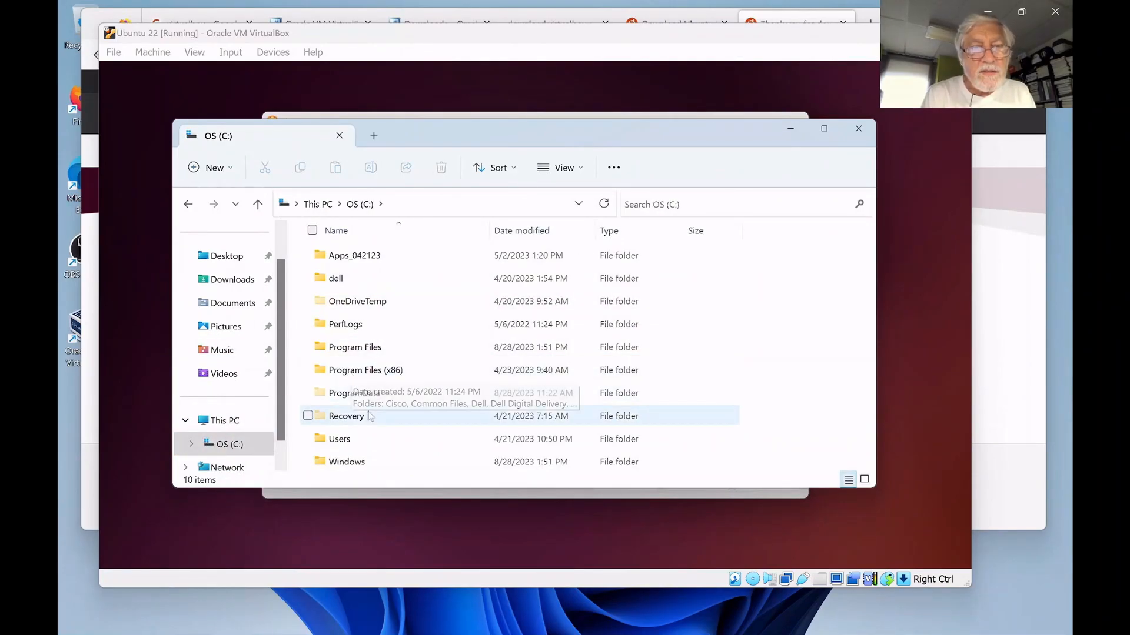
pyautogui.doubleClick(353, 438)
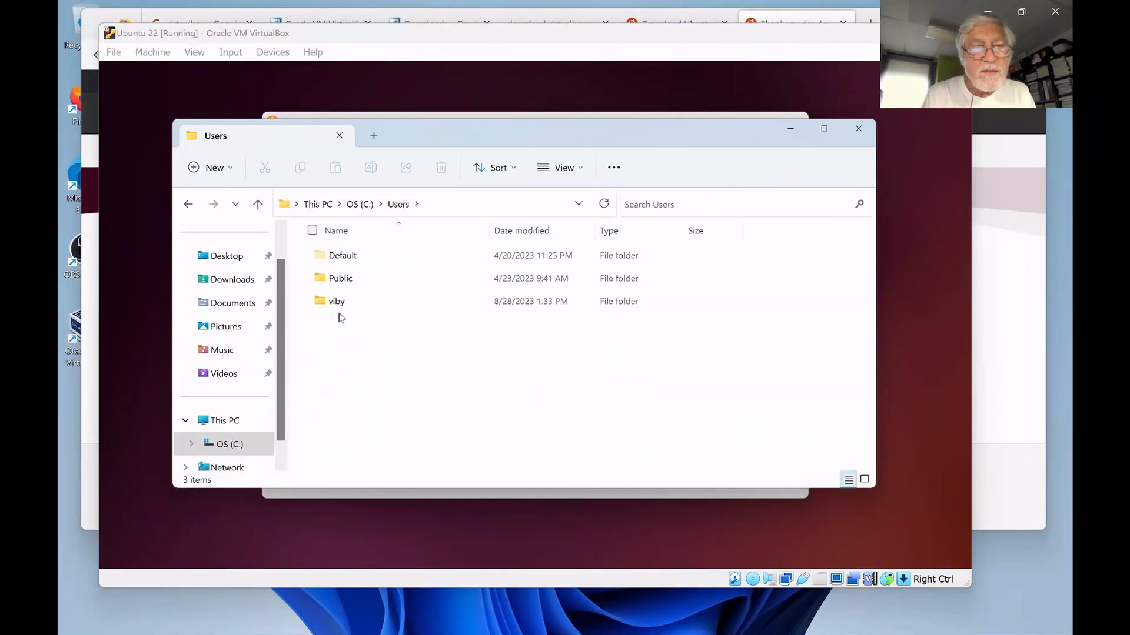
pyautogui.doubleClick(336, 302)
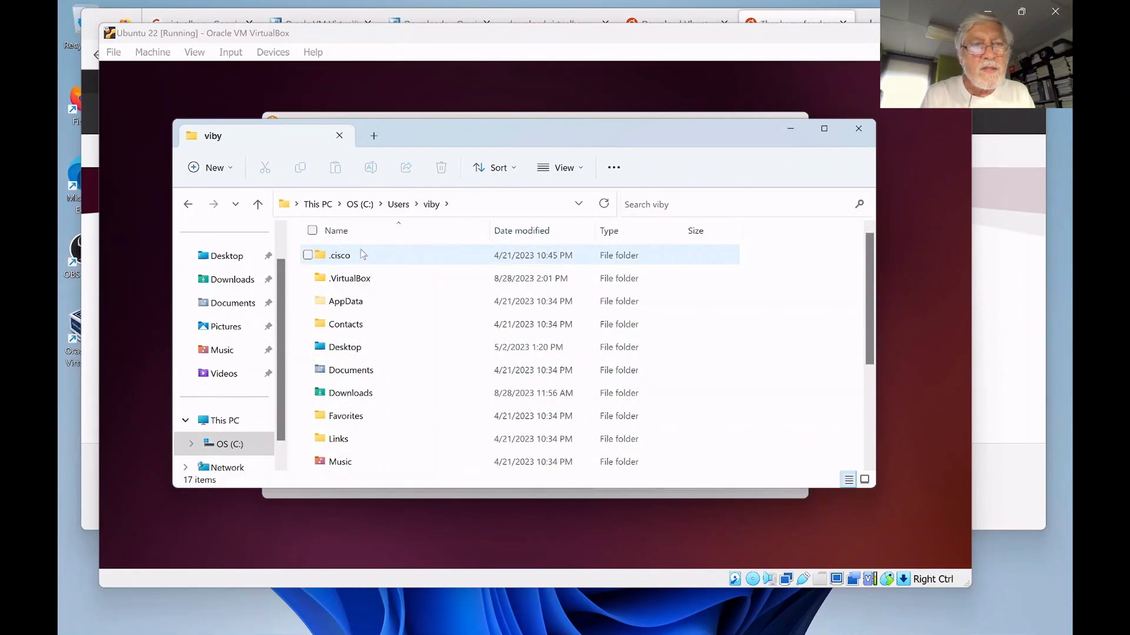
# Create a folder named SharedVBox in the user's personal folder on the Windows host
pyautogui.click(196, 170)
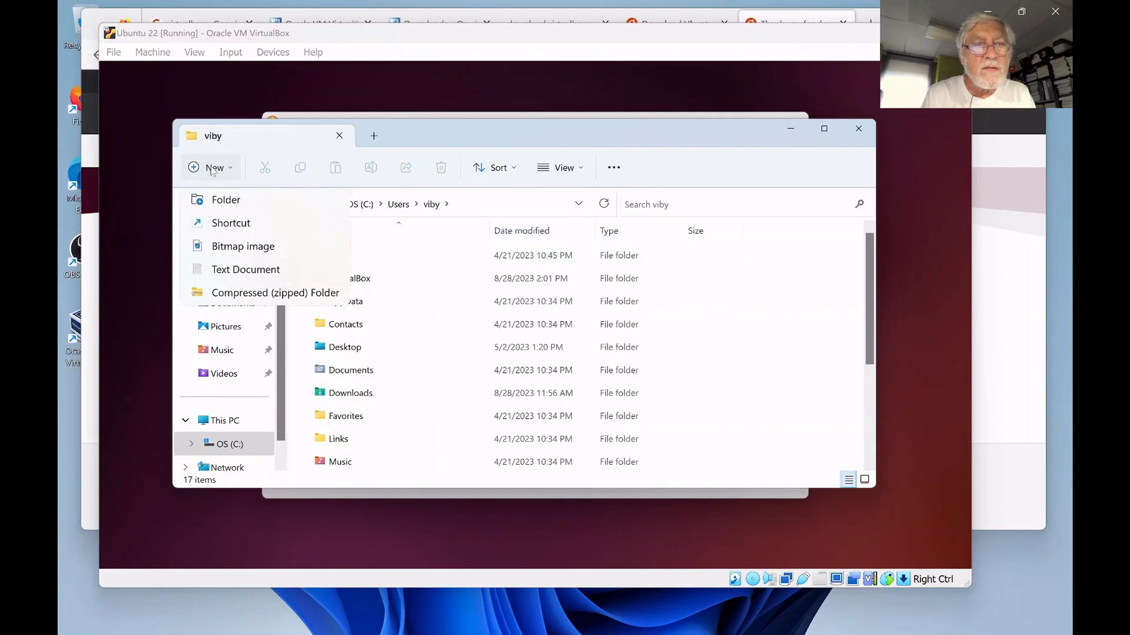
pyautogui.click(226, 202)
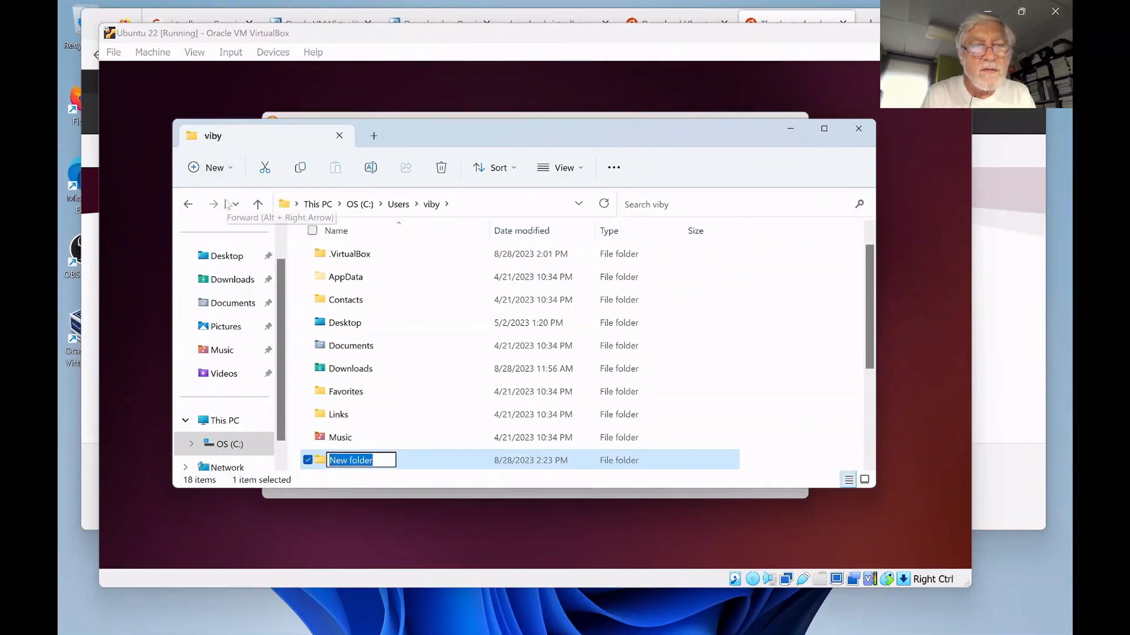
pyautogui.write('Shared')
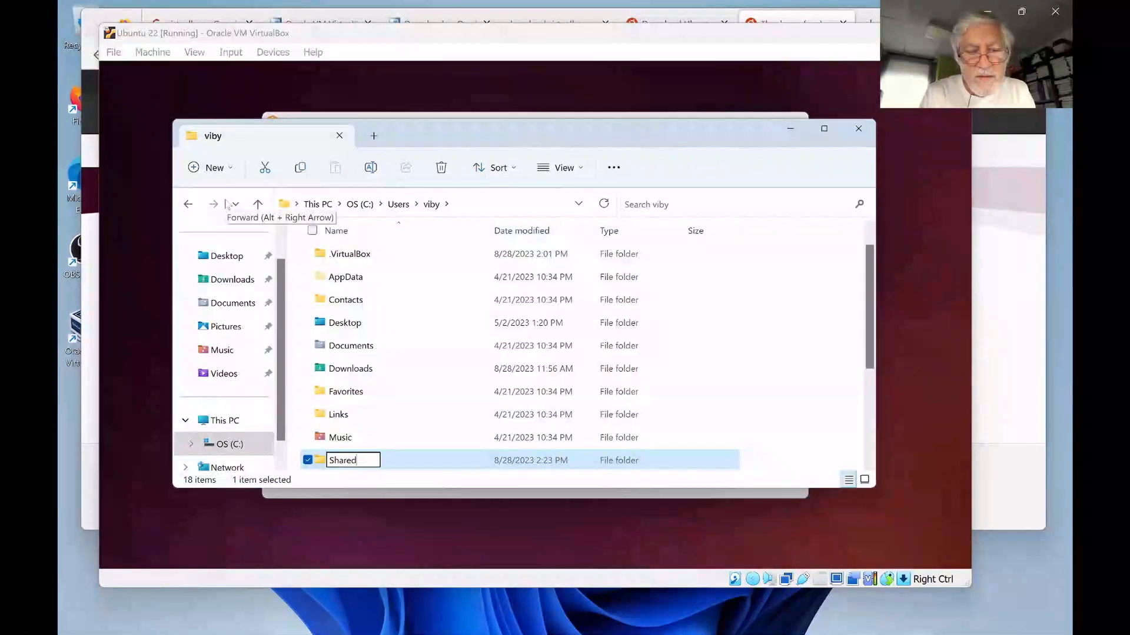
pyautogui.write('VBox')
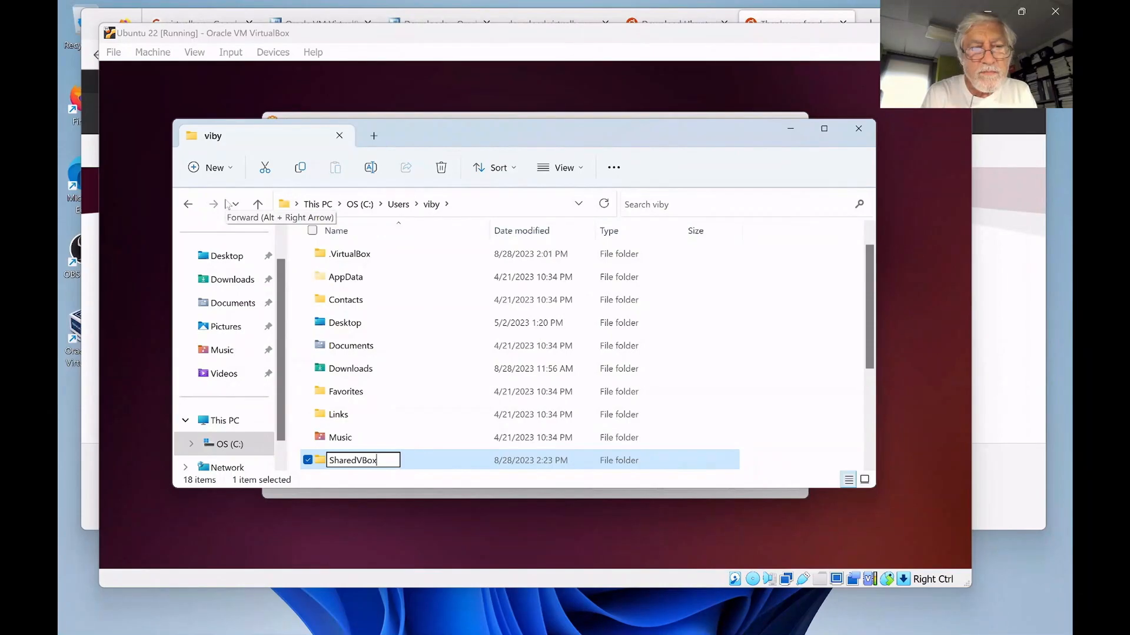
pyautogui.press('Return')
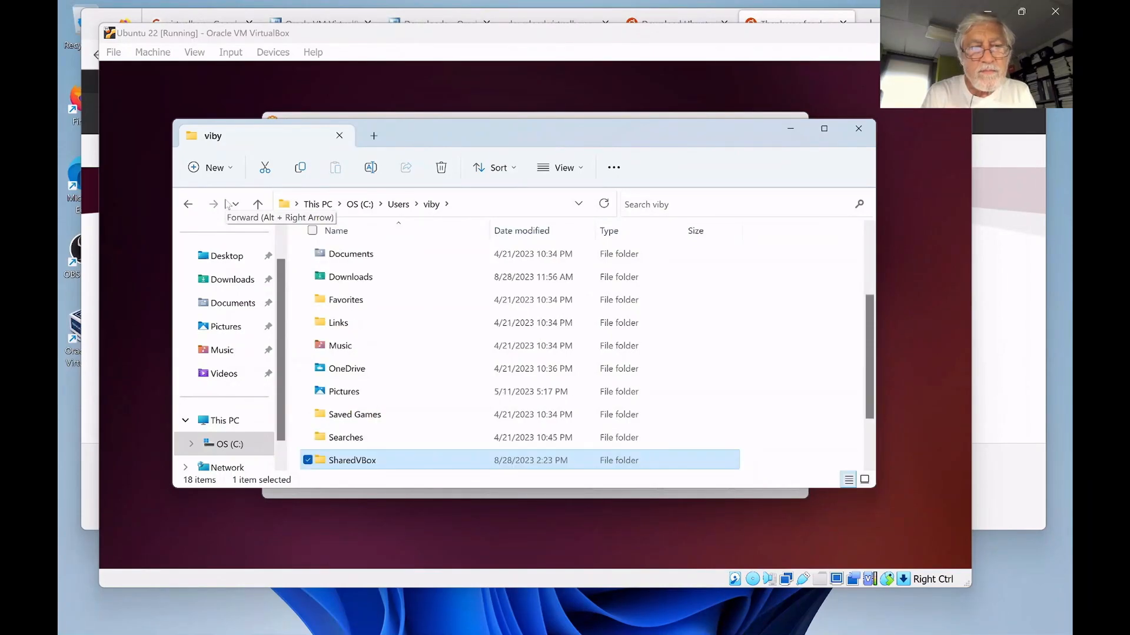
# Start adding a shared folder in the virtual machine's settings and select the host's SharedVBox folder as its folder path
pyautogui.click(369, 85)
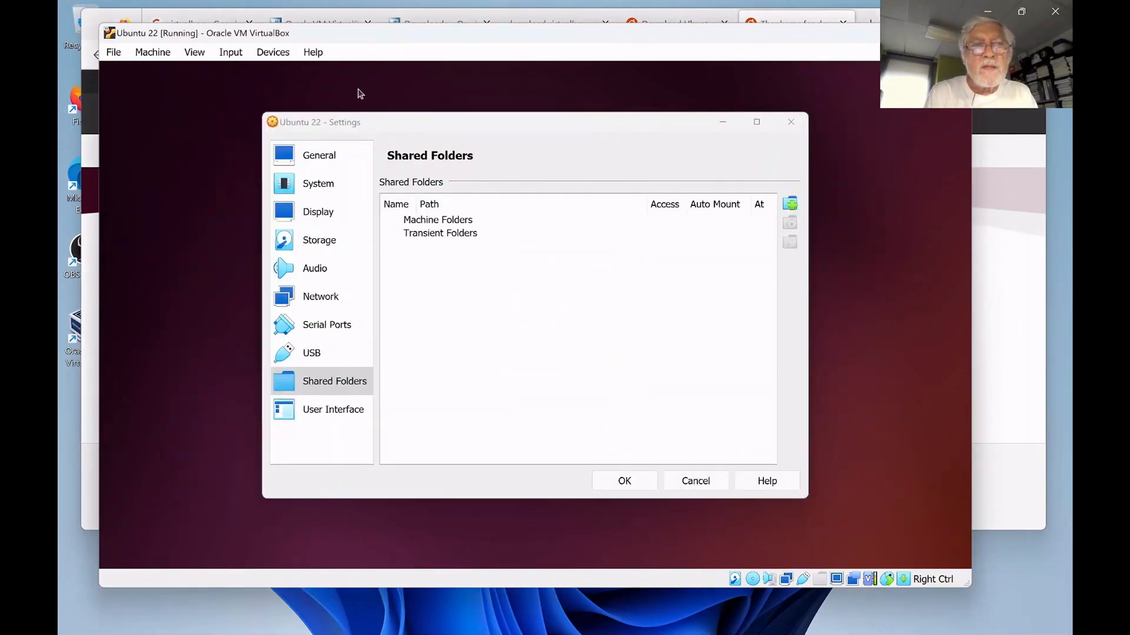
pyautogui.click(434, 224)
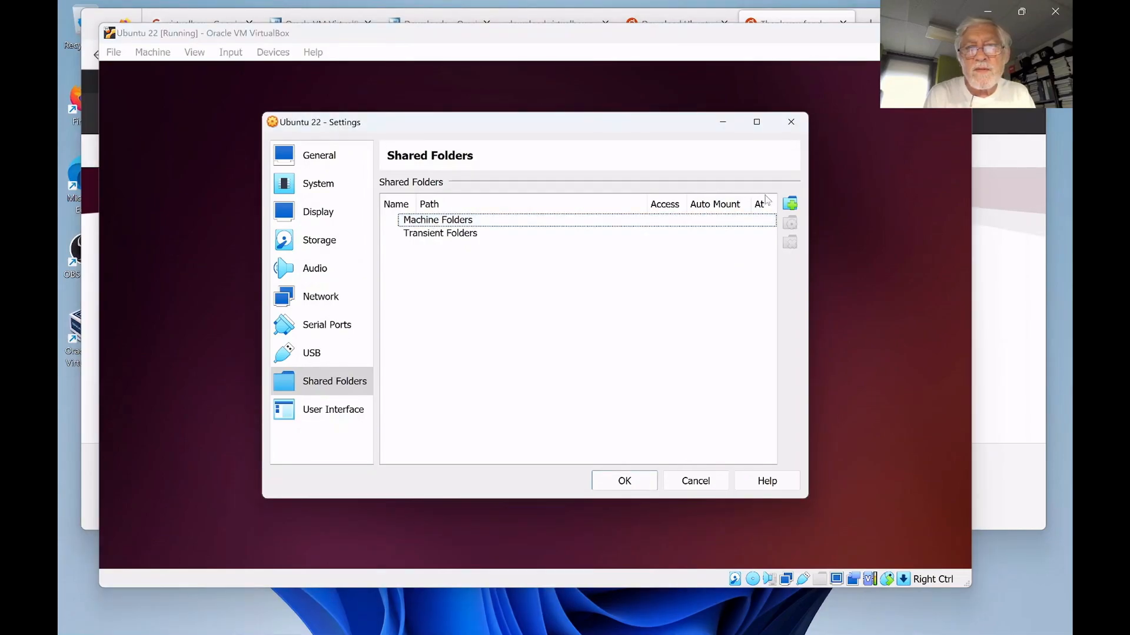
pyautogui.click(791, 205)
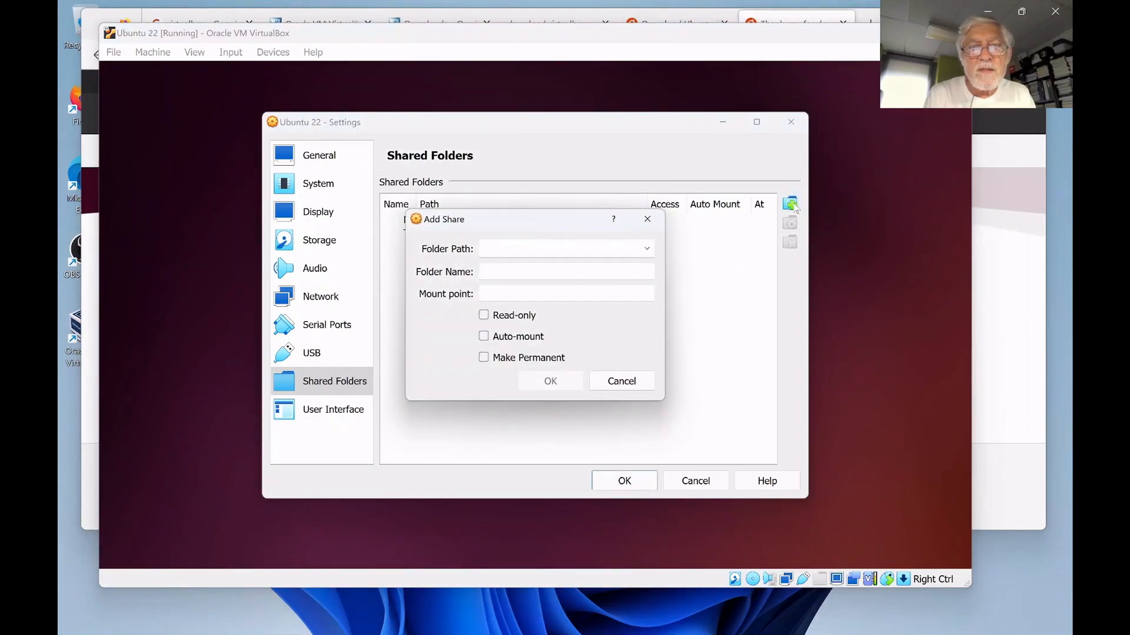
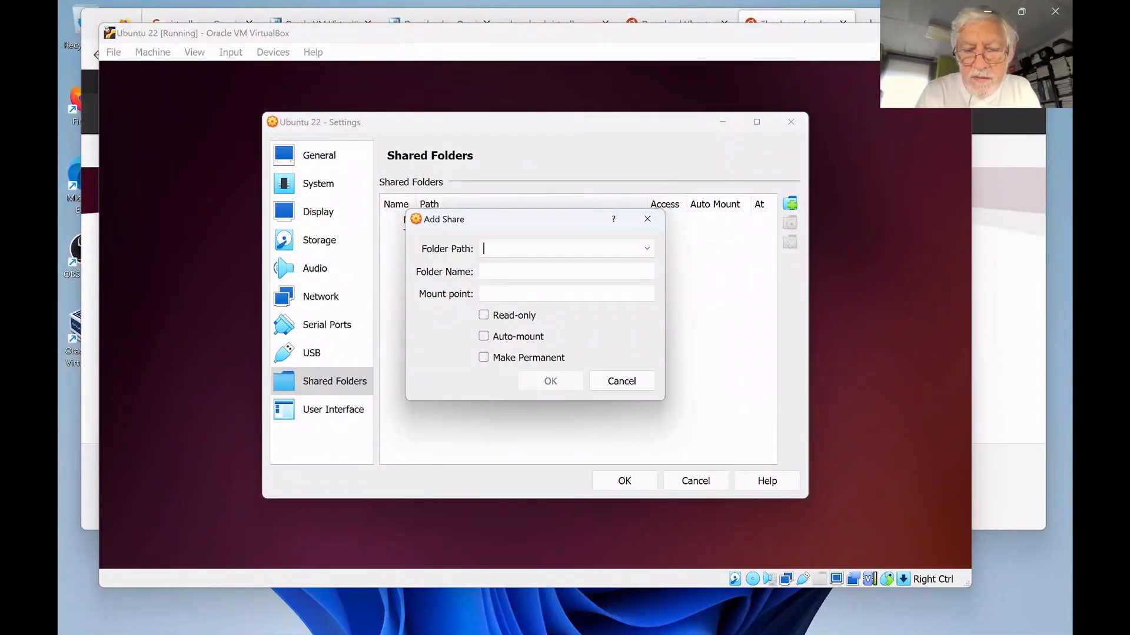
pyautogui.click(648, 248)
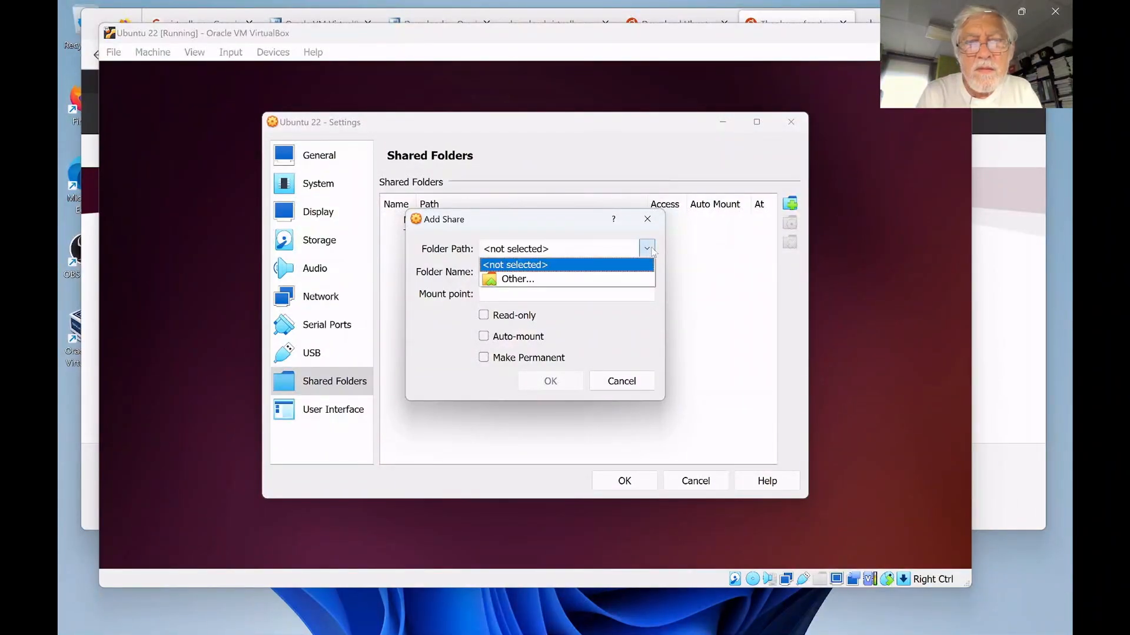
pyautogui.click(570, 279)
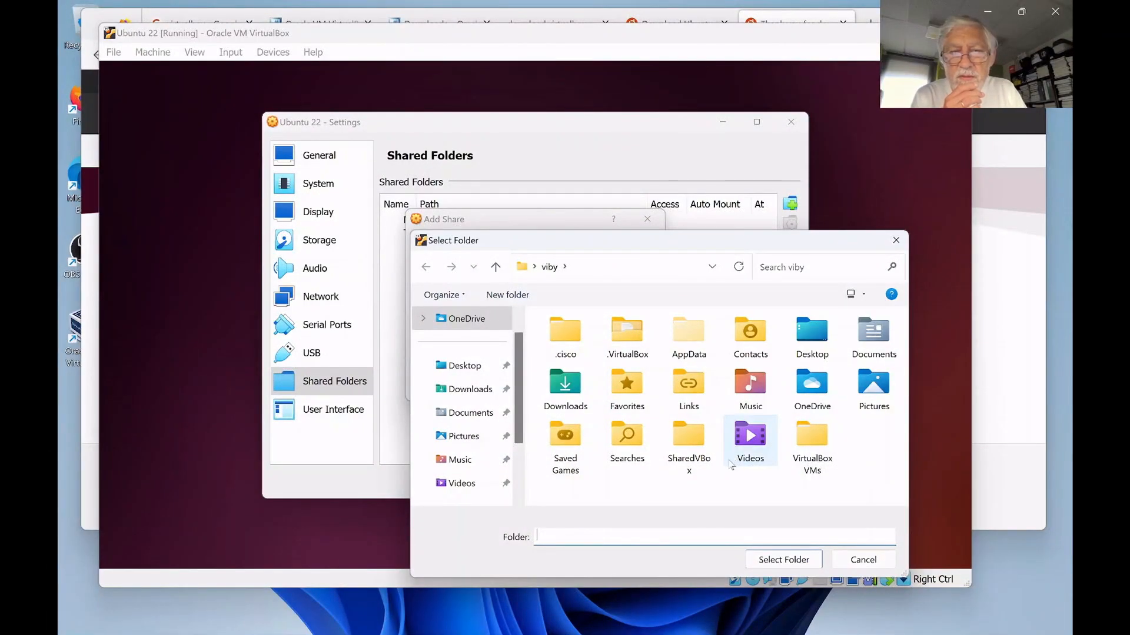
pyautogui.click(680, 435)
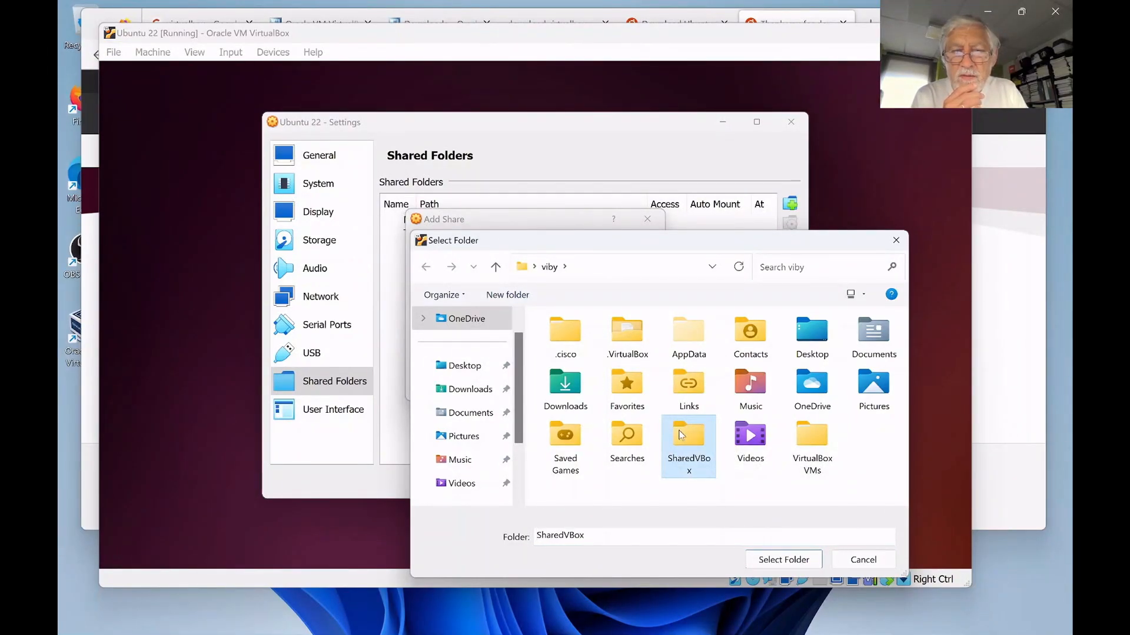
pyautogui.click(772, 557)
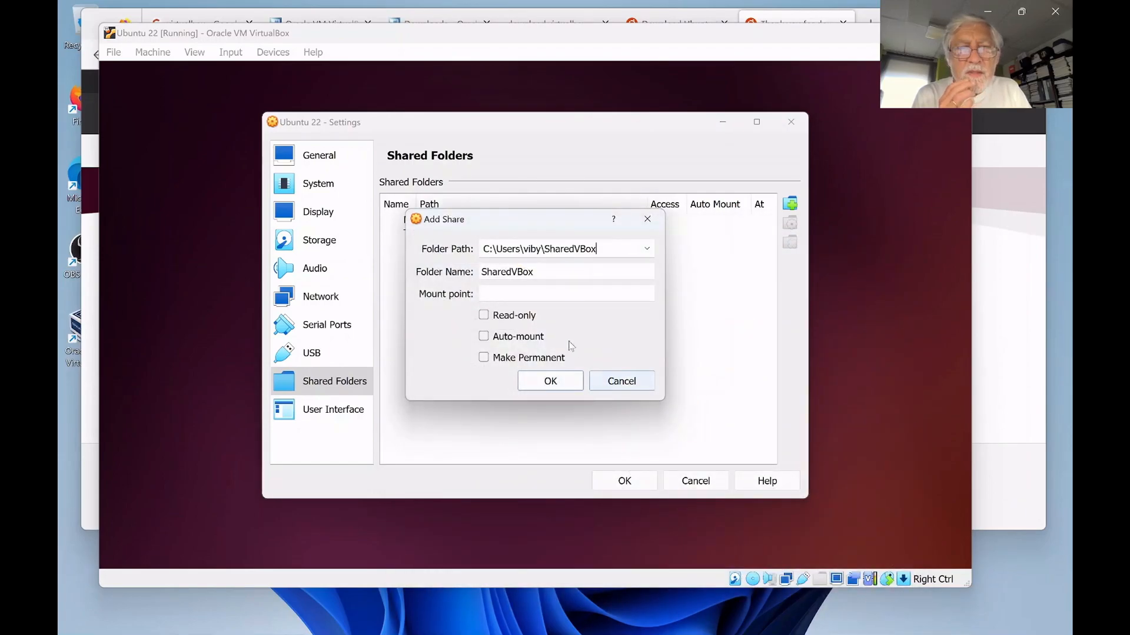
# Set the share's mount point to a SharedVBox directory inside the Ubuntu user's home directory under /home
pyautogui.click(566, 294)
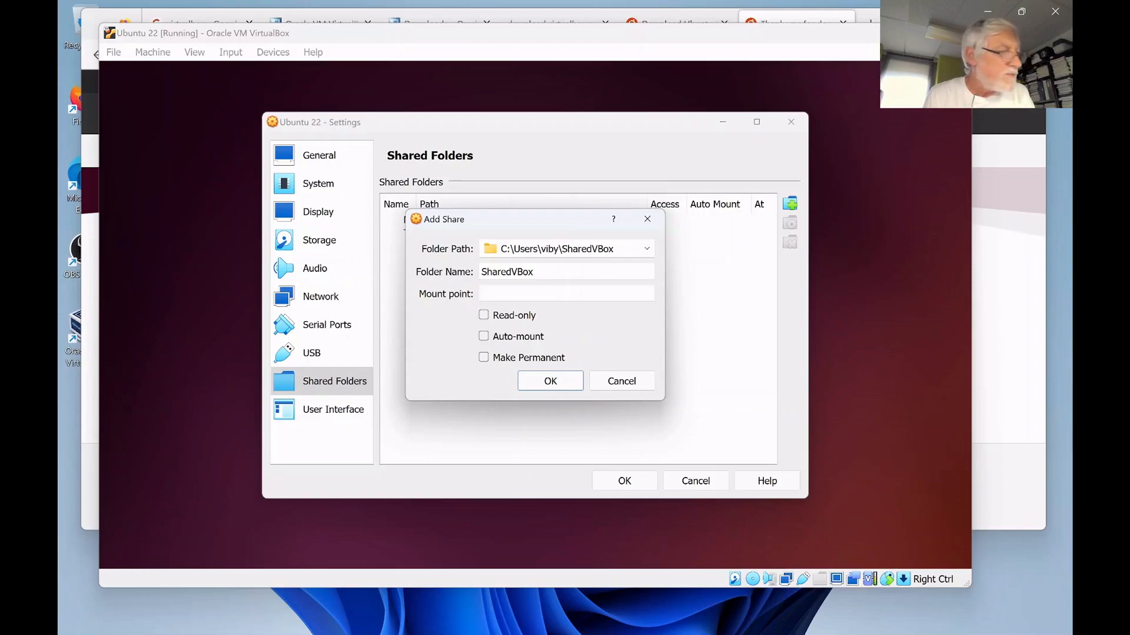
pyautogui.write('/home')
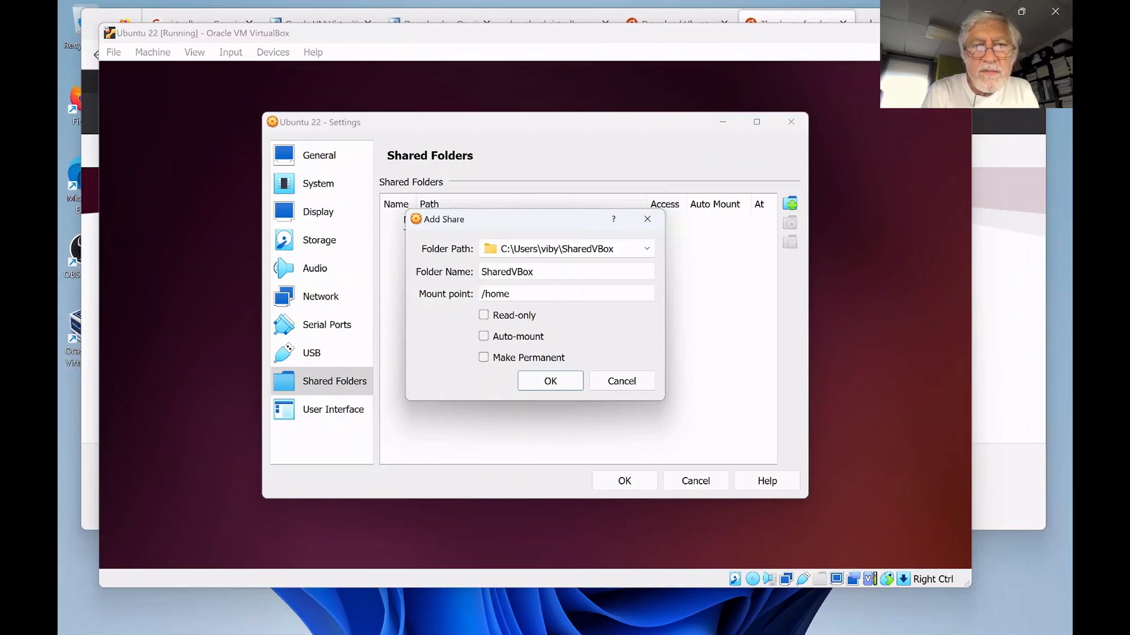
pyautogui.write('/viby')
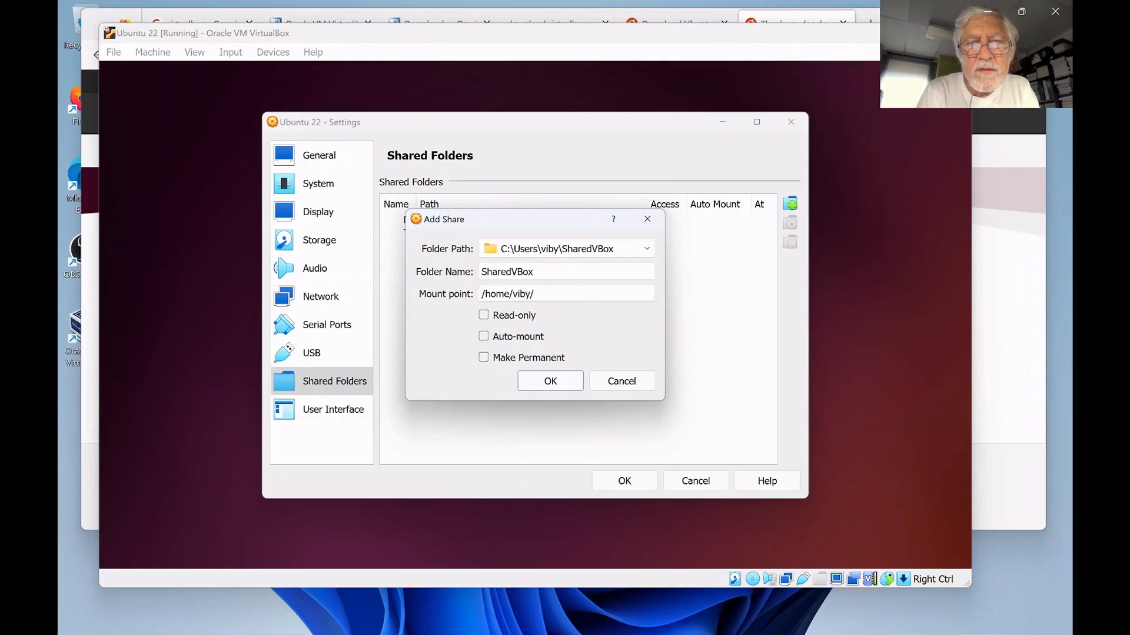
pyautogui.write('/Sh')
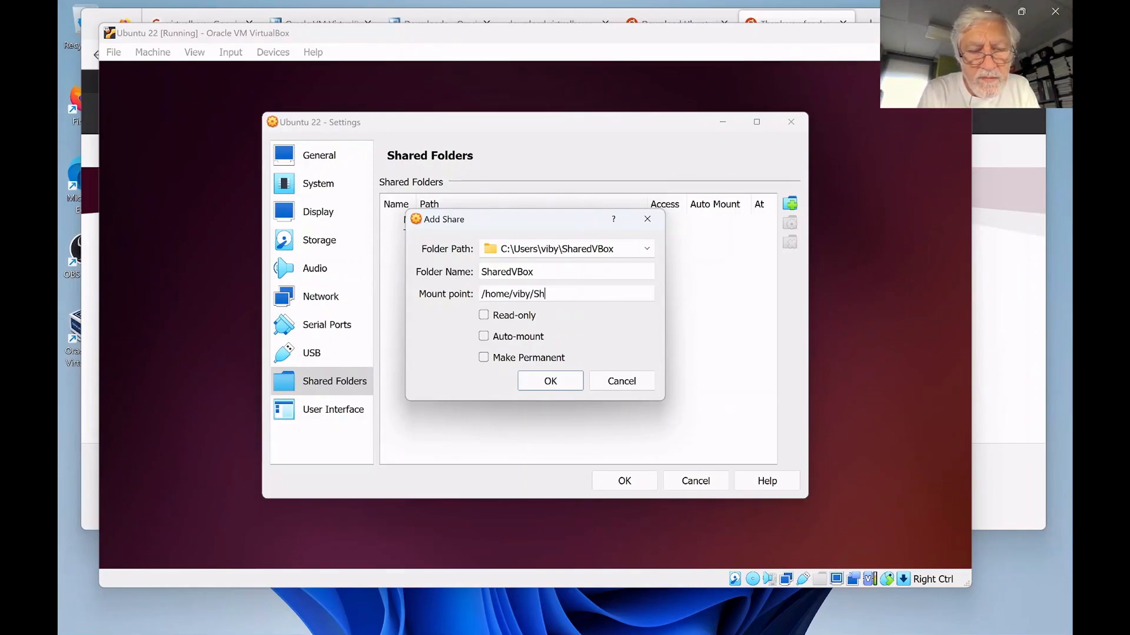
pyautogui.write('ared')
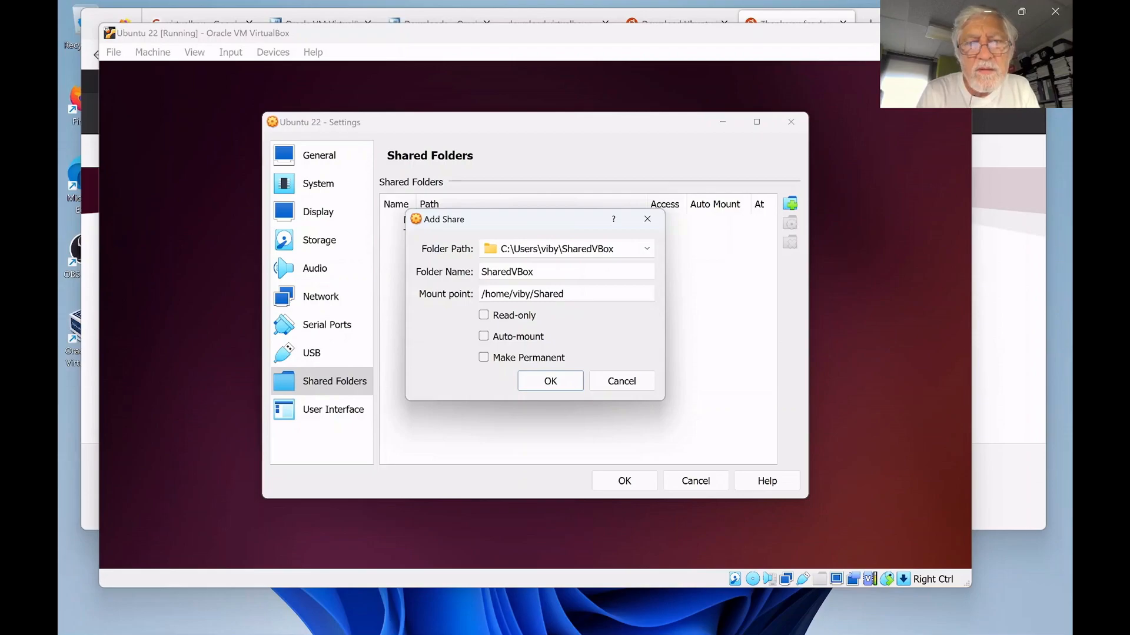
pyautogui.write('VBox')
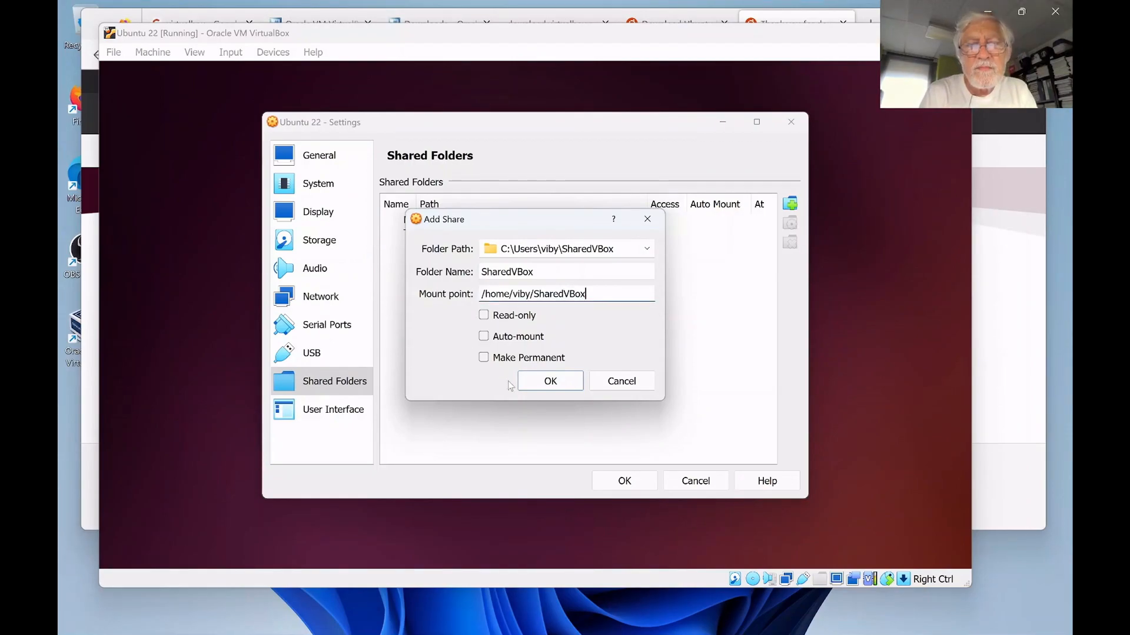
# Make the SharedVBox share permanent, add it to the machine folders, and save the virtual machine's settings
pyautogui.click(483, 358)
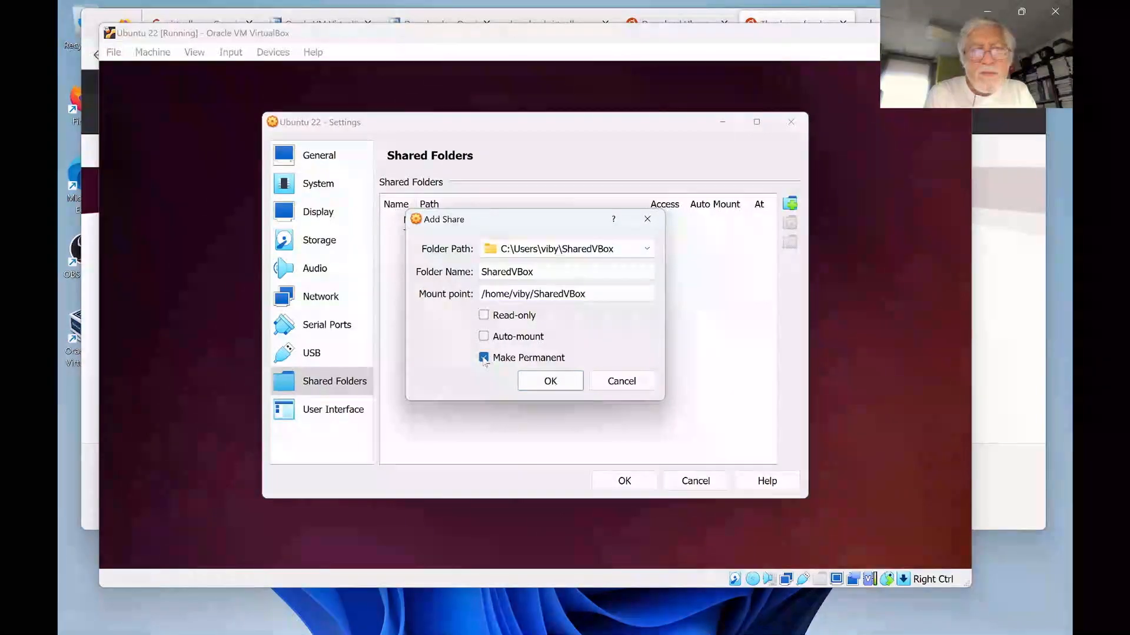
pyautogui.click(545, 383)
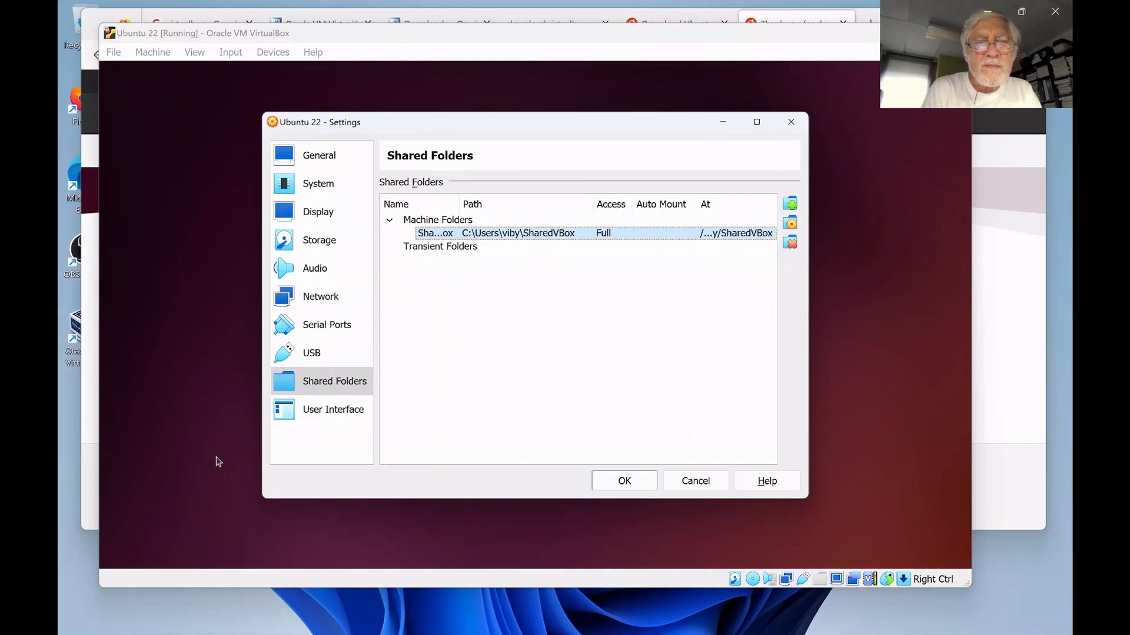
pyautogui.click(192, 361)
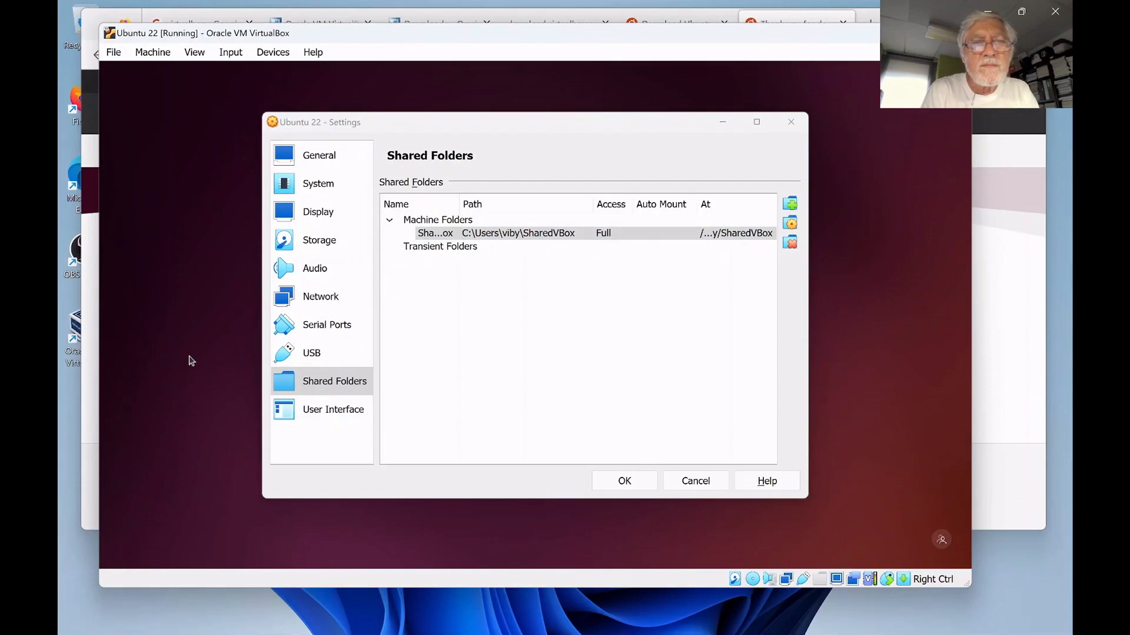
pyautogui.click(621, 487)
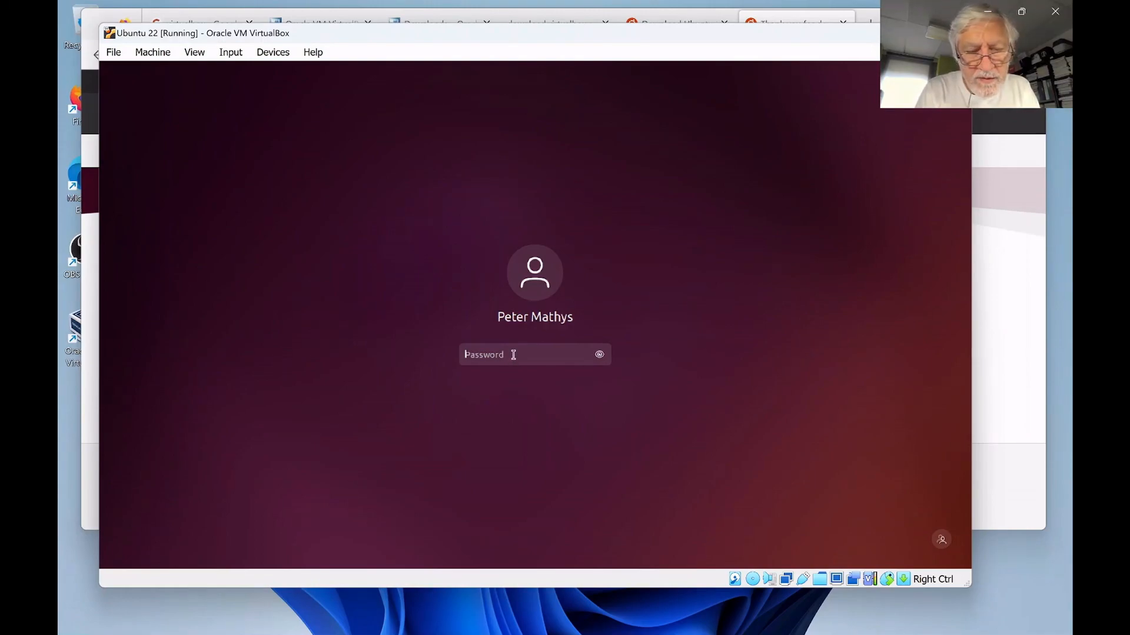
# Unlock the Ubuntu session by entering the account password
pyautogui.write('****')
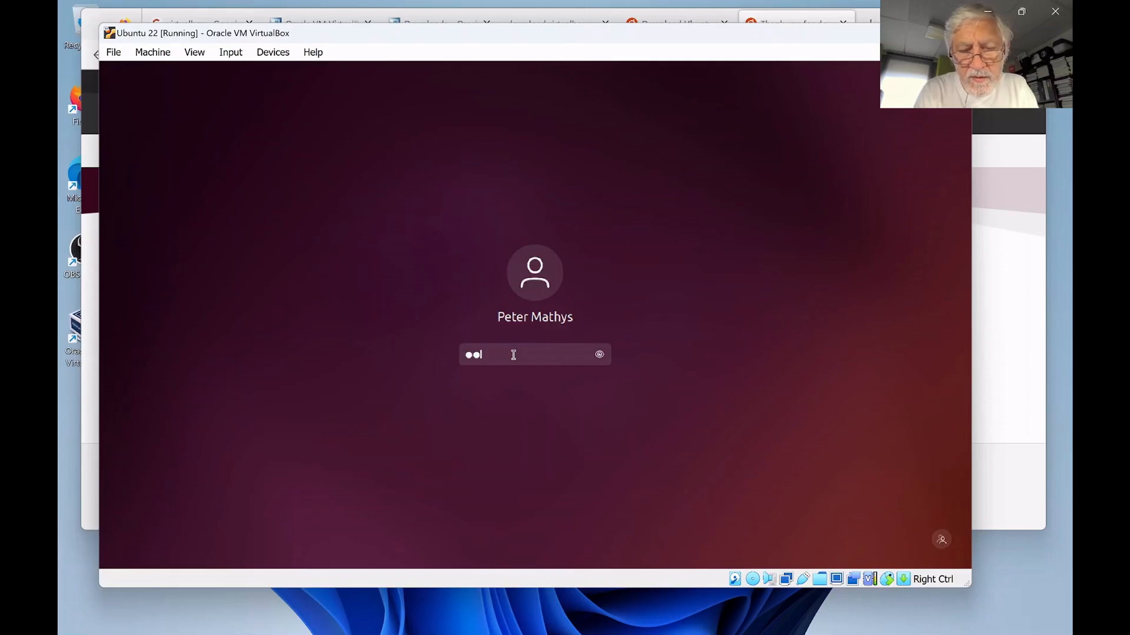
pyautogui.write('******')
pyautogui.press('Return')
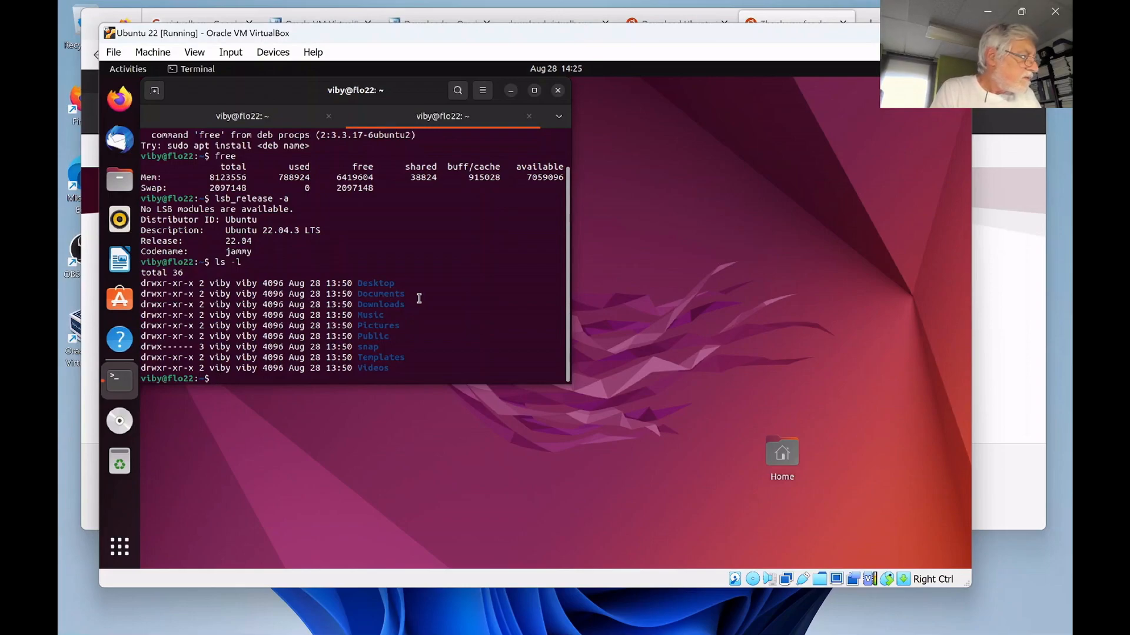
# Run "sudo usermod" in the terminal, authenticating with the account password, to show the command's options
pyautogui.write('sudo usermod')
pyautogui.press('Return')
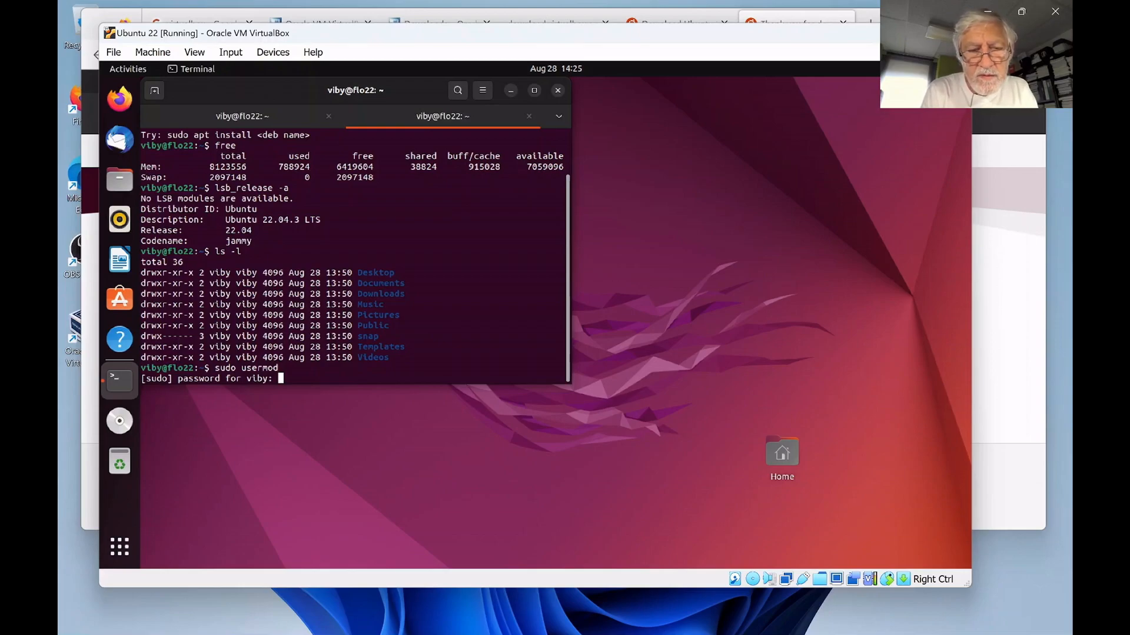
pyautogui.press('Return')
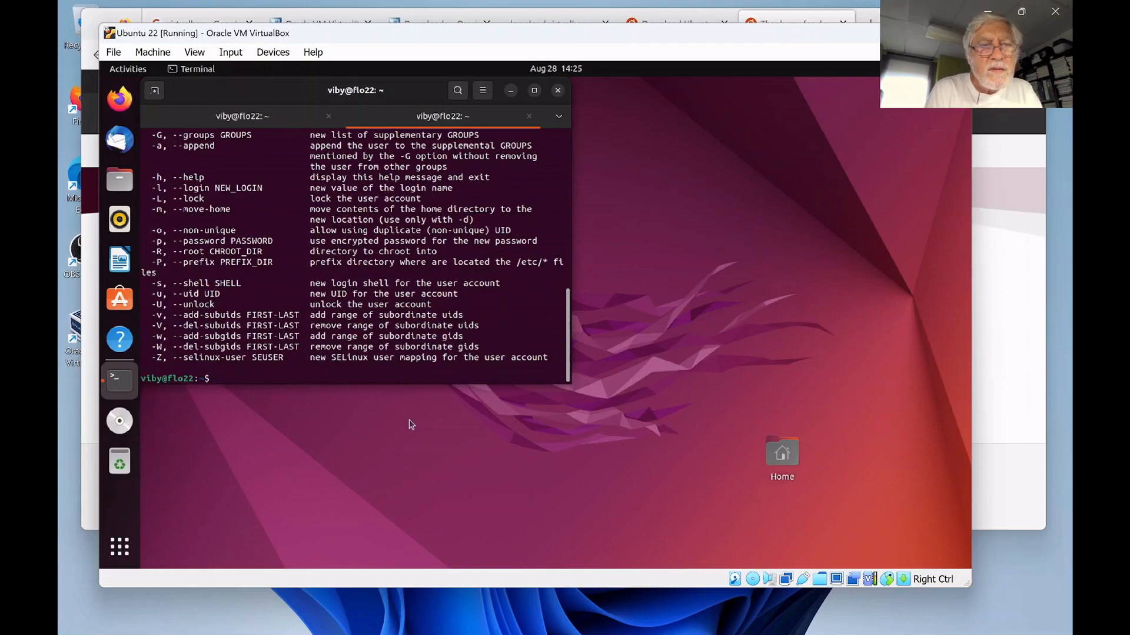
# Return to the Ubuntu terminal and run "groups" to list the current user's group memberships
pyautogui.moveTo(438, 632)
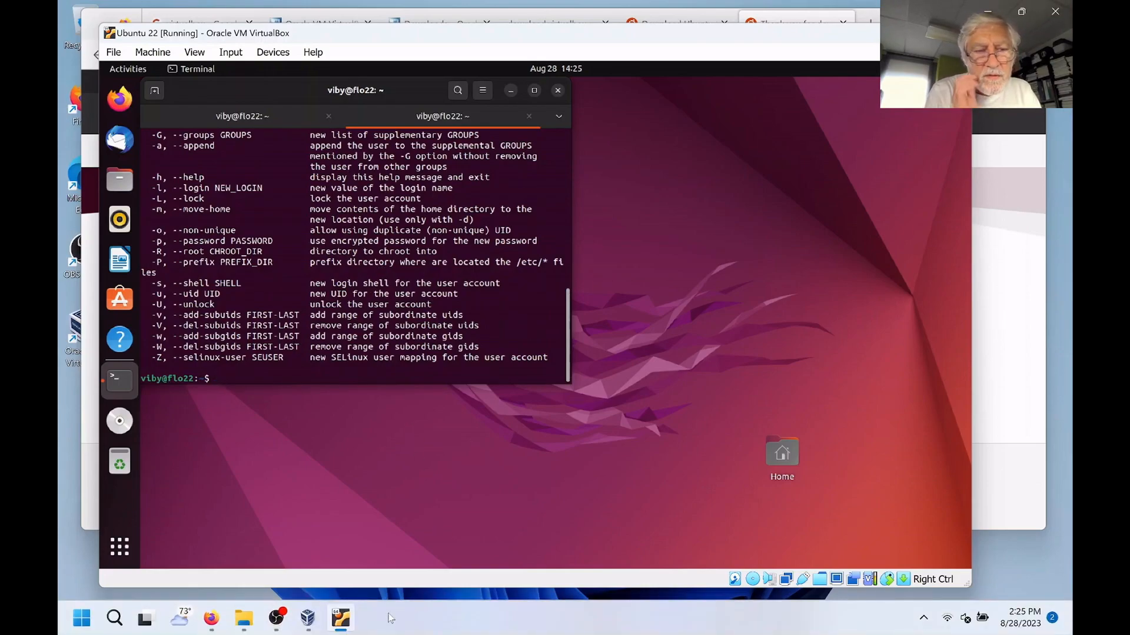
pyautogui.click(282, 618)
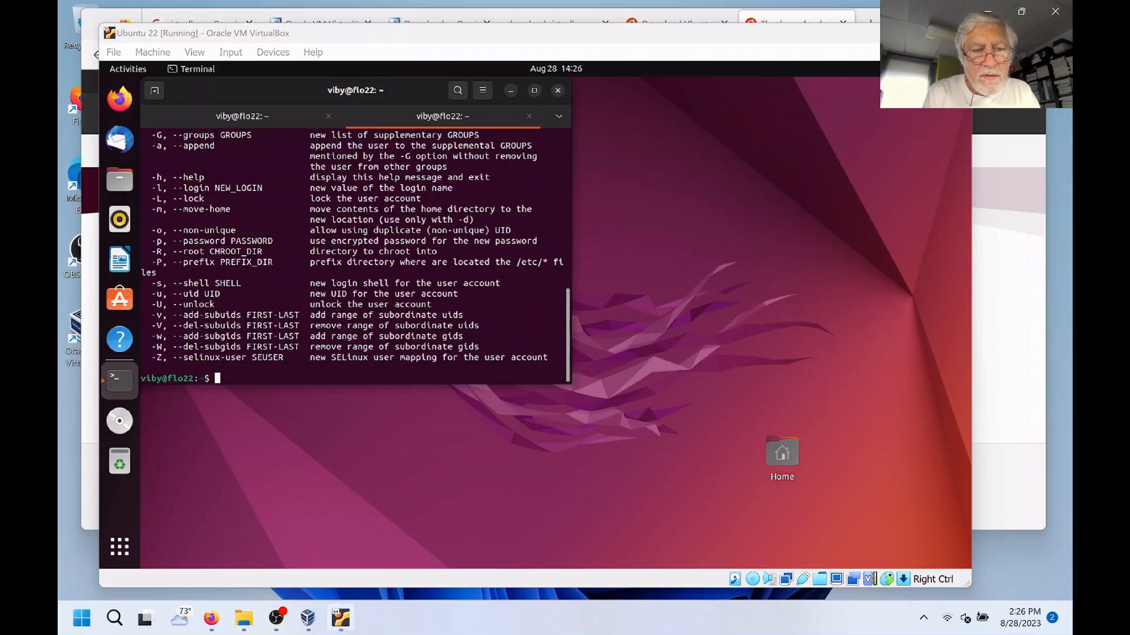
pyautogui.click(341, 618)
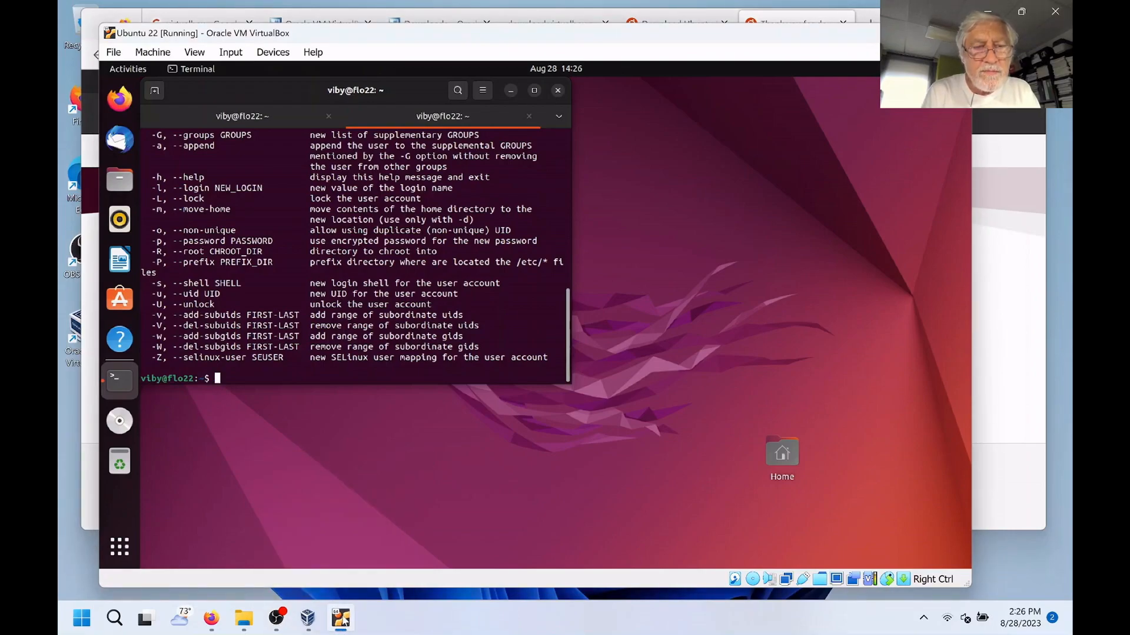
pyautogui.write('groups')
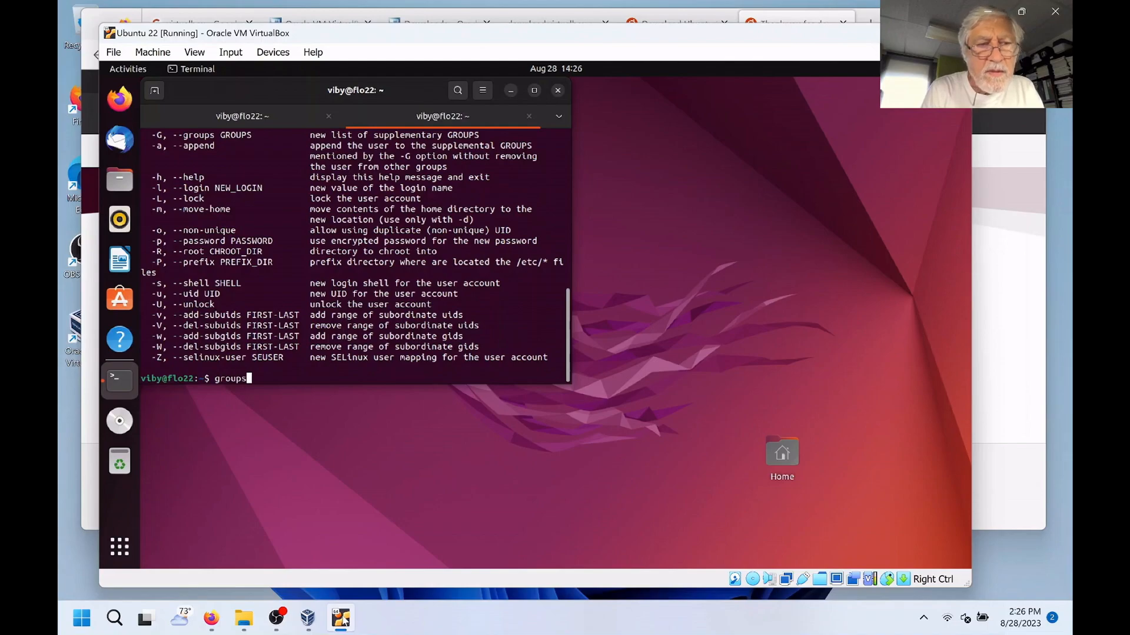
pyautogui.press('Return')
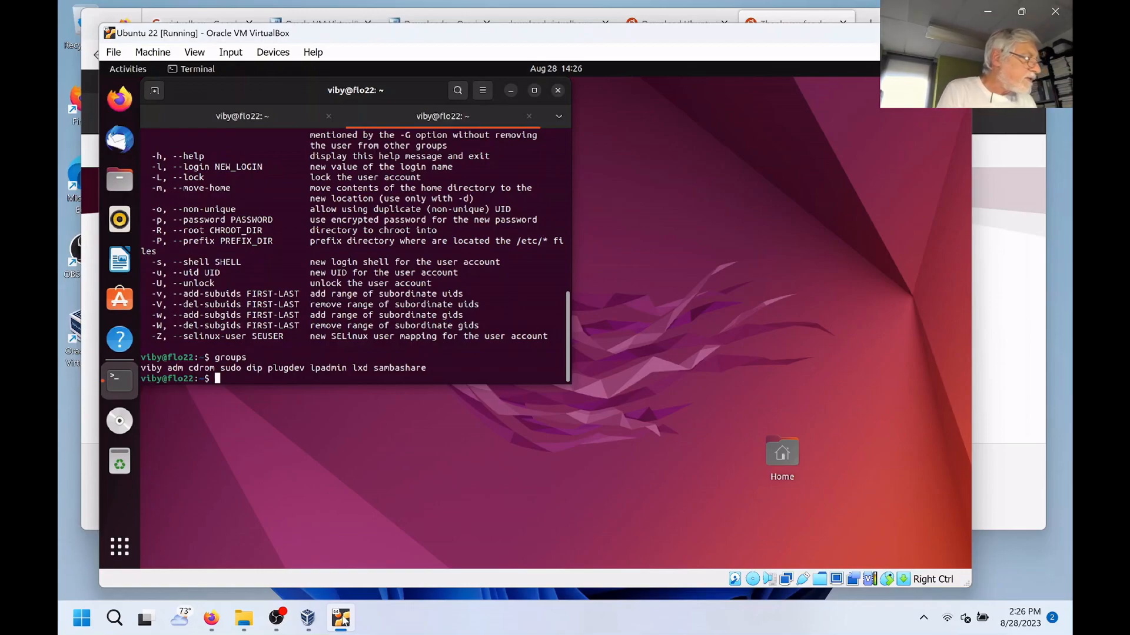
# Add the current user to the vboxsf group with "sudo usermod -a -G vboxsf", and list the group memberships with "groups"
pyautogui.write('sudo usermod -a -G')
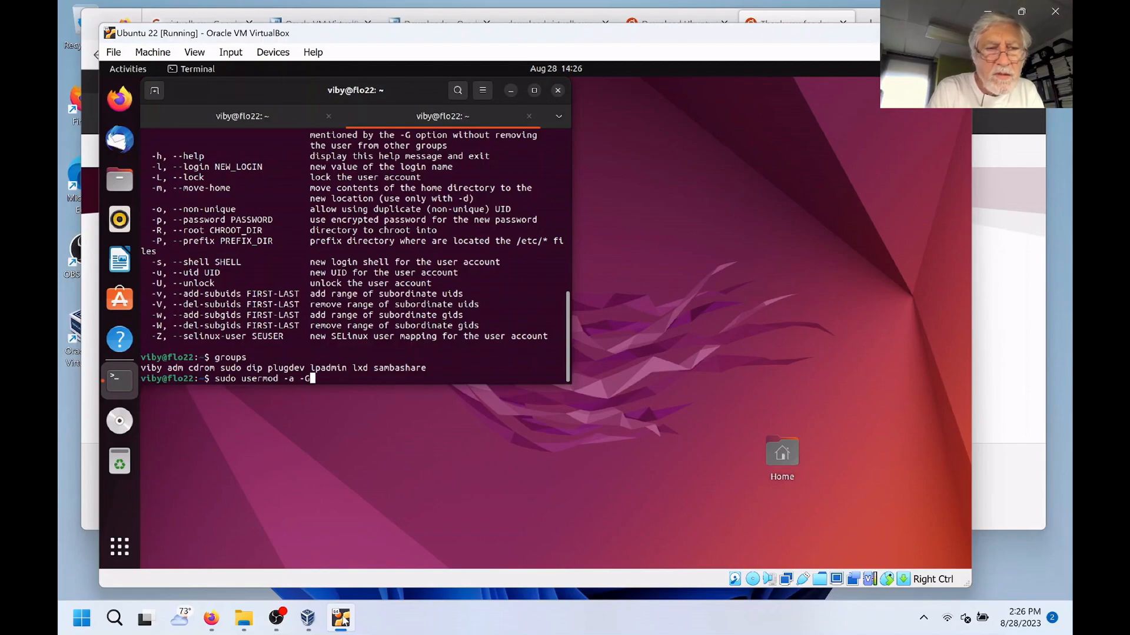
pyautogui.write(' vb')
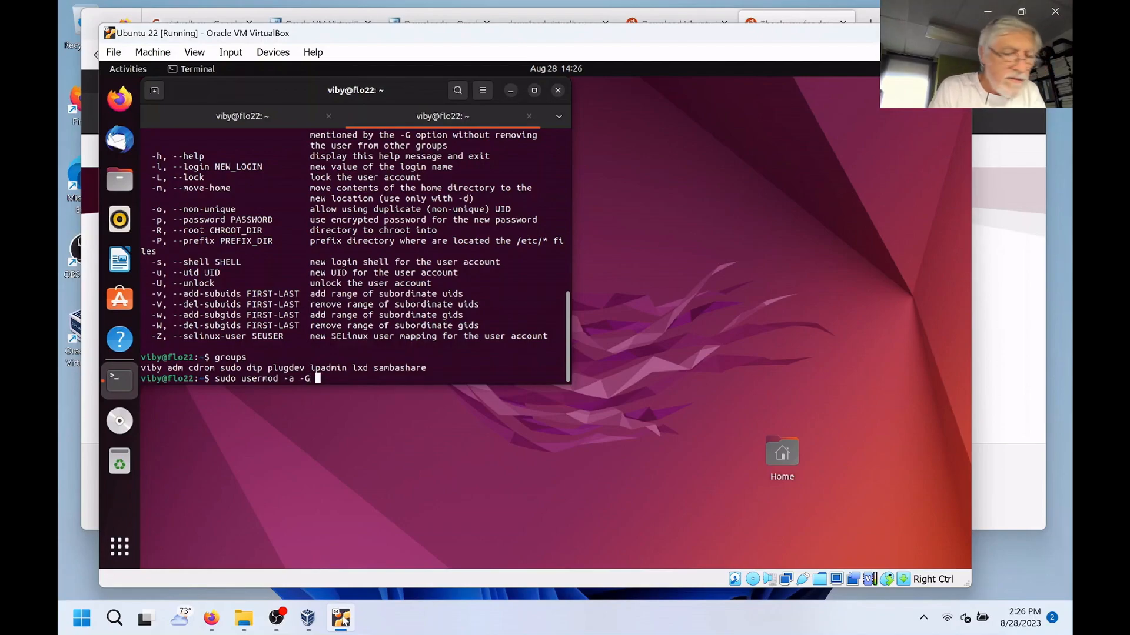
pyautogui.write('o')
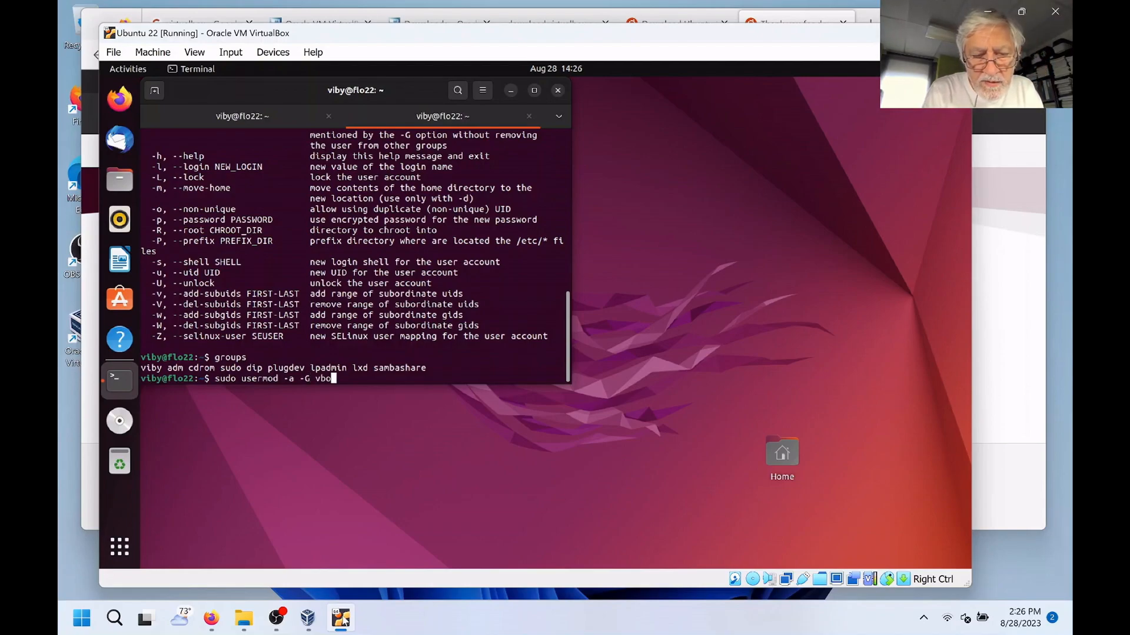
pyautogui.write('xsf viby')
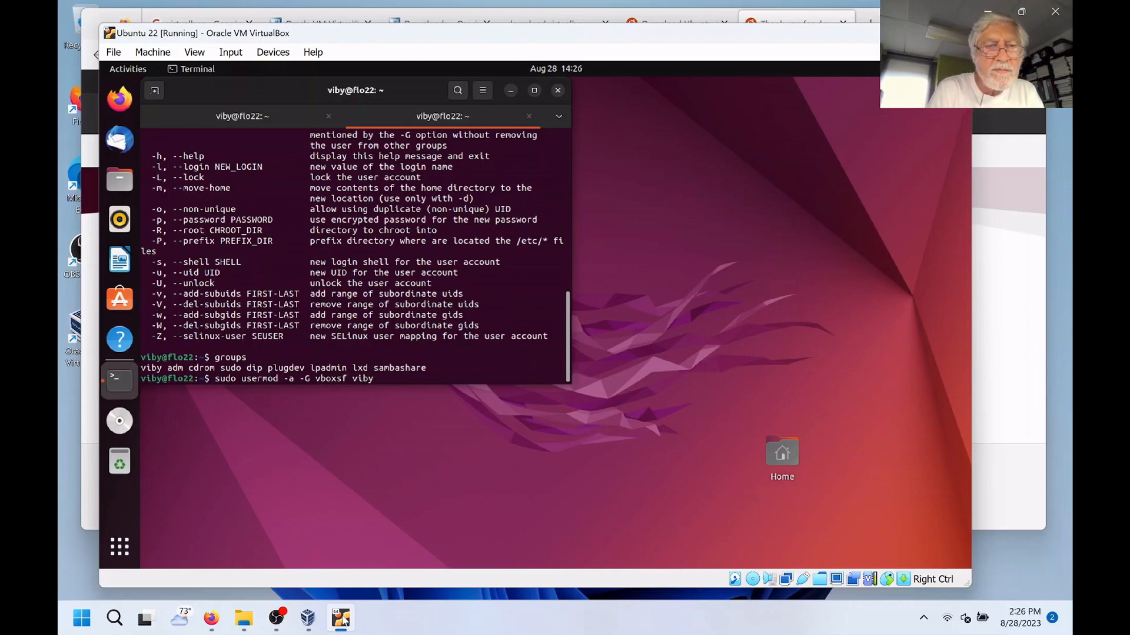
pyautogui.press('Return')
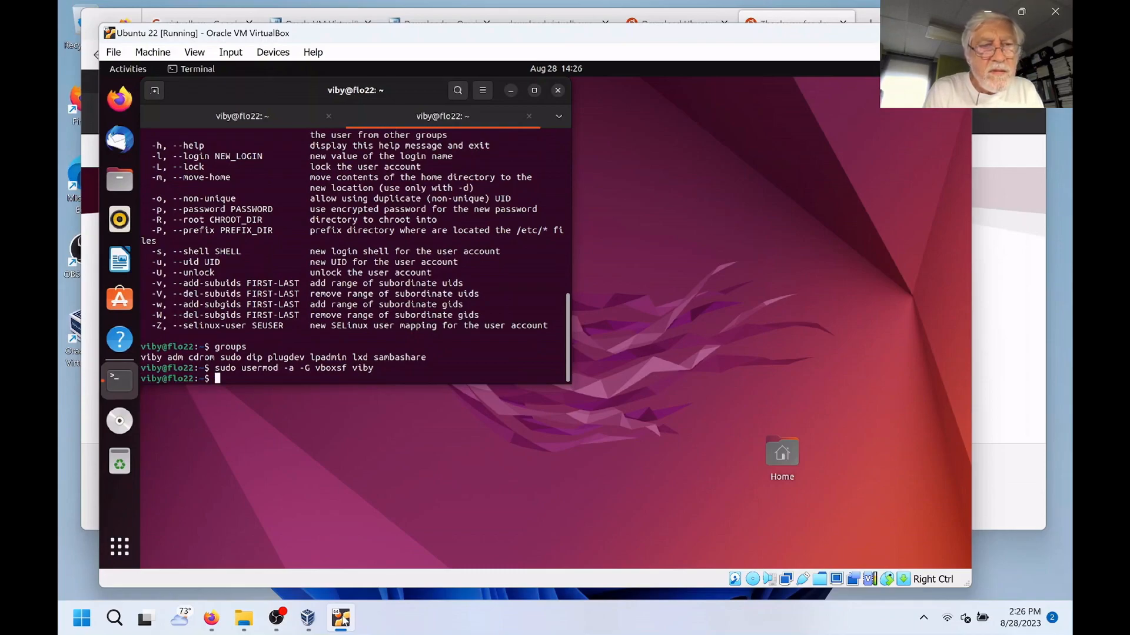
pyautogui.write('groups')
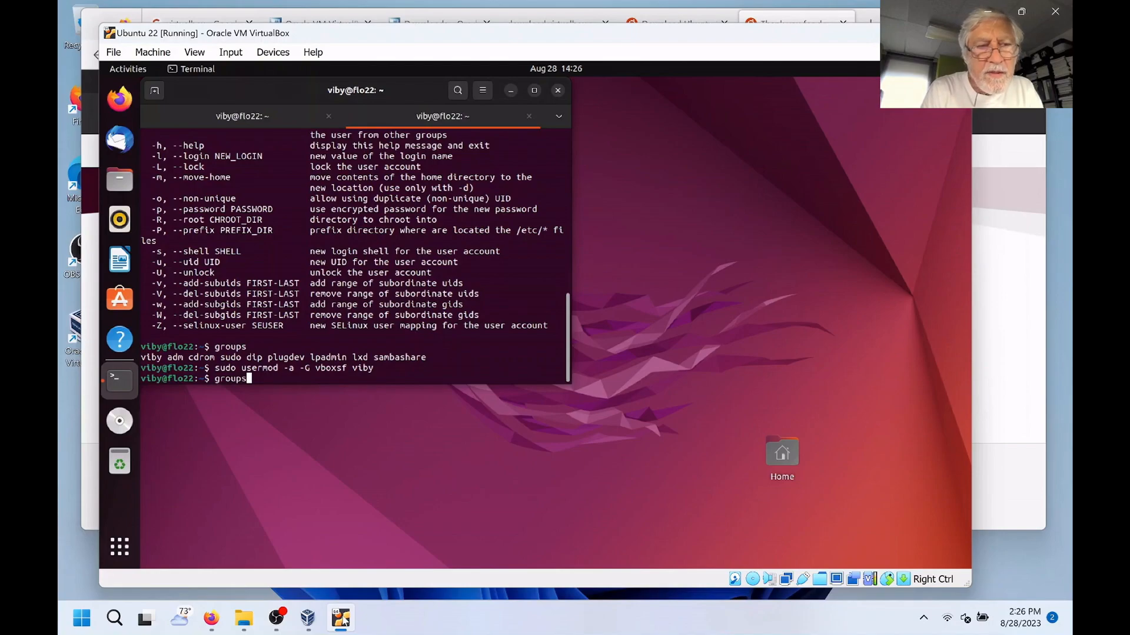
pyautogui.press('Return')
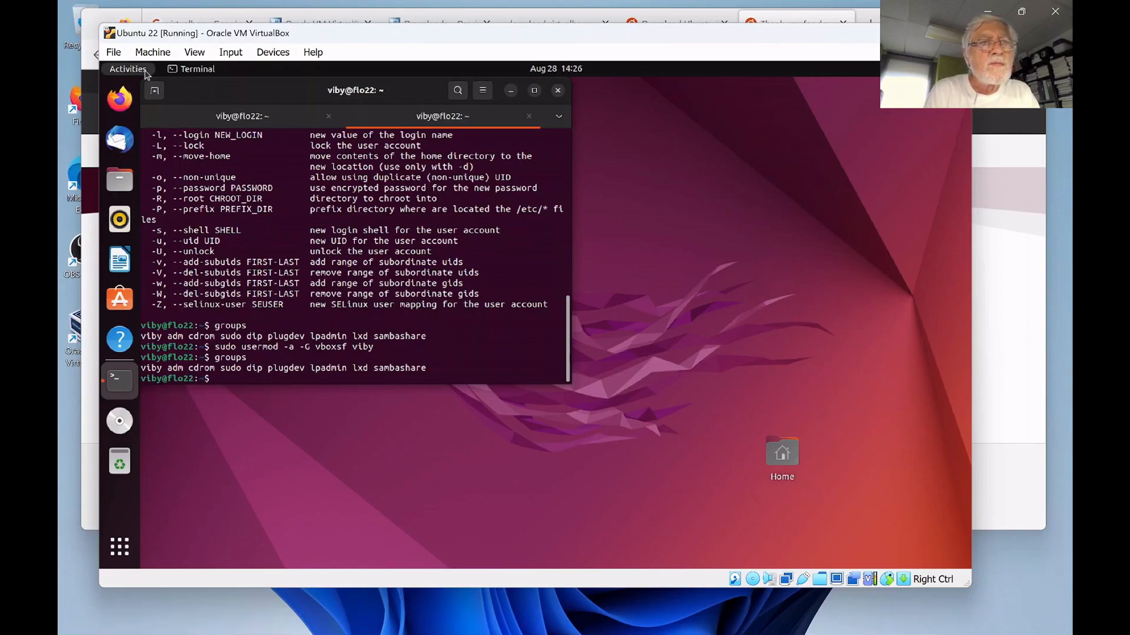
# Close the running Ubuntu 22 virtual machine by powering it off
pyautogui.click(110, 54)
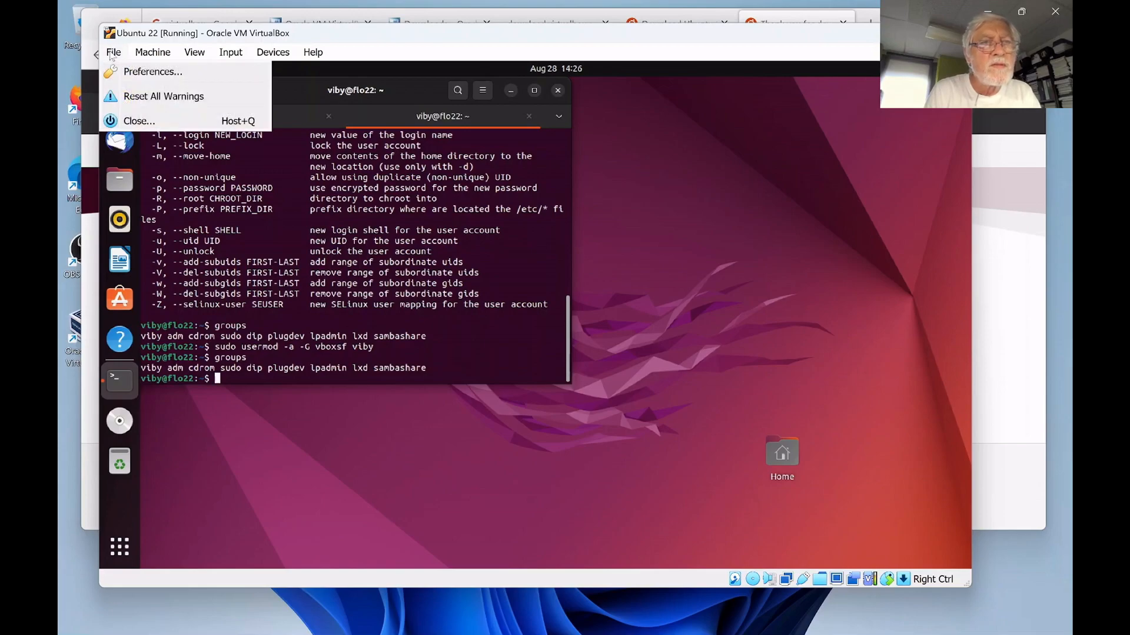
pyautogui.click(133, 119)
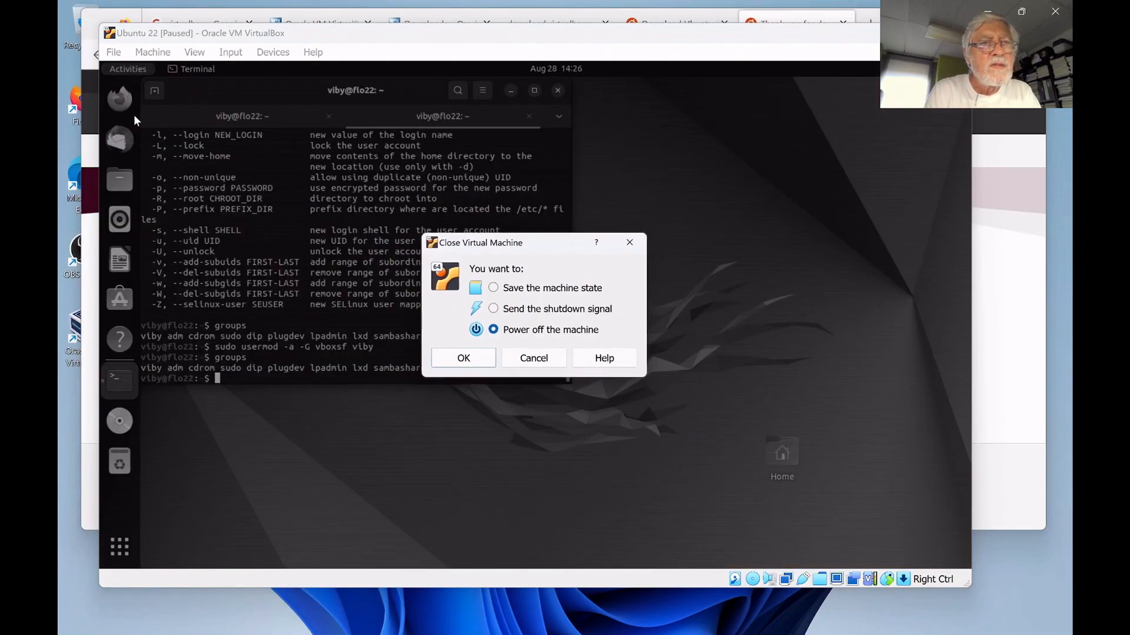
pyautogui.click(465, 363)
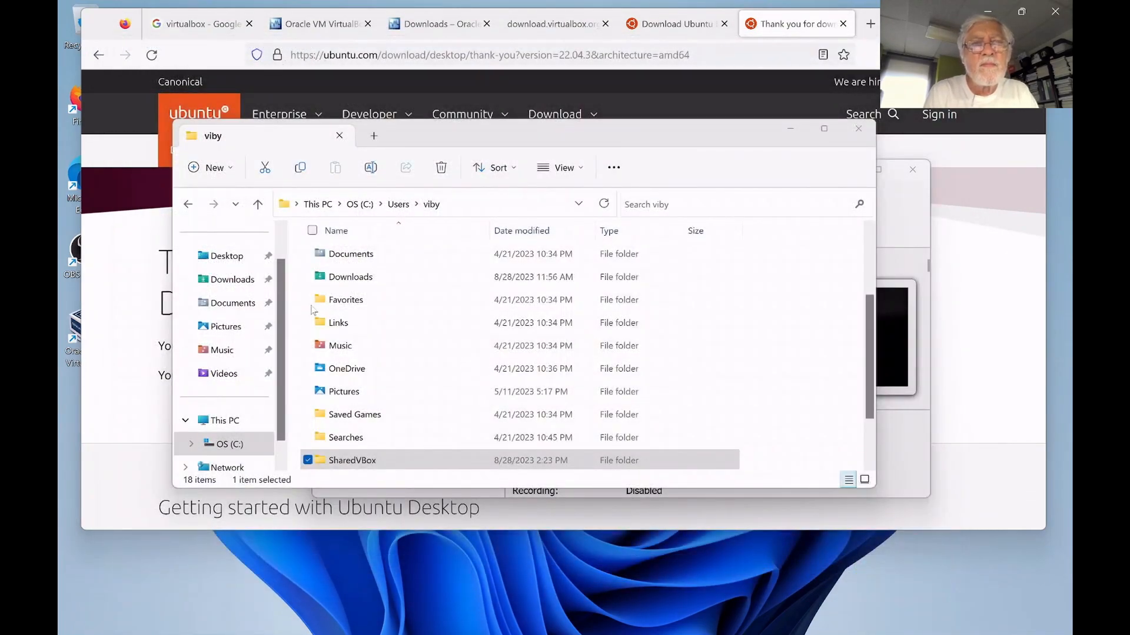
# Switch to Oracle VM VirtualBox Manager and set Ubuntu 22's USB controller to USB 3.0 (xHCI), saving the settings
pyautogui.moveTo(308, 618)
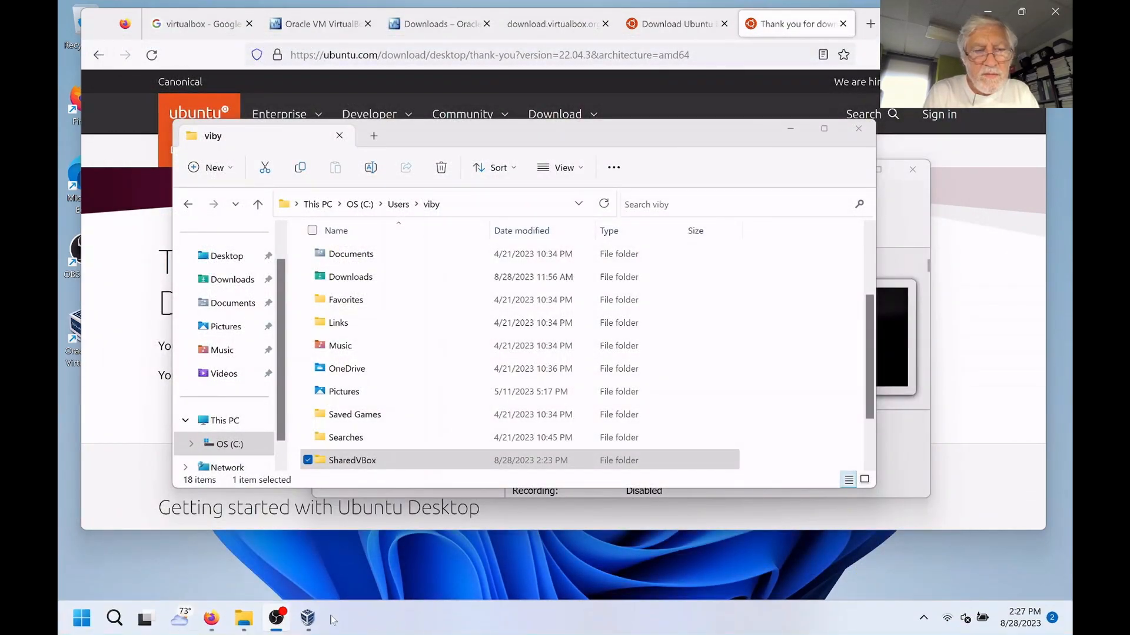
pyautogui.click(307, 618)
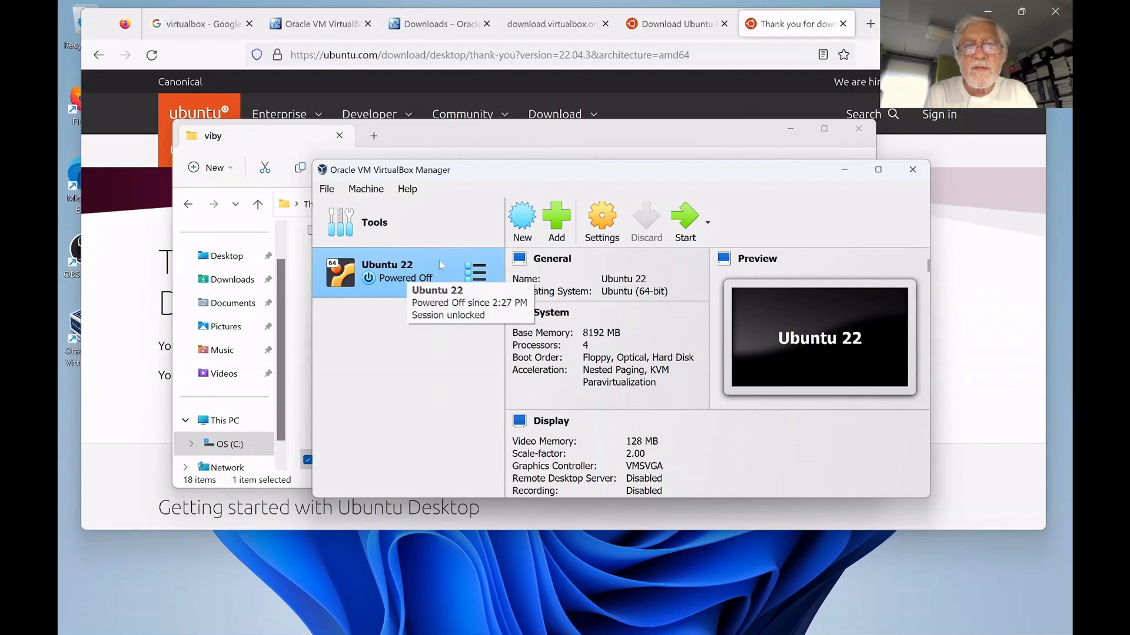
pyautogui.click(602, 217)
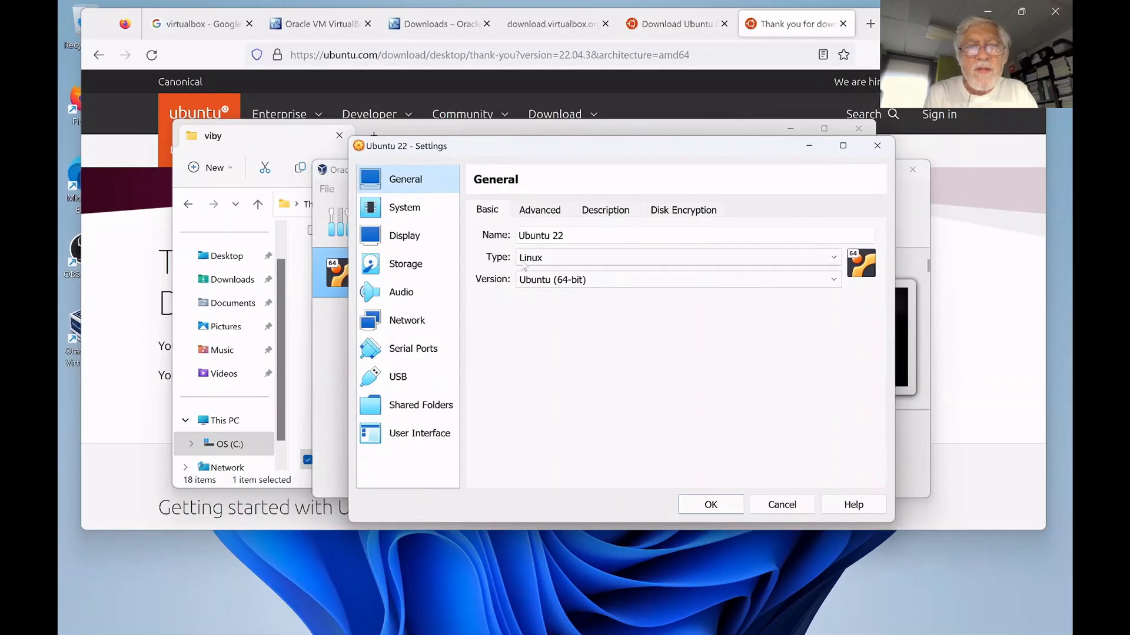
pyautogui.click(409, 382)
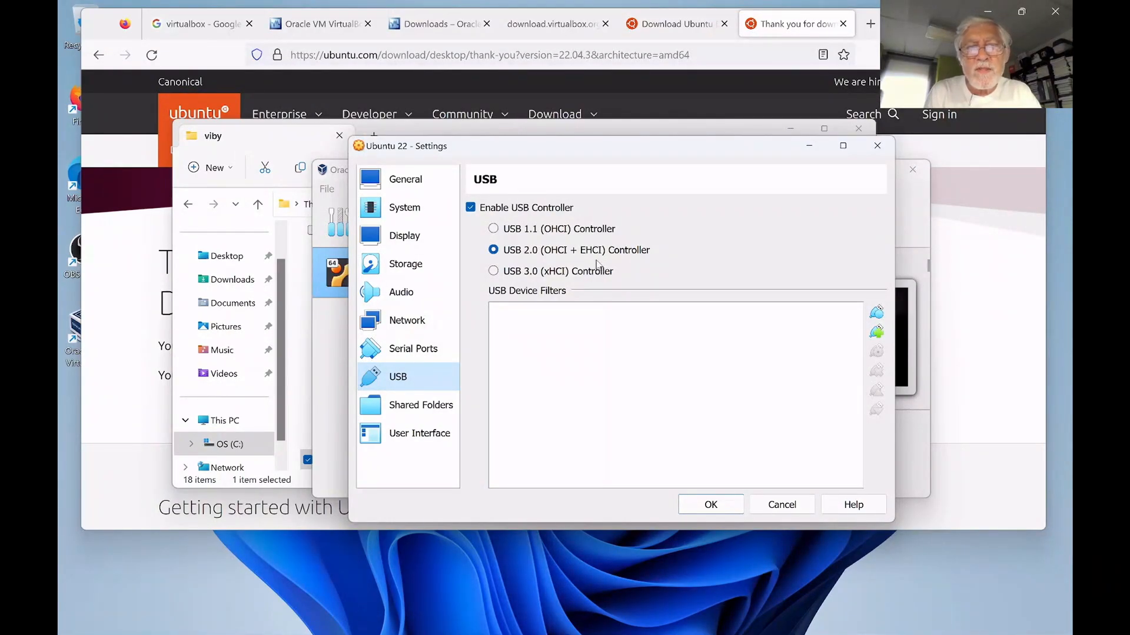
pyautogui.click(493, 273)
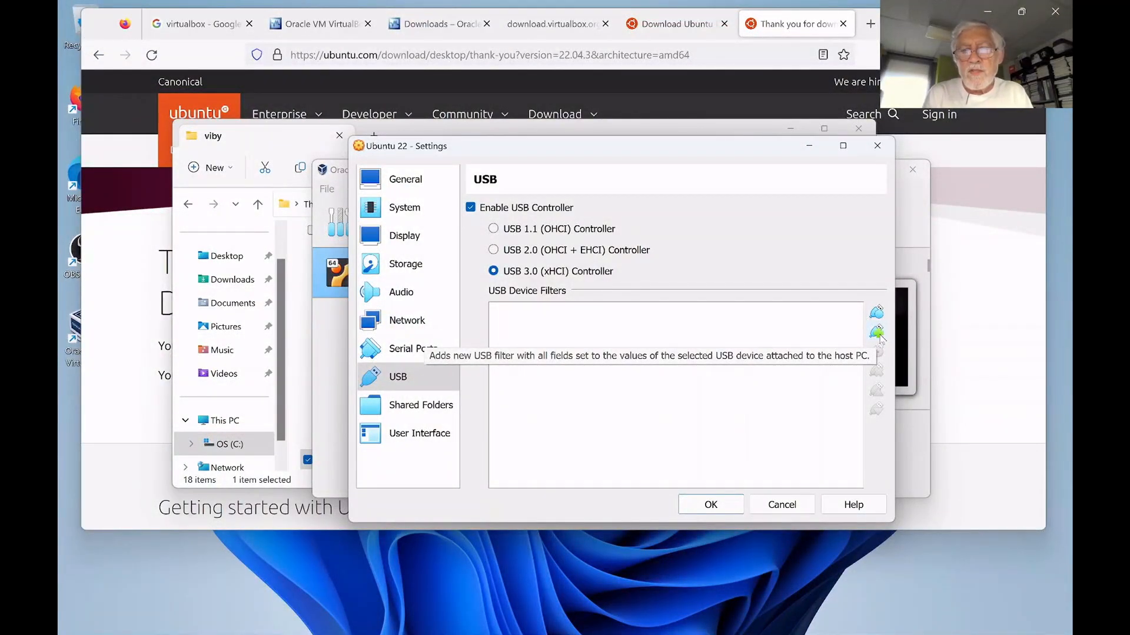
pyautogui.click(711, 503)
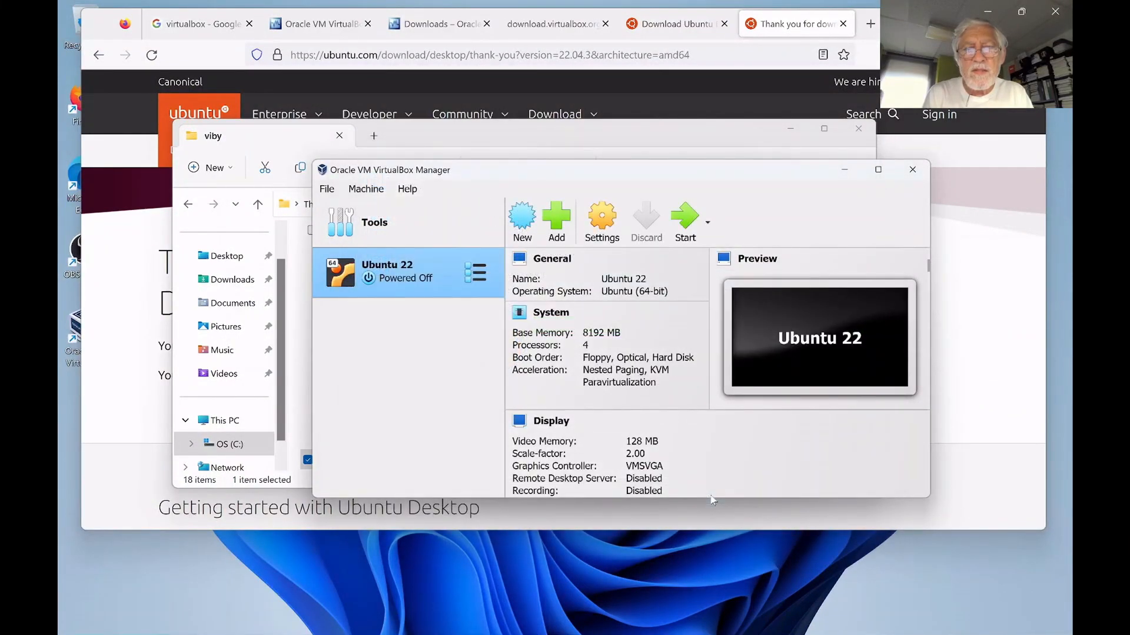
# Start the Ubuntu 22 virtual machine and log in to the listed user account by entering the account password
pyautogui.click(686, 218)
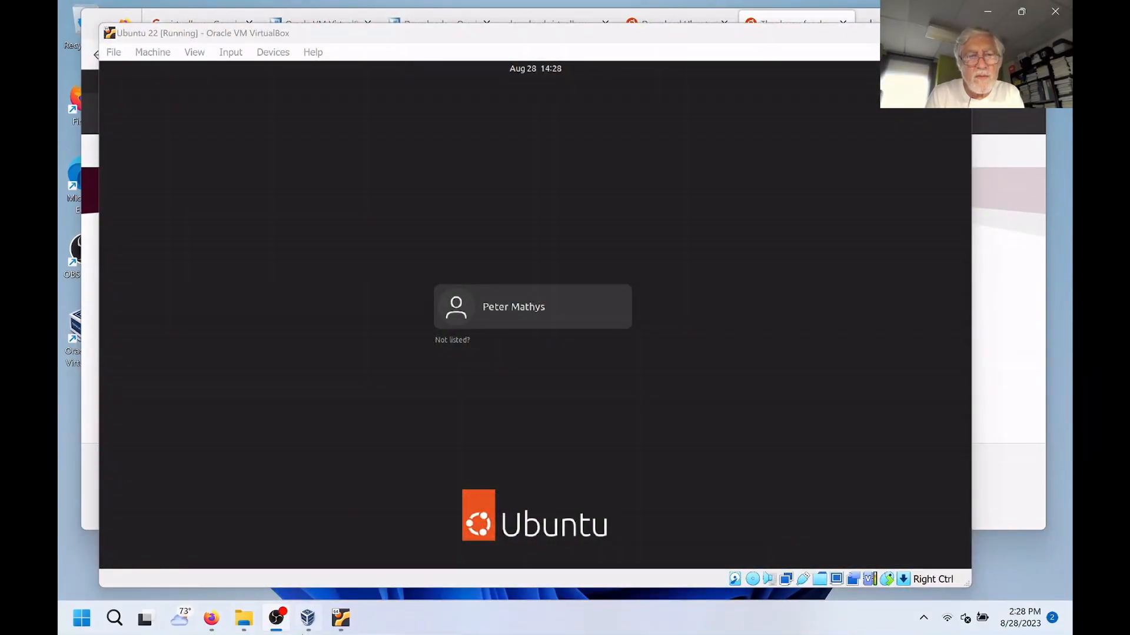
pyautogui.click(335, 622)
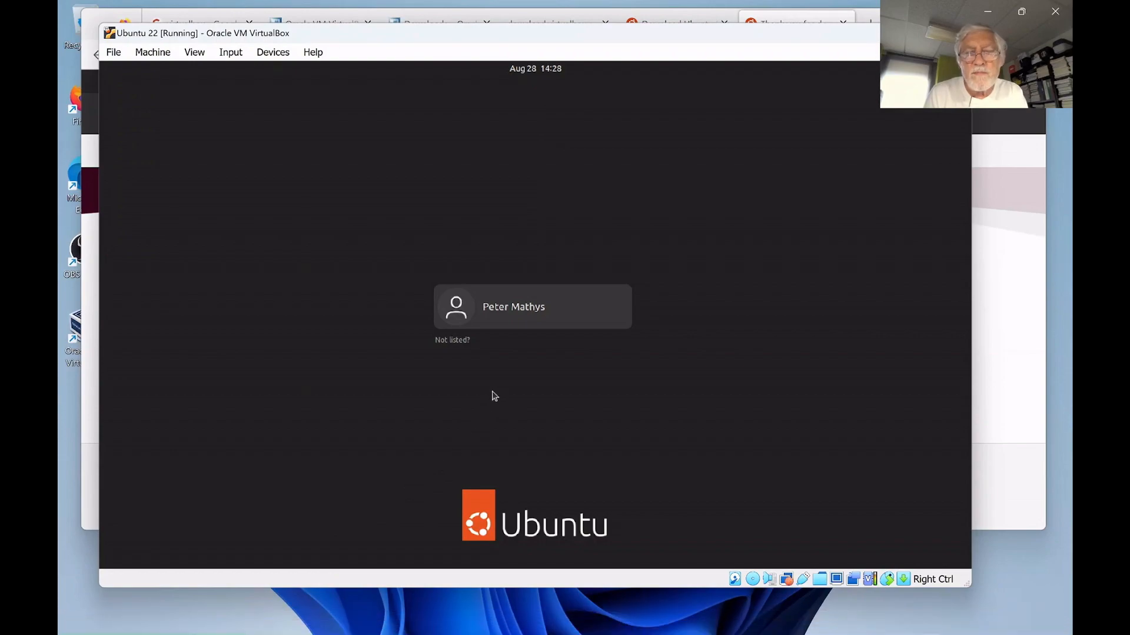
pyautogui.press('Return')
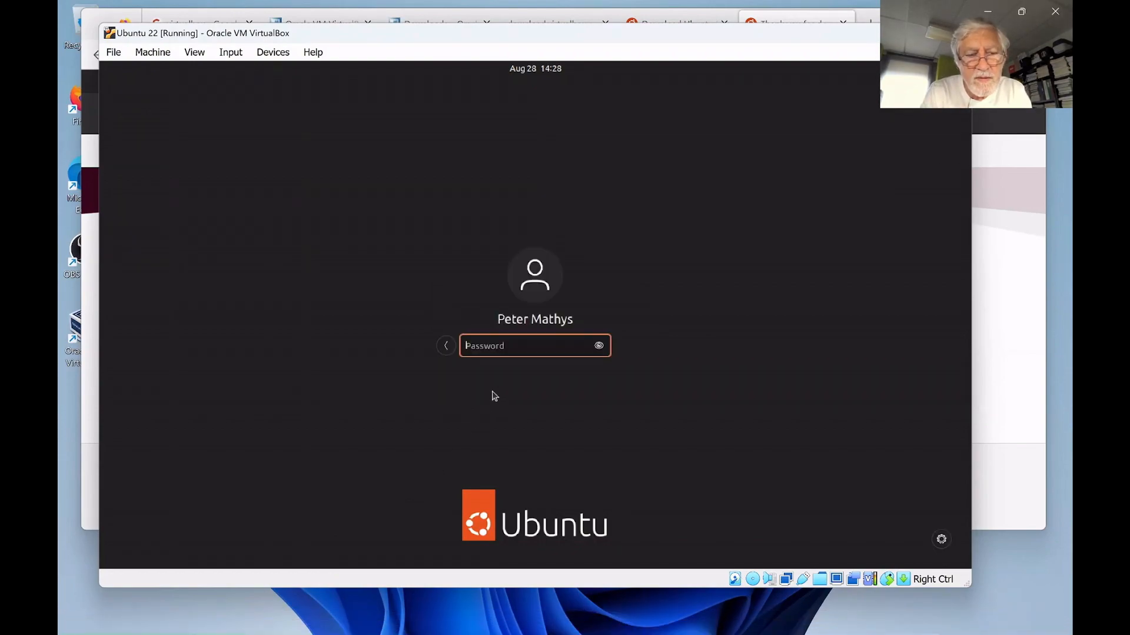
pyautogui.write('***********')
pyautogui.press('Return')
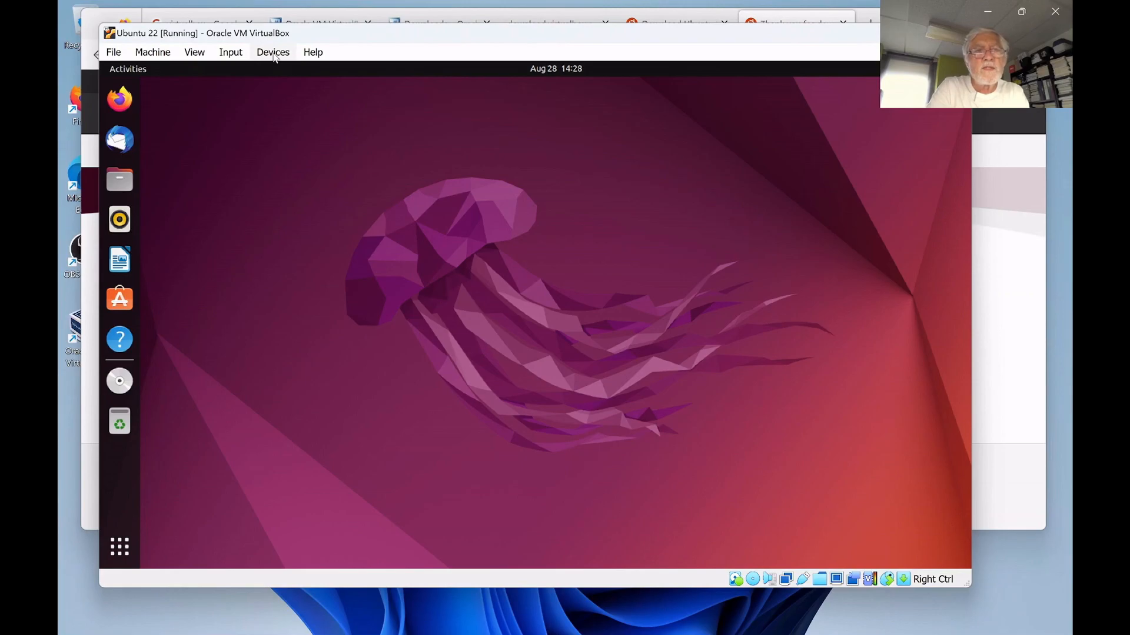
# Review the running virtual machine's USB devices and USB settings, and close the settings without changes
pyautogui.click(272, 53)
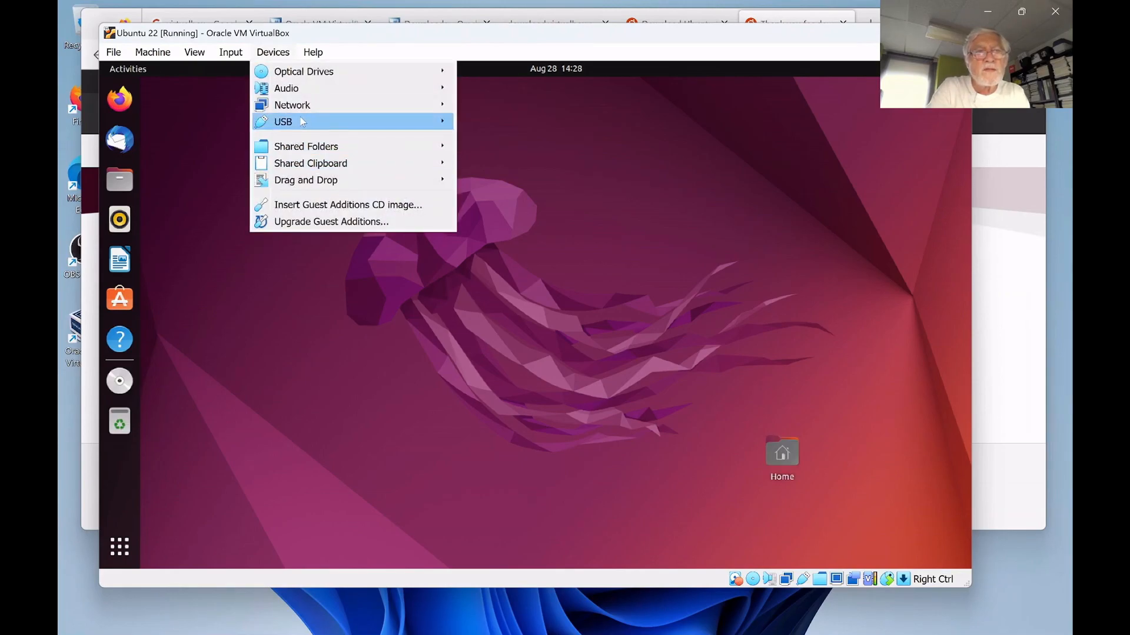
pyautogui.moveTo(303, 122)
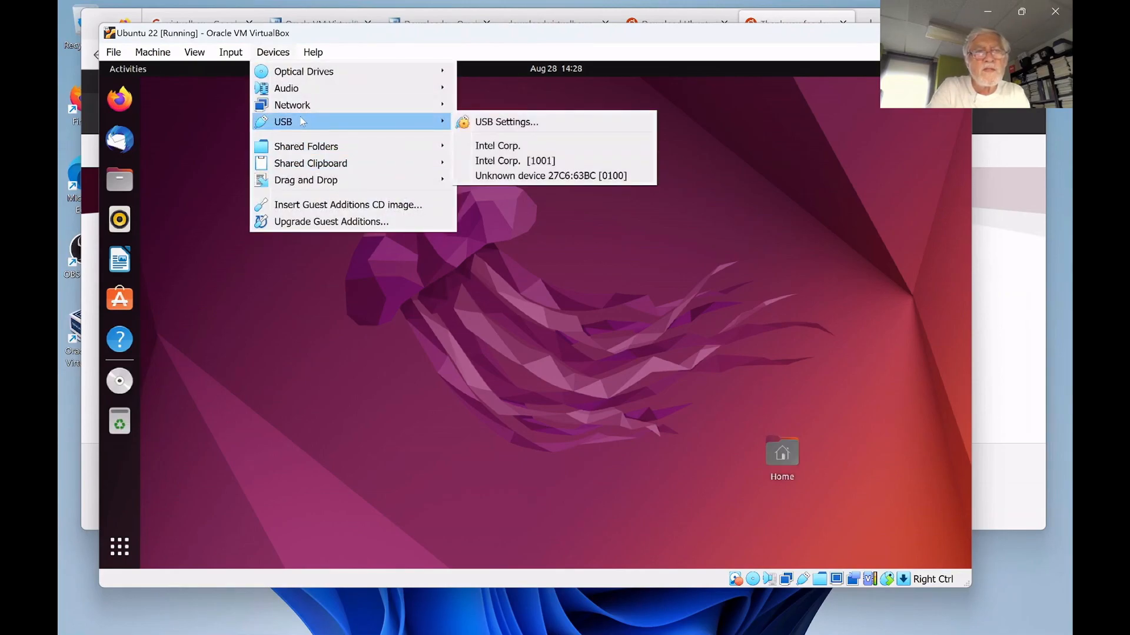
pyautogui.click(499, 122)
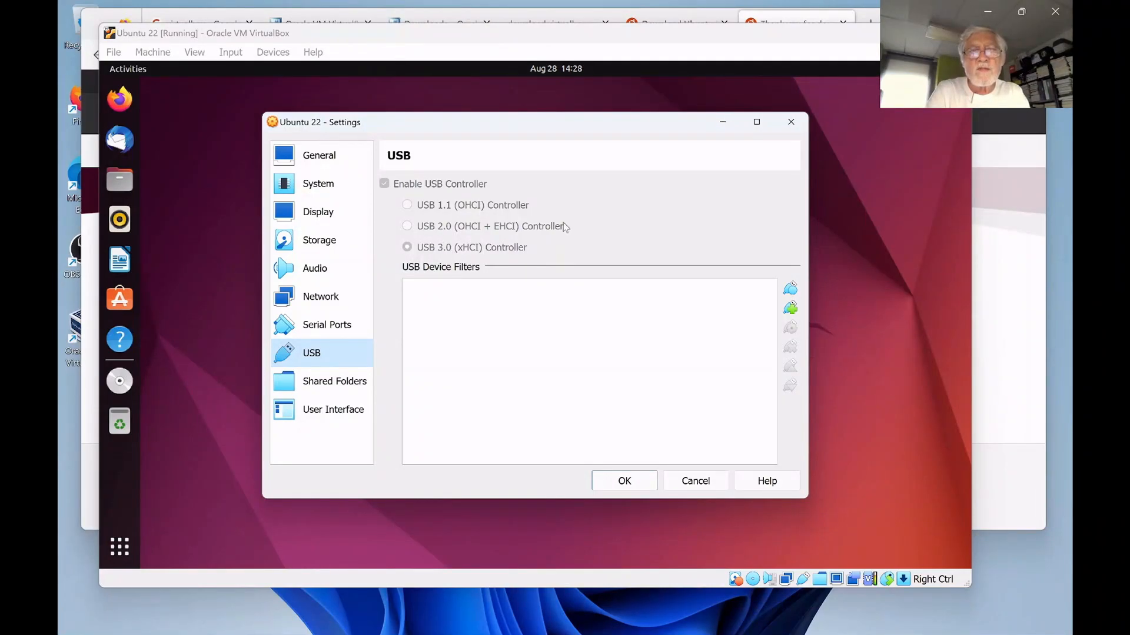
pyautogui.click(675, 490)
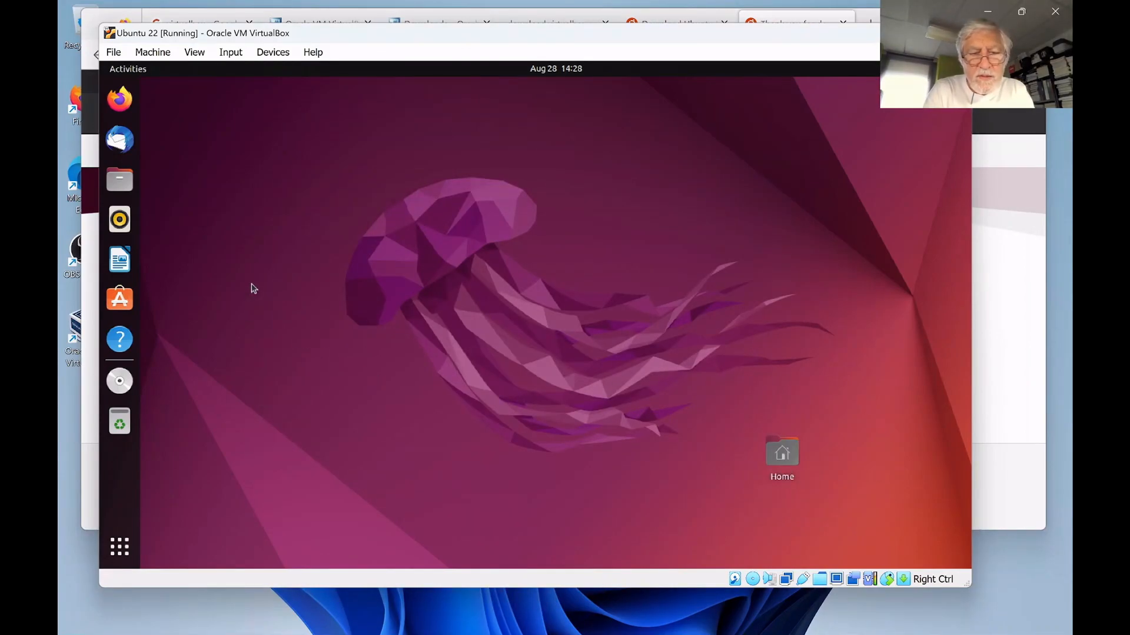
# Open an Ubuntu terminal, check the user's memberships with "groups", and list the home folder's contents with "ls -l"
pyautogui.hotkey('ctrl', 'alt', 't')
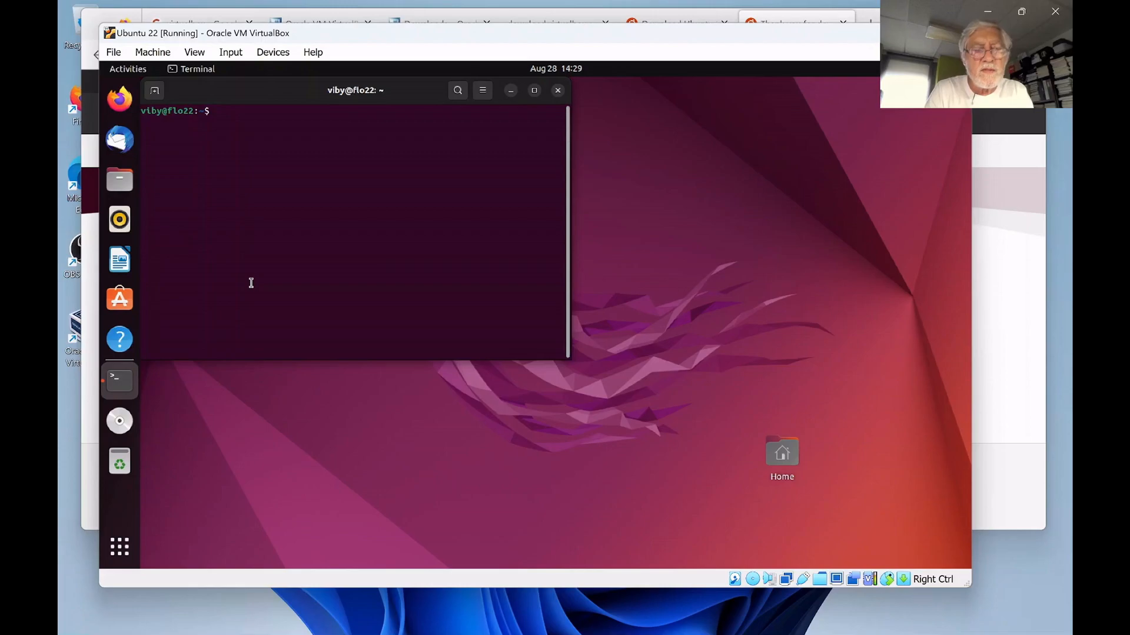
pyautogui.write('groups')
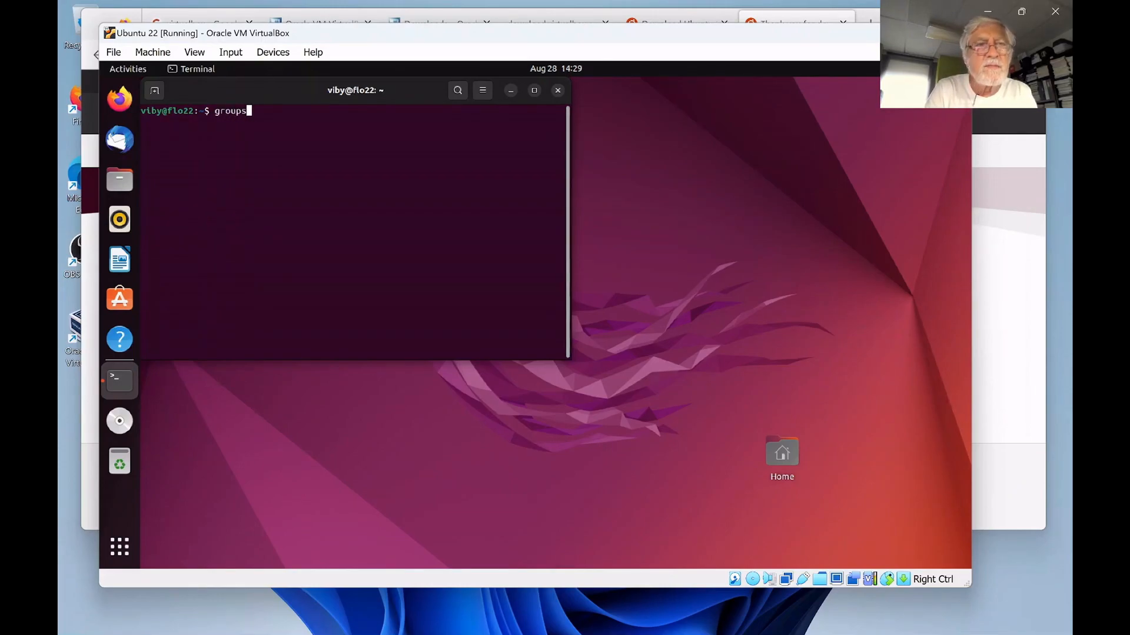
pyautogui.press('Return')
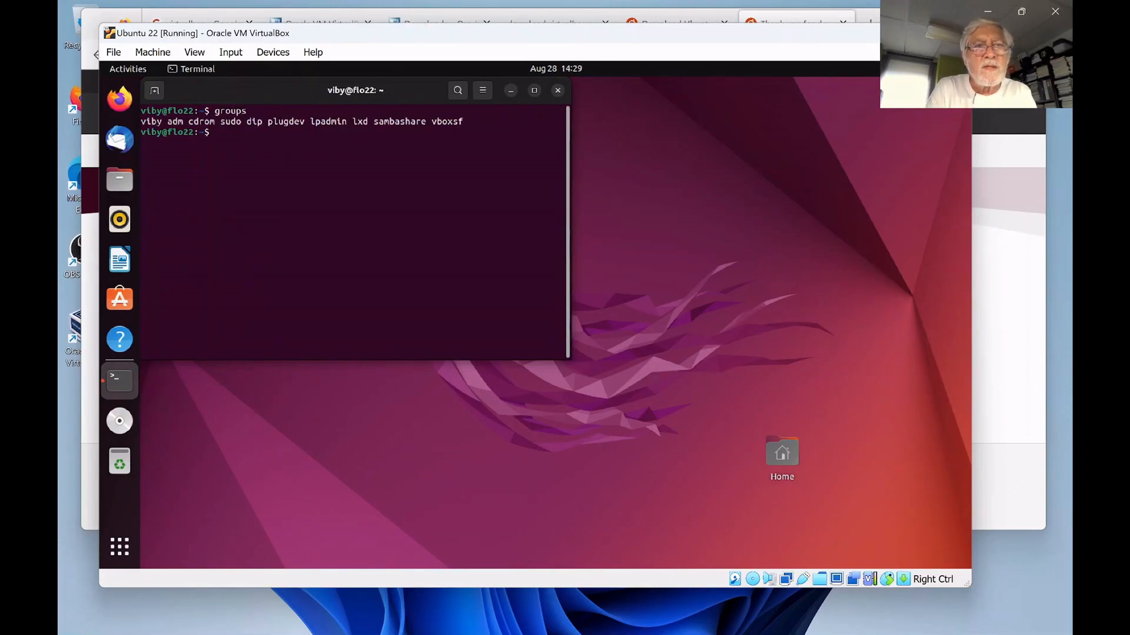
pyautogui.moveTo(442, 125); pyautogui.dragTo(430, 180)
pyautogui.click(429, 180)
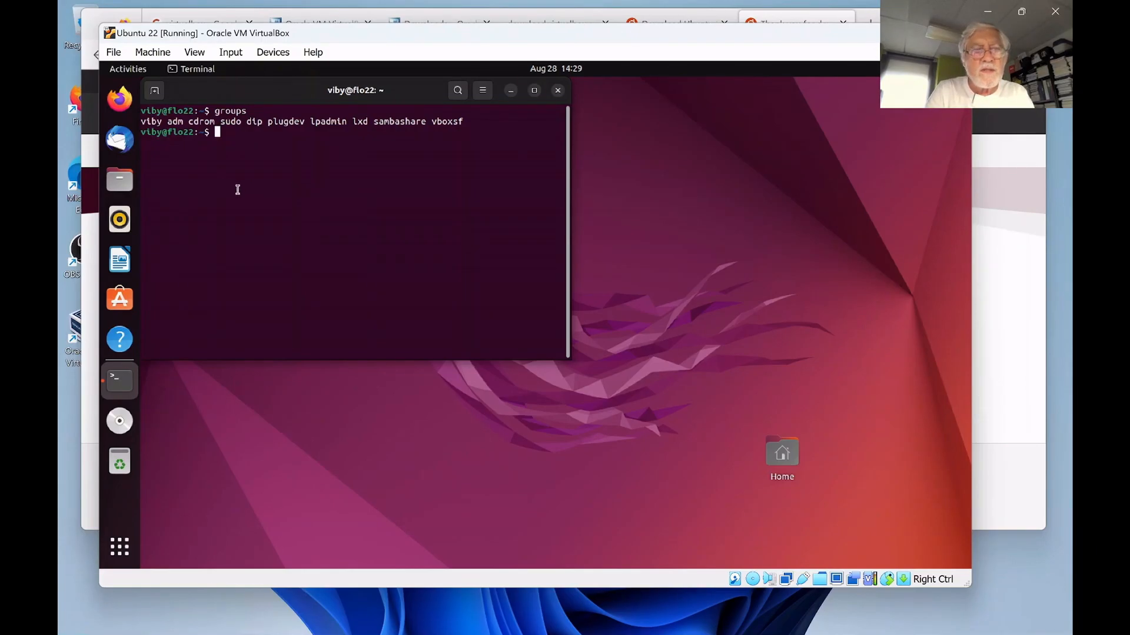
pyautogui.write('ls -l')
pyautogui.press('Return')
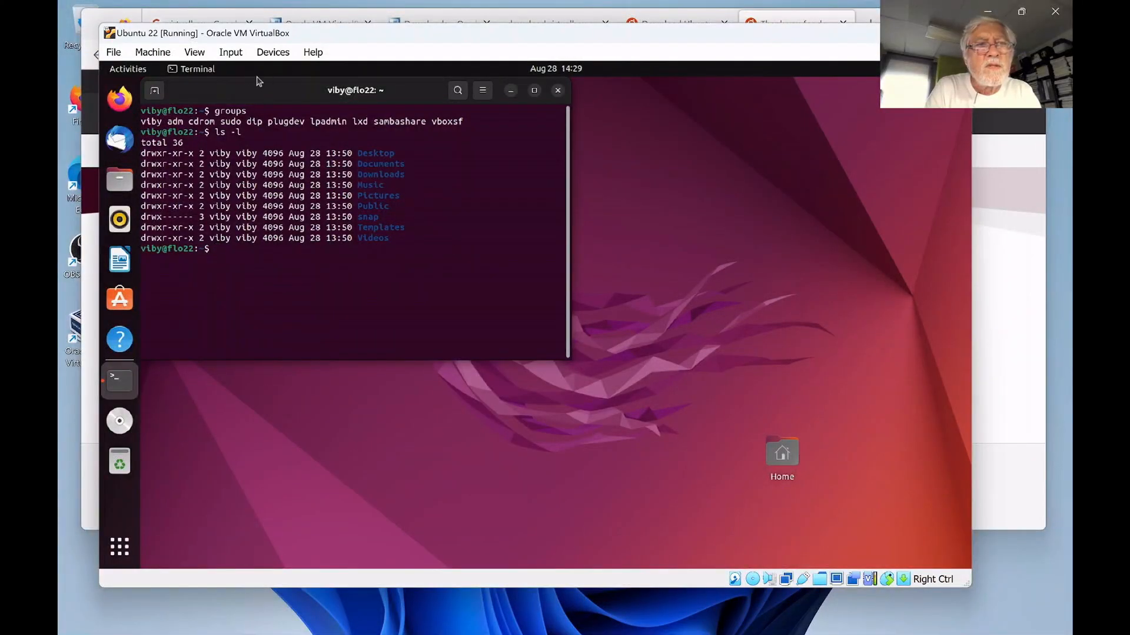
# Inspect the SharedVBox entry's path, access, auto-mount and mount point in the virtual machine's shared folder settings, and close them unchanged
pyautogui.click(276, 54)
pyautogui.click(274, 54)
pyautogui.click(271, 54)
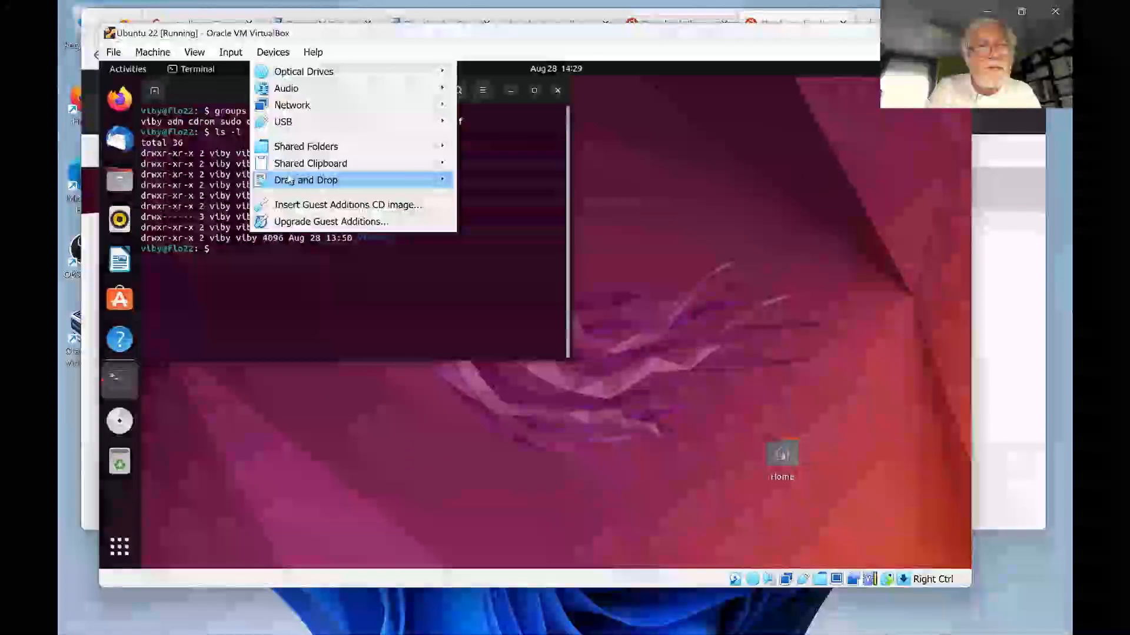
pyautogui.moveTo(289, 171)
pyautogui.moveTo(298, 152)
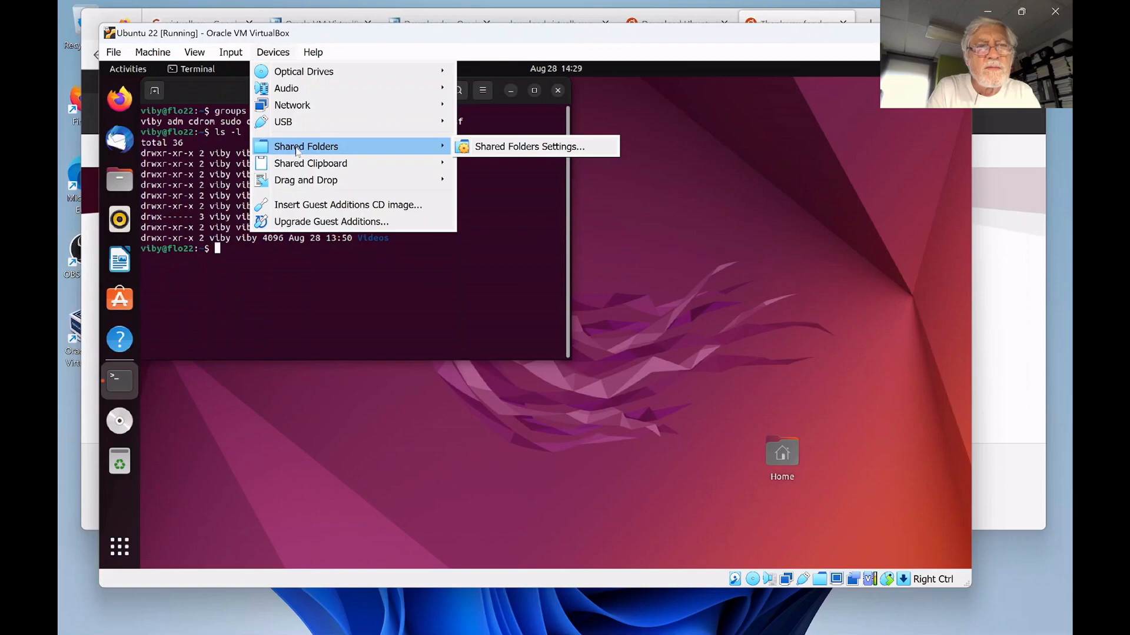
pyautogui.click(509, 154)
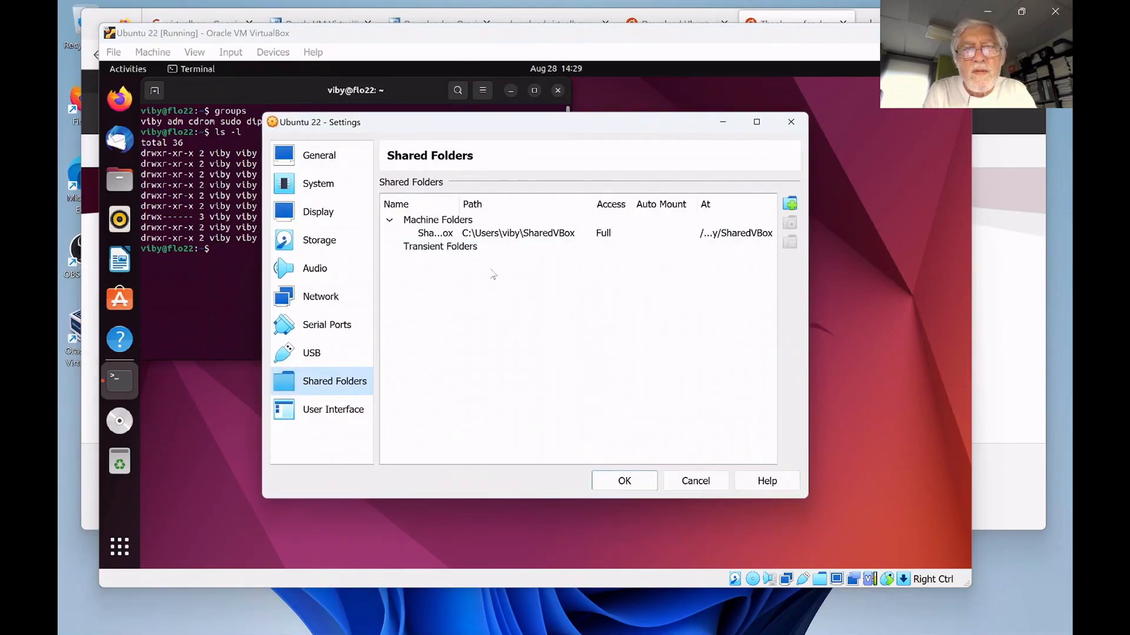
pyautogui.click(737, 237)
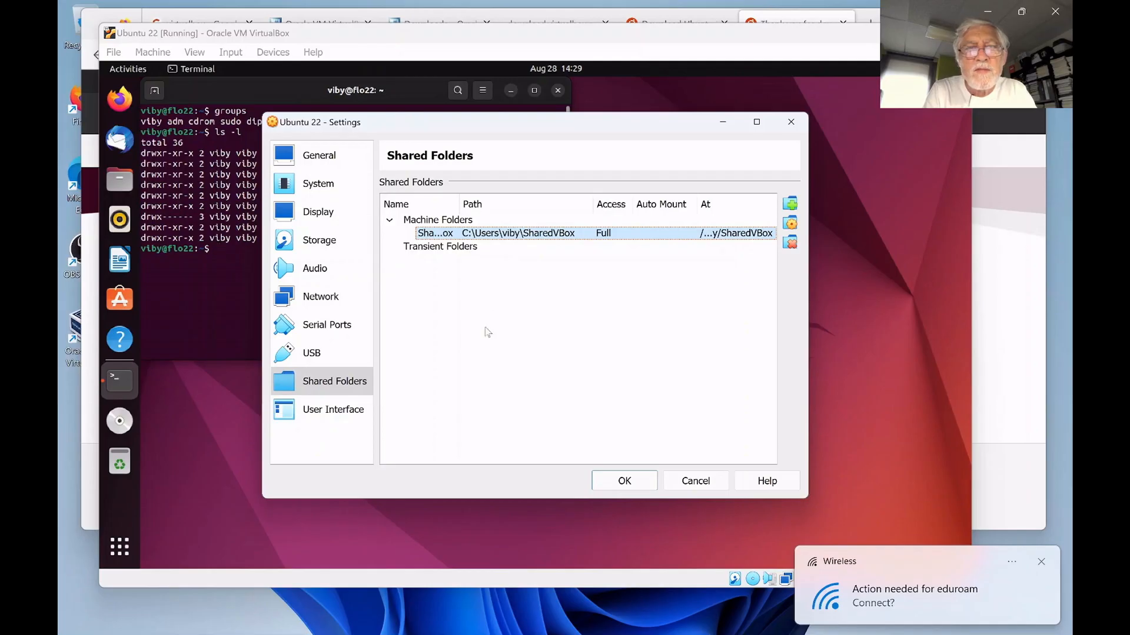
pyautogui.click(244, 294)
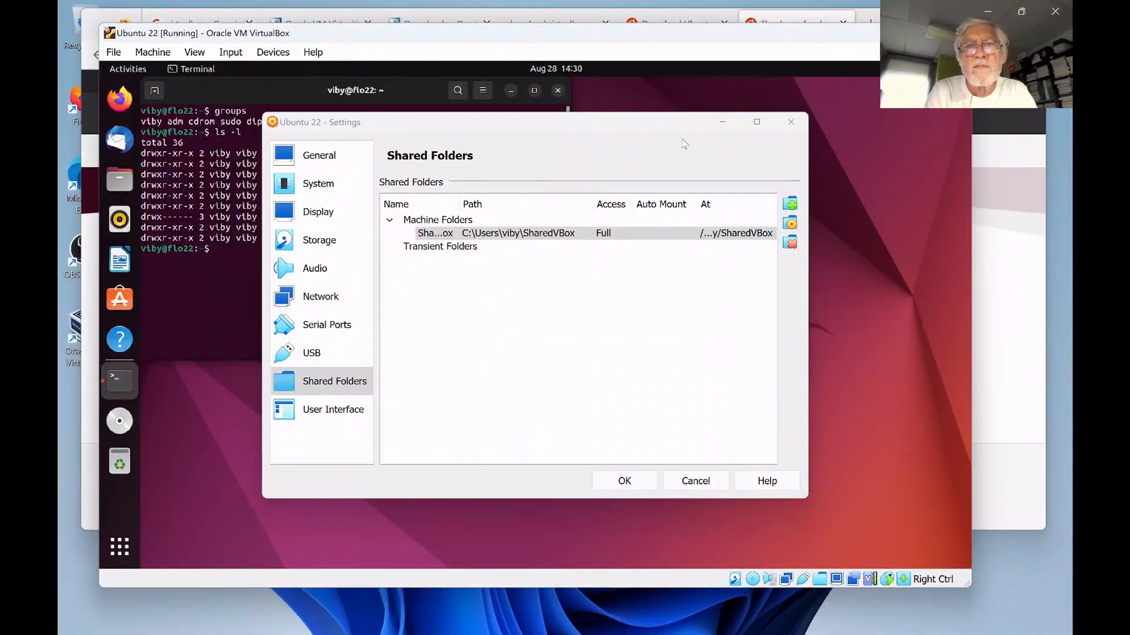
pyautogui.click(782, 124)
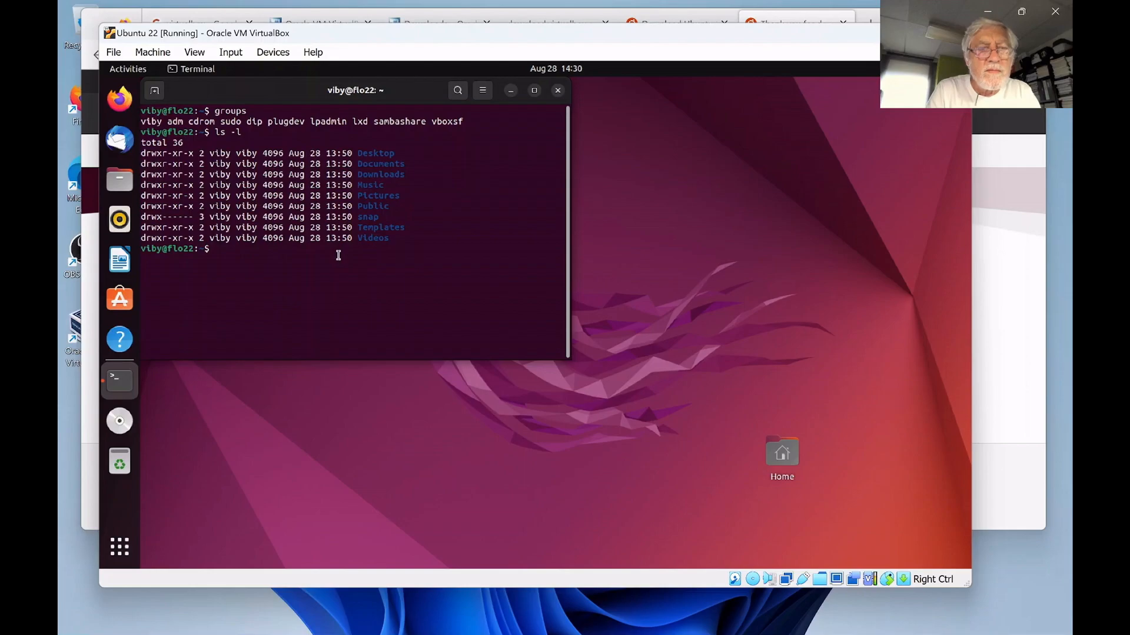
# Try to mount the shared folder from the Ubuntu terminal with "mount SharedVBox"
pyautogui.write('moun')
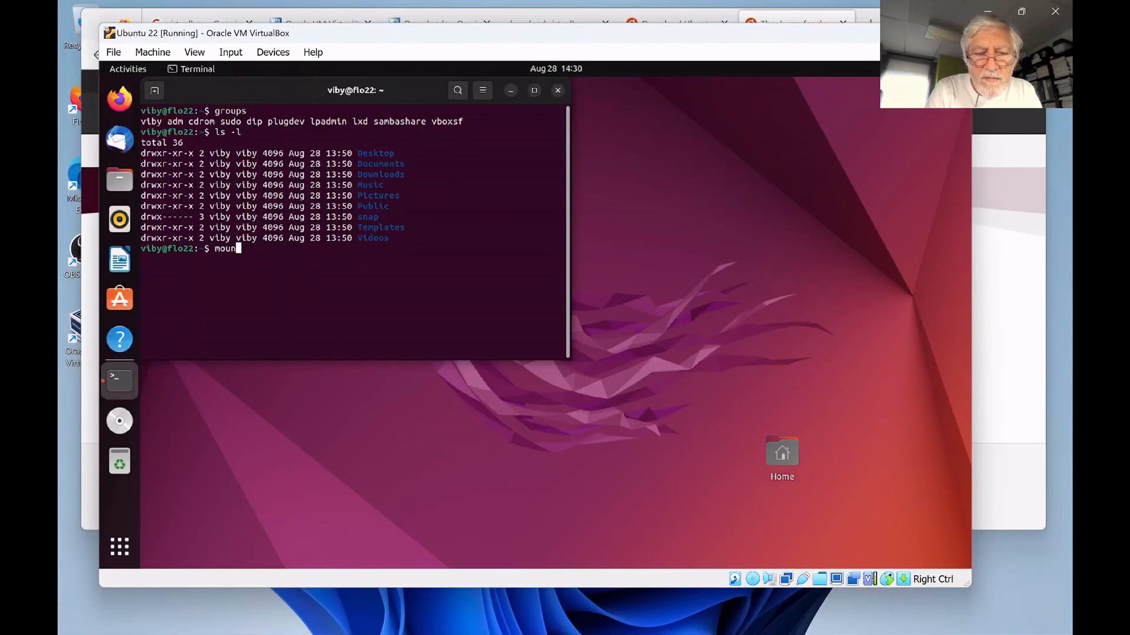
pyautogui.write('t VB')
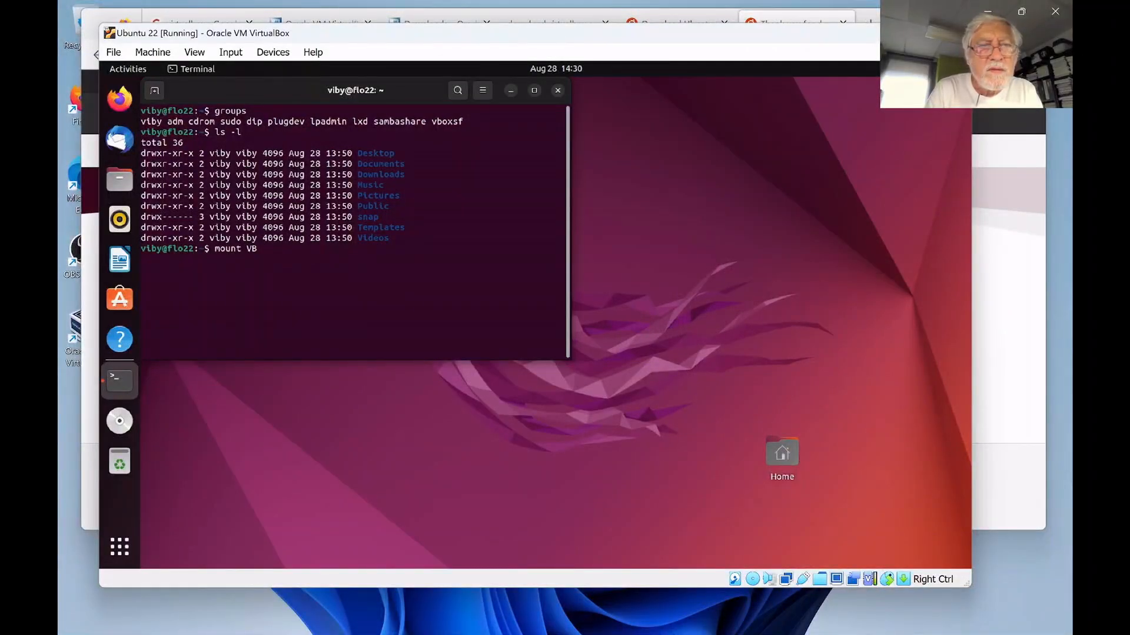
pyautogui.press('Left')
pyautogui.press('Left')
pyautogui.write('Shared')
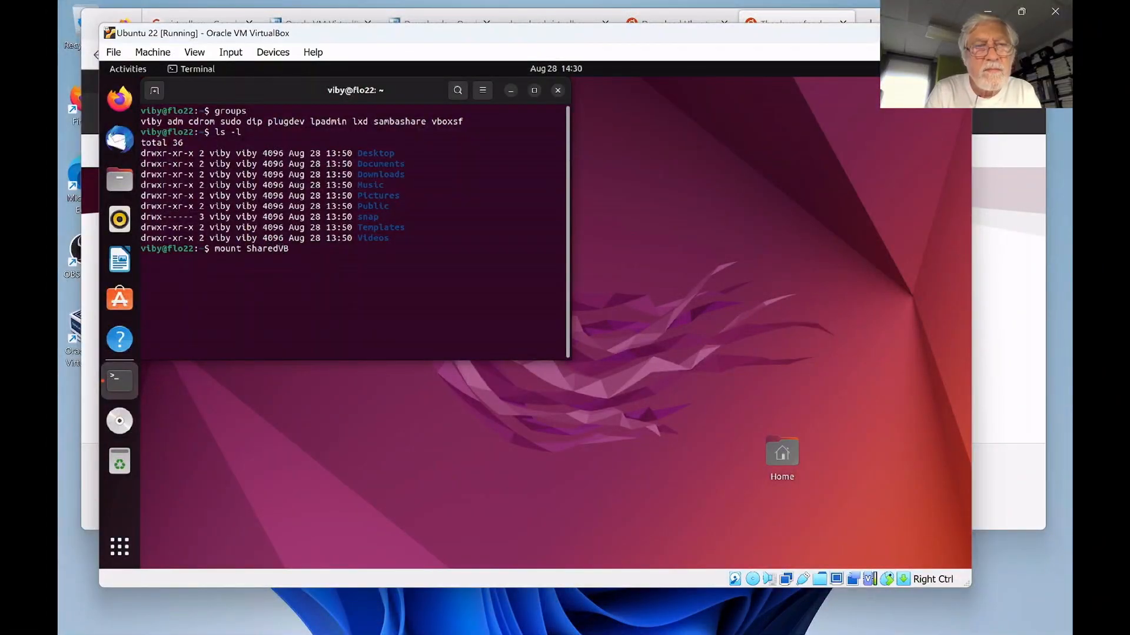
pyautogui.press('Right')
pyautogui.write('ox')
pyautogui.press('Return')
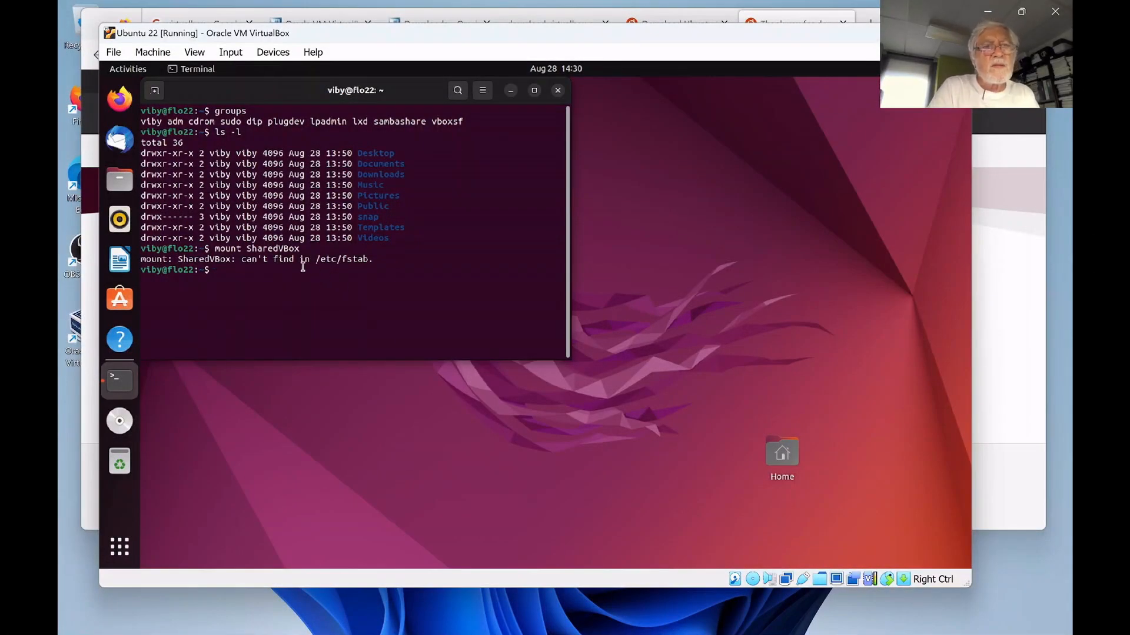
# Look for the shared folder in the home folder and sidebar locations of Ubuntu's file manager
pyautogui.click(120, 187)
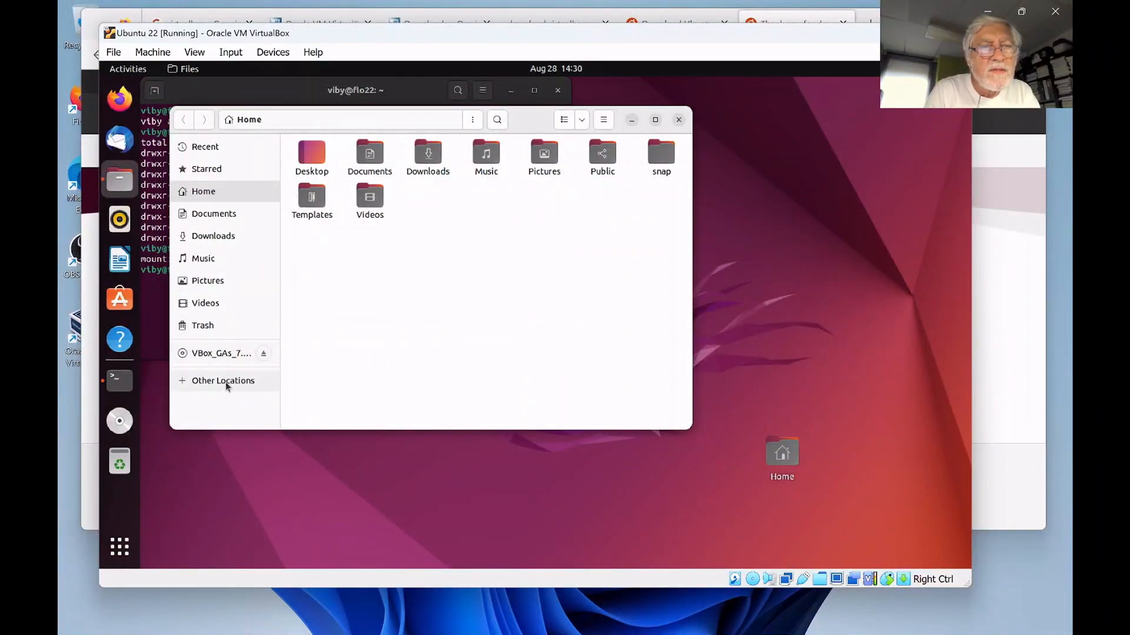
pyautogui.moveTo(494, 634)
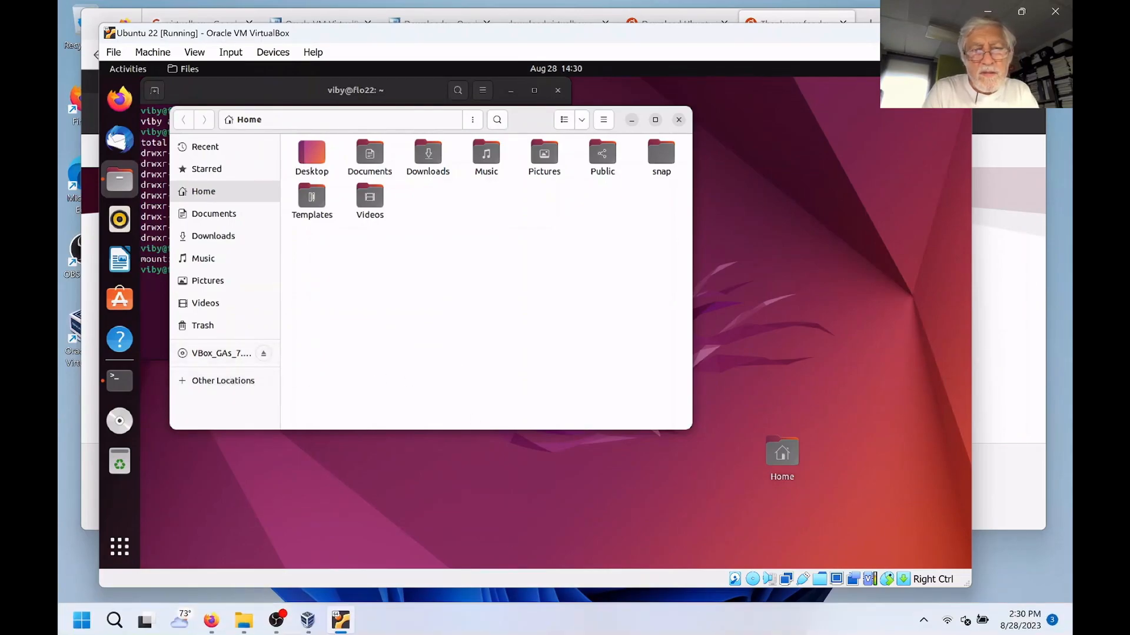
pyautogui.click(281, 622)
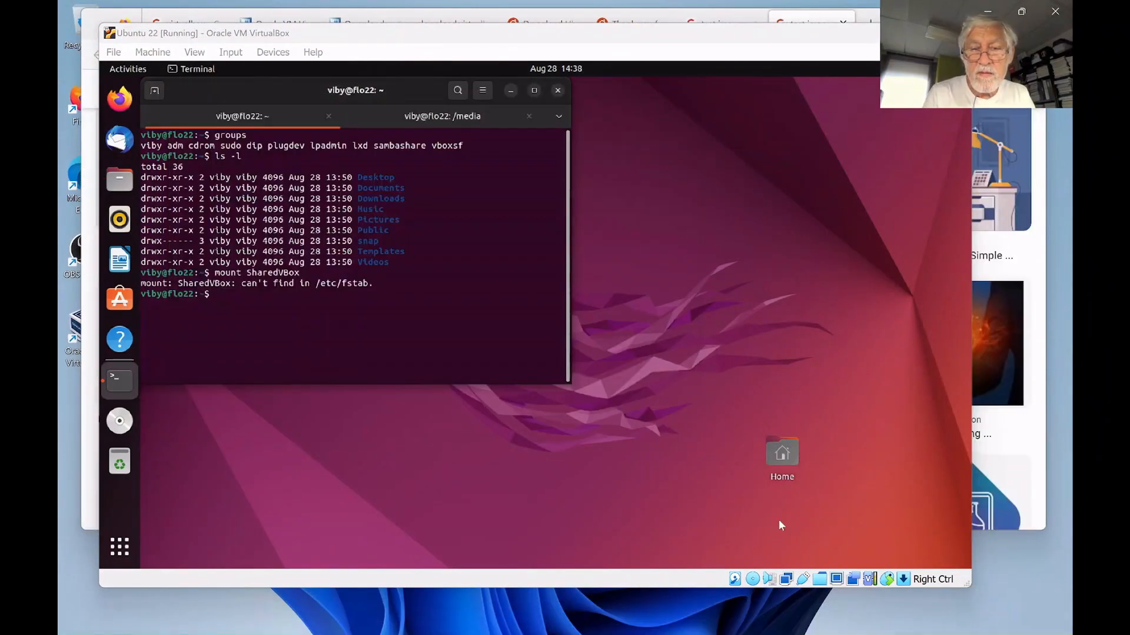
# Enable Auto-mount for the SharedVBox share in the running virtual machine's shared folder settings and apply the change
pyautogui.moveTo(677, 634)
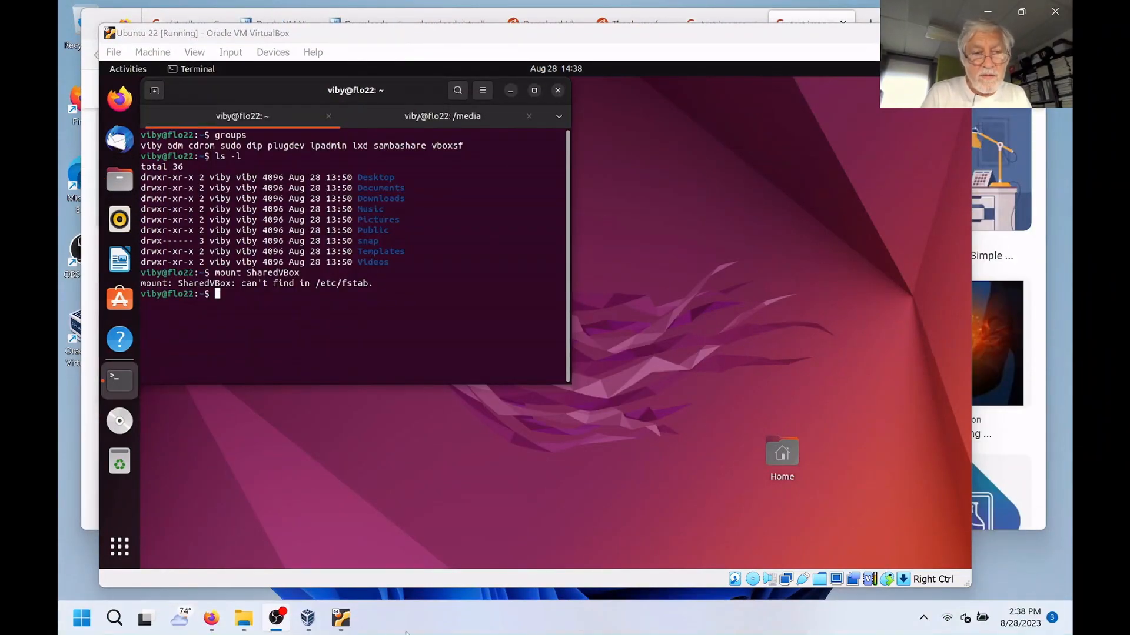
pyautogui.click(340, 619)
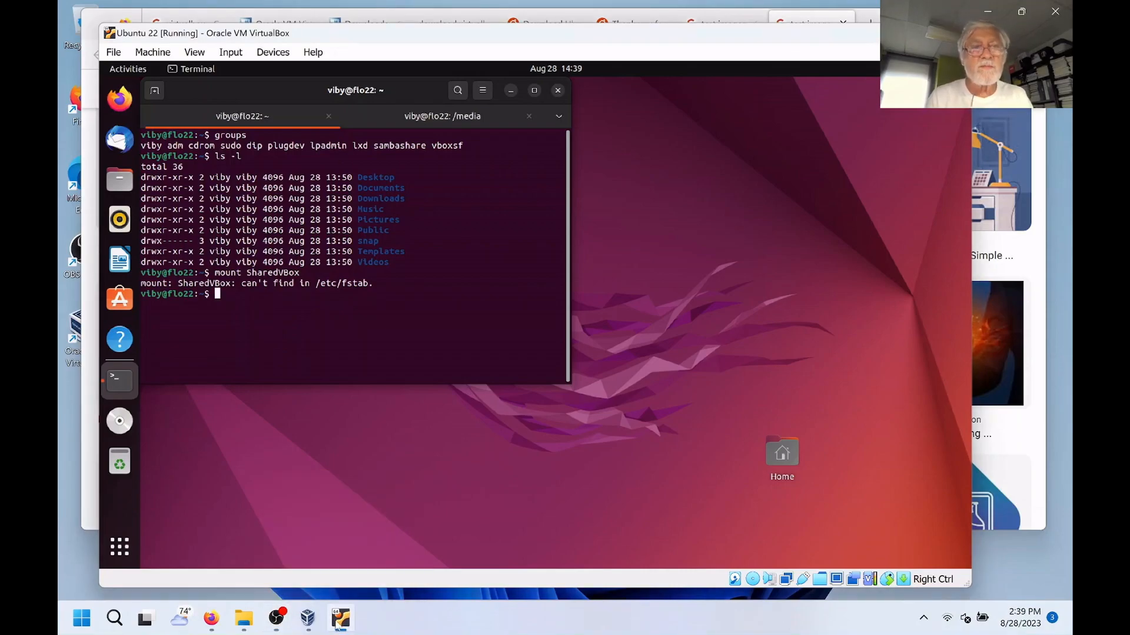
pyautogui.click(275, 57)
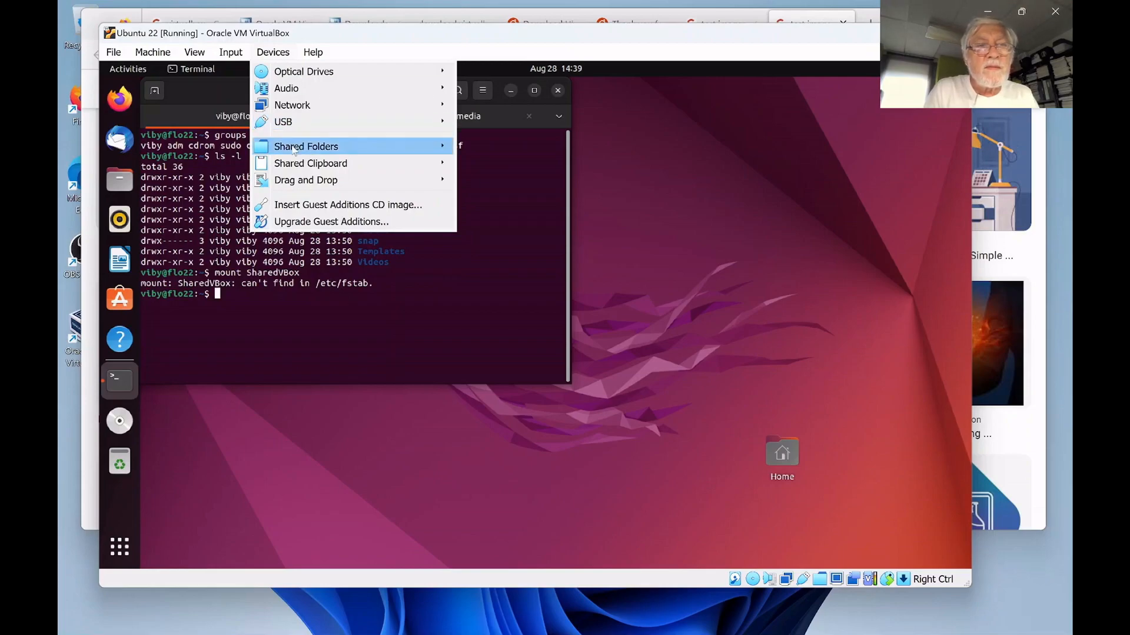
pyautogui.moveTo(291, 150)
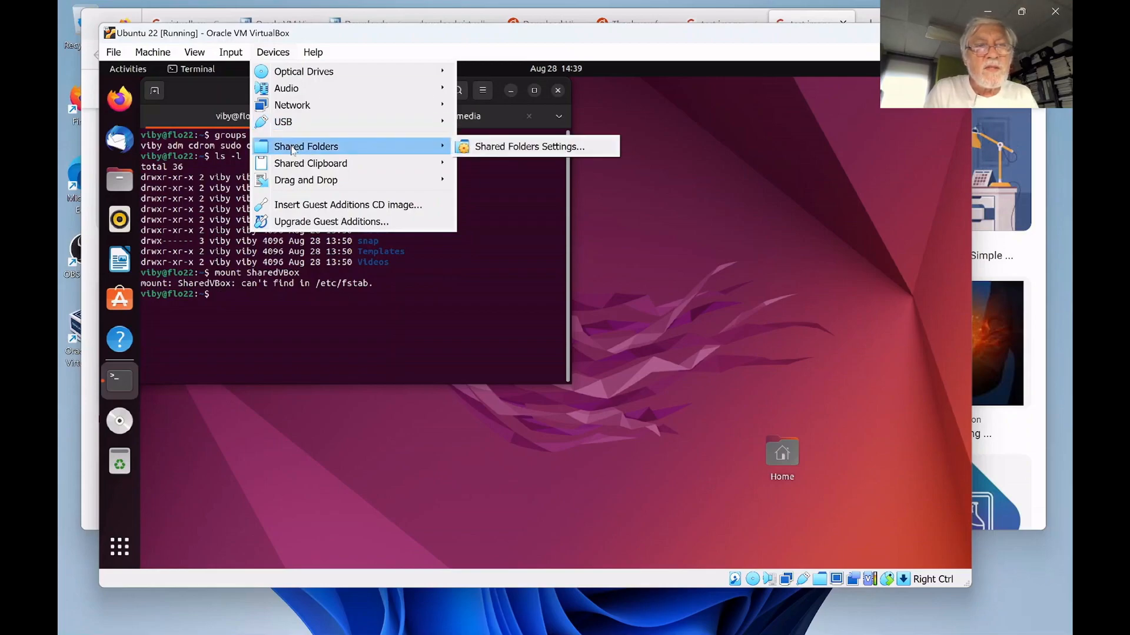
pyautogui.click(526, 151)
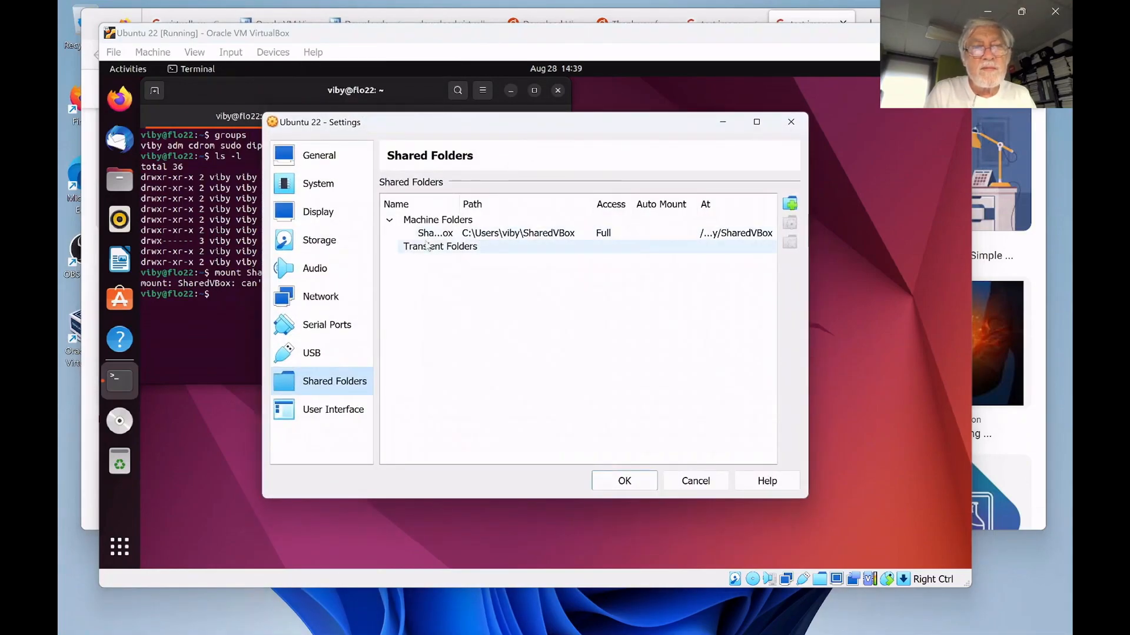
pyautogui.click(557, 234)
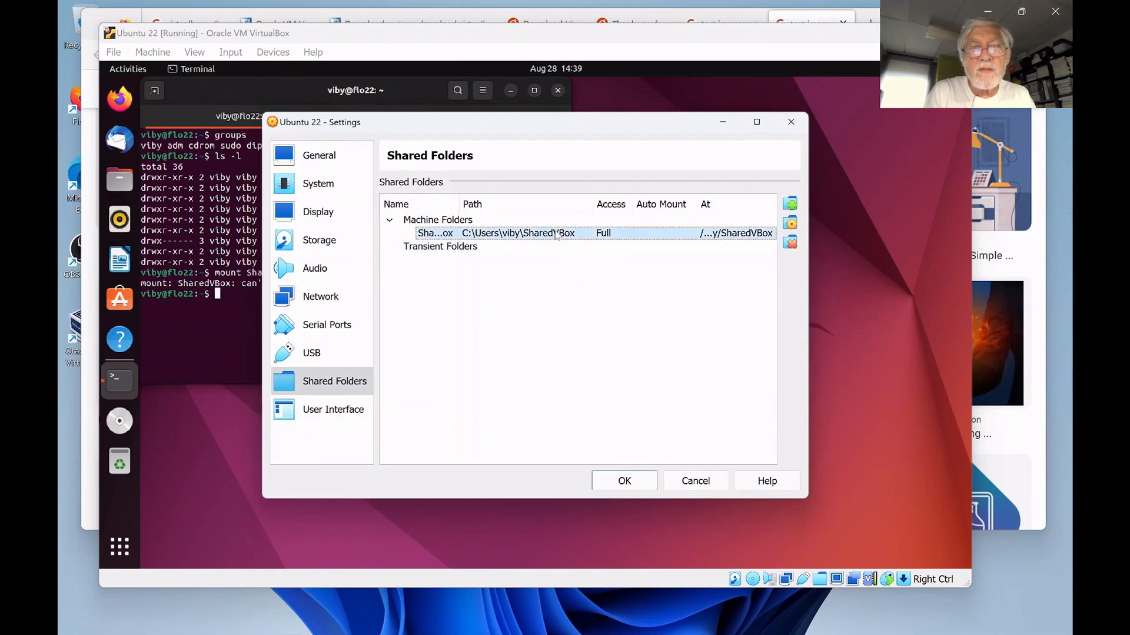
pyautogui.click(790, 225)
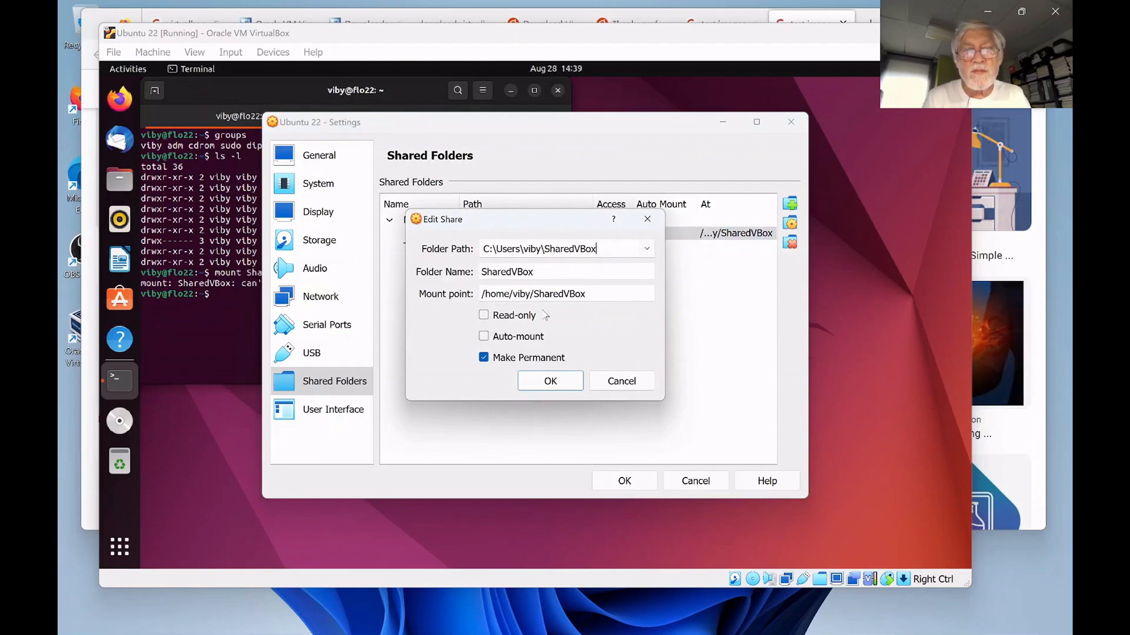
pyautogui.click(486, 338)
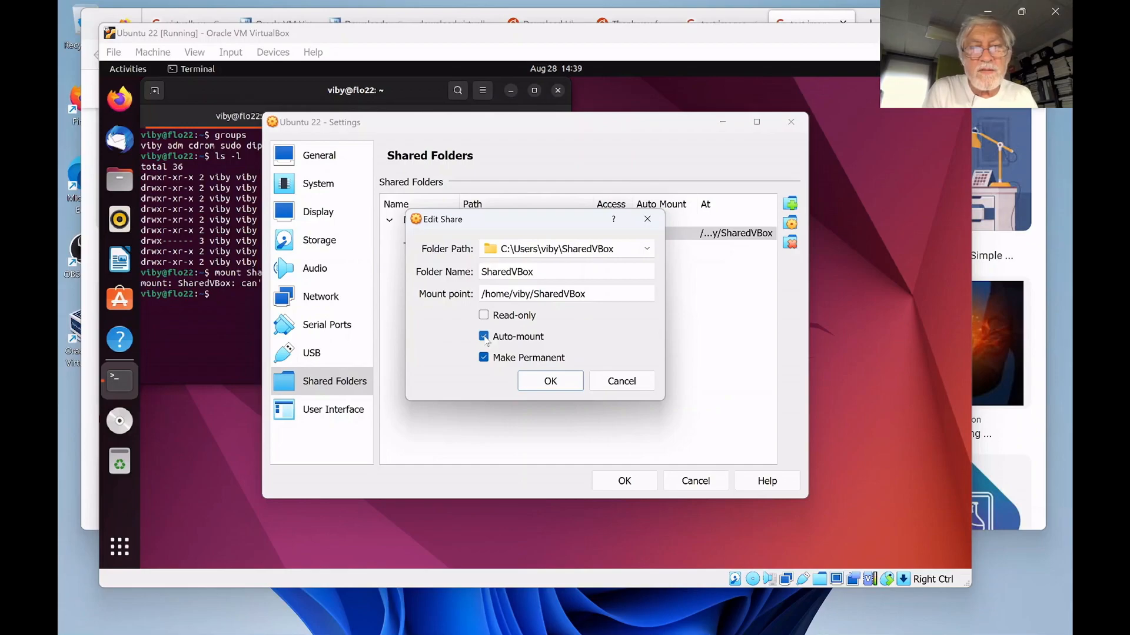
pyautogui.click(548, 383)
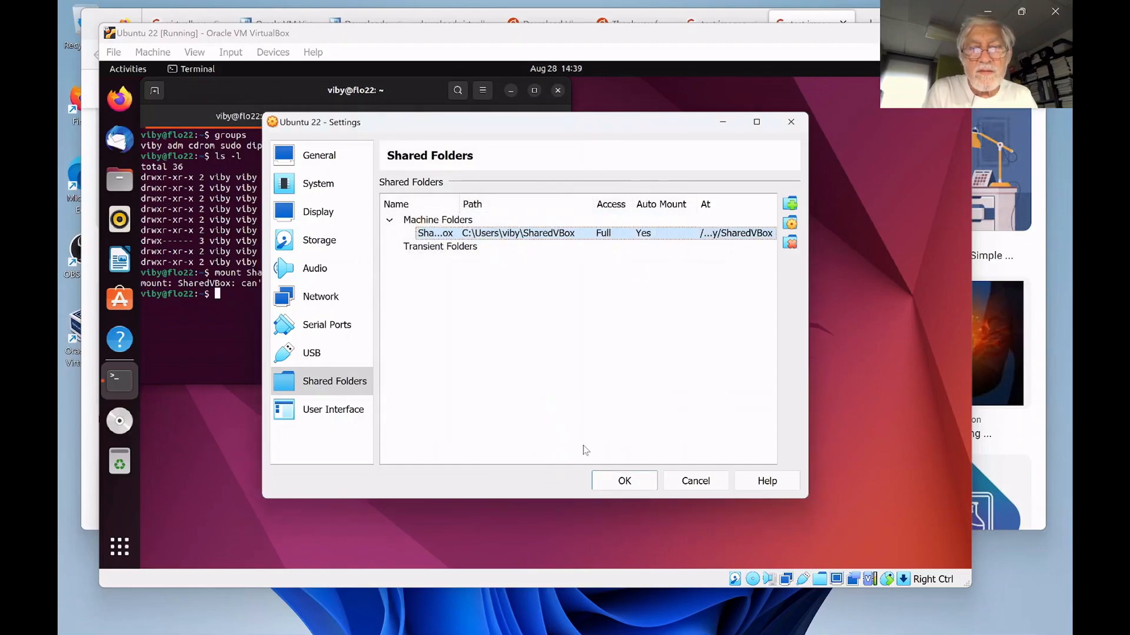
pyautogui.click(613, 480)
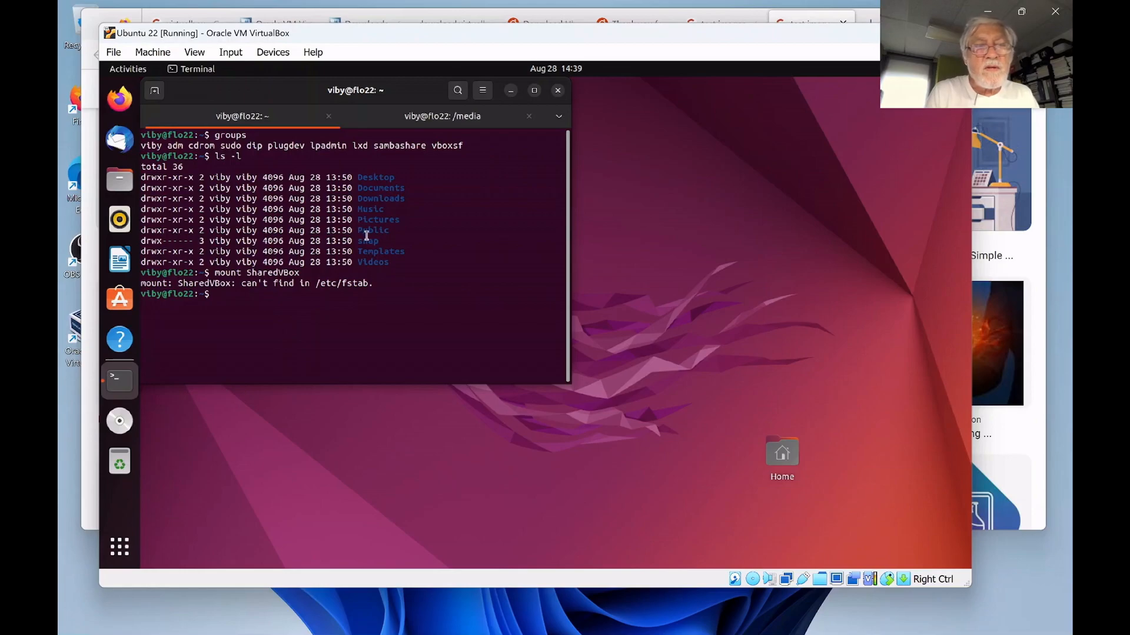
# Power off the Ubuntu 22 virtual machine and start it again from VirtualBox Manager
pyautogui.click(112, 54)
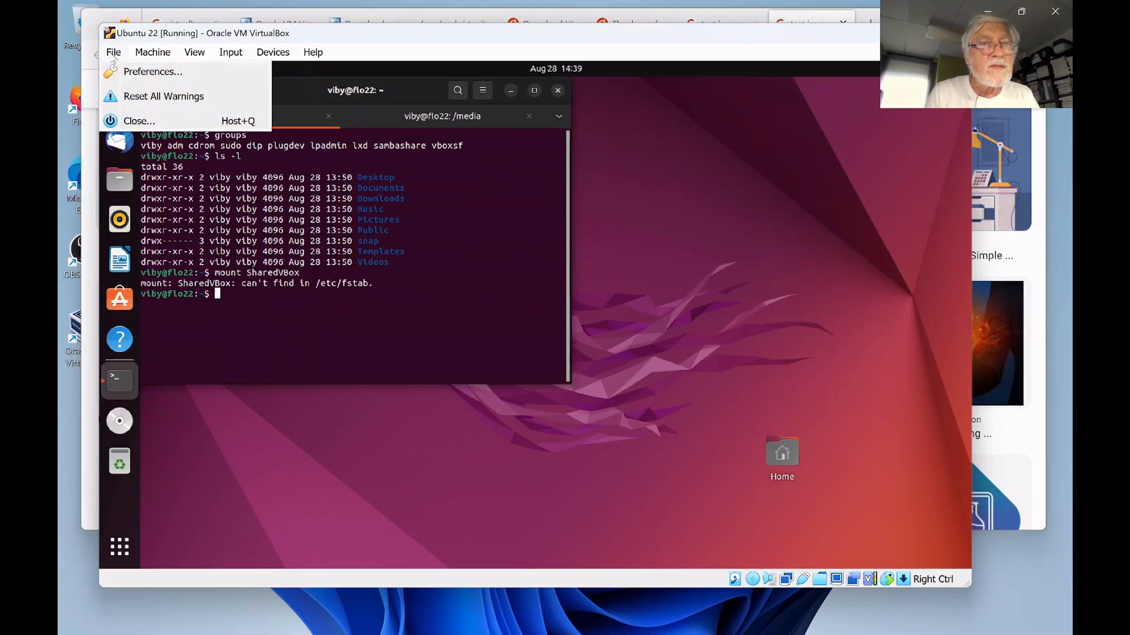
pyautogui.click(136, 122)
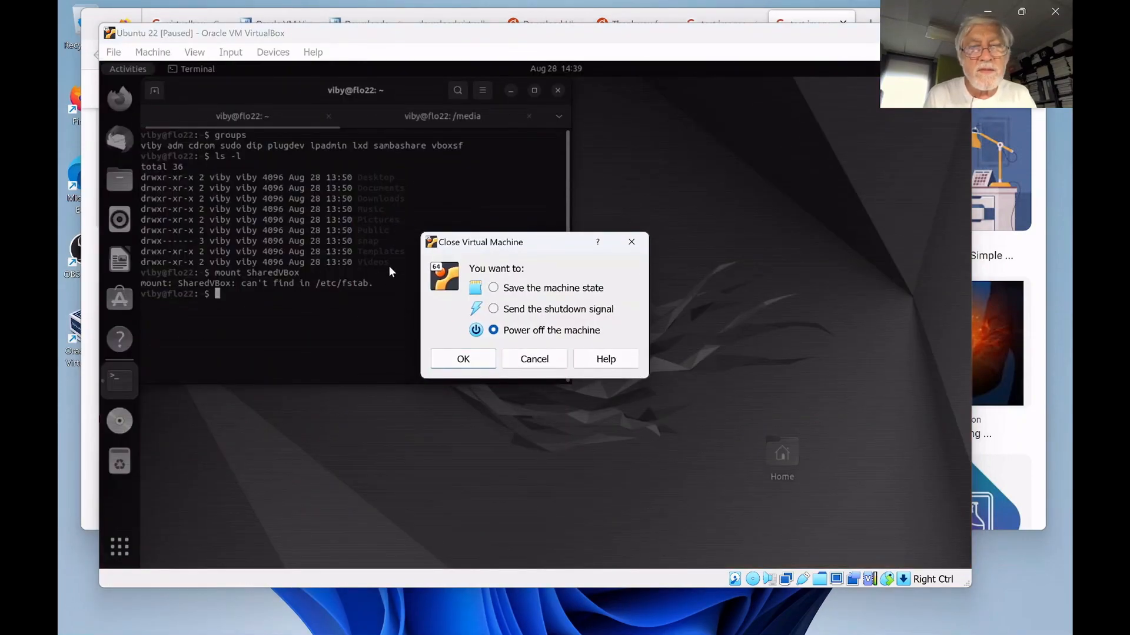
pyautogui.click(464, 361)
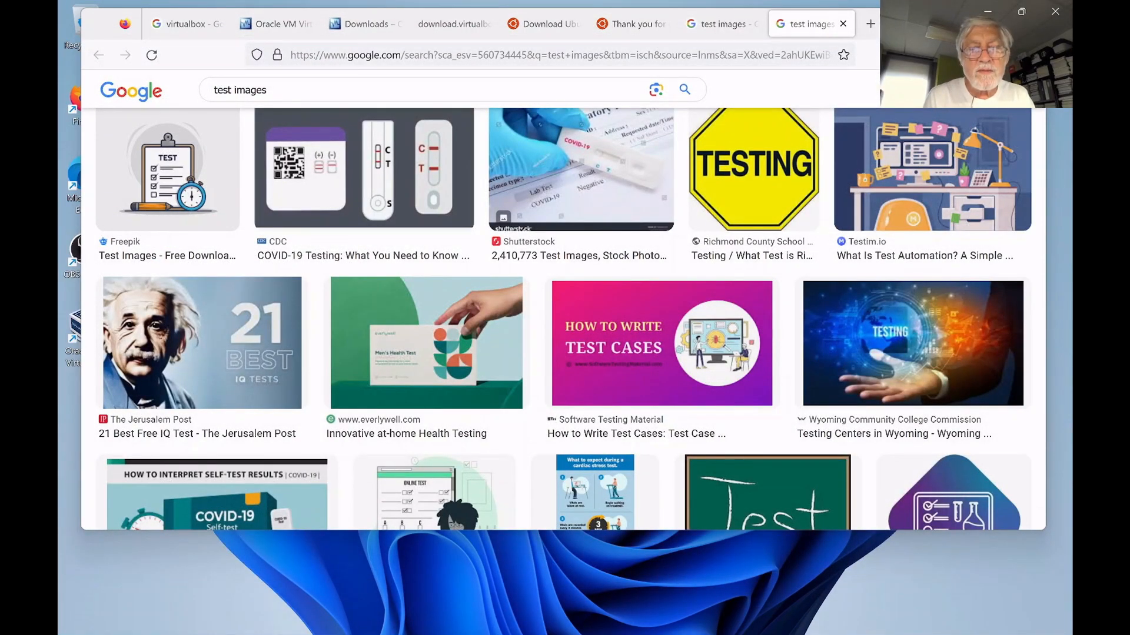
pyautogui.moveTo(550, 634)
pyautogui.moveTo(286, 626)
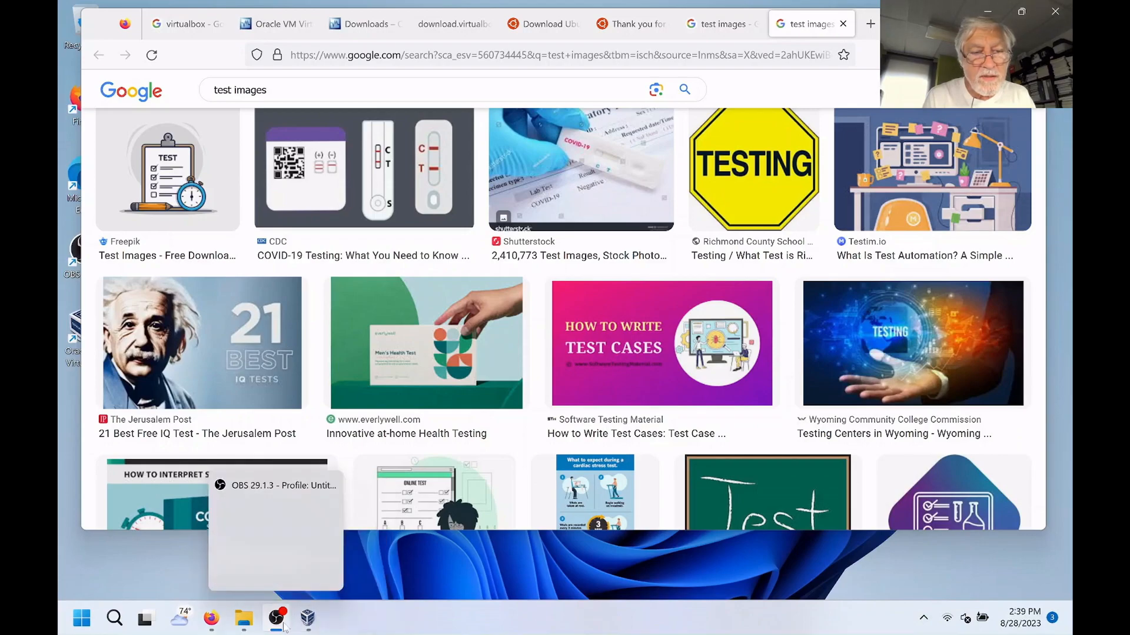
pyautogui.click(307, 618)
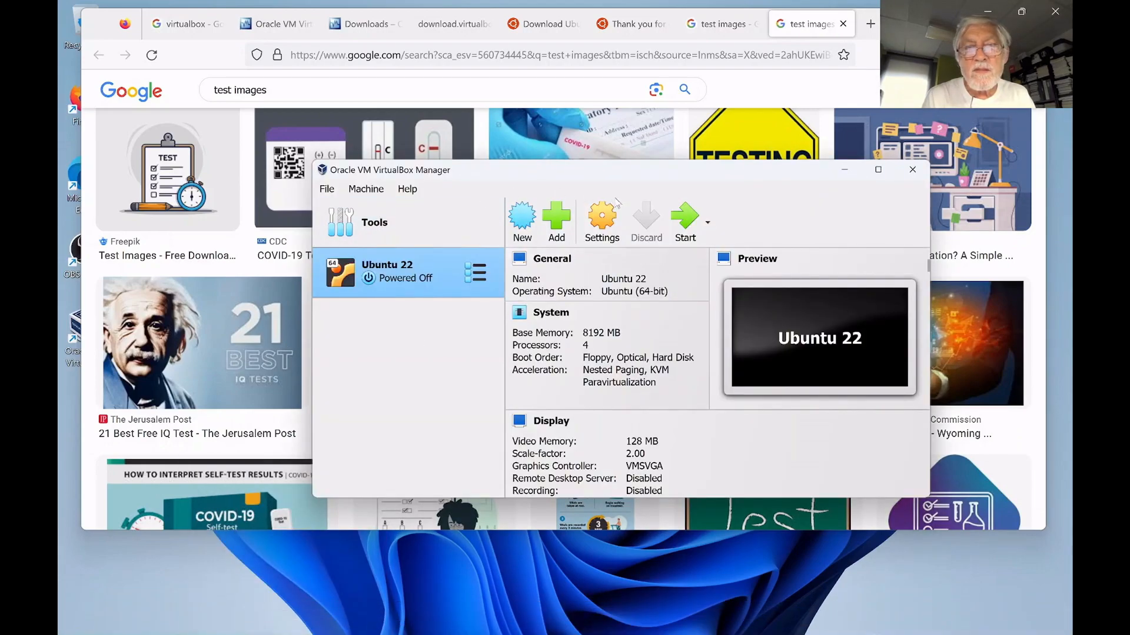
pyautogui.click(687, 219)
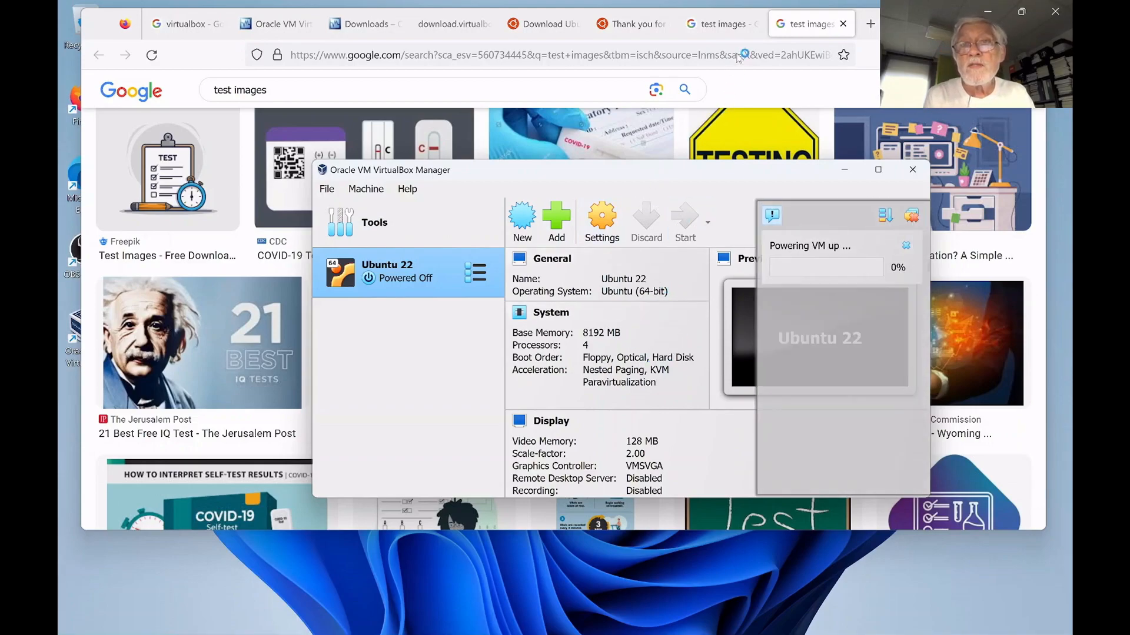
# Switch to Firefox and open The Jerusalem Post's Einstein image from the "test images" results in a new tab
pyautogui.click(799, 28)
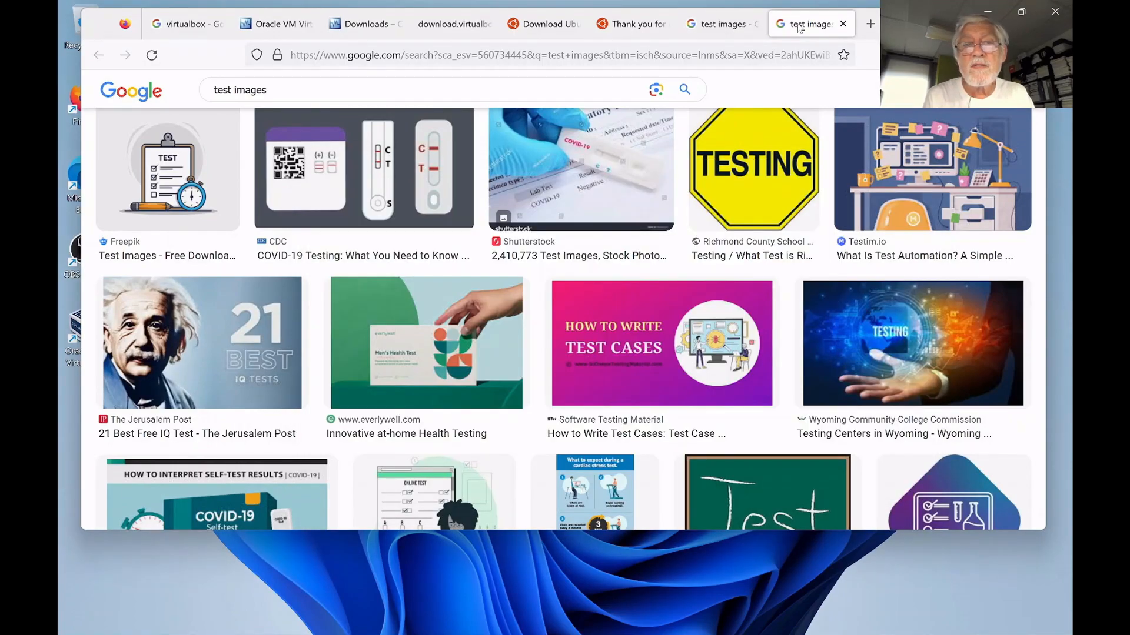
pyautogui.rightClick(202, 351)
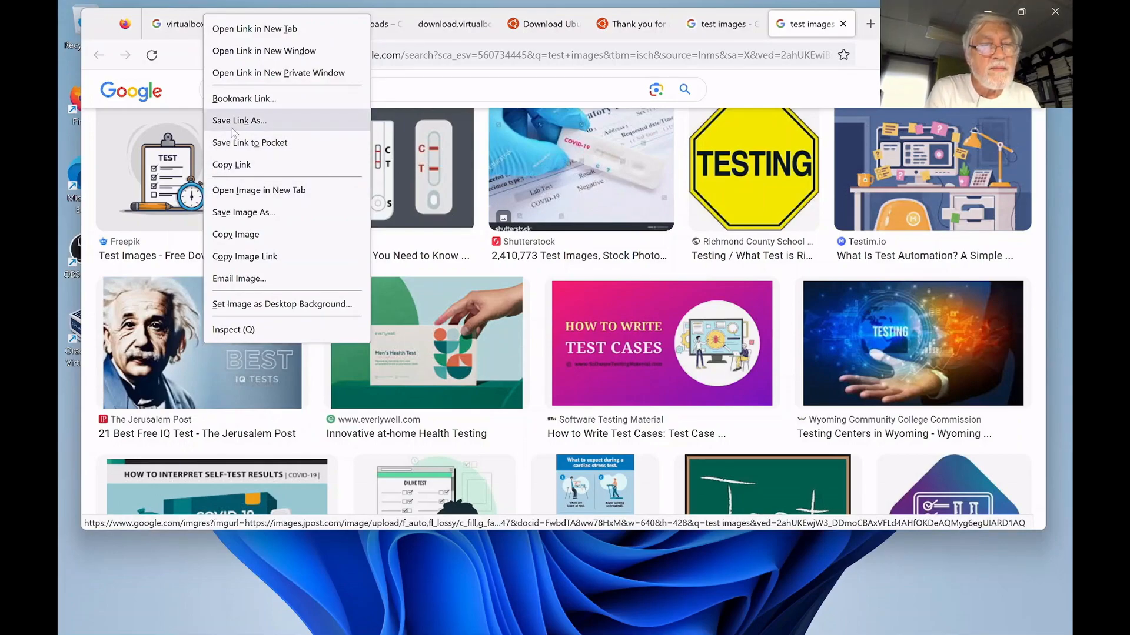
pyautogui.rightClick(166, 395)
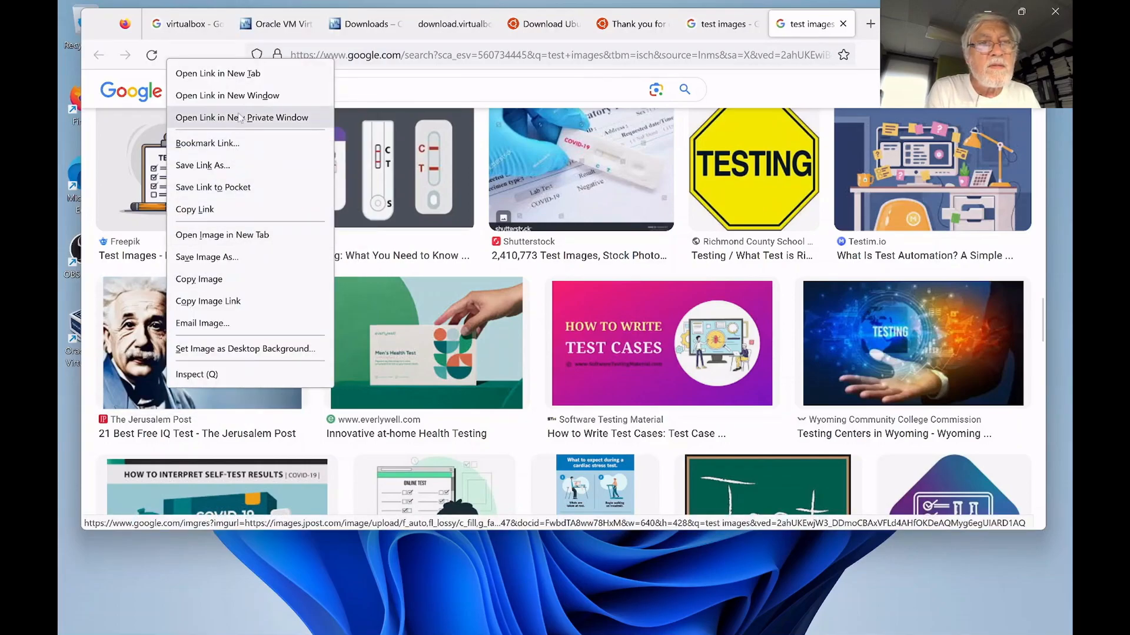
pyautogui.click(244, 75)
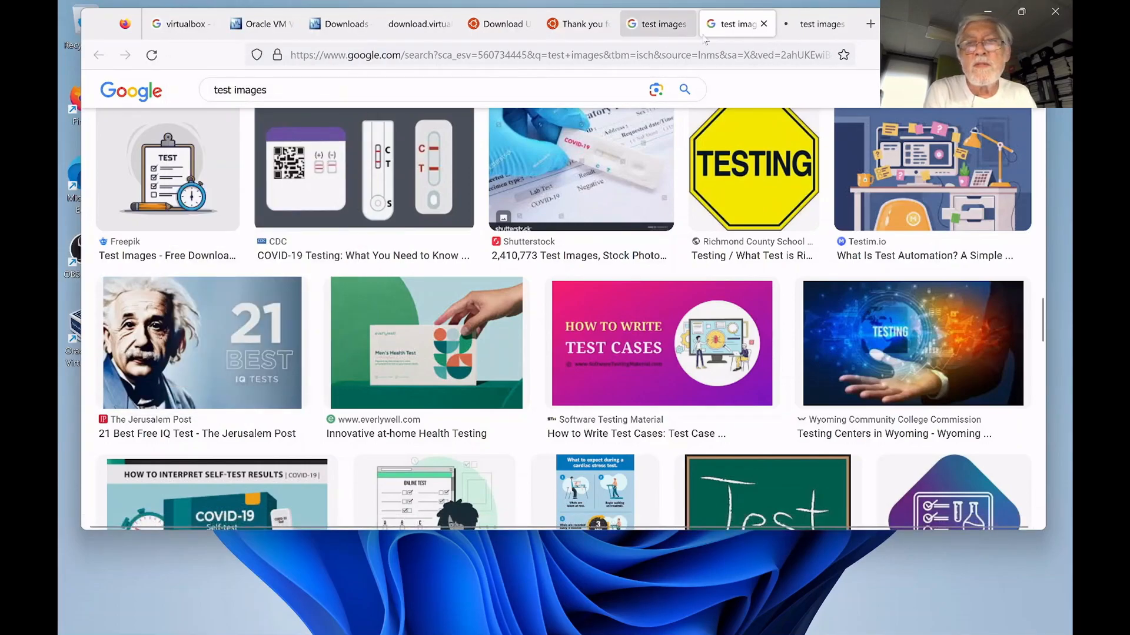
pyautogui.click(815, 27)
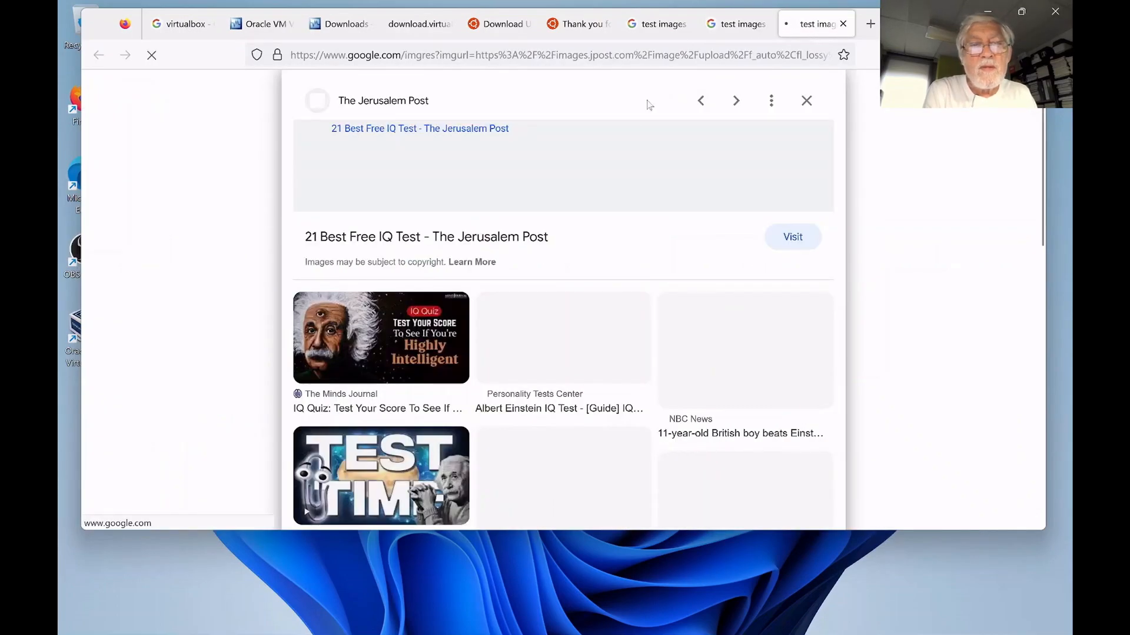
# Start saving the IQ Test Prep Einstein image from the related results and name the file Einstein.jpg
pyautogui.scroll(-1, 609, 190)
pyautogui.scroll(-5, 610, 190)
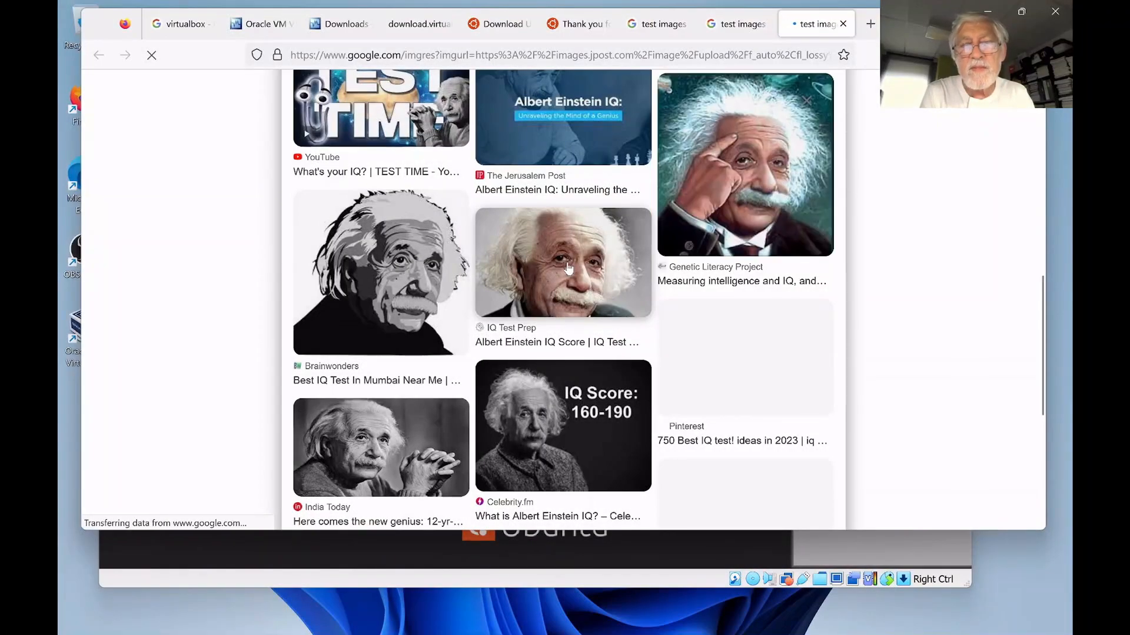
pyautogui.rightClick(568, 268)
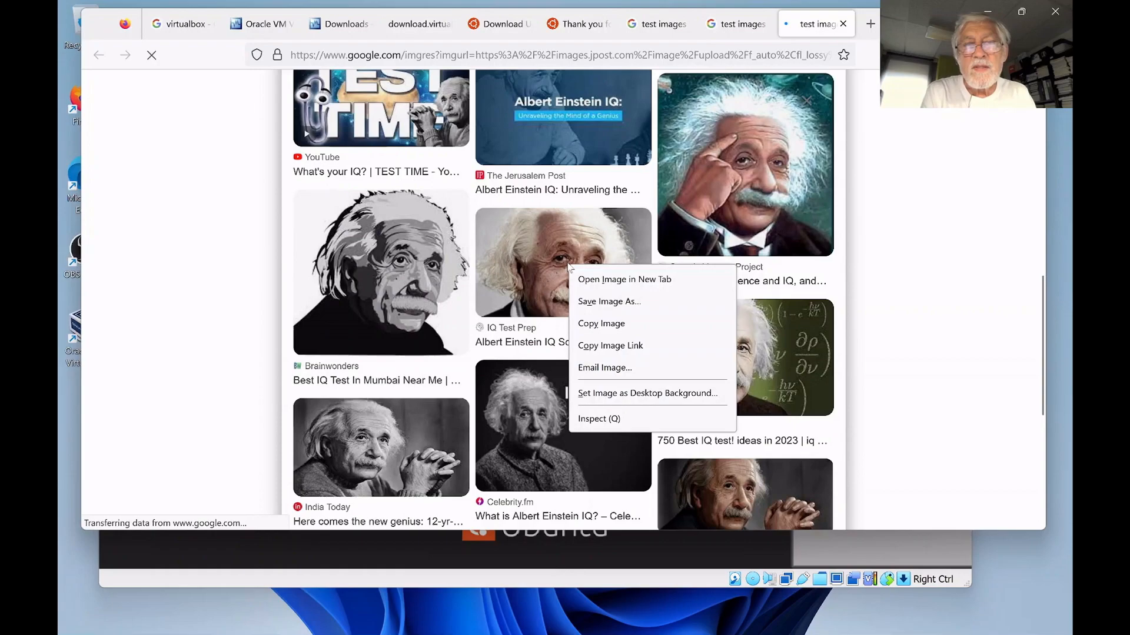
pyautogui.click(598, 301)
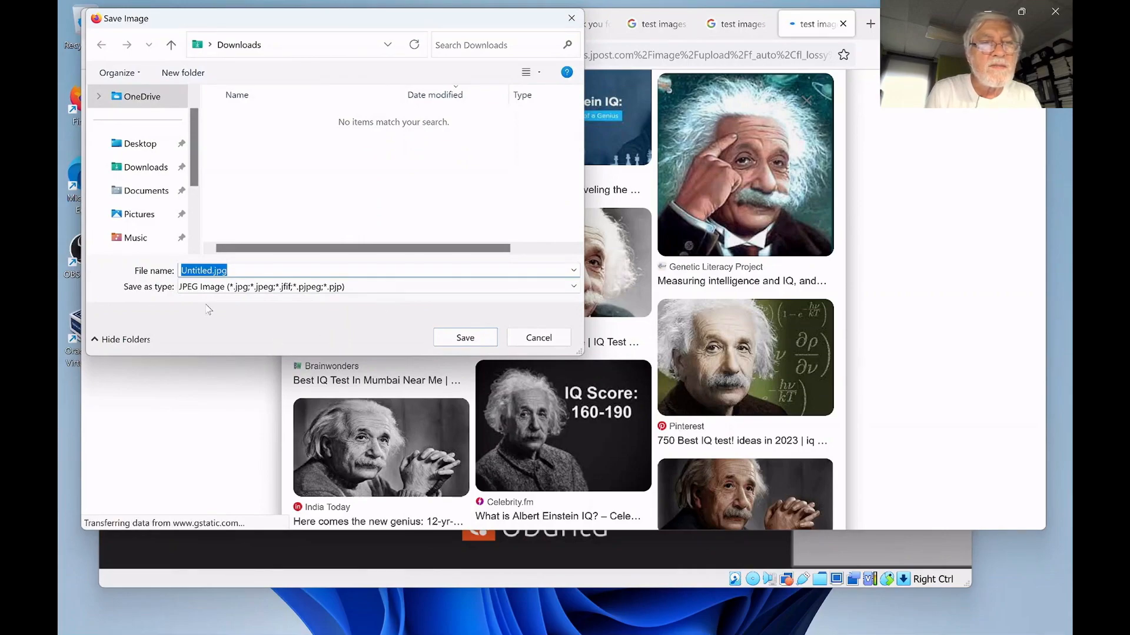
pyautogui.click(212, 270)
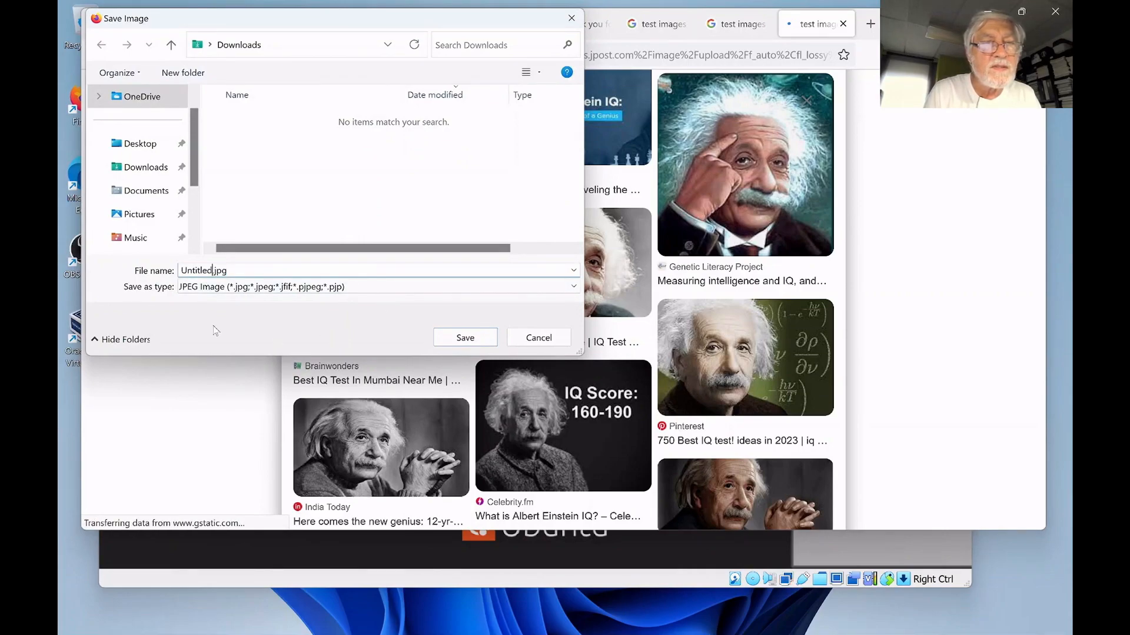
pyautogui.press('BackSpace')
pyautogui.press('BackSpace')
pyautogui.press('BackSpace')
pyautogui.press('BackSpace')
pyautogui.press('BackSpace')
pyautogui.press('BackSpace')
pyautogui.press('BackSpace')
pyautogui.press('BackSpace')
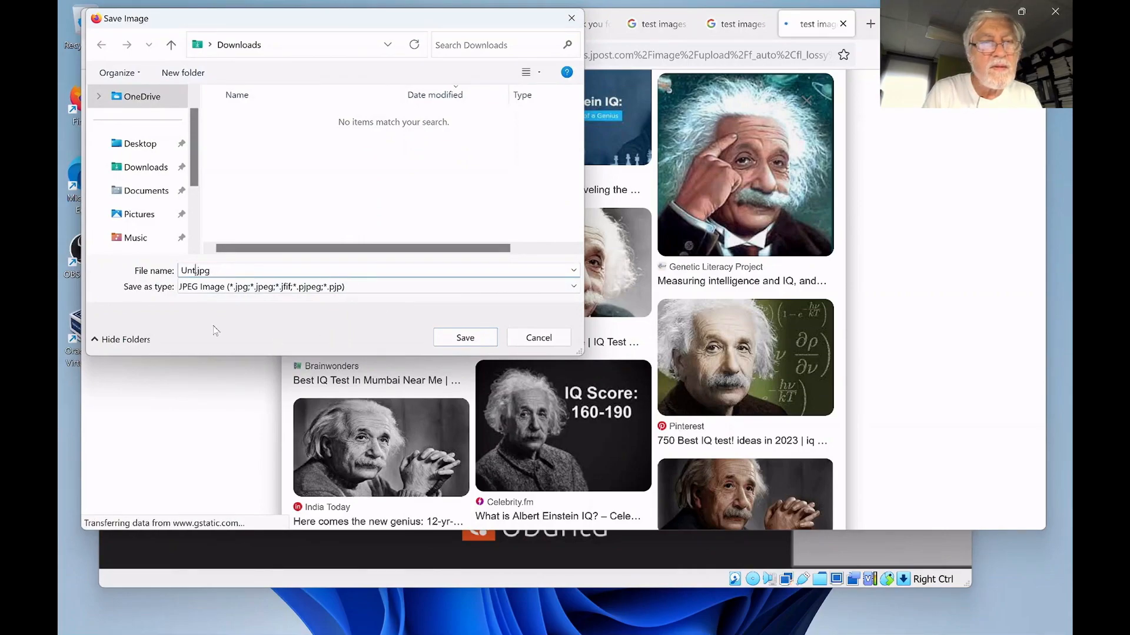
pyautogui.write('Einstr')
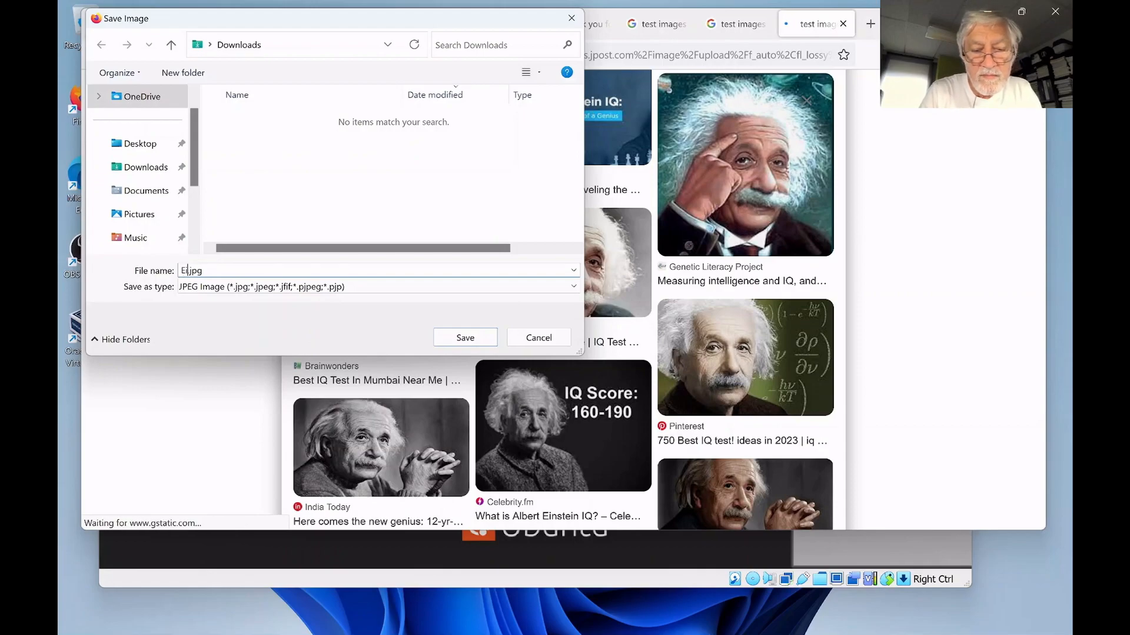
pyautogui.press('BackSpace')
pyautogui.write('ein')
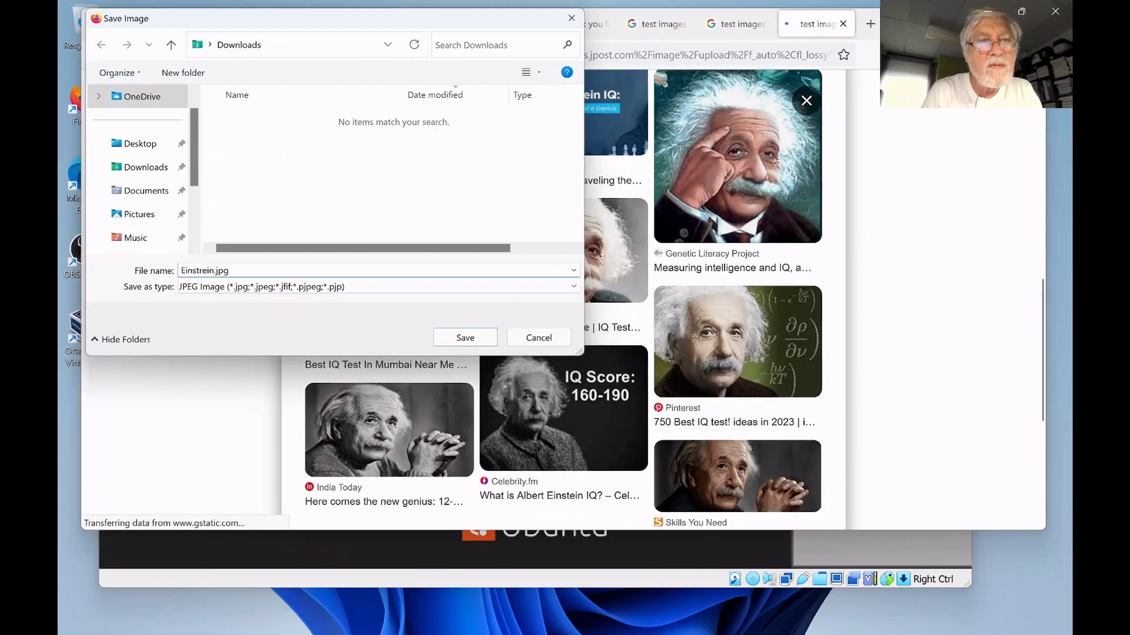
pyautogui.press('Left')
pyautogui.press('Left')
pyautogui.press('Left')
pyautogui.press('BackSpace')
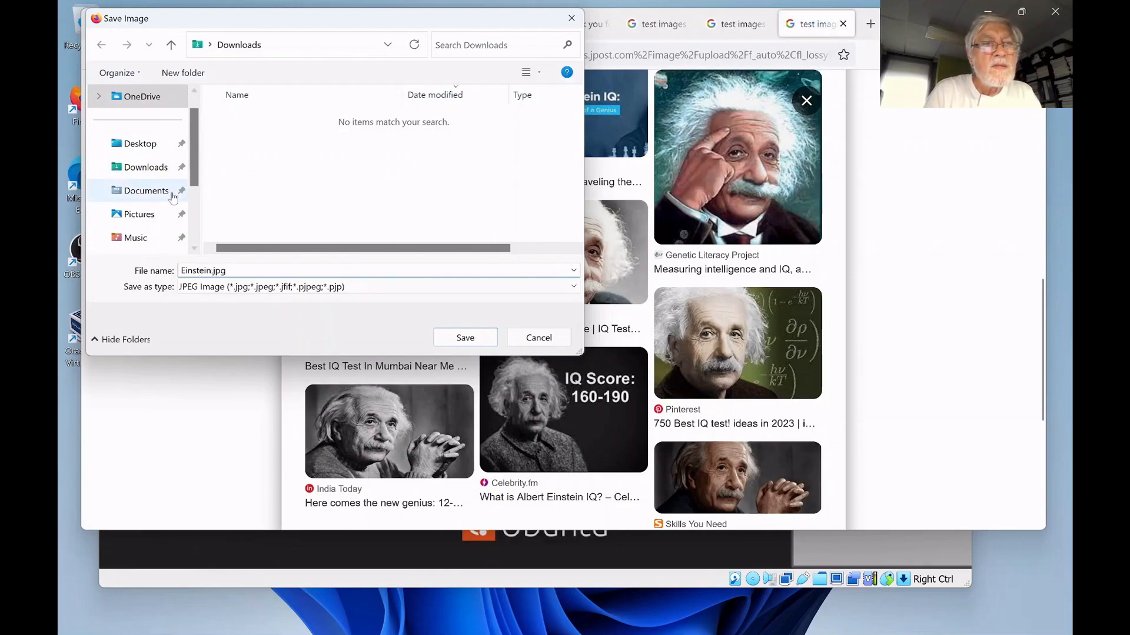
# Save Einstein.jpg in the SharedVBox folder inside the account's user folder on drive C
pyautogui.click(154, 202)
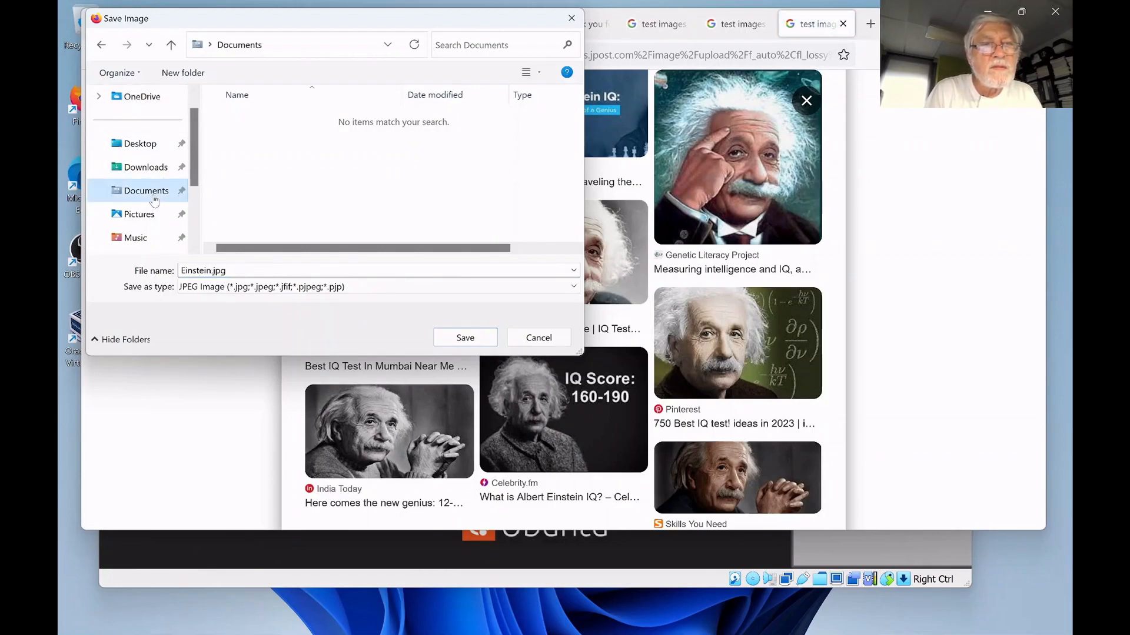
pyautogui.hscroll(2, 303, 195)
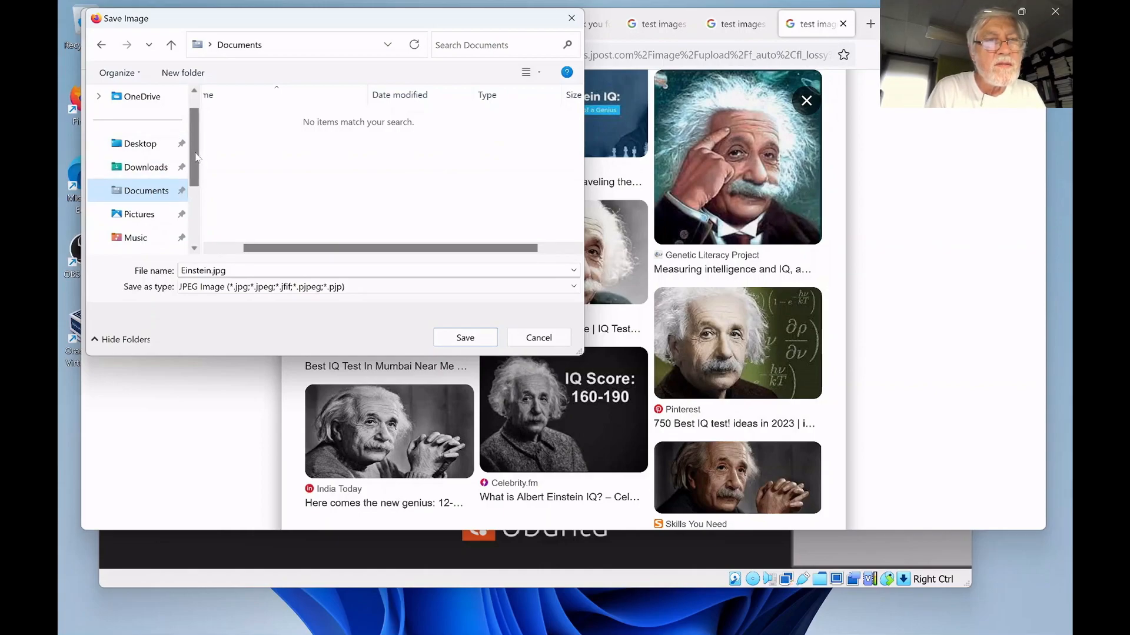
pyautogui.scroll(-2, 195, 157)
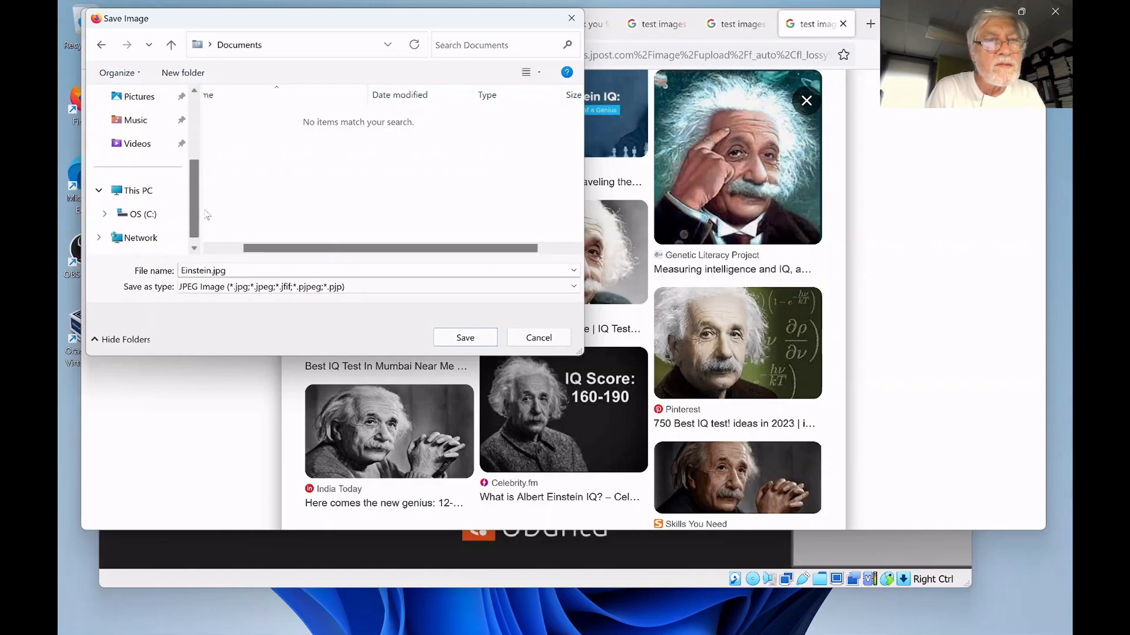
pyautogui.click(142, 212)
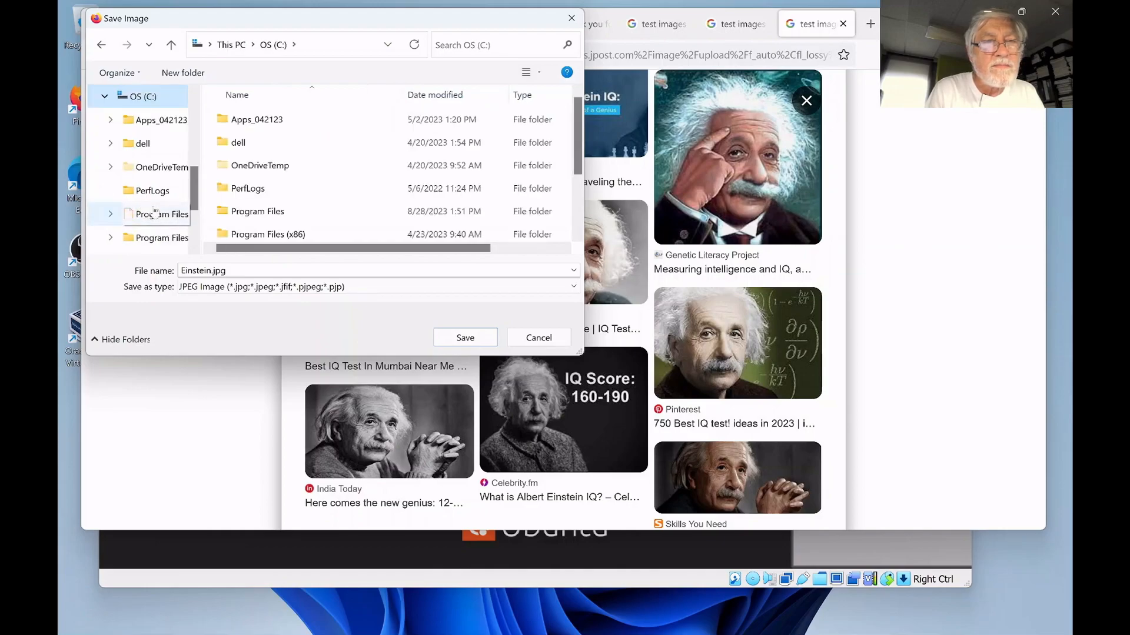
pyautogui.scroll(-2, 260, 202)
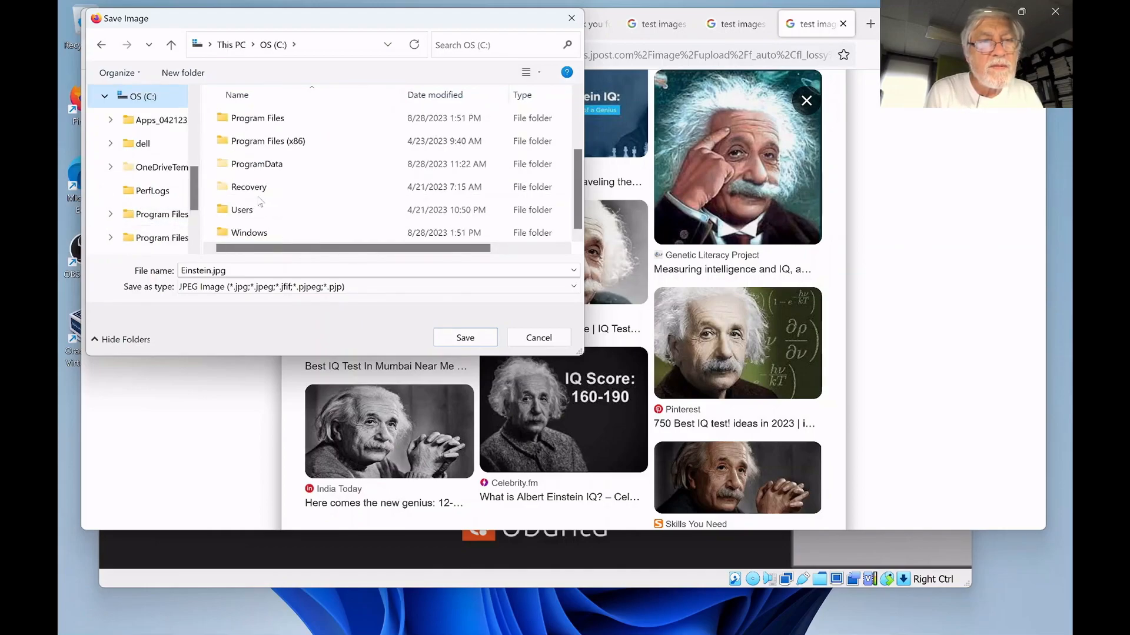
pyautogui.doubleClick(245, 211)
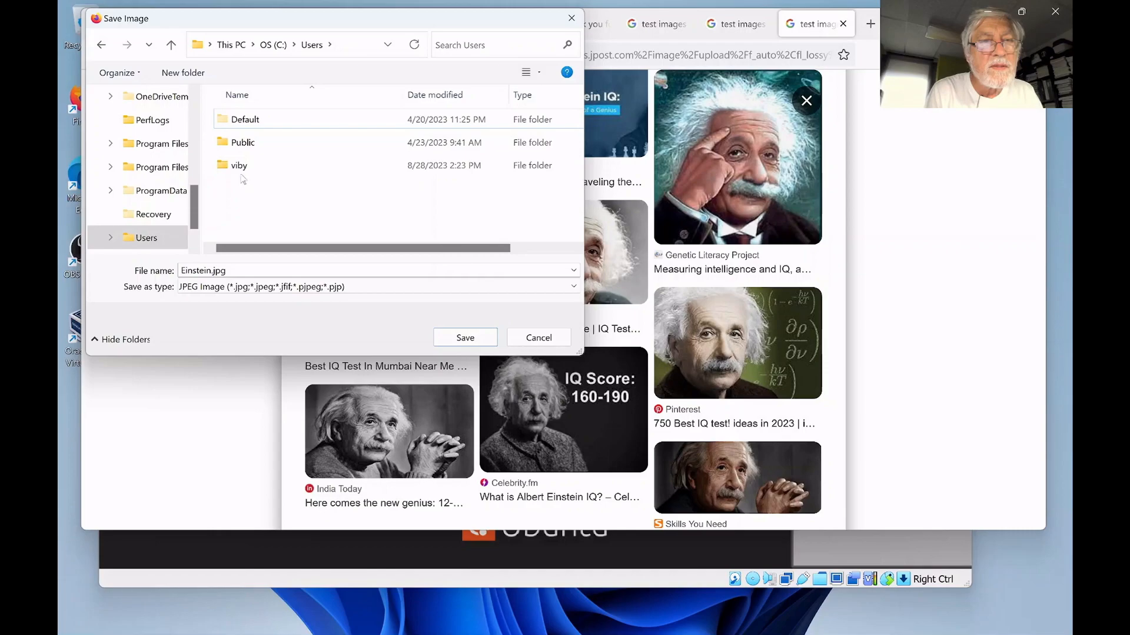
pyautogui.doubleClick(240, 167)
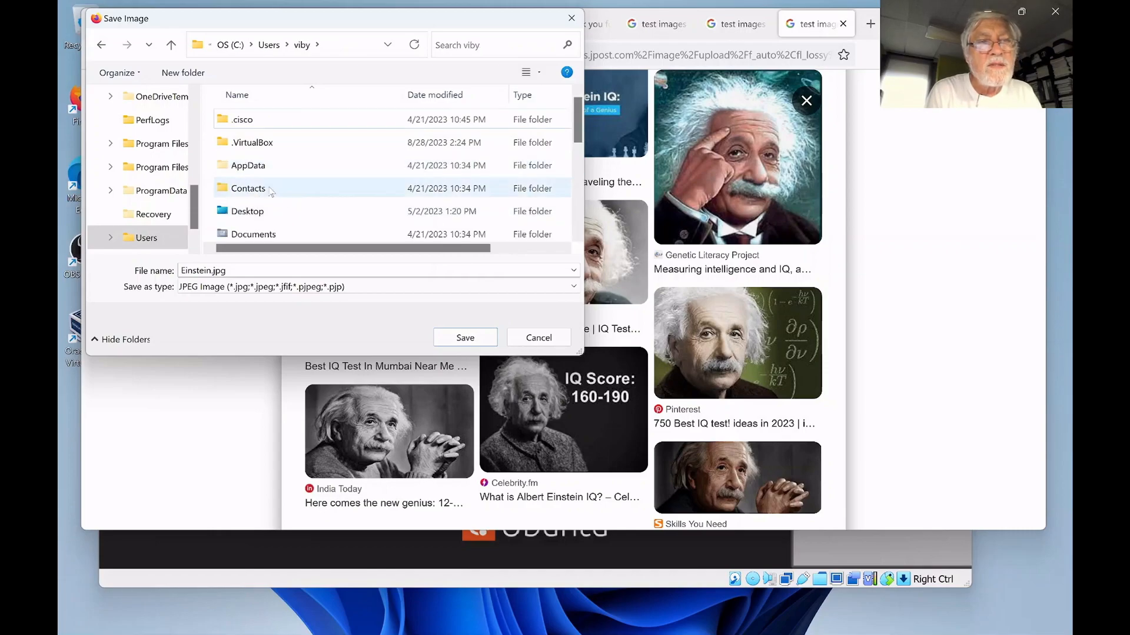
pyautogui.scroll(-2, 352, 191)
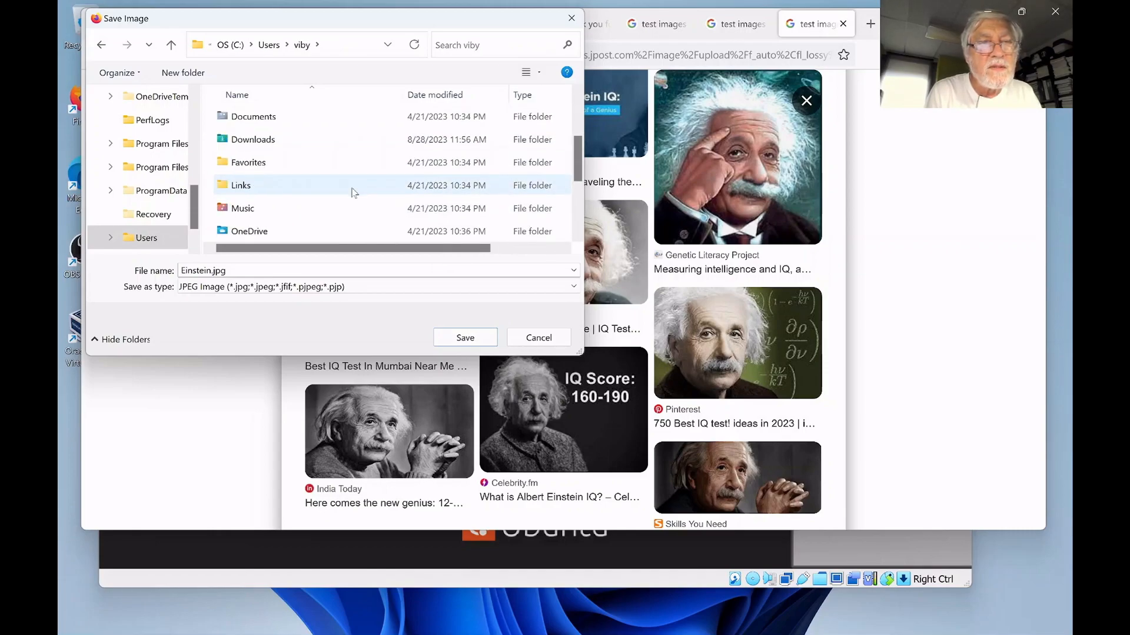
pyautogui.scroll(-2, 353, 193)
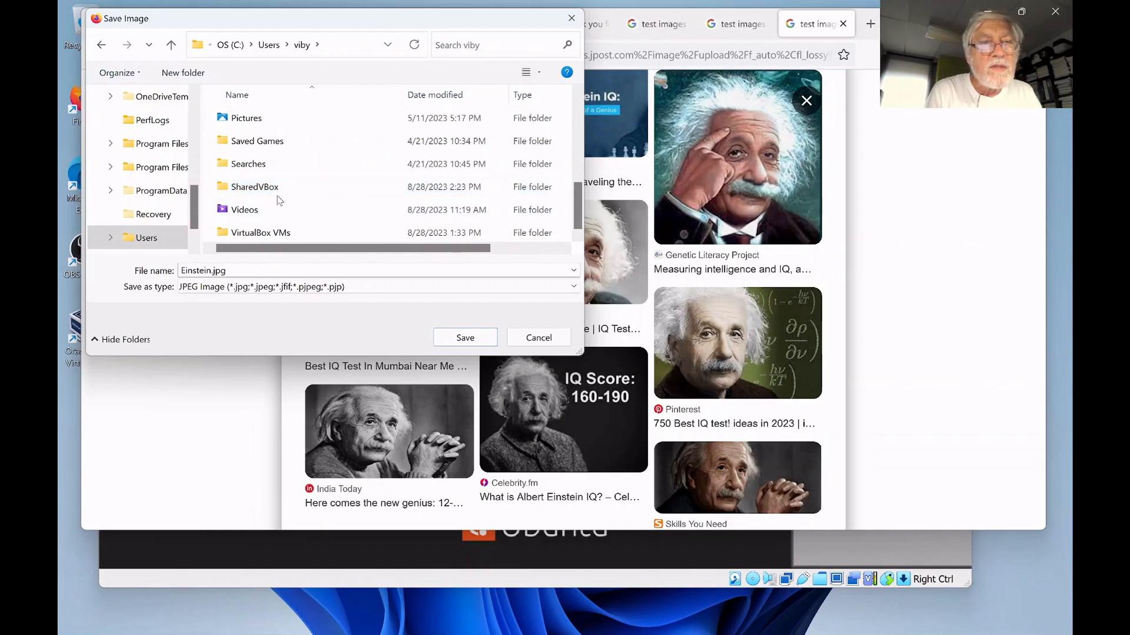
pyautogui.doubleClick(245, 188)
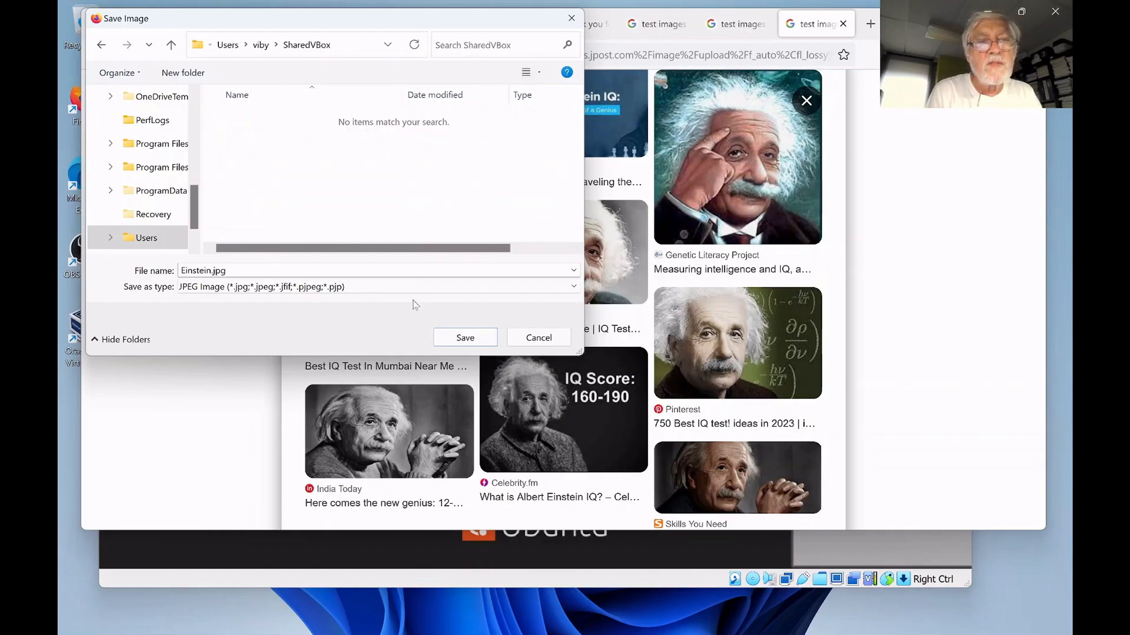
pyautogui.click(458, 344)
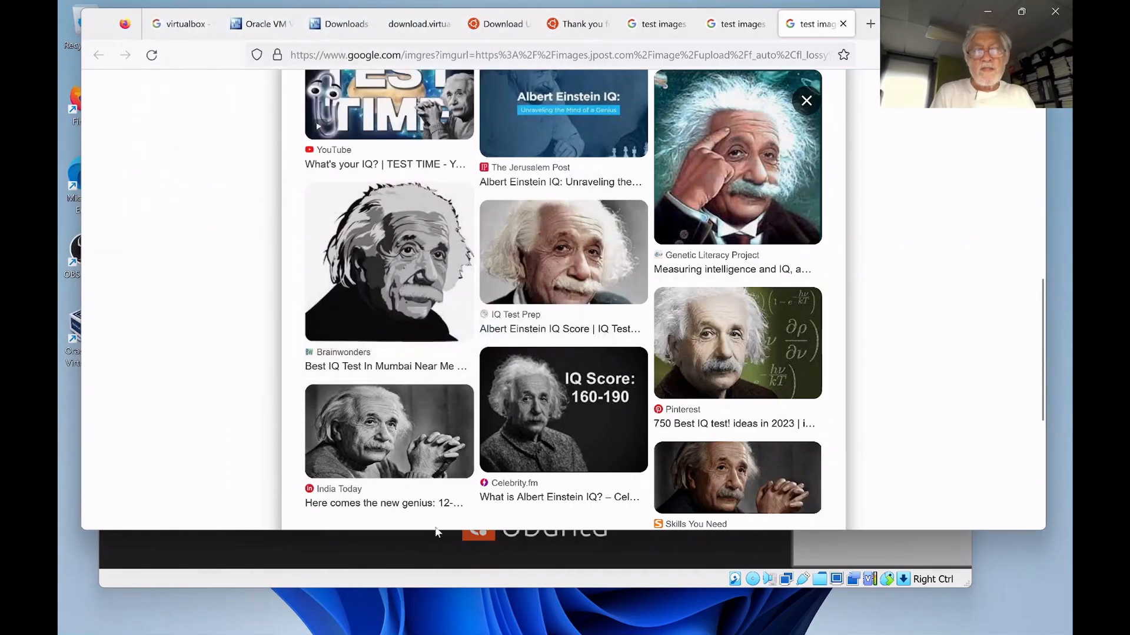
# Switch to the Ubuntu 22 virtual machine, dismiss its mouse and keyboard notifications, and log in with the account password
pyautogui.click(387, 555)
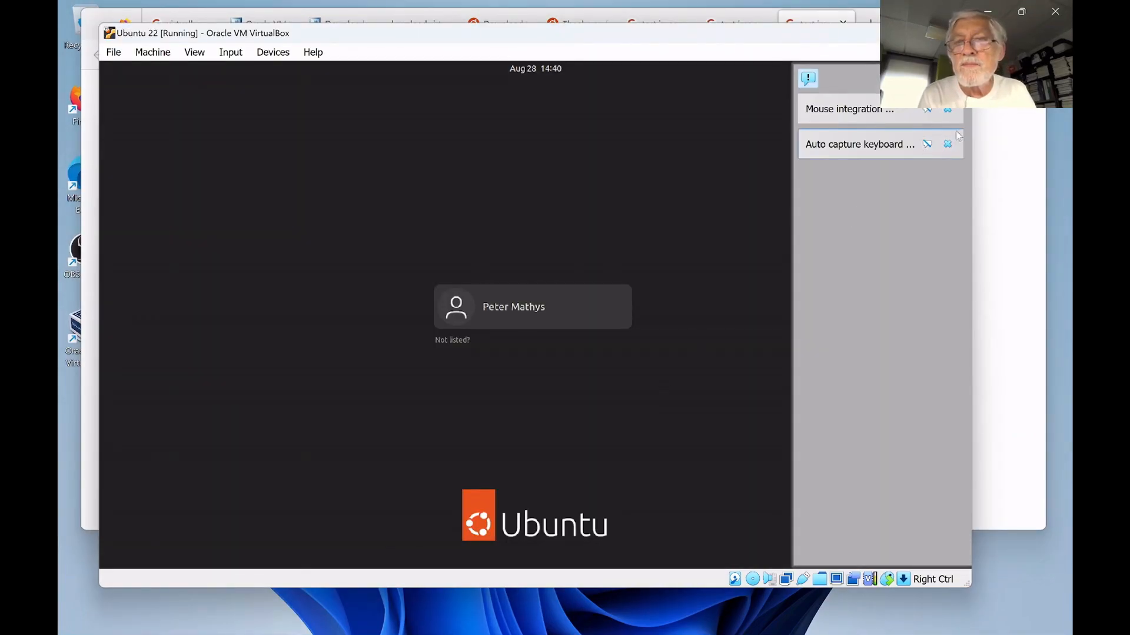
pyautogui.click(947, 111)
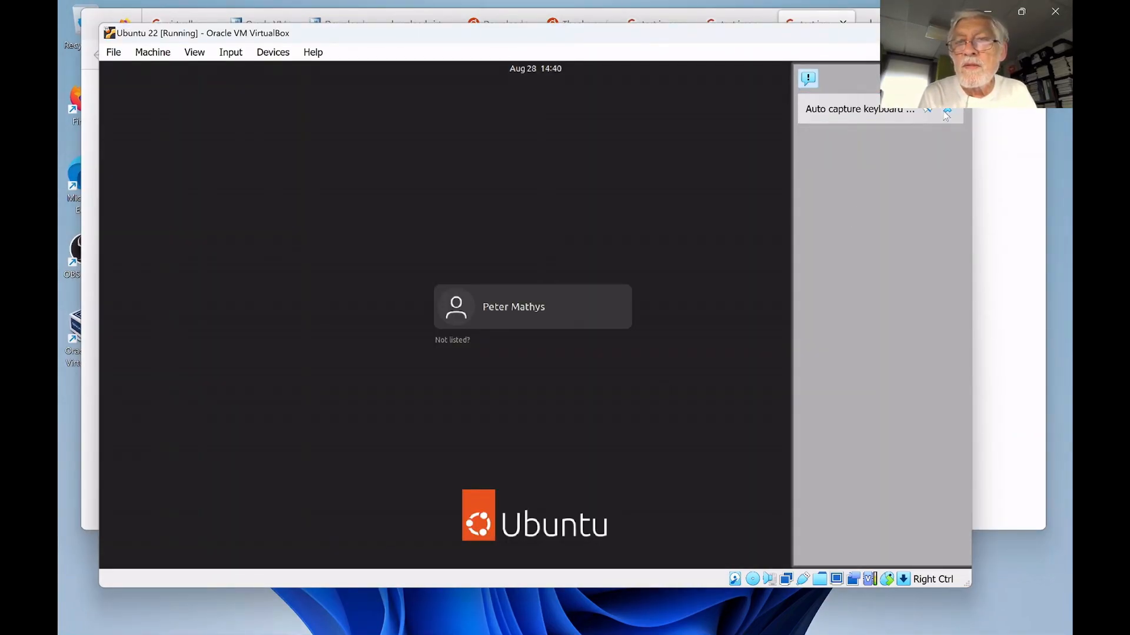
pyautogui.click(946, 111)
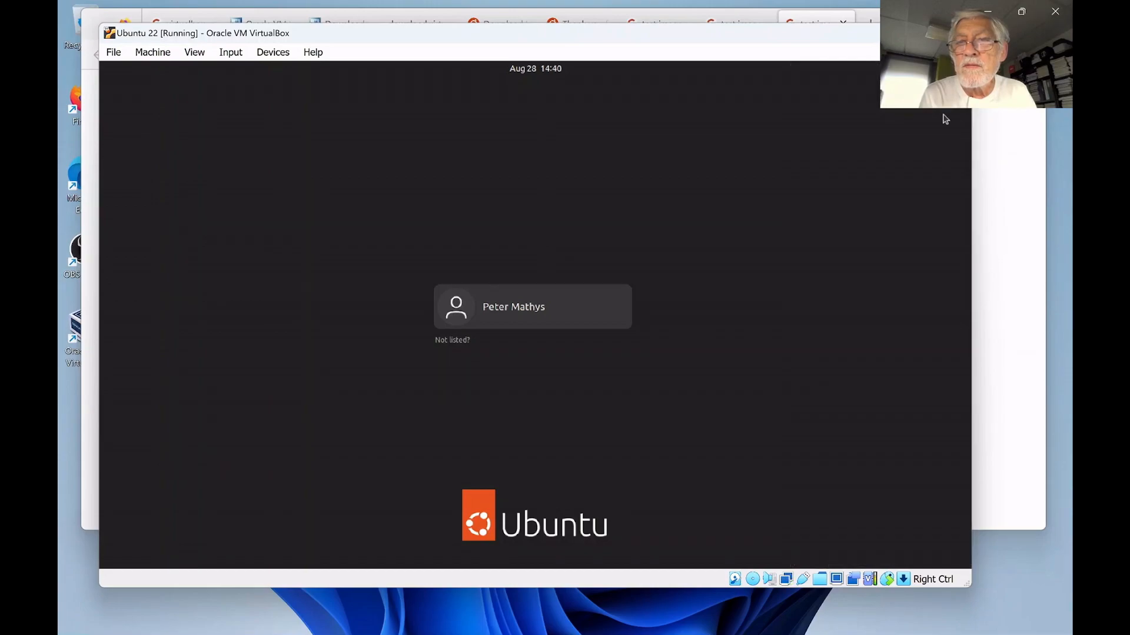
pyautogui.click(534, 324)
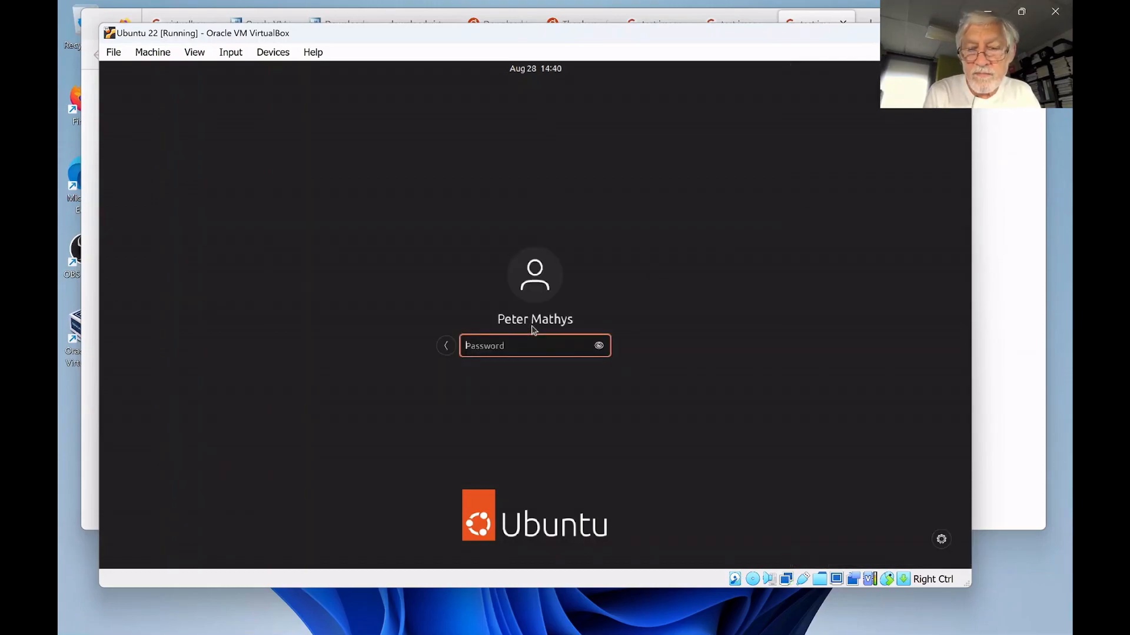
pyautogui.write('••')
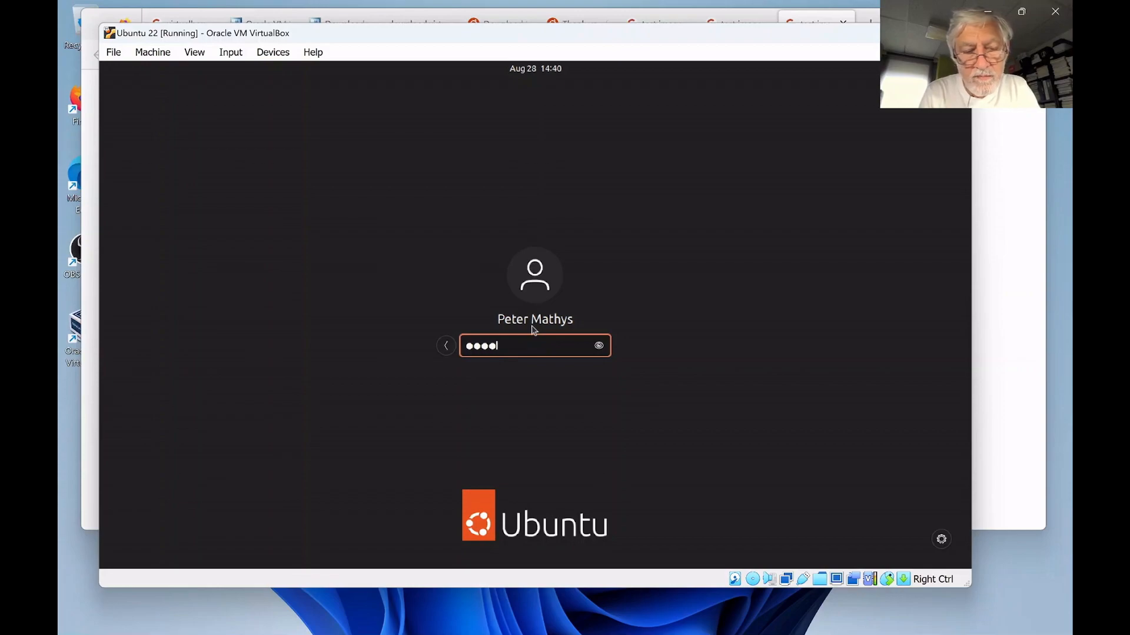
pyautogui.write('•••••••••')
pyautogui.press('Return')
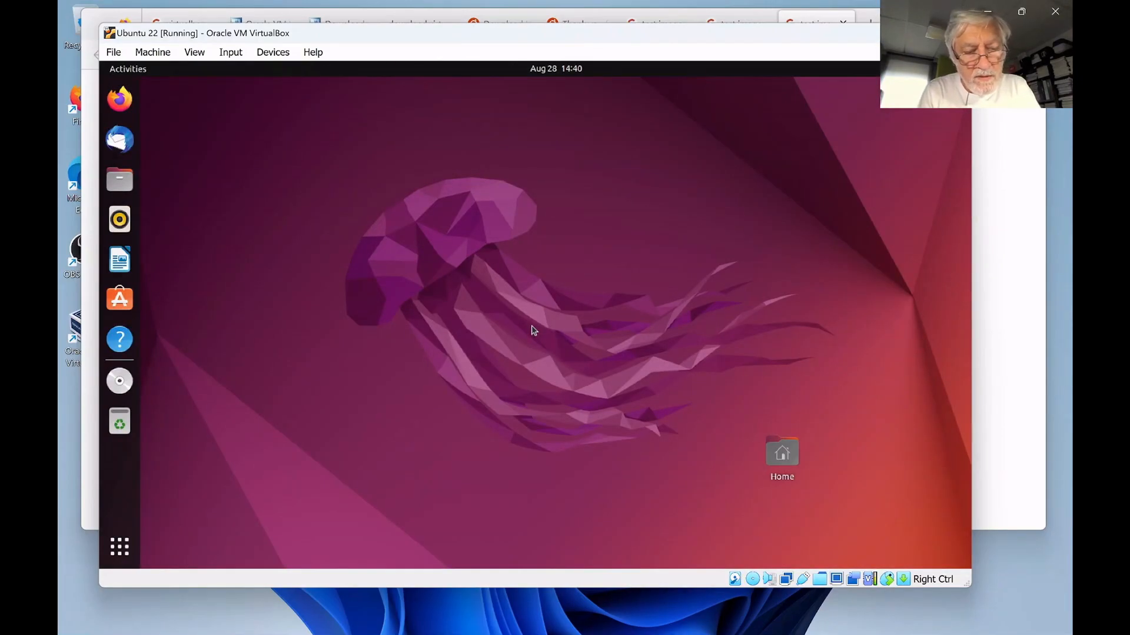
# Open a terminal in Ubuntu and list the home folder's contents with ls -l
pyautogui.hotkey('ctrl', 'alt', 't')
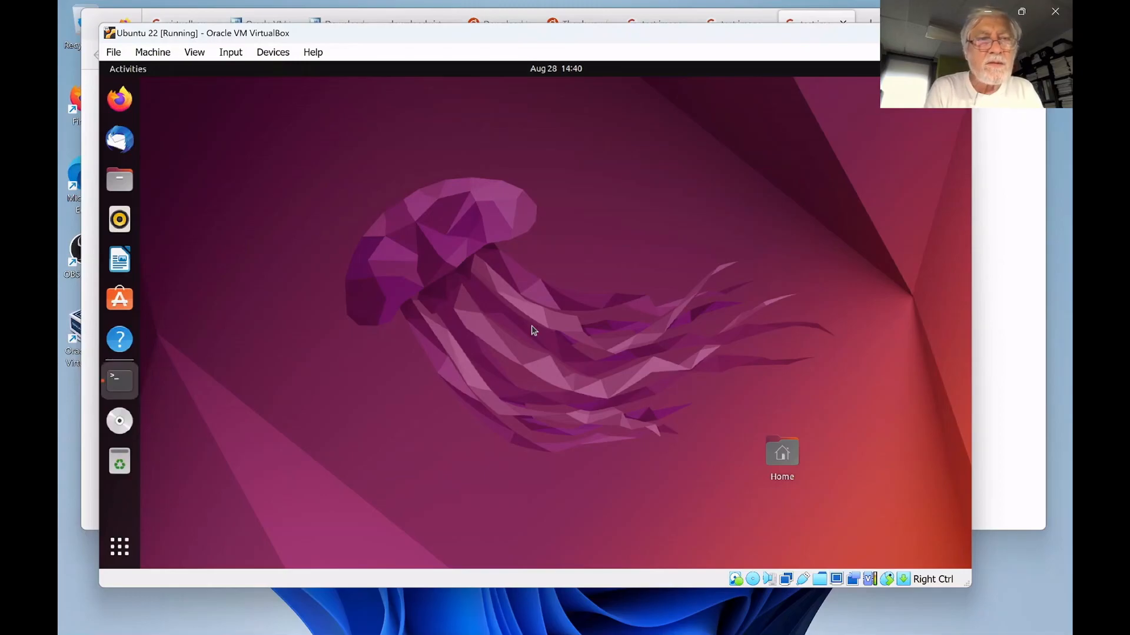
pyautogui.write('ls -l')
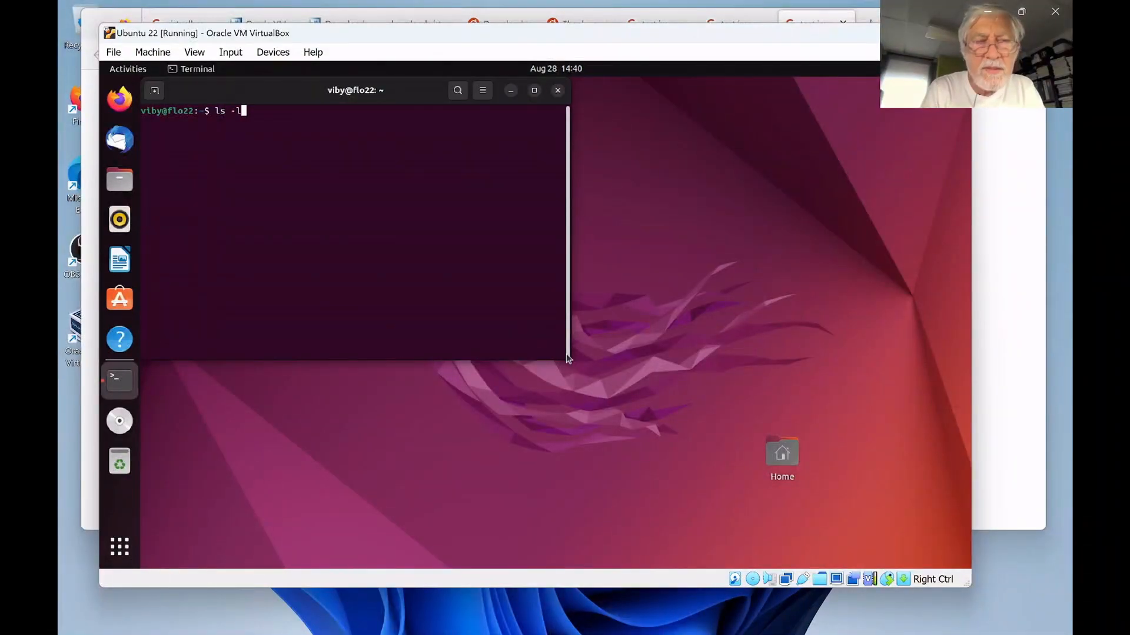
pyautogui.press('Return')
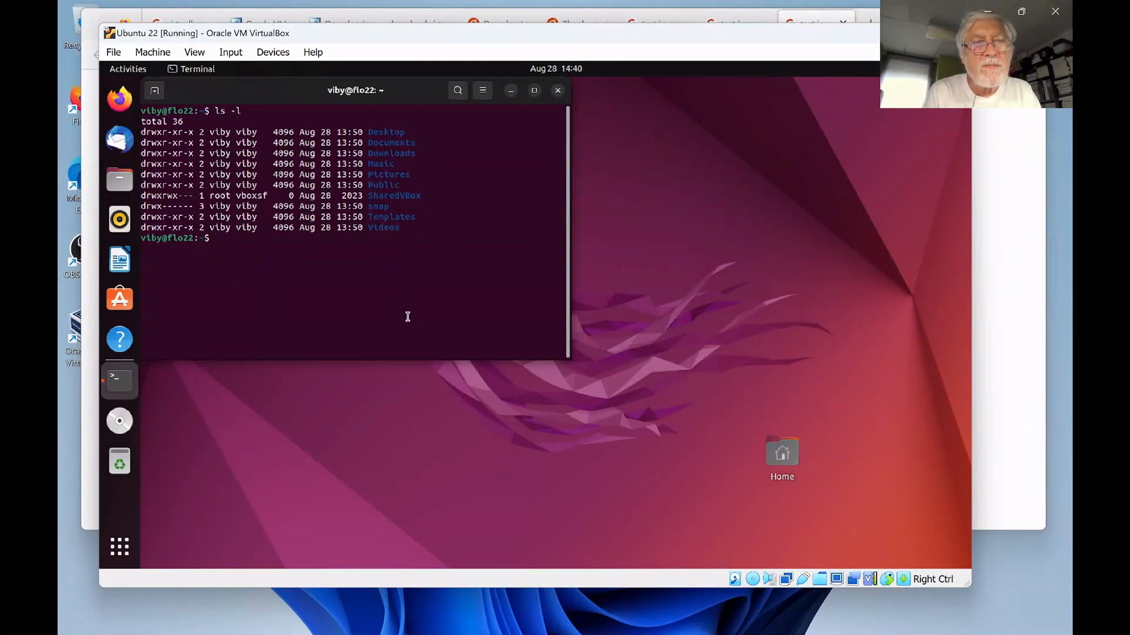
# Change to the SharedVBox directory in the terminal and list its files with ls -l
pyautogui.write('cd ')
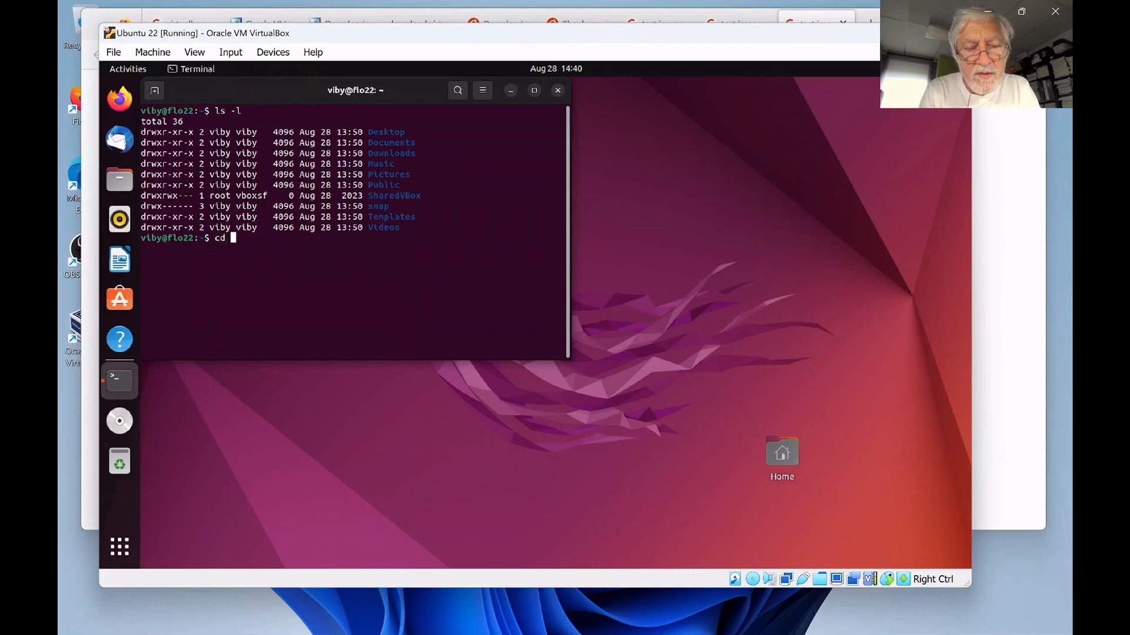
pyautogui.write('Sha')
pyautogui.press('Tab')
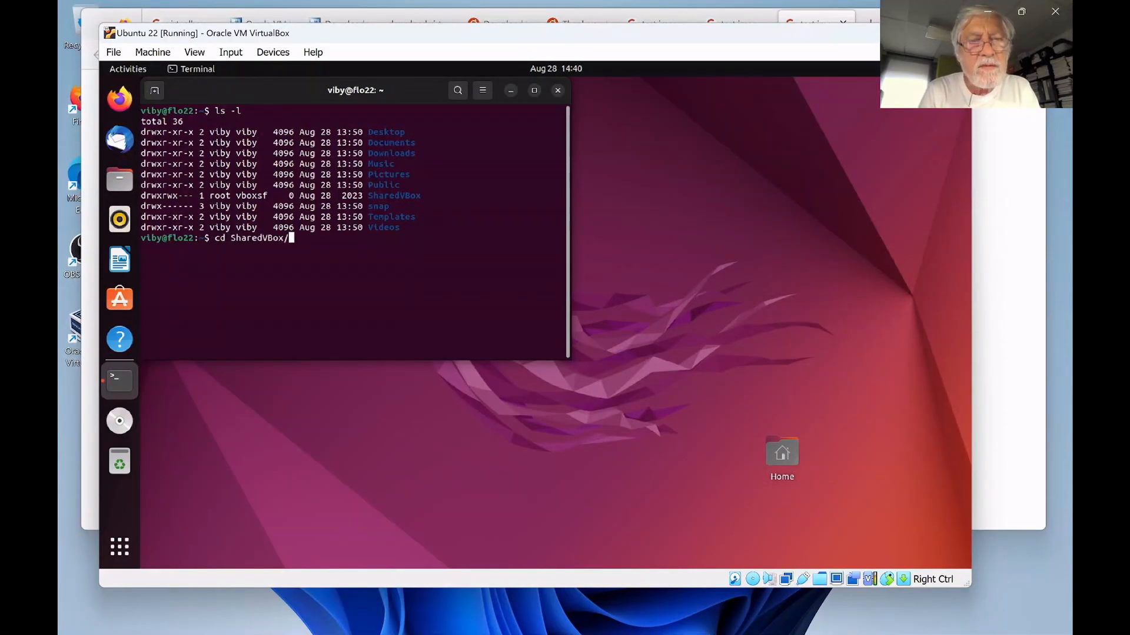
pyautogui.press('Return')
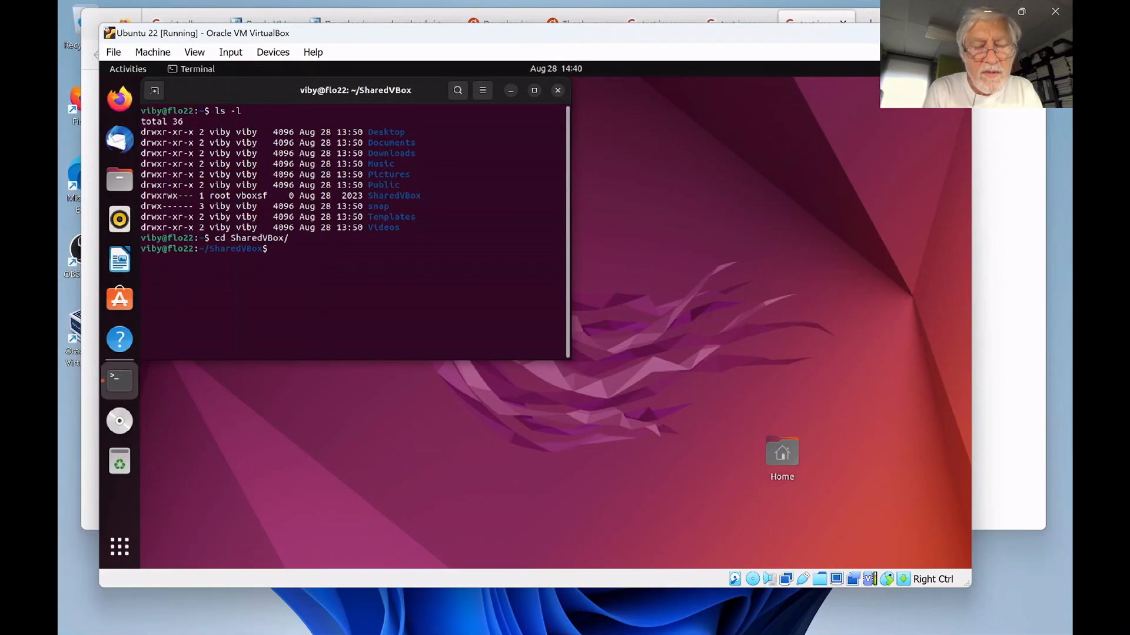
pyautogui.write('ls -l')
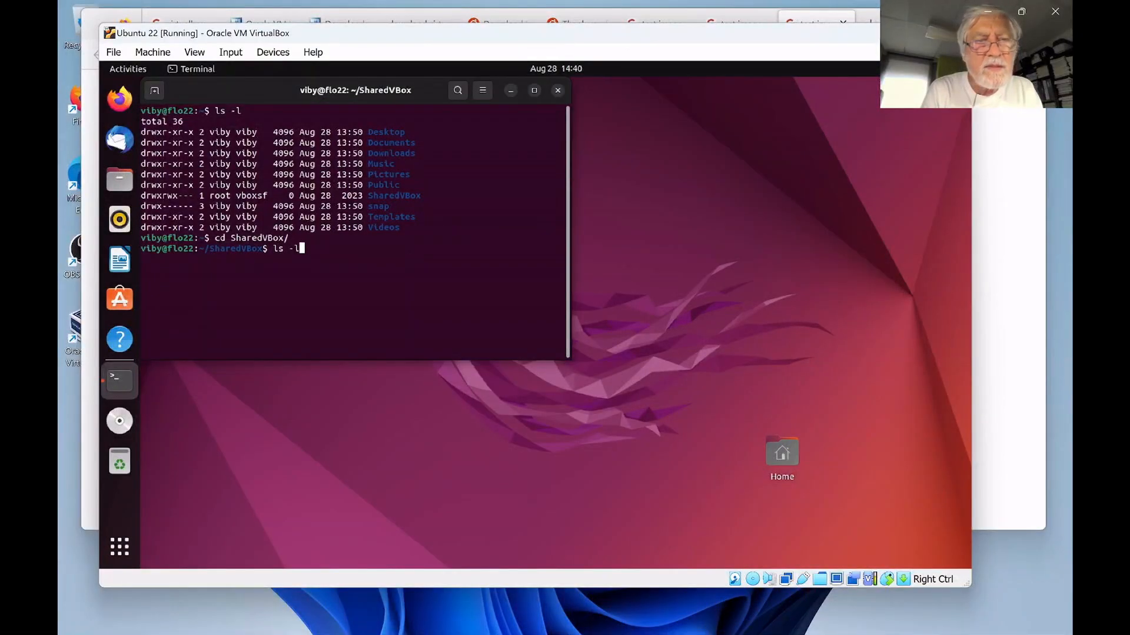
pyautogui.press('Return')
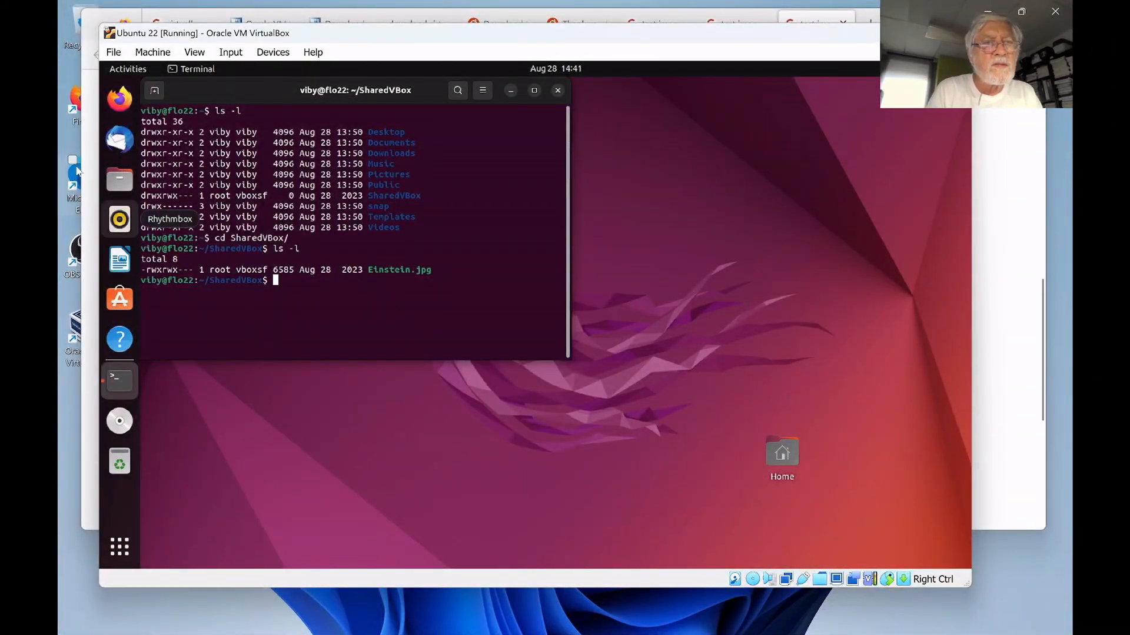
# Open the SharedVBox folder in Ubuntu's file manager and view Einstein.jpg in the image viewer
pyautogui.click(116, 185)
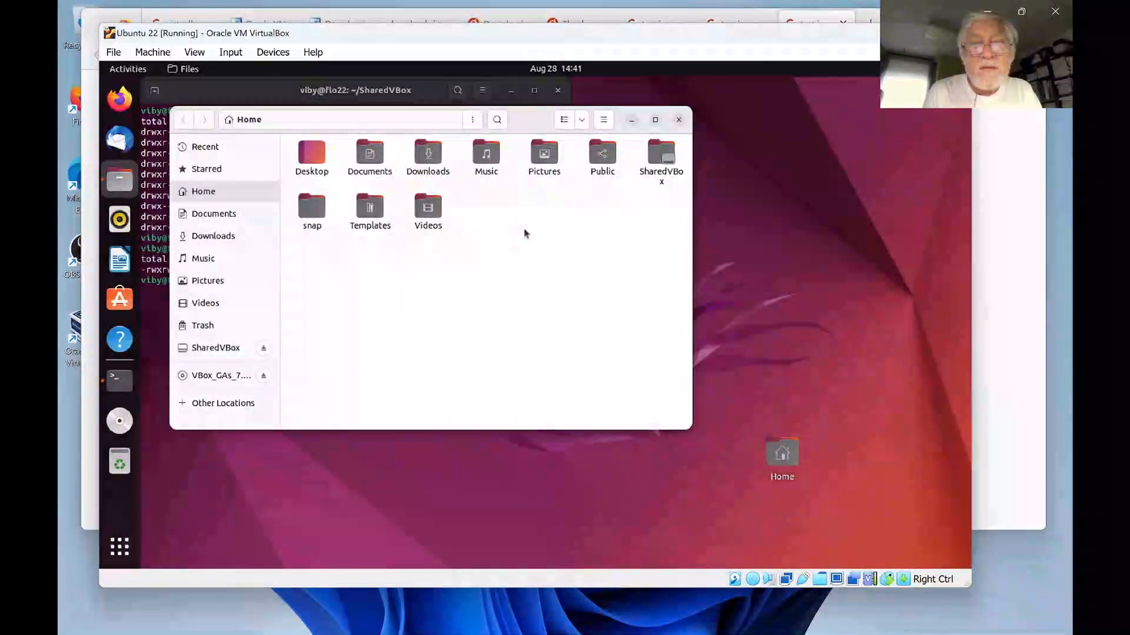
pyautogui.doubleClick(658, 154)
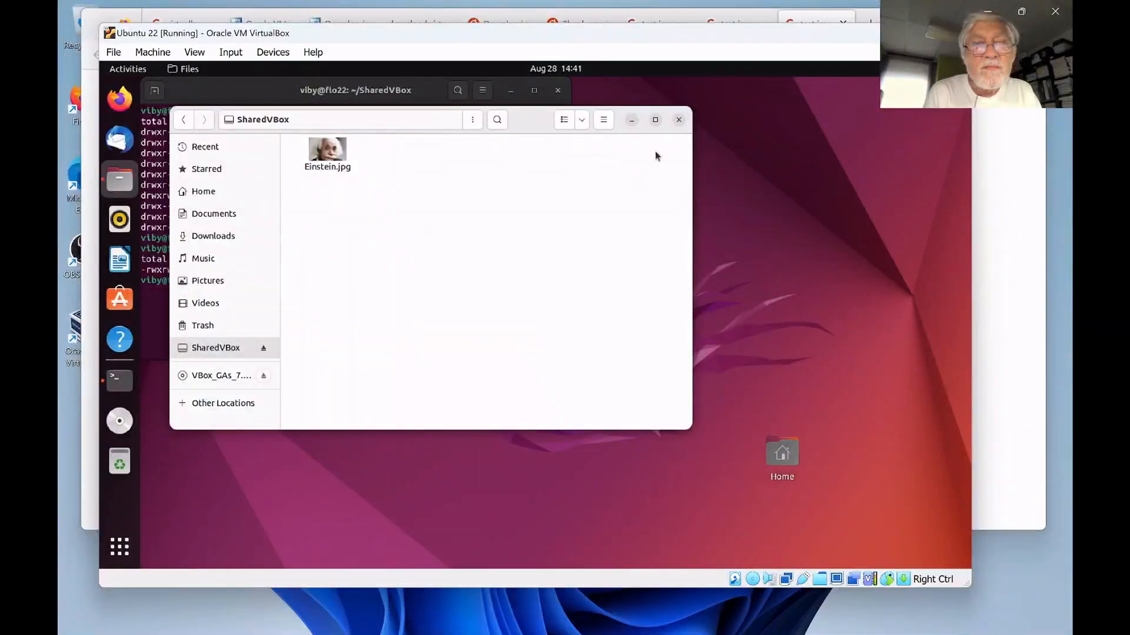
pyautogui.click(321, 153)
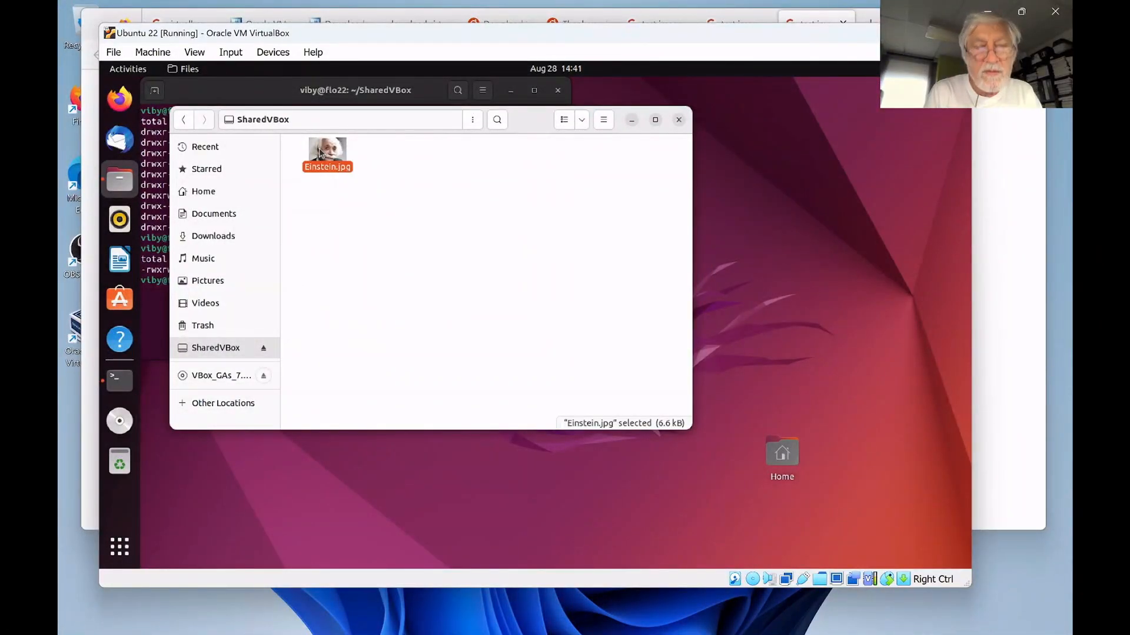
pyautogui.doubleClick(321, 153)
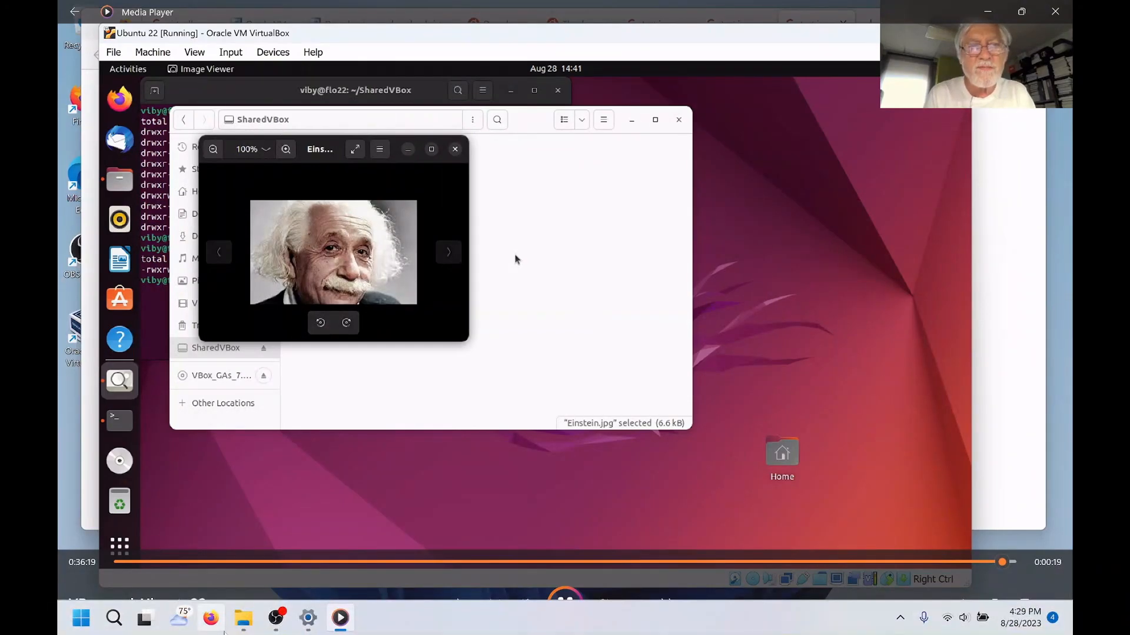
pyautogui.moveTo(288, 623)
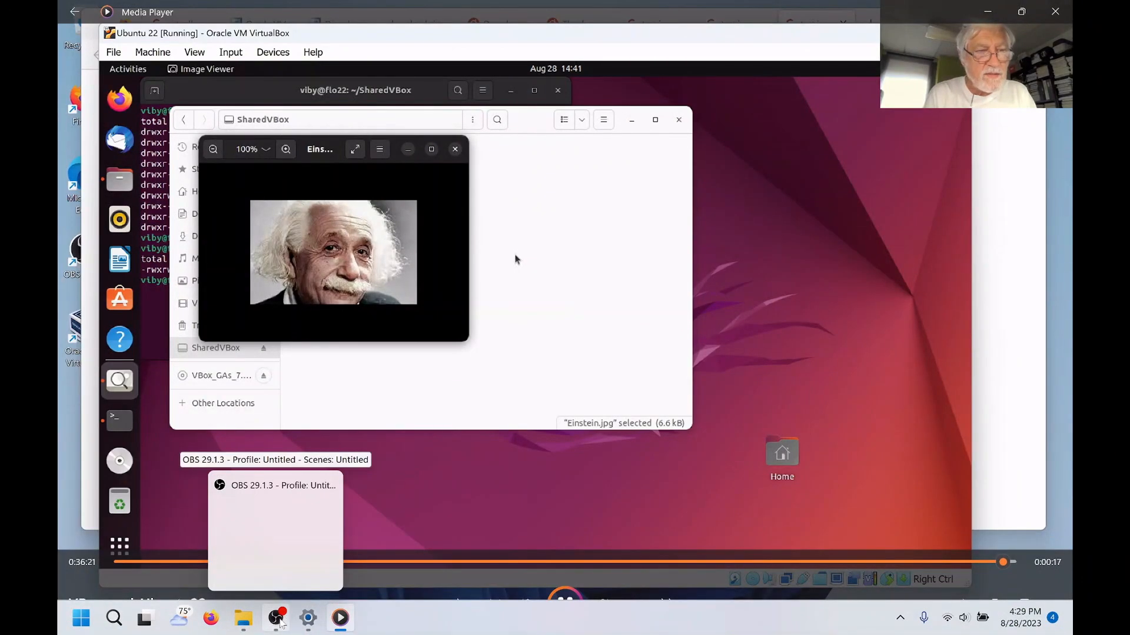